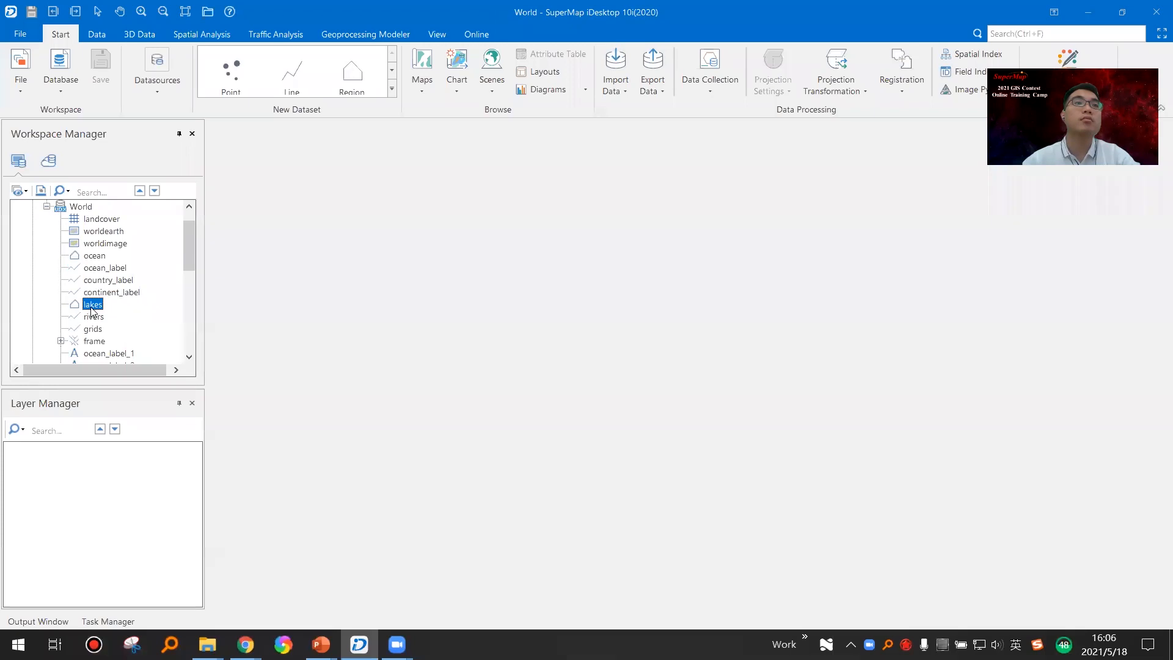
# Step: Open the world region dataset from the World datasource in a map
pyautogui.scroll(-8, 96, 332)
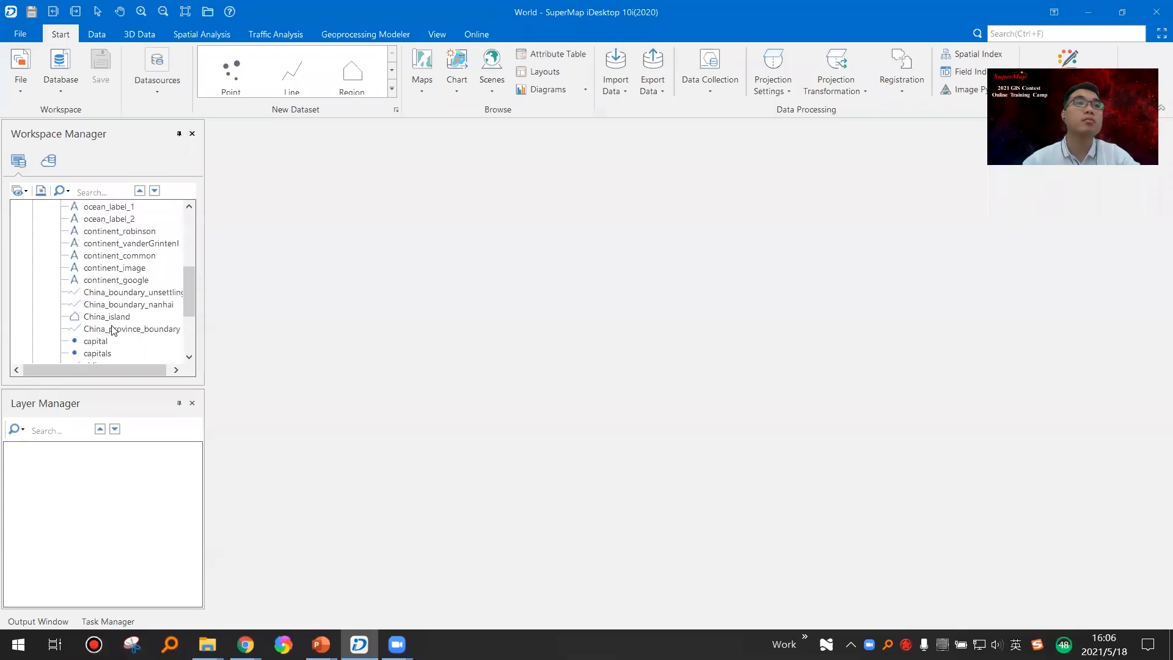
pyautogui.doubleClick(95, 316)
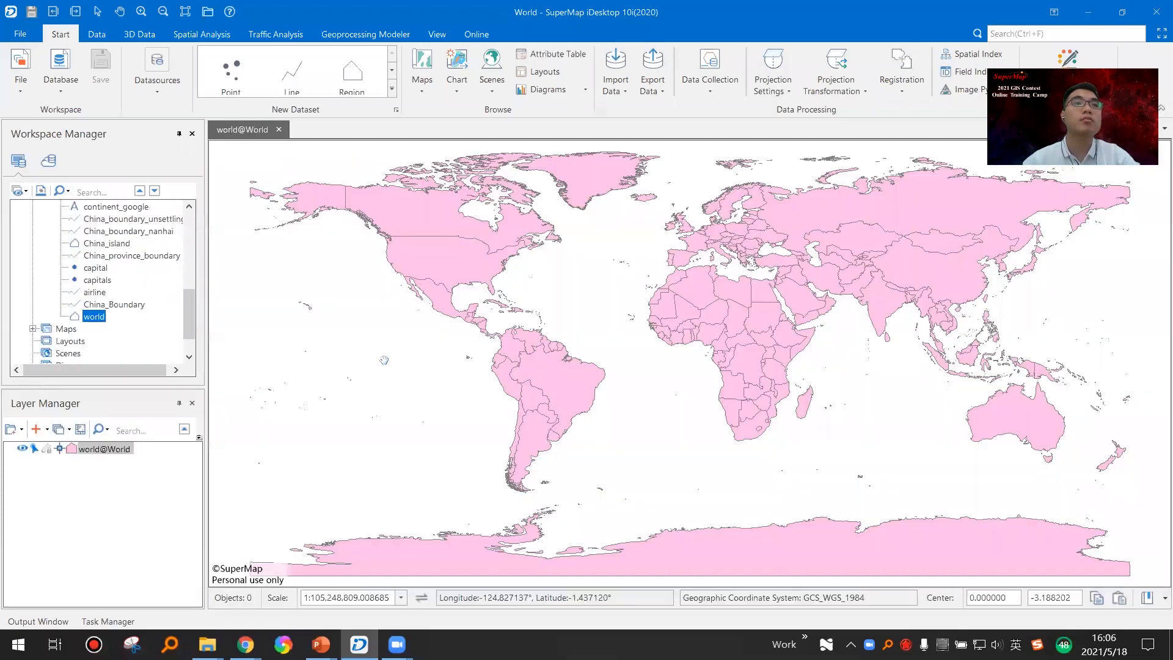
pyautogui.moveTo(603, 339); pyautogui.dragTo(605, 341)
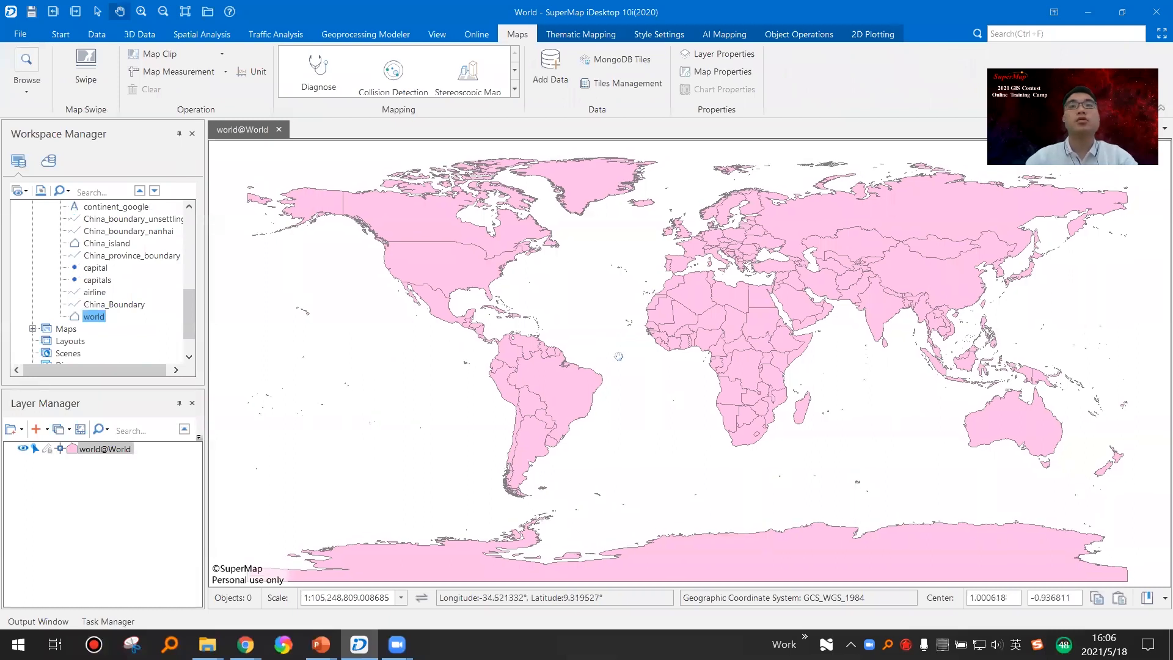
# Step: Enlarge the dataset tree and display the coordinate system properties of the world dataset
pyautogui.click(116, 323)
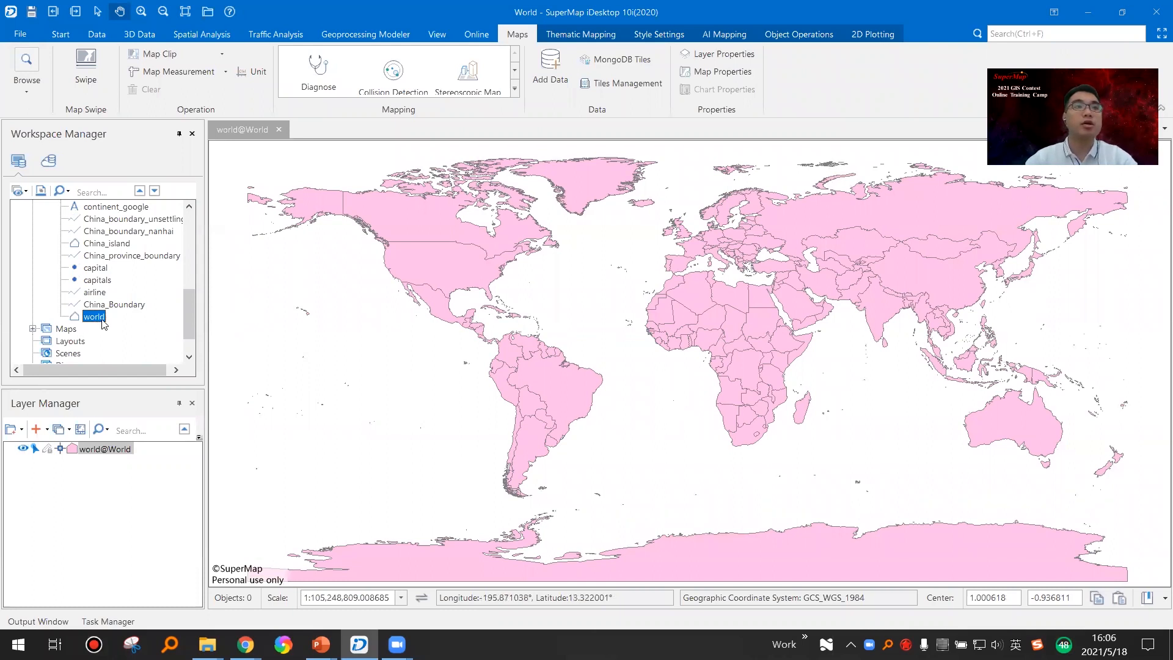
pyautogui.scroll(2, 102, 323)
pyautogui.moveTo(127, 392); pyautogui.dragTo(124, 479)
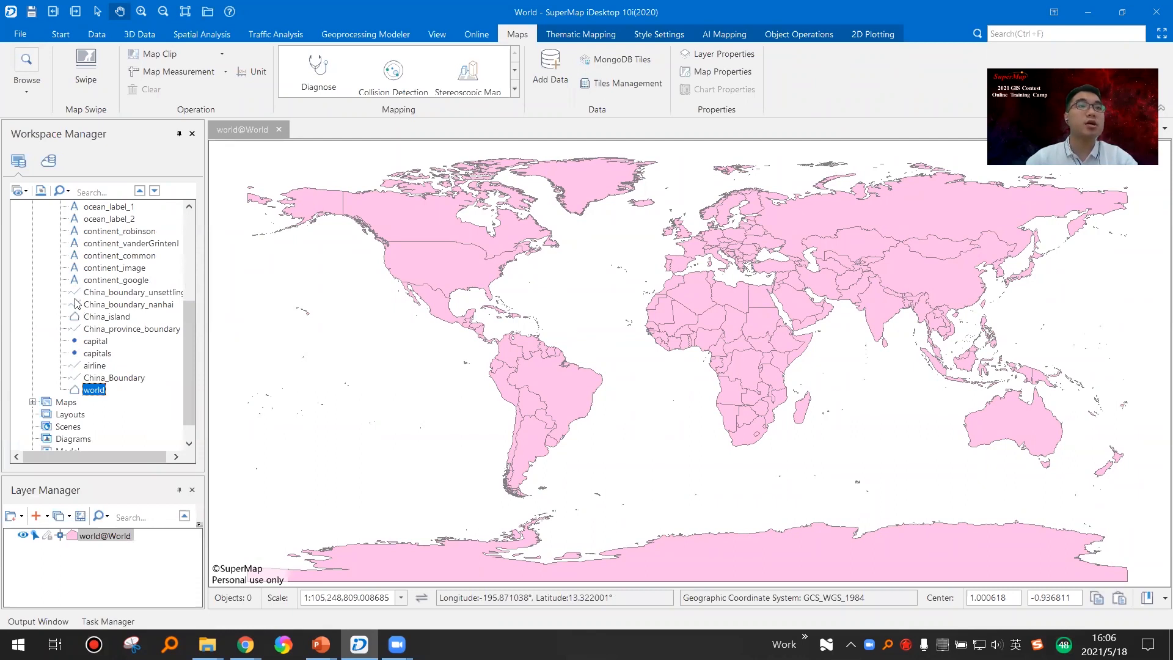
pyautogui.scroll(5, 70, 236)
pyautogui.scroll(-4, 92, 324)
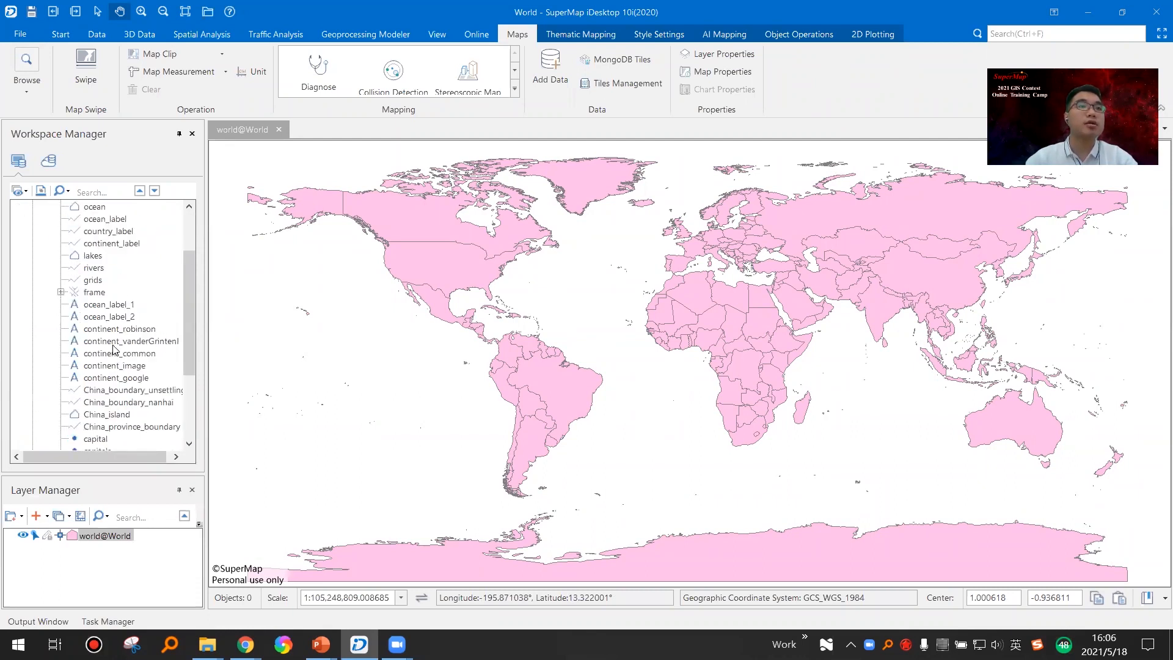
pyautogui.click(86, 414)
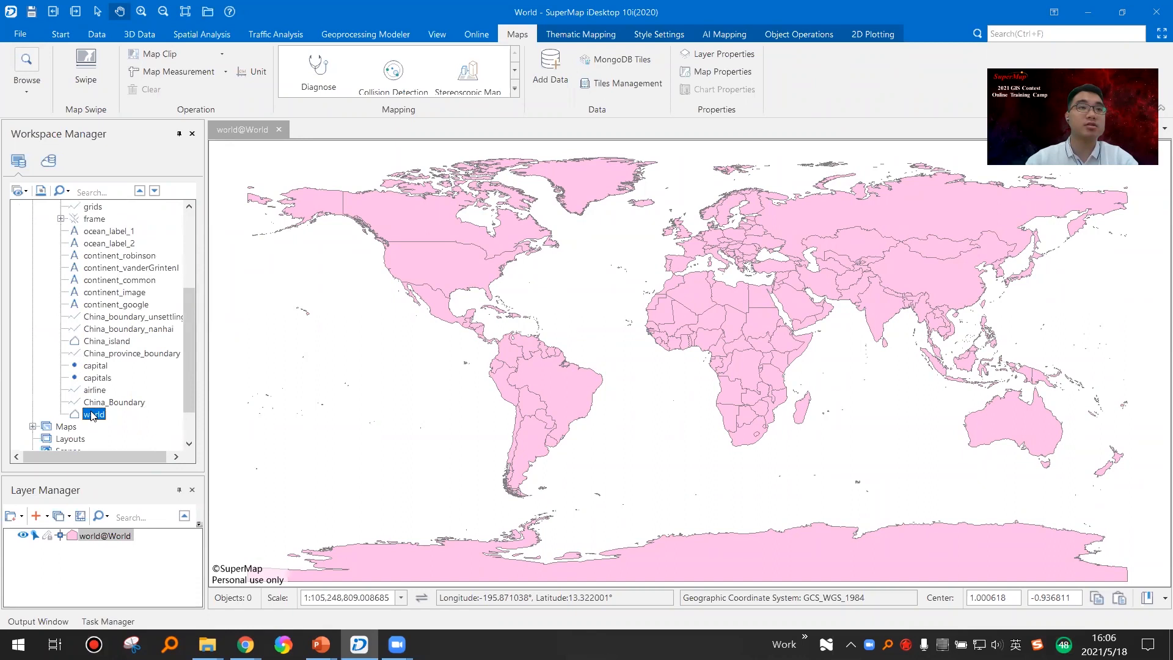
pyautogui.rightClick(92, 414)
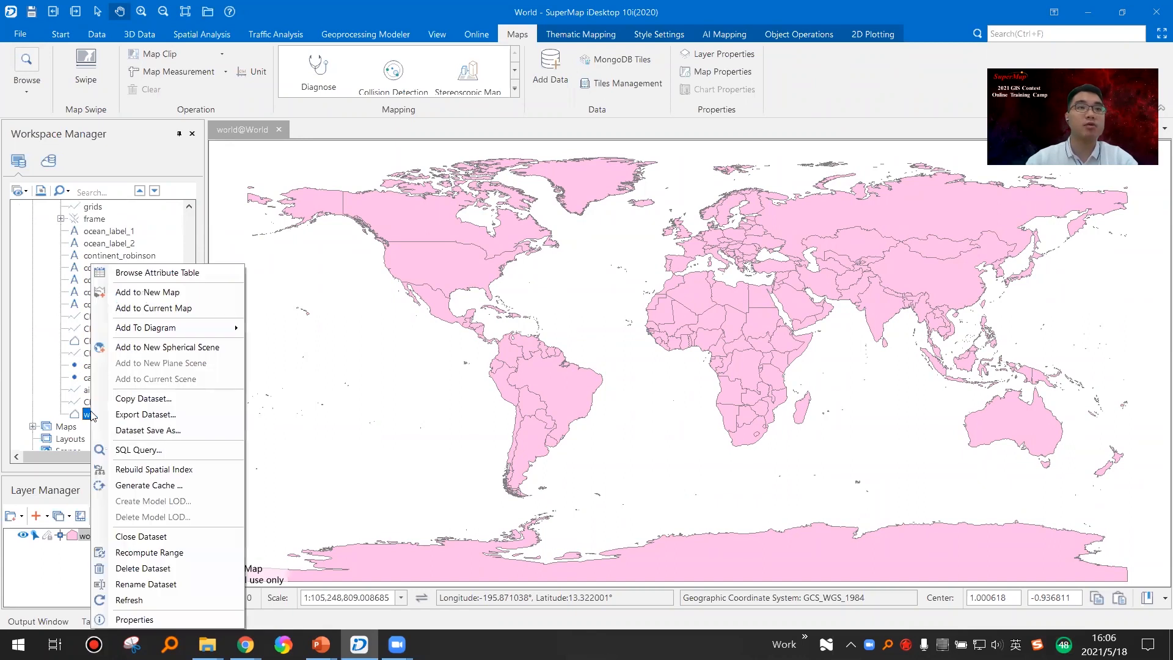
pyautogui.click(135, 619)
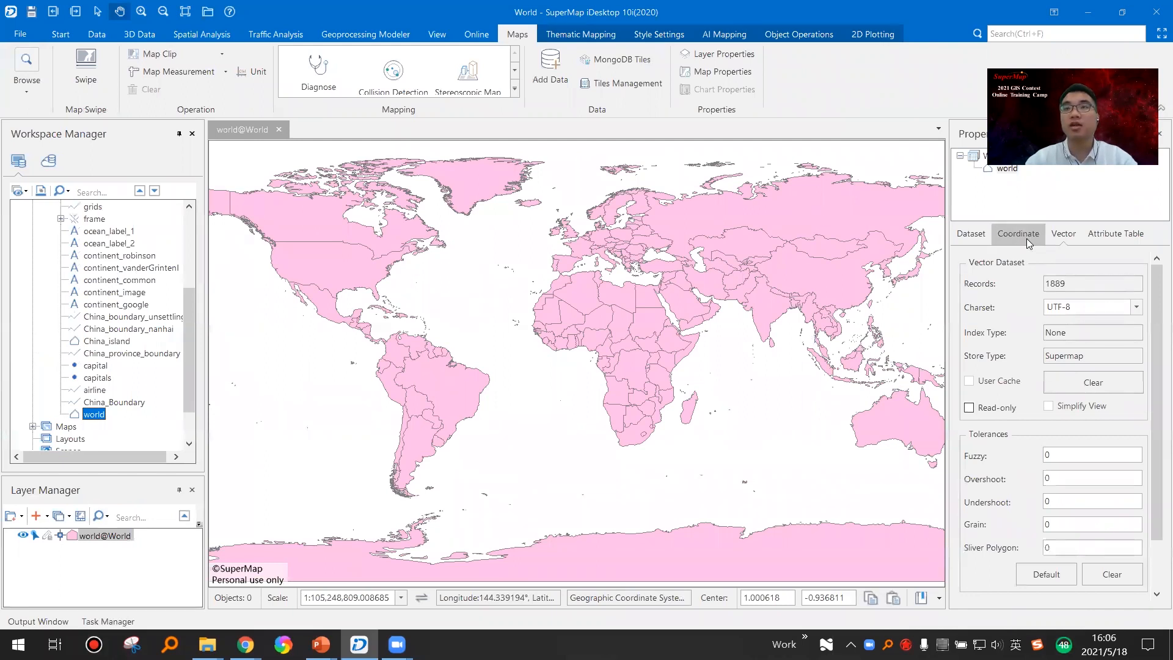
pyautogui.click(1018, 234)
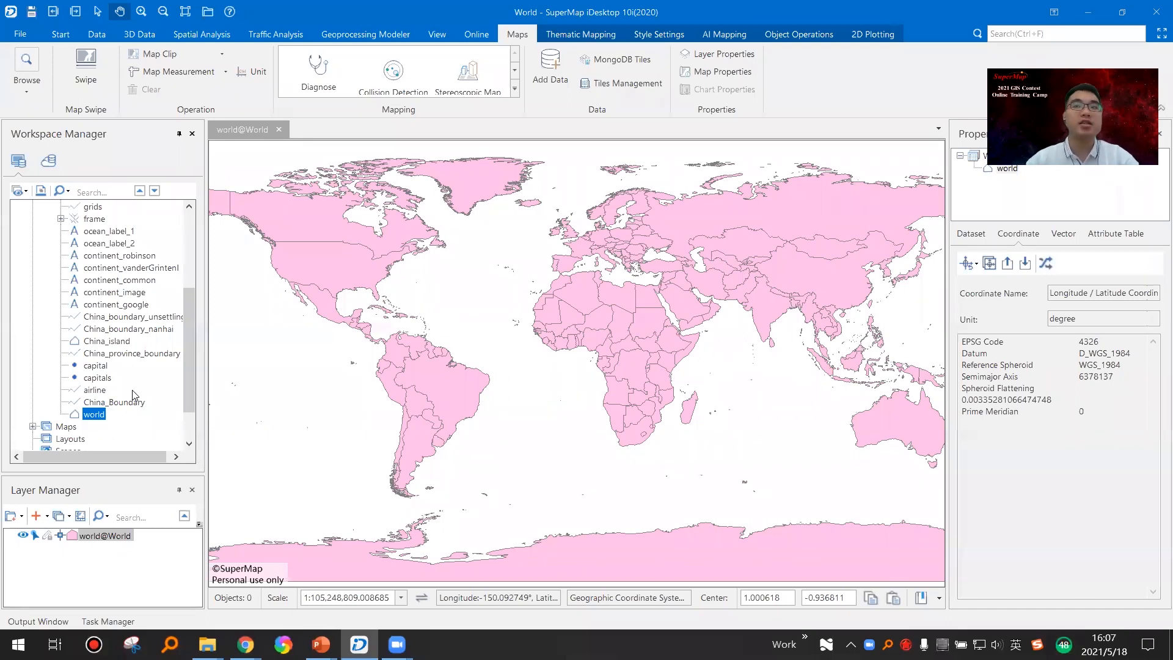
# Step: Start a new dataset in the World datasource and set its type to Region
pyautogui.scroll(4, 103, 330)
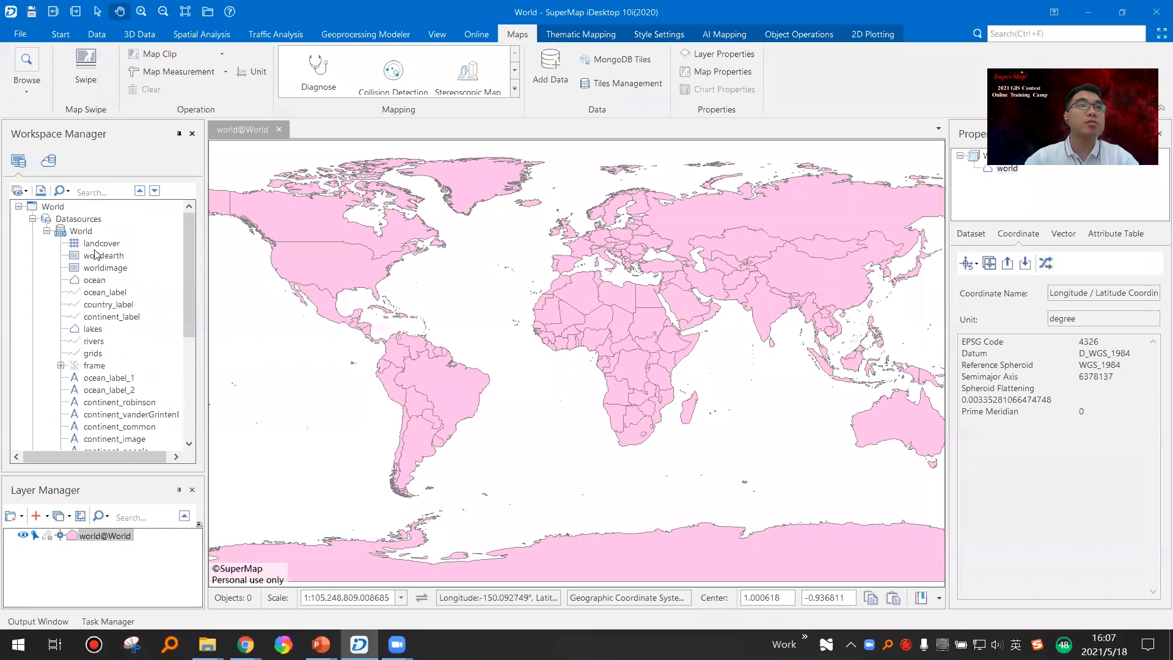
pyautogui.rightClick(88, 233)
pyautogui.click(487, 221)
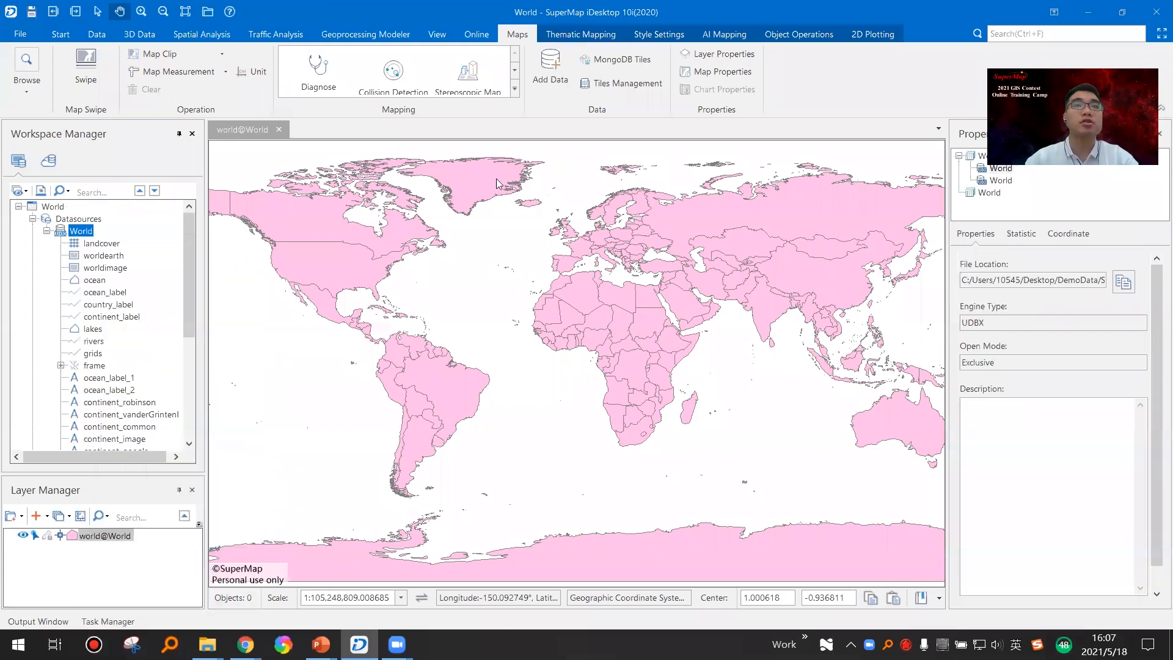
pyautogui.click(454, 180)
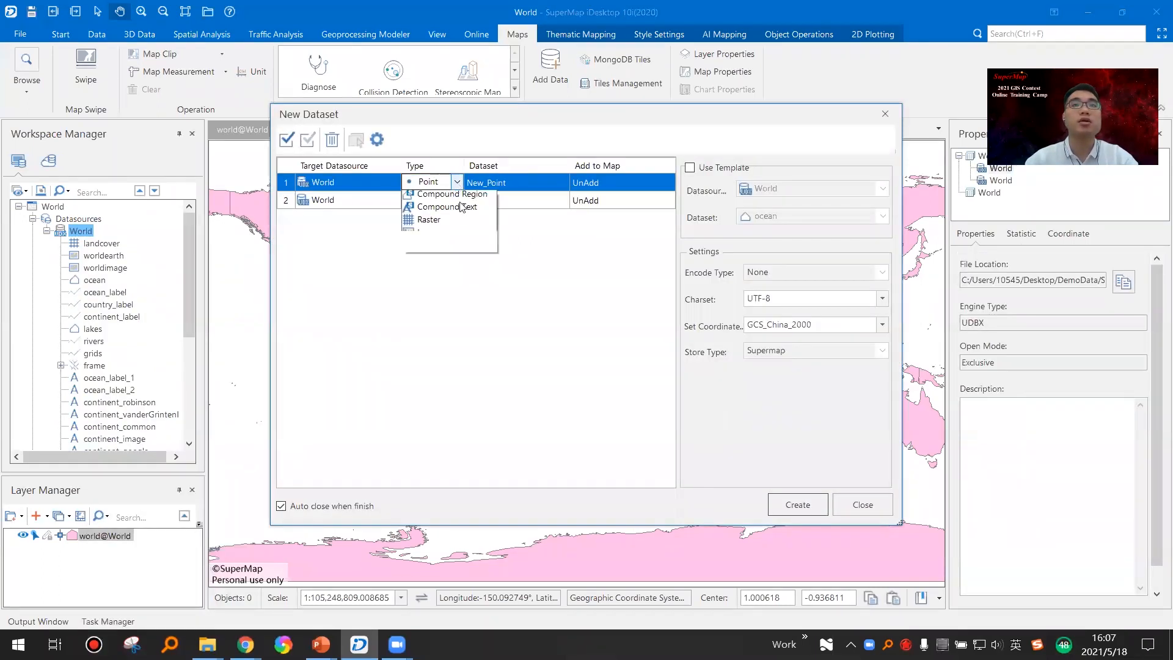
pyautogui.click(457, 221)
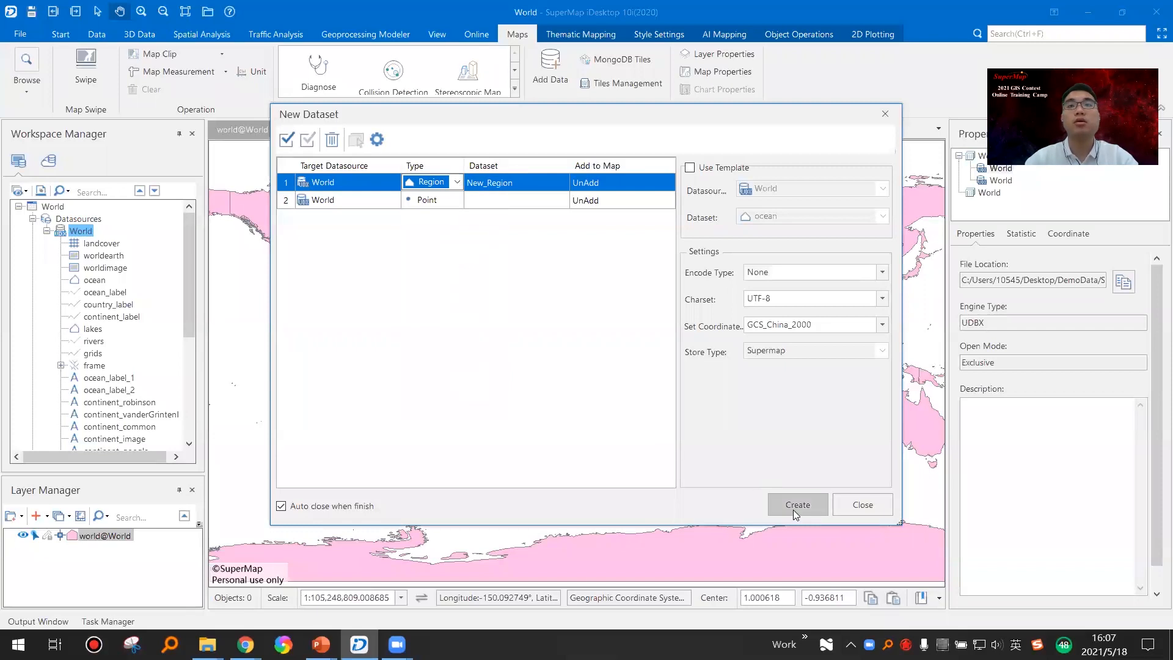
# Step: Browse the coordinate system choices for the new region dataset, then create it with GCS_China_2000
pyautogui.click(879, 325)
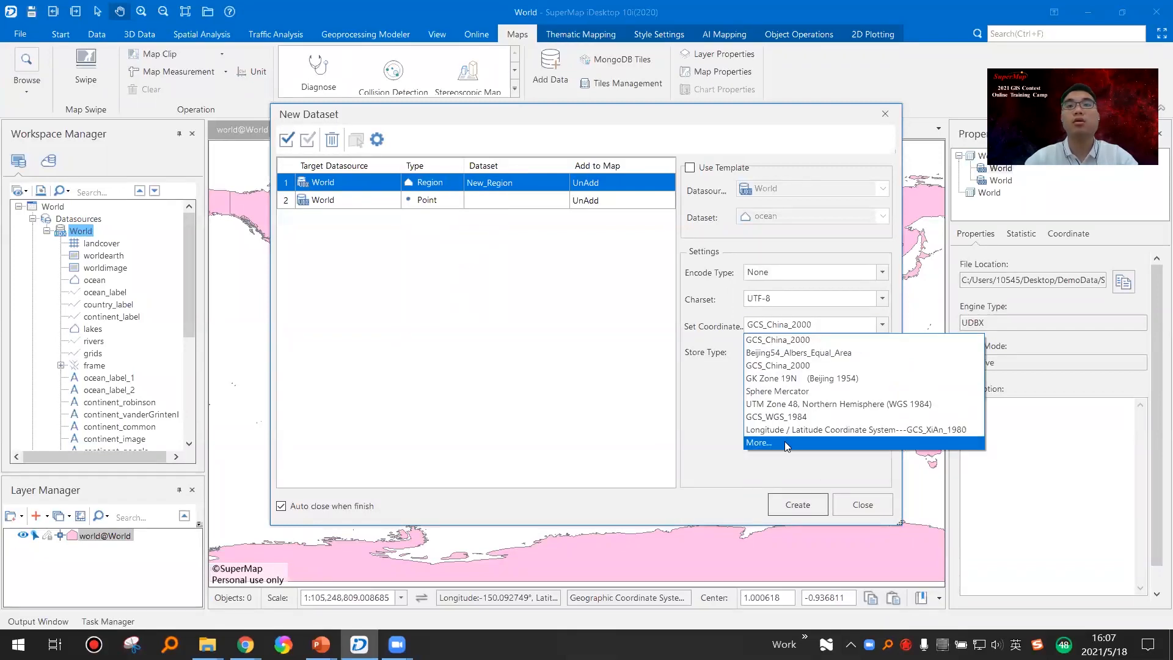
pyautogui.click(702, 424)
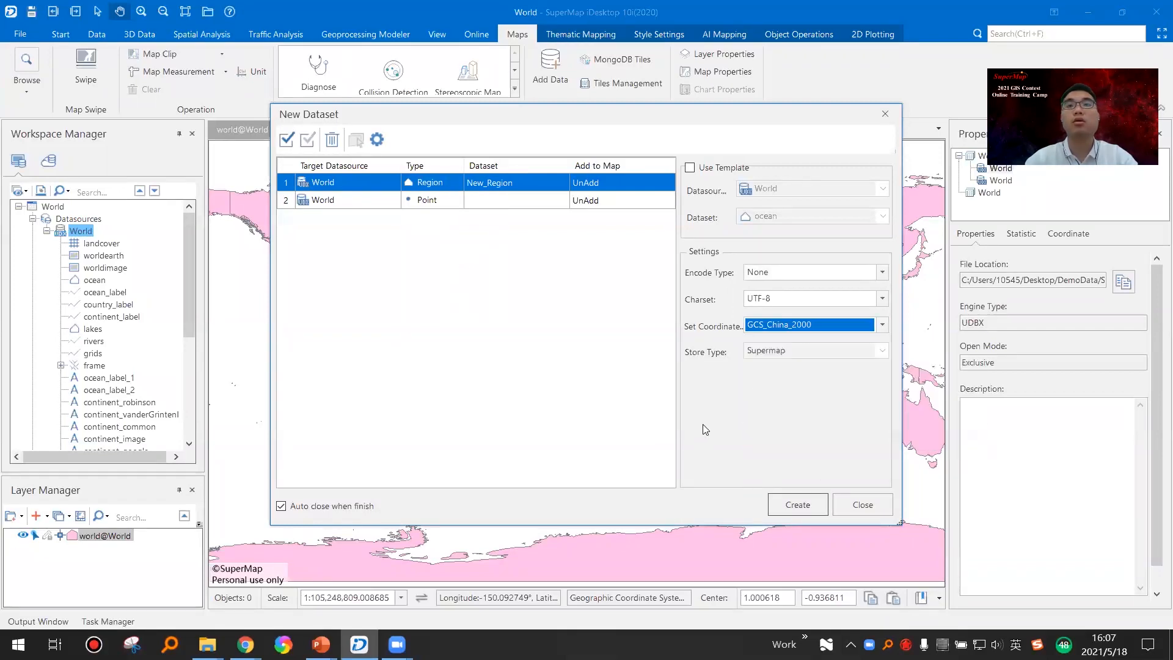
pyautogui.click(878, 326)
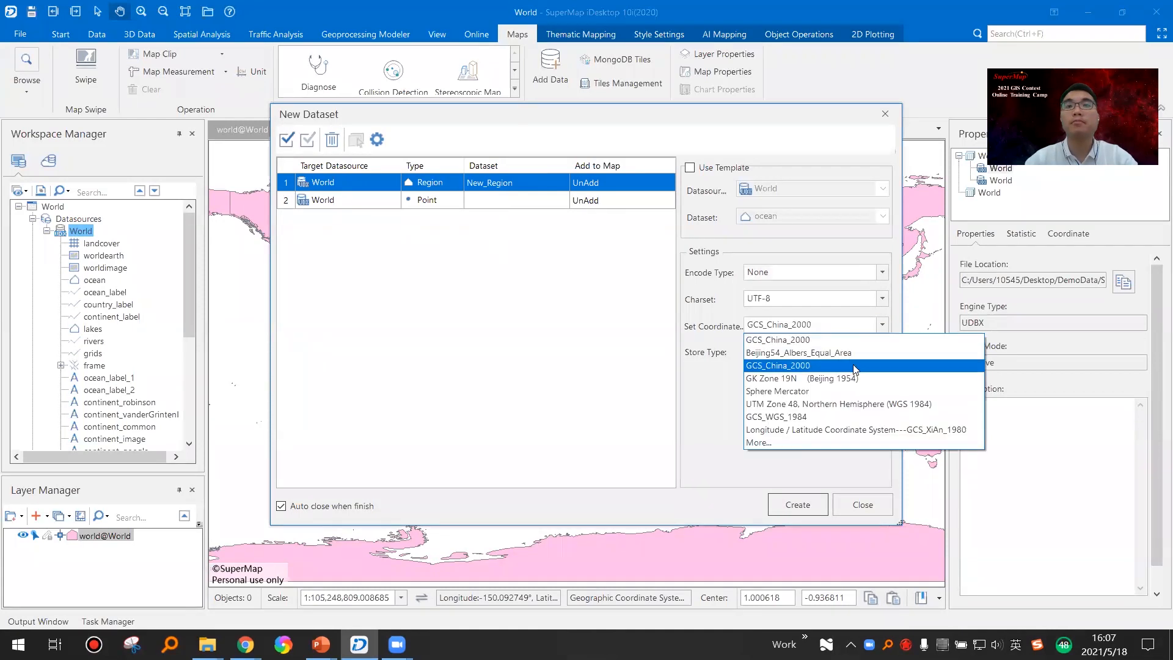
pyautogui.click(780, 442)
pyautogui.click(269, 100)
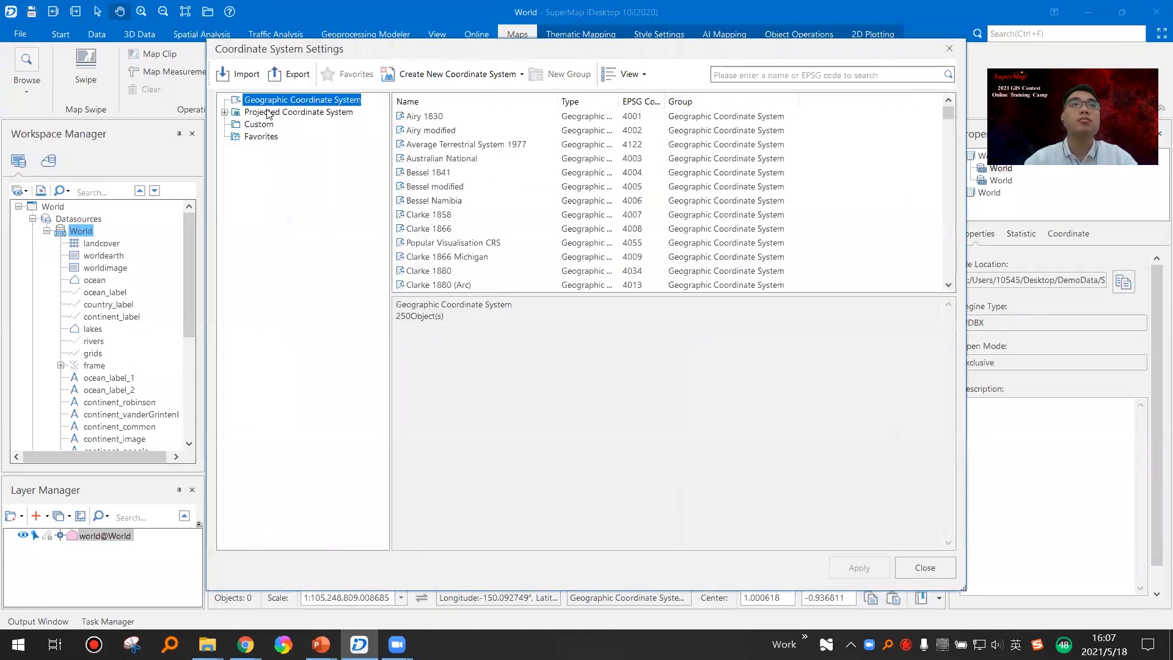
pyautogui.click(260, 137)
pyautogui.click(290, 101)
pyautogui.click(949, 49)
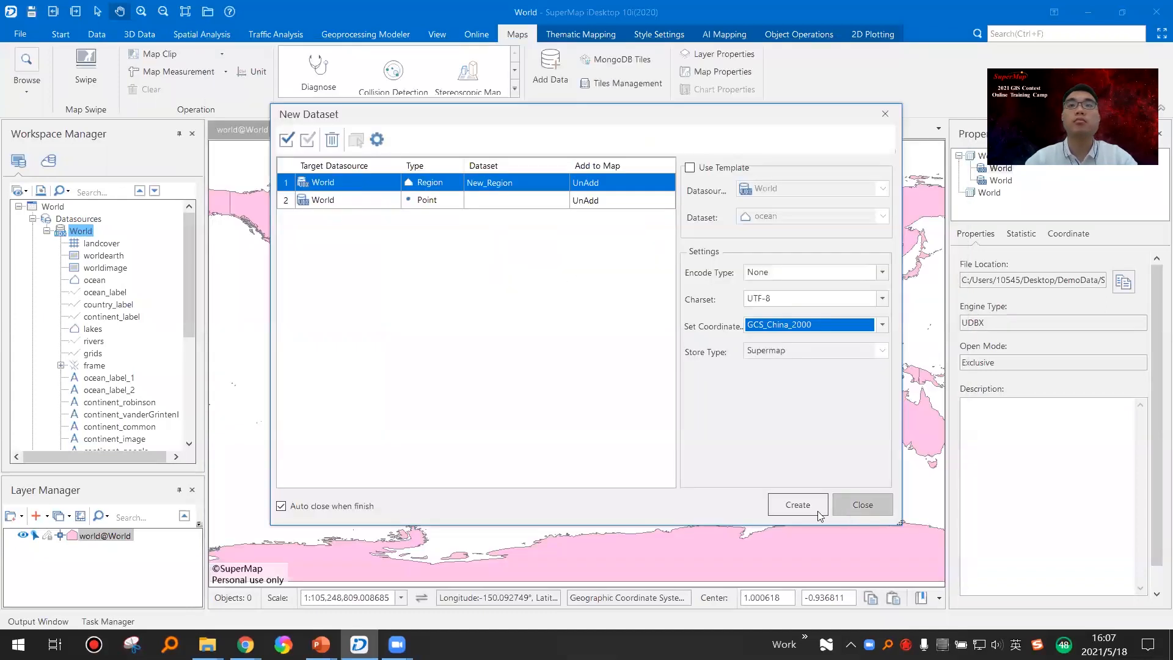
pyautogui.click(796, 506)
# Step: Assign the planar coordinate system with unit m to the New_Region dataset
pyautogui.click(971, 264)
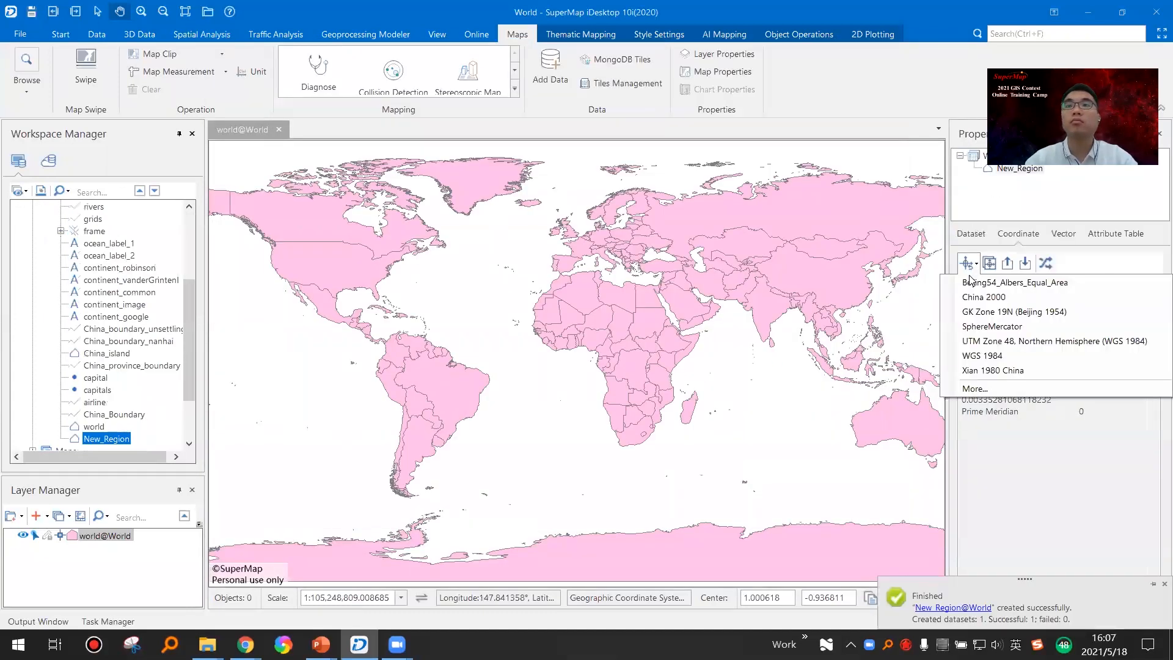
pyautogui.click(976, 394)
pyautogui.click(292, 100)
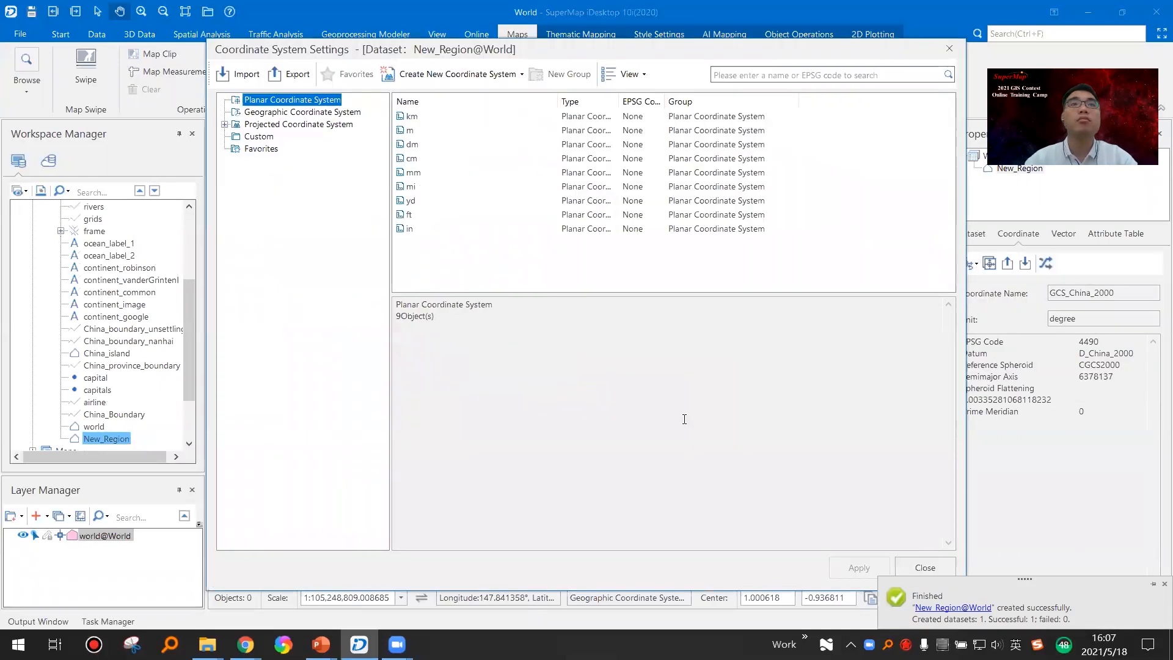
pyautogui.click(410, 130)
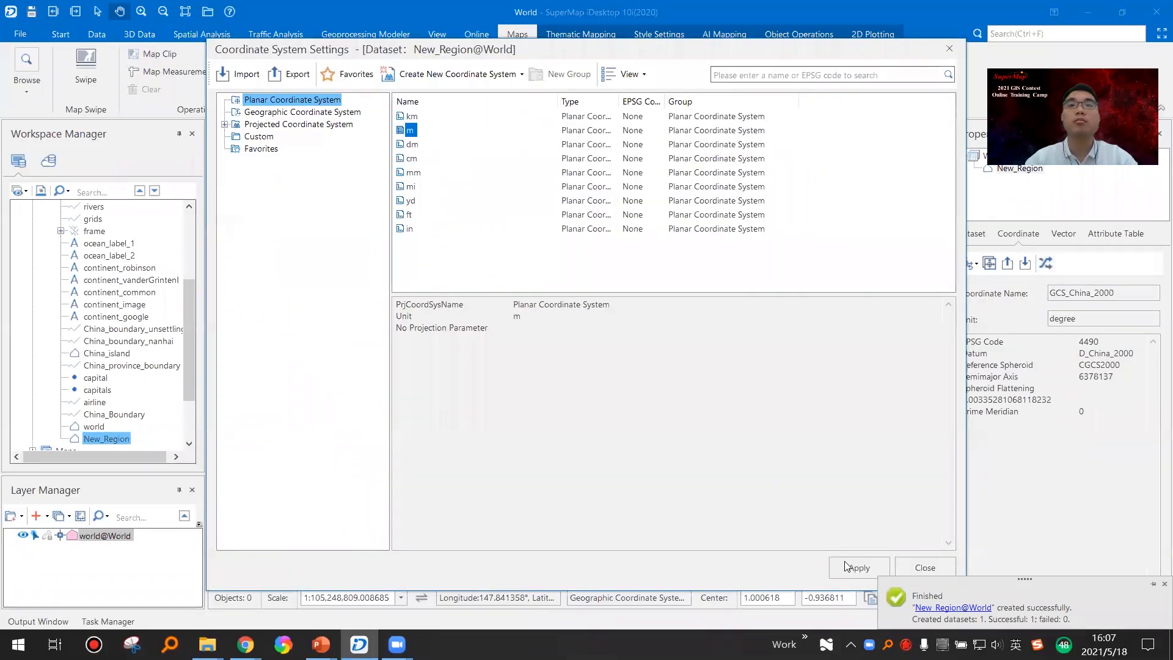
pyautogui.click(849, 567)
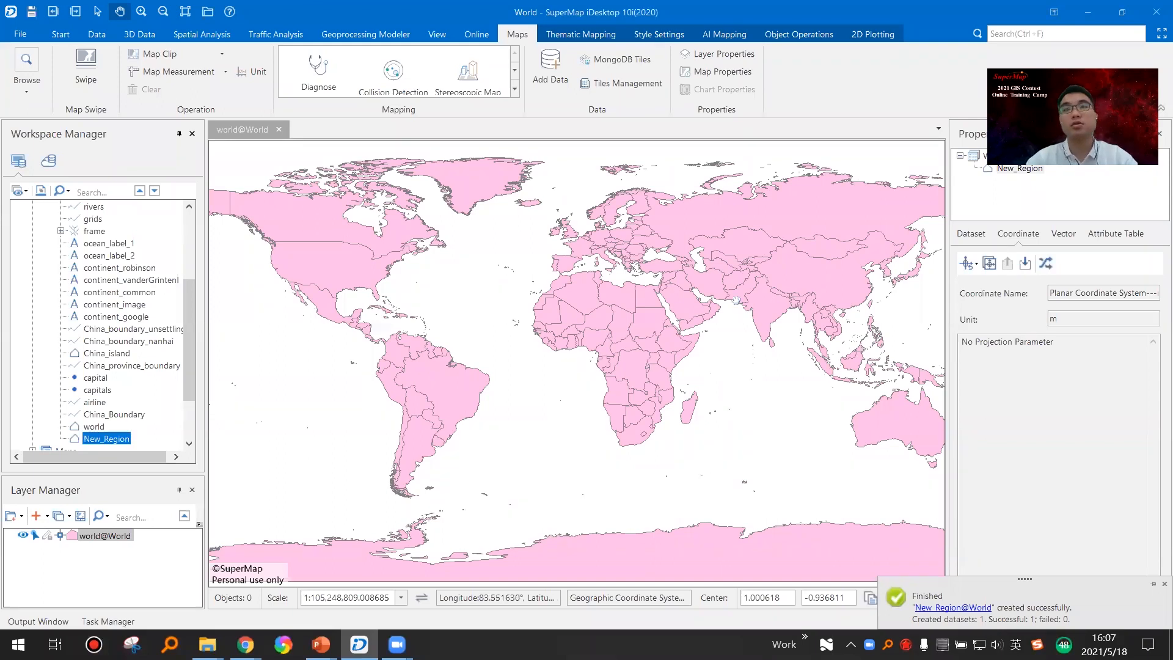
# Step: Close the world map and display the New_Region dataset's properties in a slightly wider pane
pyautogui.click(278, 130)
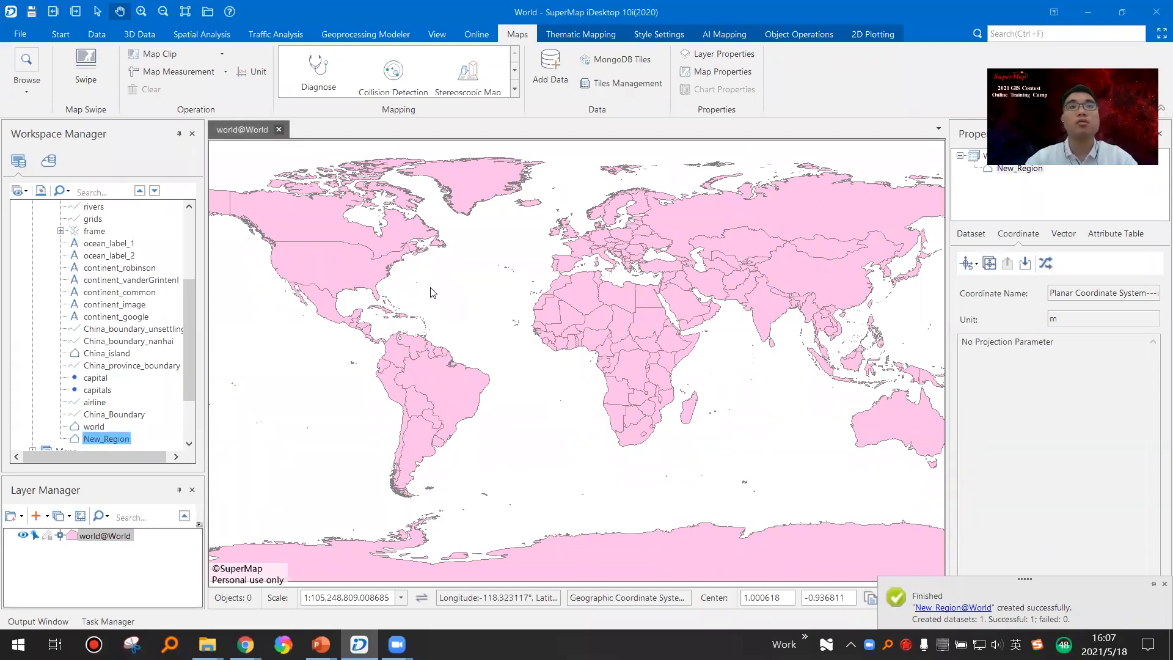
pyautogui.click(604, 367)
pyautogui.rightClick(108, 431)
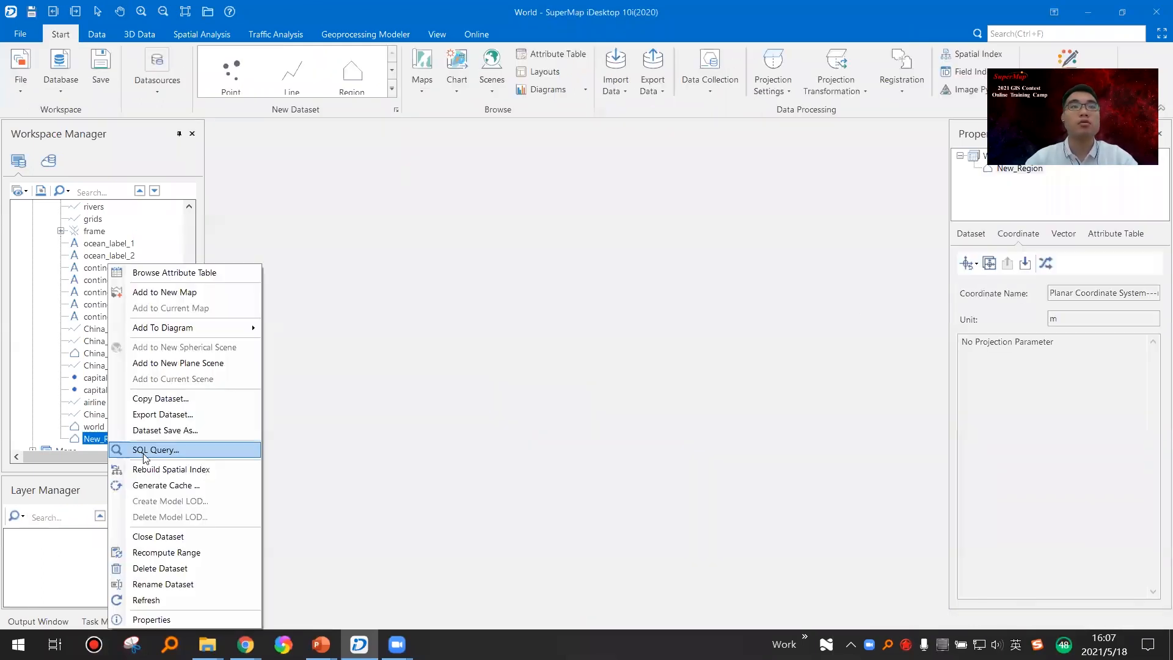
pyautogui.click(184, 620)
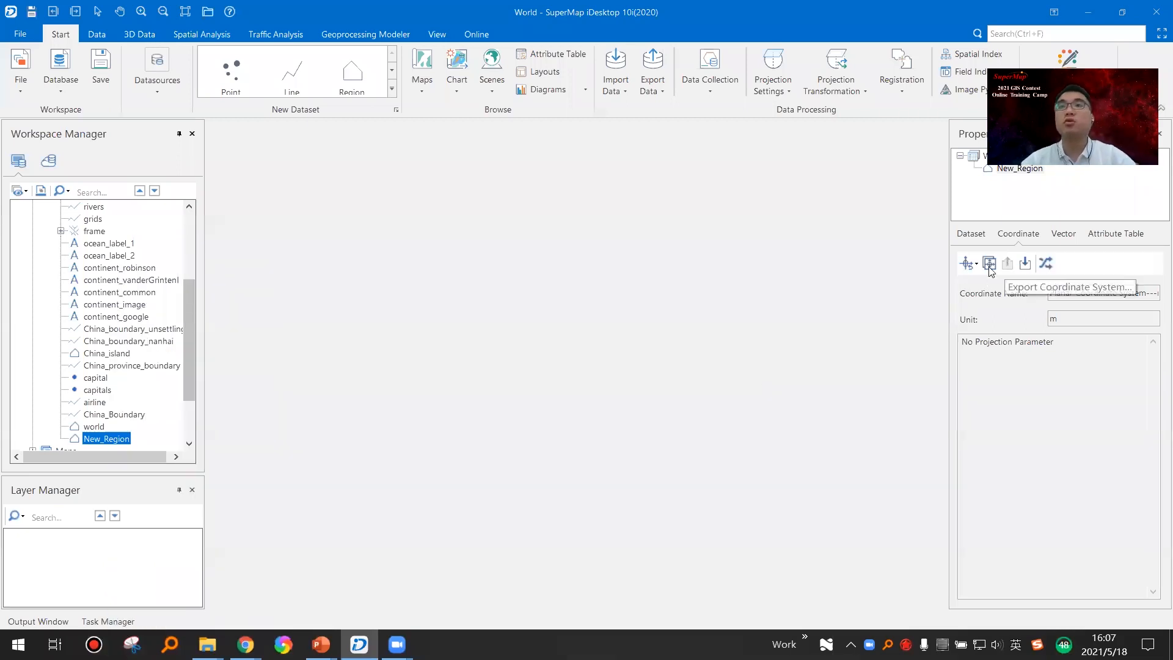
pyautogui.moveTo(949, 354); pyautogui.dragTo(928, 354)
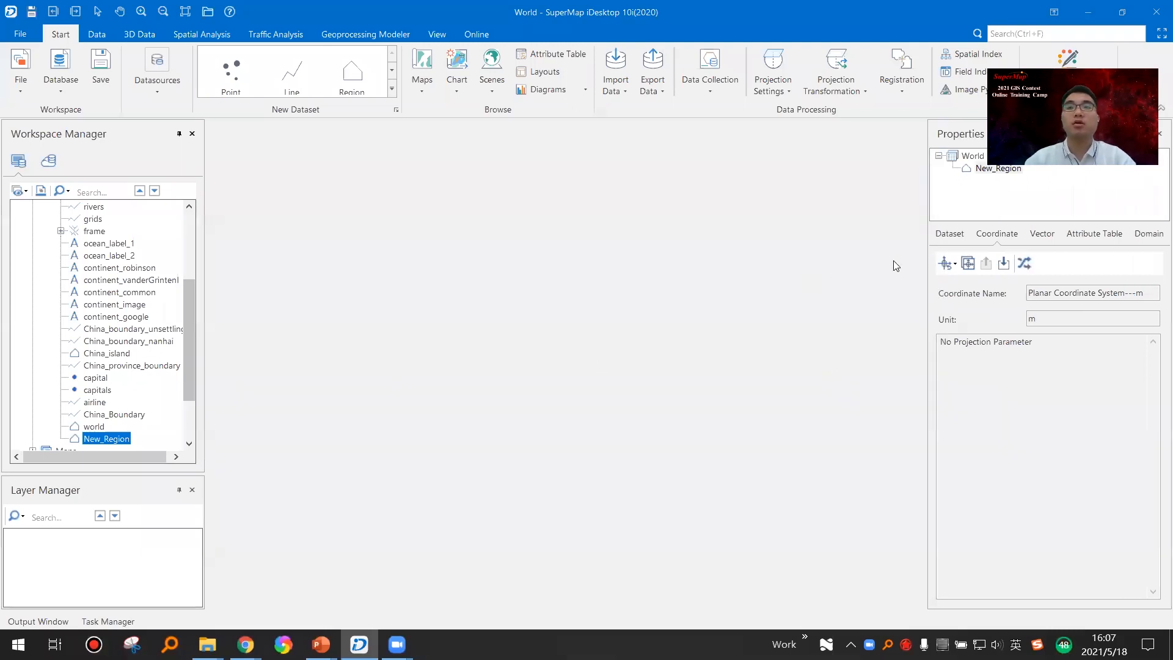
# Step: Examine the geographic and projected coordinate system lists, the search field and the creation options in New_Region's coordinate system settings
pyautogui.click(950, 267)
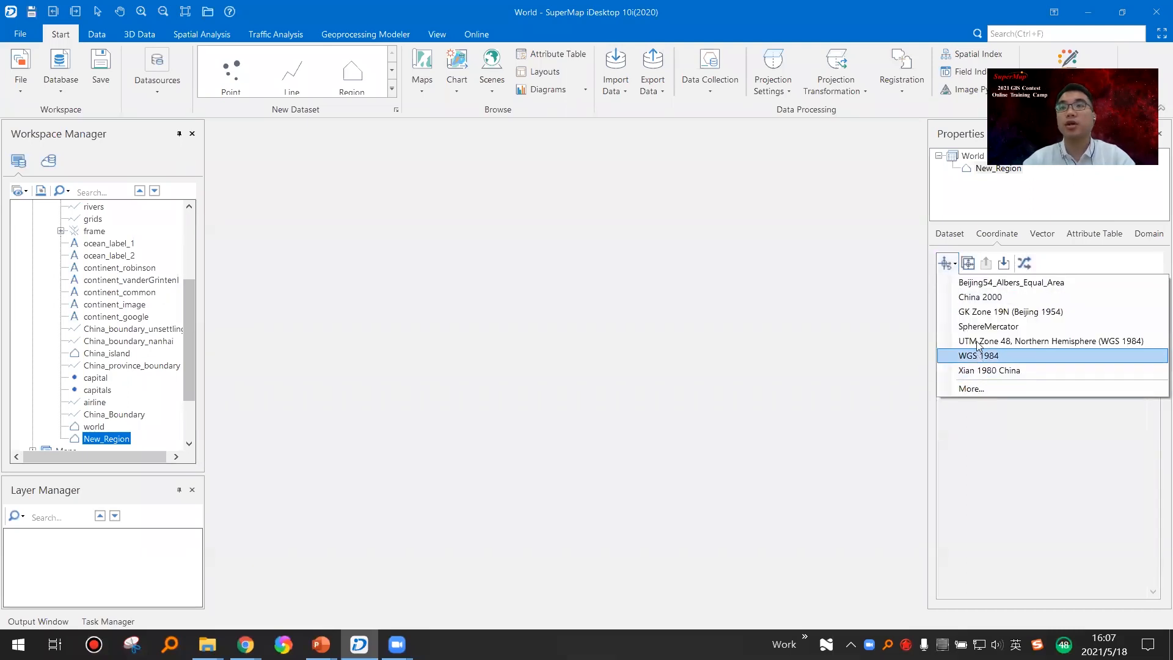
pyautogui.click(977, 390)
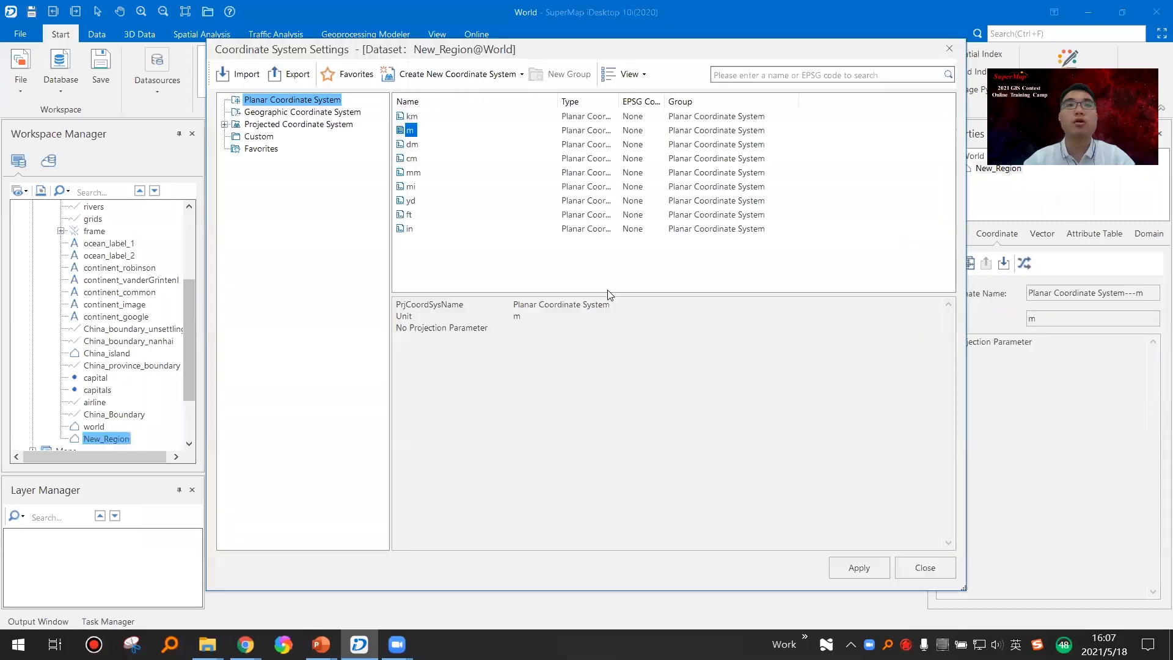
pyautogui.click(265, 115)
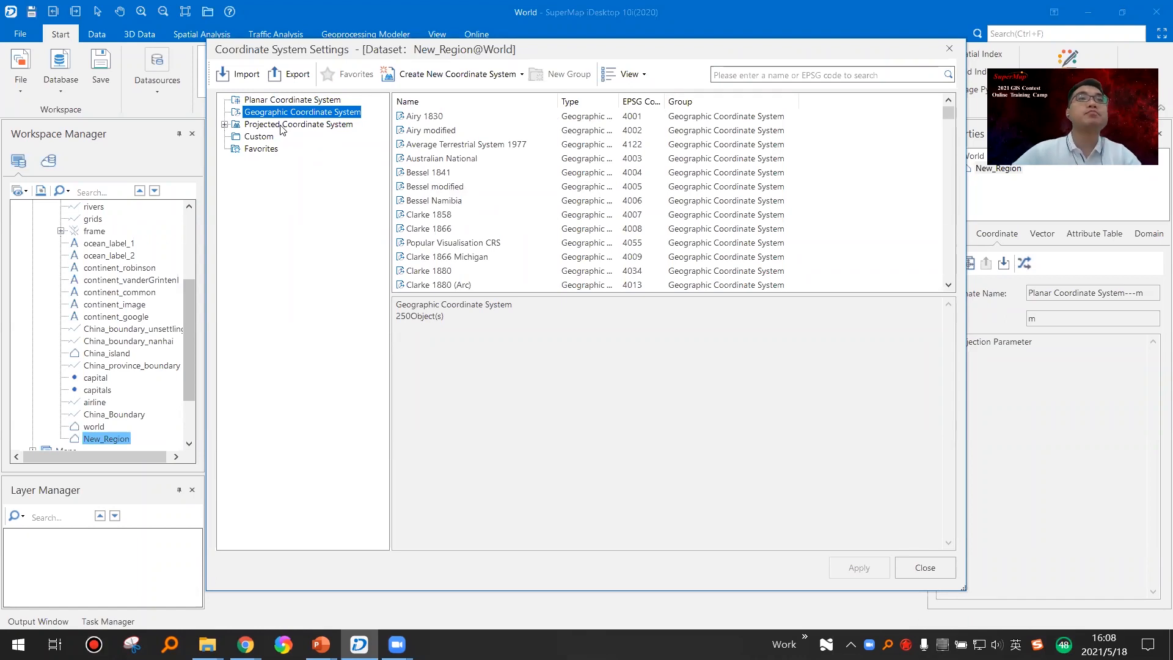
pyautogui.click(282, 127)
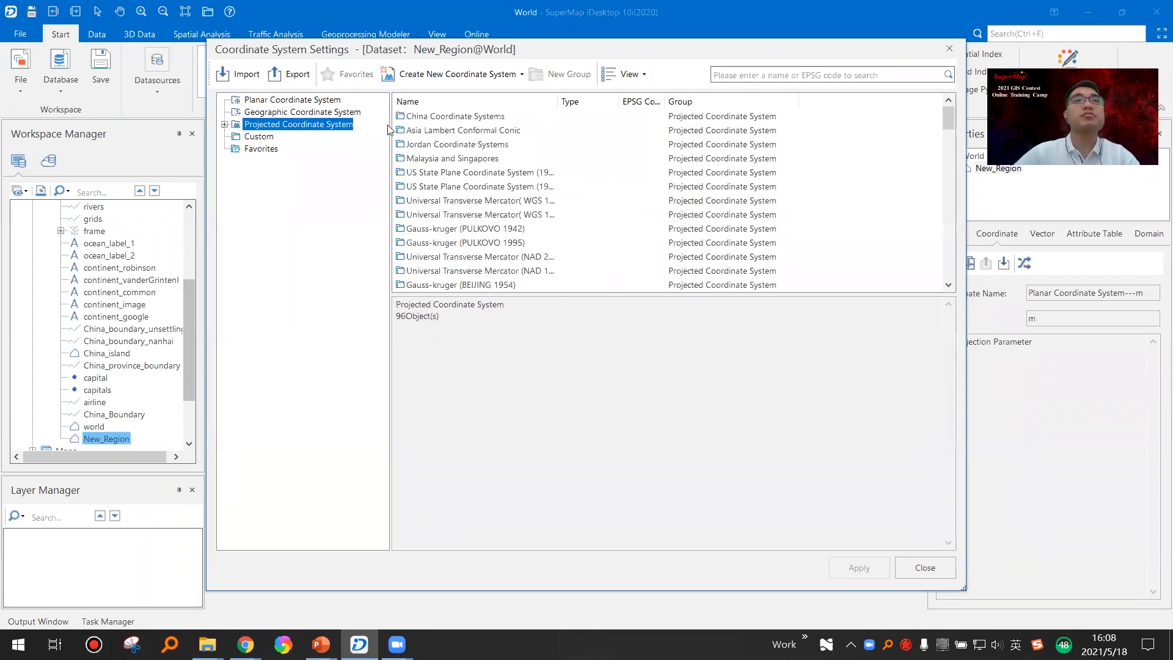
pyautogui.click(317, 116)
pyautogui.click(319, 125)
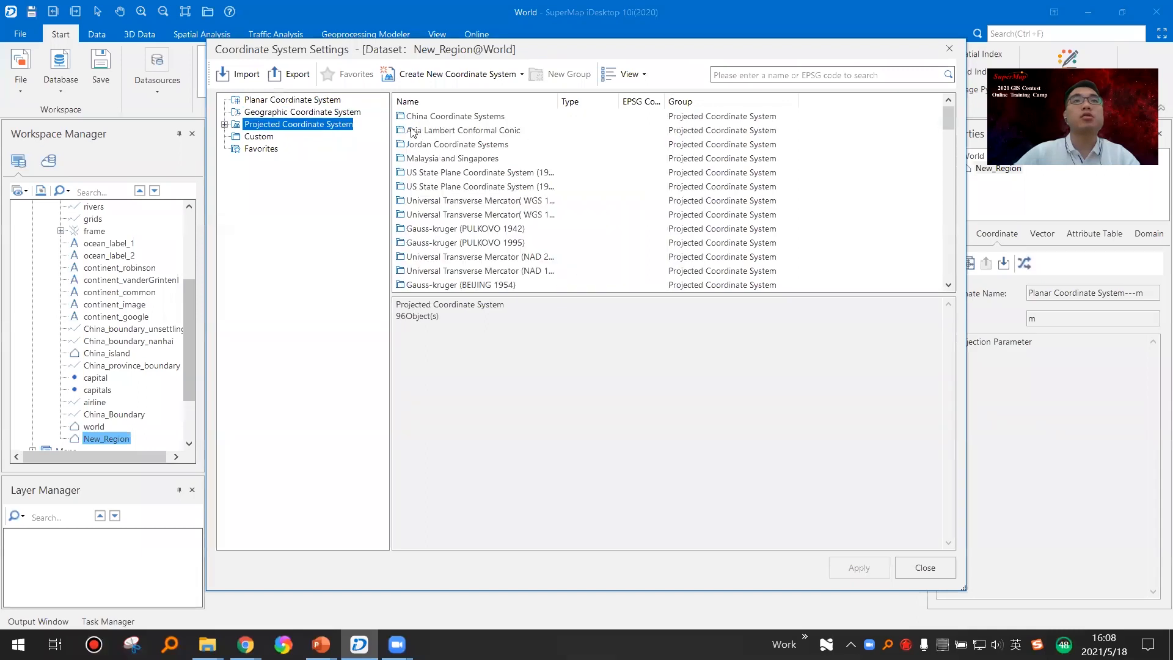
pyautogui.click(744, 76)
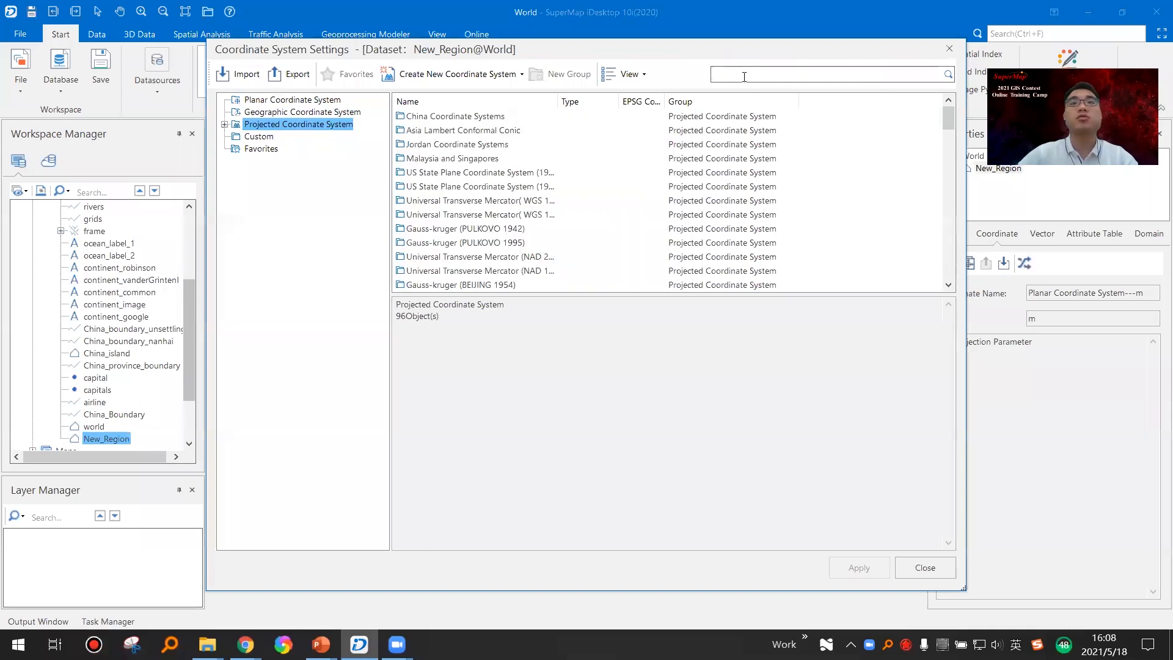
pyautogui.click(287, 115)
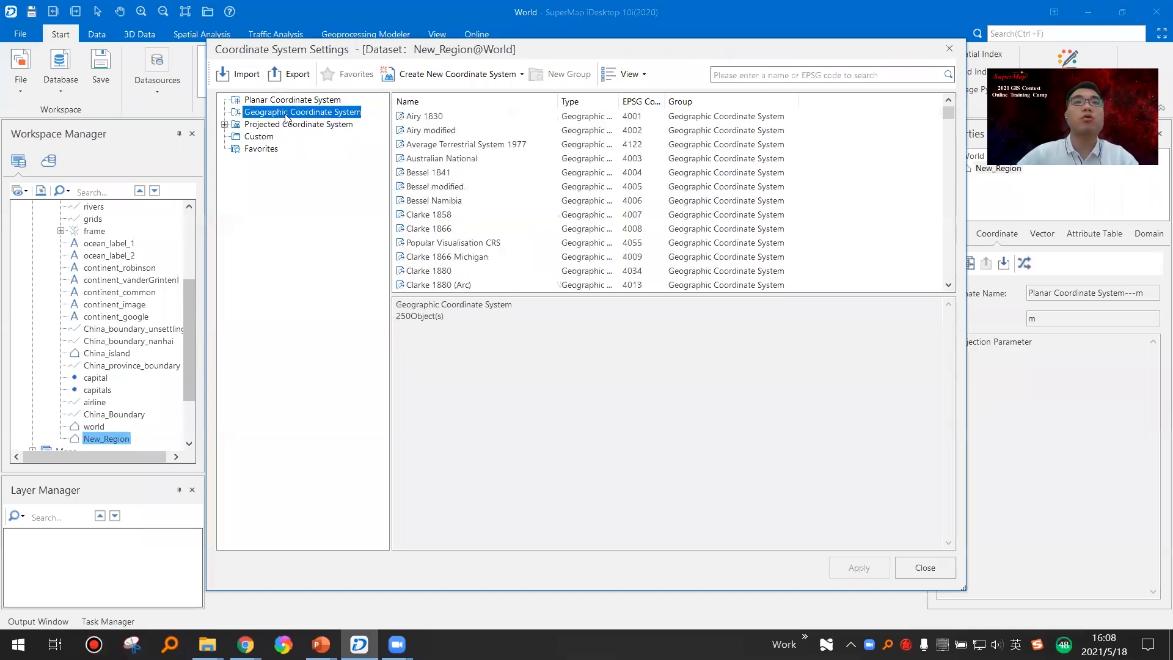
pyautogui.click(488, 80)
pyautogui.click(466, 124)
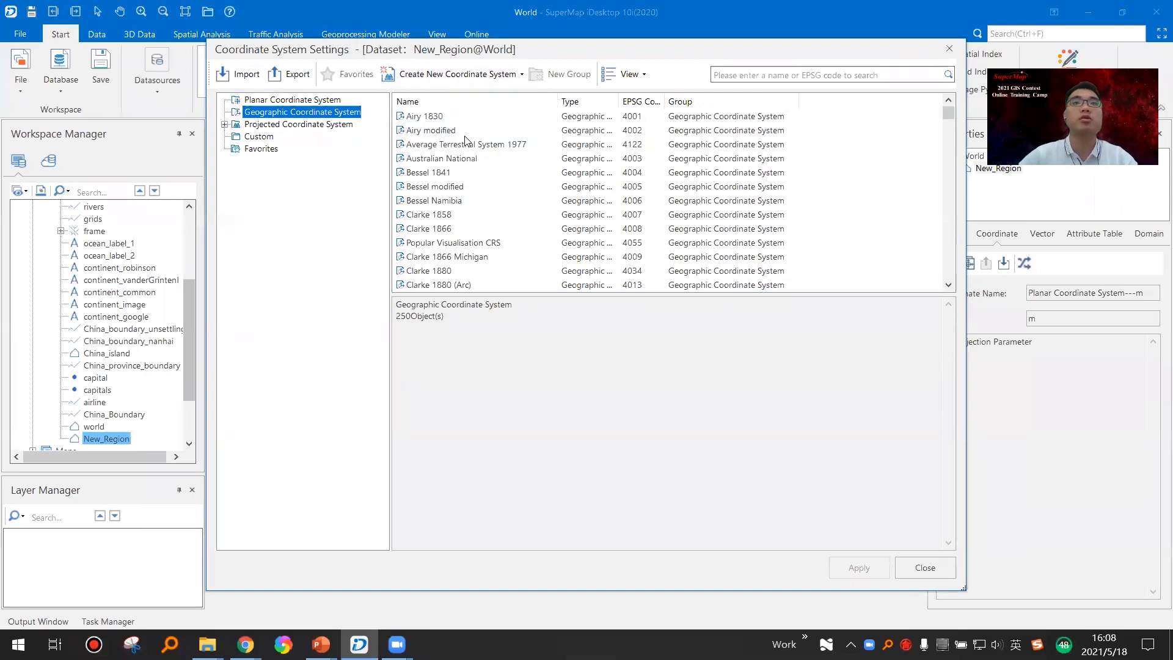
# Step: Create a custom coordinate system from EPSG code 3857 and apply it to the New_Region dataset
pyautogui.click(579, 307)
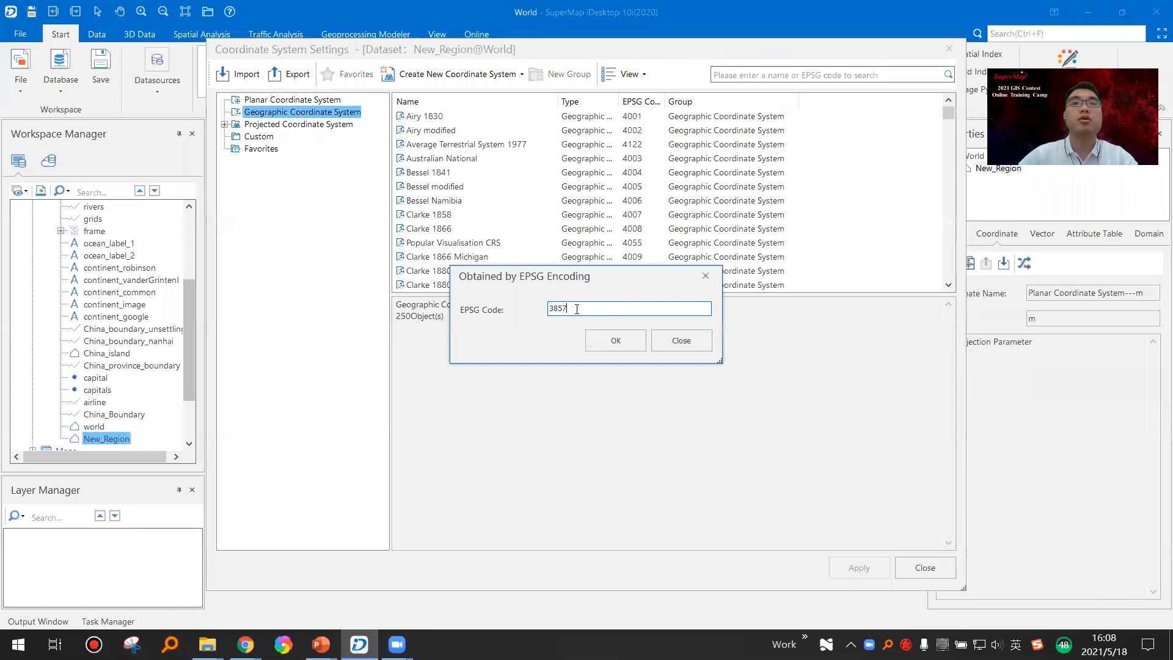
pyautogui.click(610, 337)
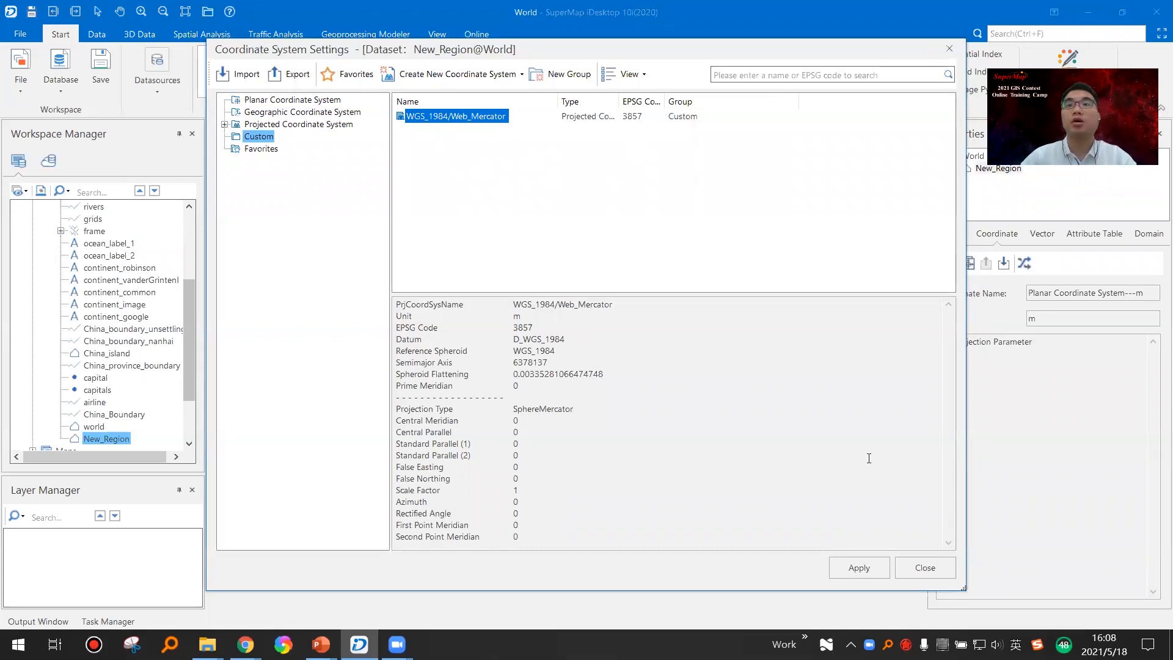
pyautogui.click(863, 571)
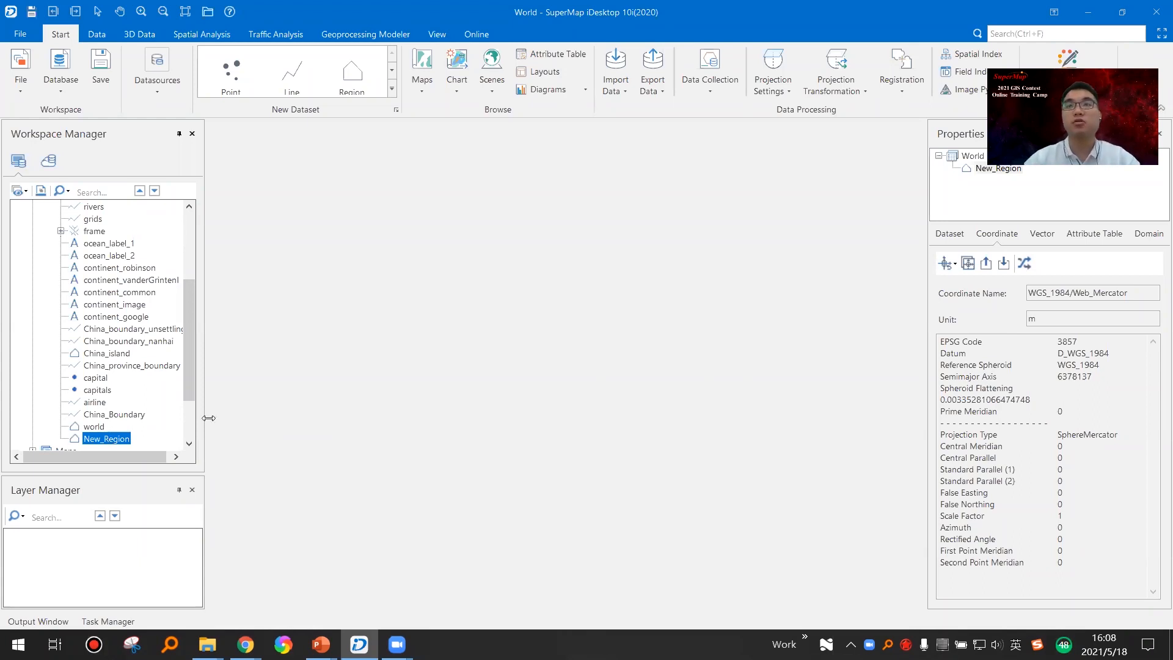
pyautogui.click(950, 270)
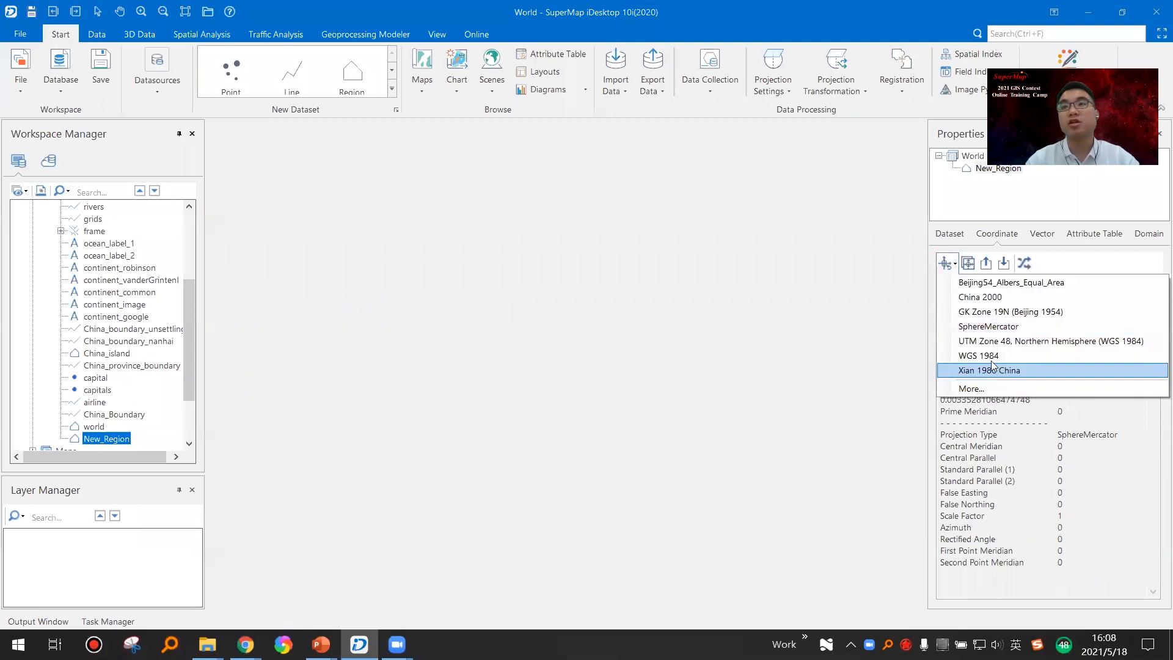
pyautogui.click(811, 429)
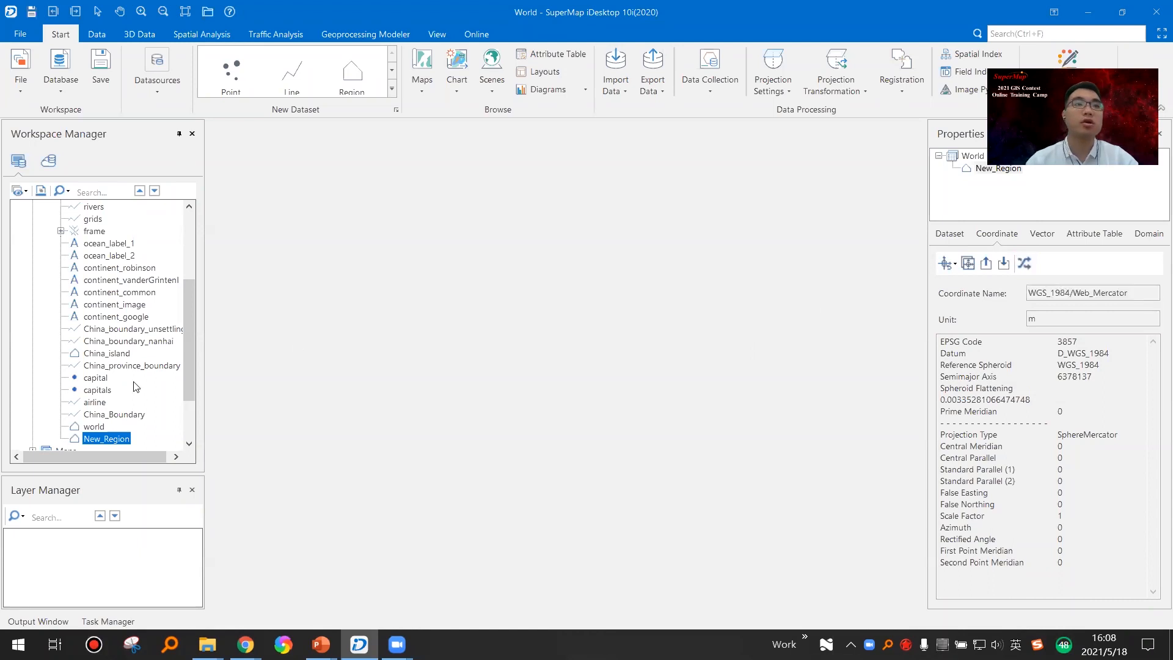
# Step: Display the world dataset in a map and start its projection transformation with world_3857 as the result dataset
pyautogui.moveTo(98, 427); pyautogui.dragTo(450, 407)
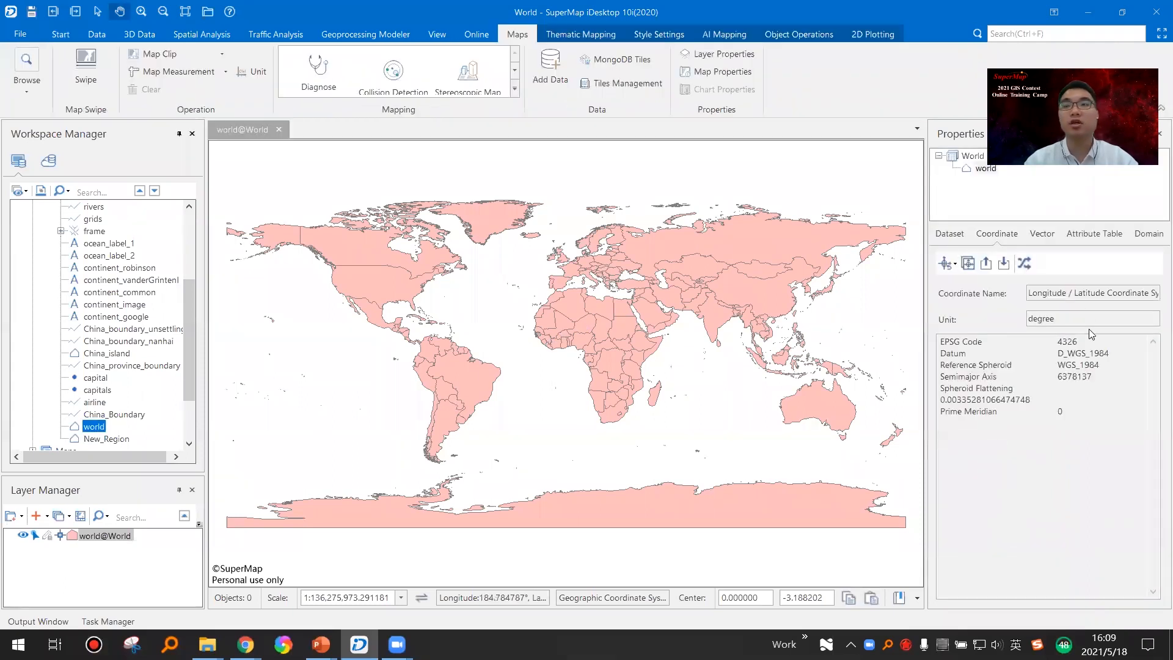
pyautogui.click(1054, 342)
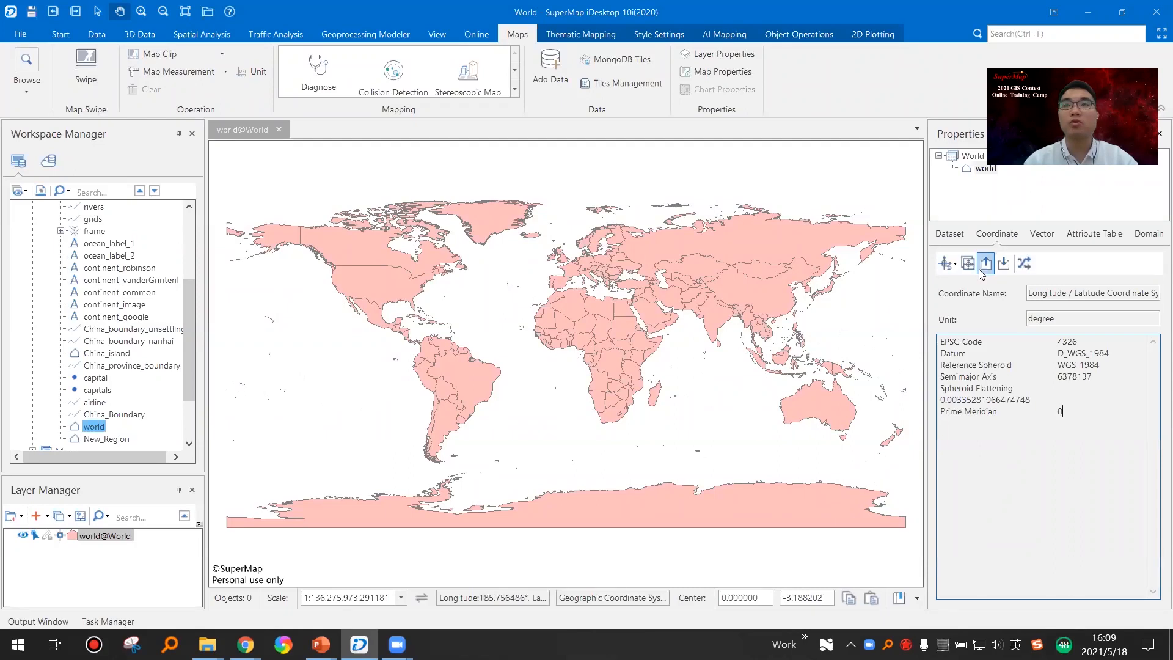
pyautogui.click(1025, 263)
pyautogui.click(742, 197)
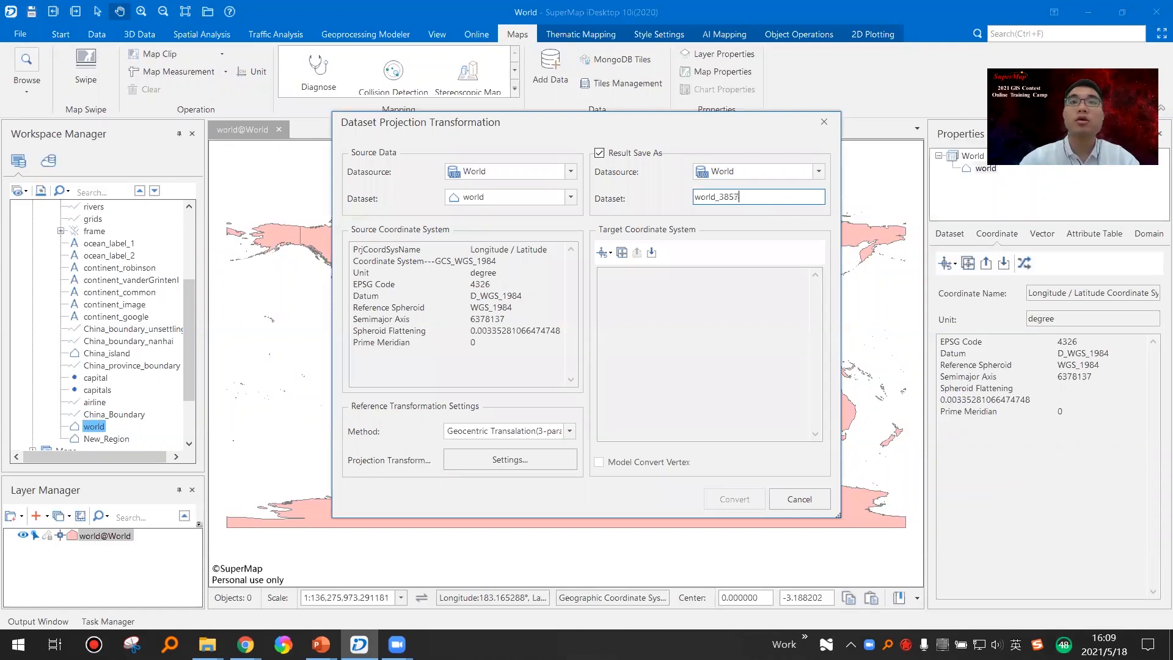
# Step: Set the transformation's target coordinate system to the custom WGS_1984/Web_Mercator
pyautogui.click(605, 252)
pyautogui.click(605, 253)
pyautogui.click(605, 252)
pyautogui.click(677, 379)
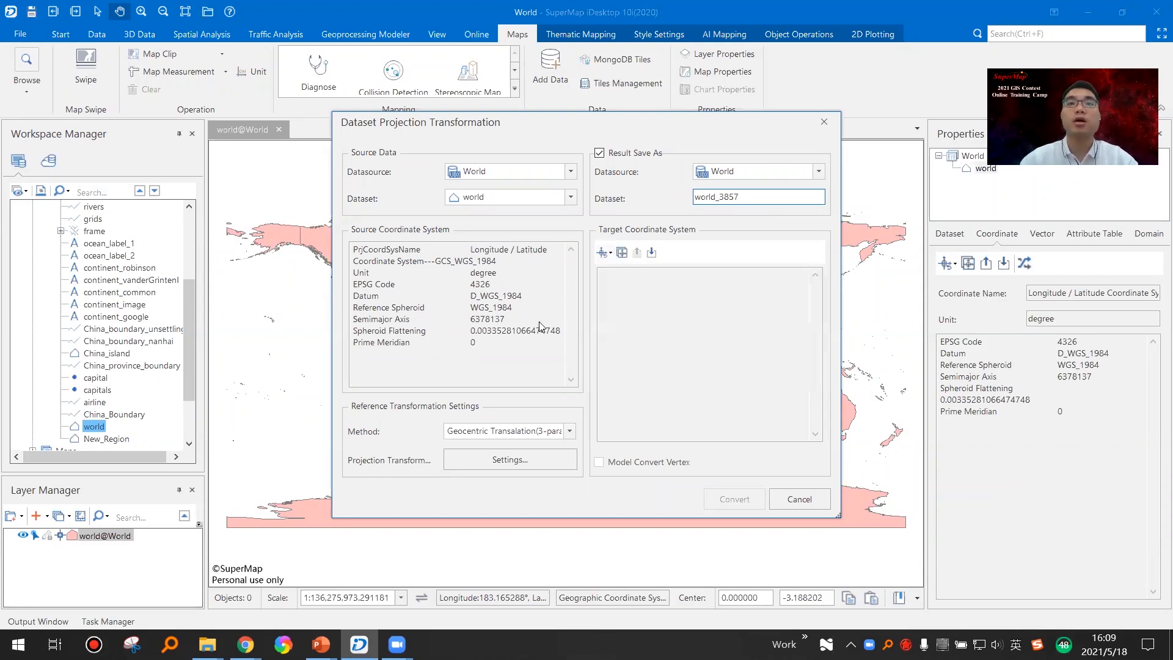
pyautogui.click(259, 124)
pyautogui.click(462, 116)
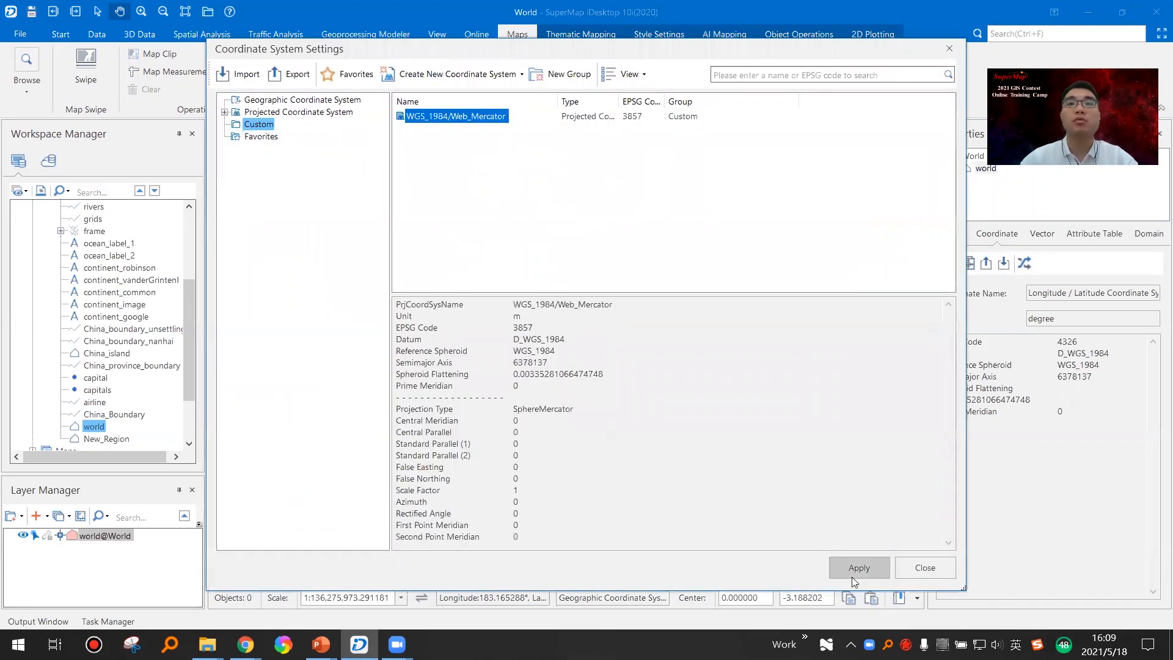
pyautogui.click(858, 568)
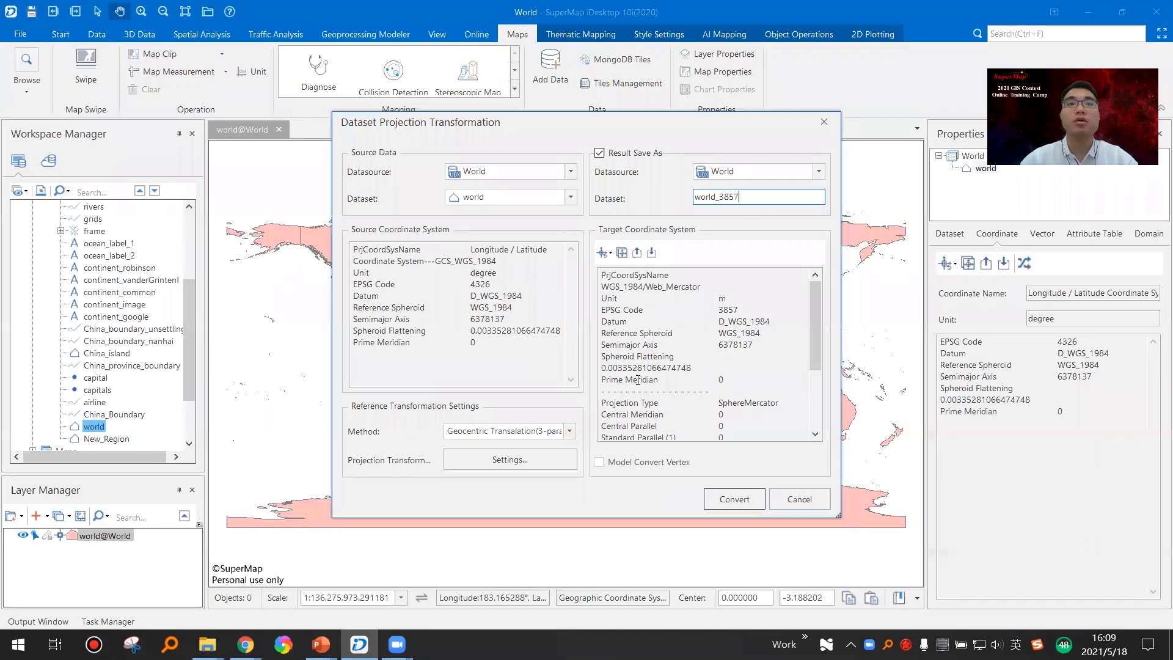
# Step: Review the transformation methods and offset parameters without changing them, and convert the world dataset
pyautogui.click(571, 433)
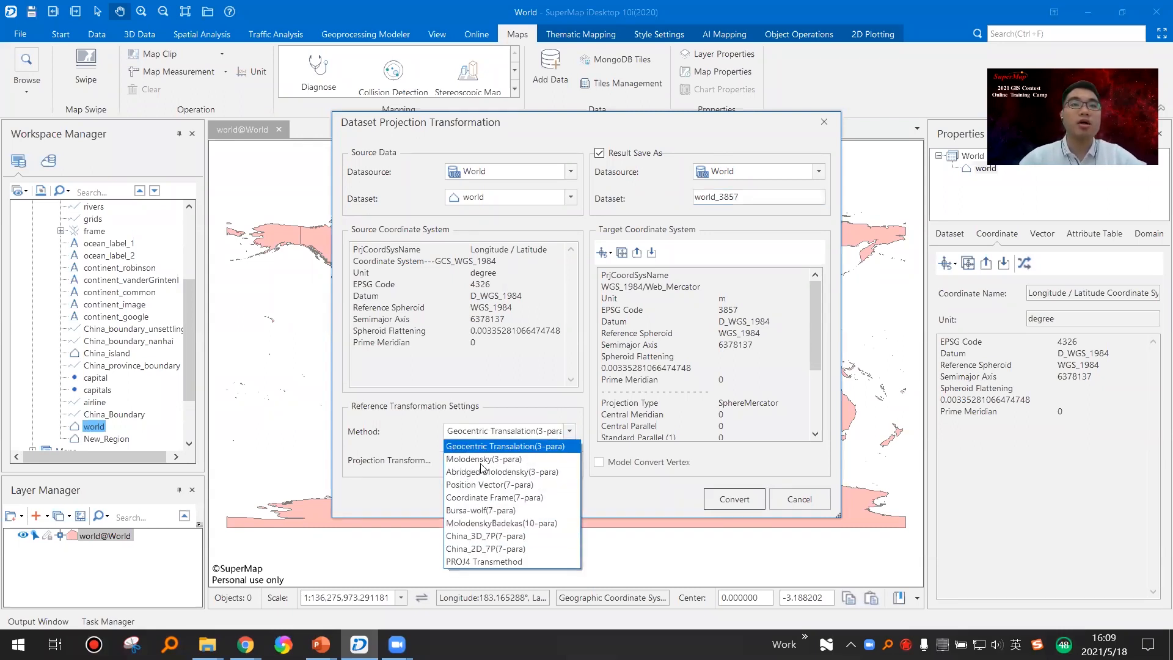
pyautogui.click(408, 491)
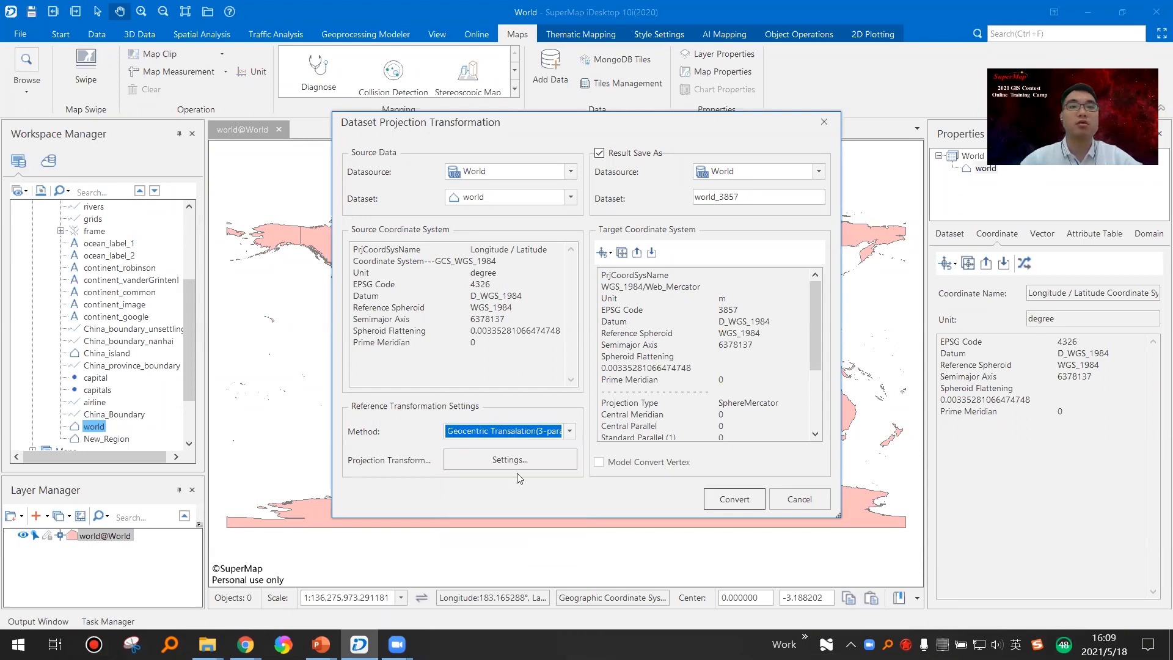
pyautogui.click(541, 466)
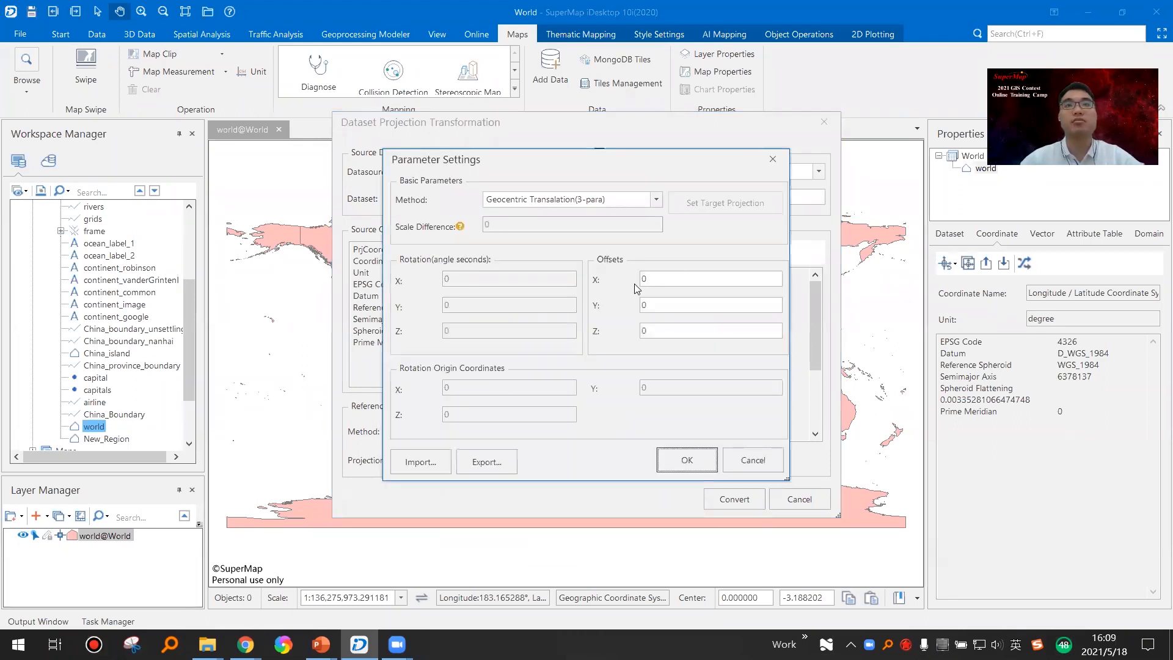
pyautogui.click(773, 159)
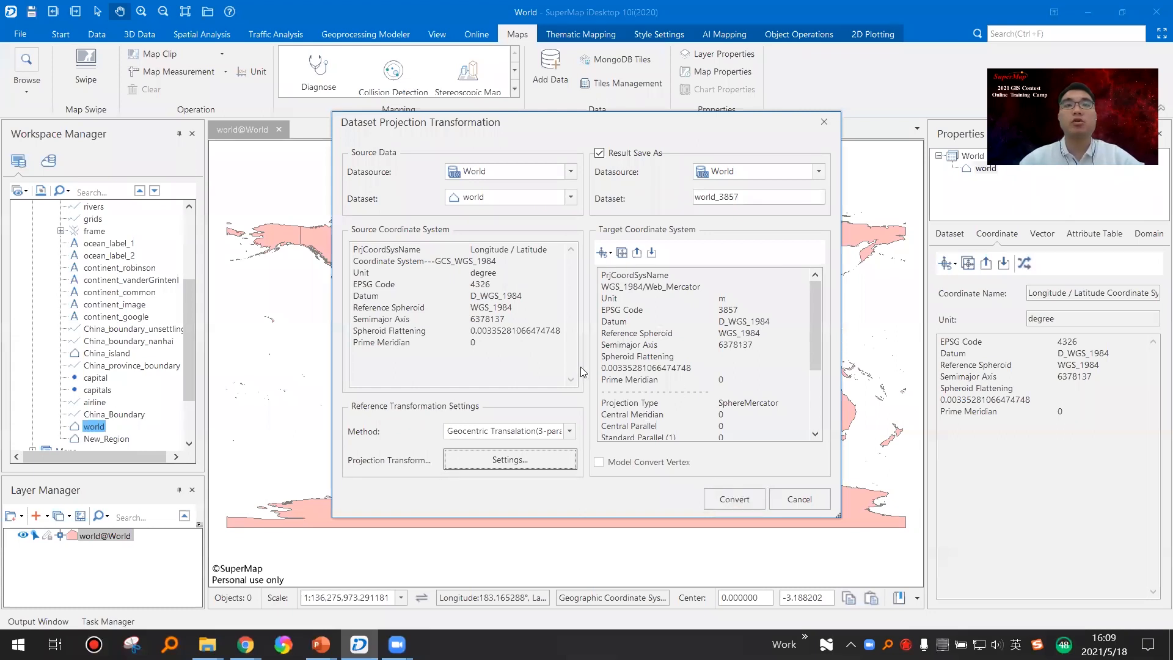
pyautogui.click(734, 499)
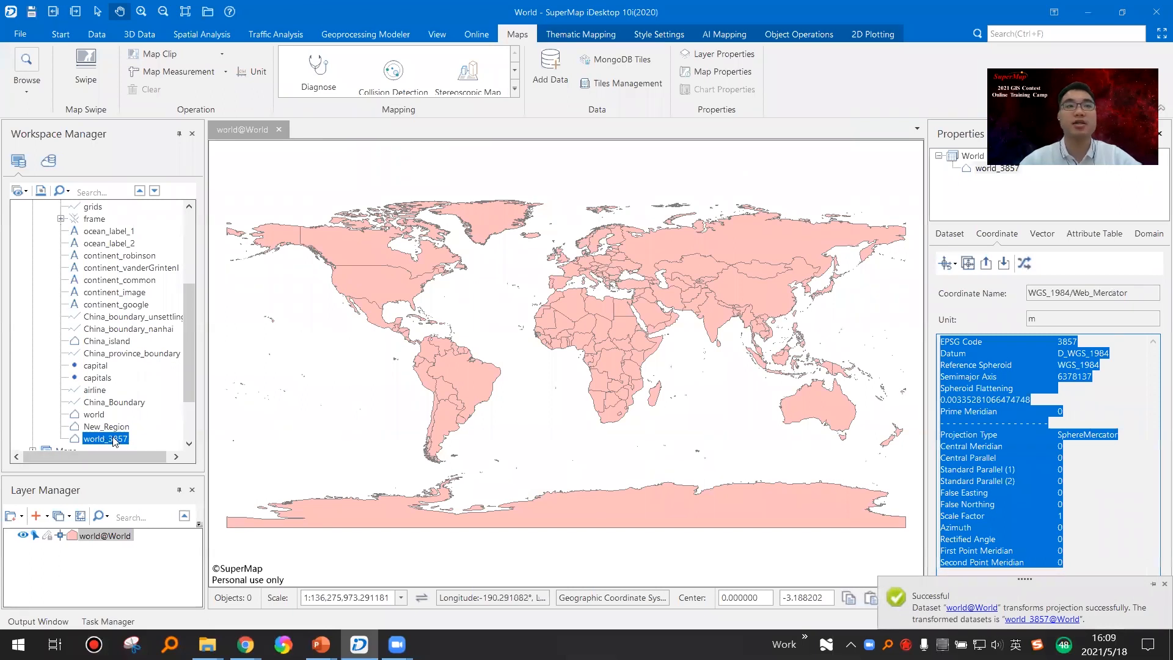
# Step: Display the world_3857 dataset in a new map window and centre the continents in the view
pyautogui.rightClick(113, 441)
pyautogui.click(183, 301)
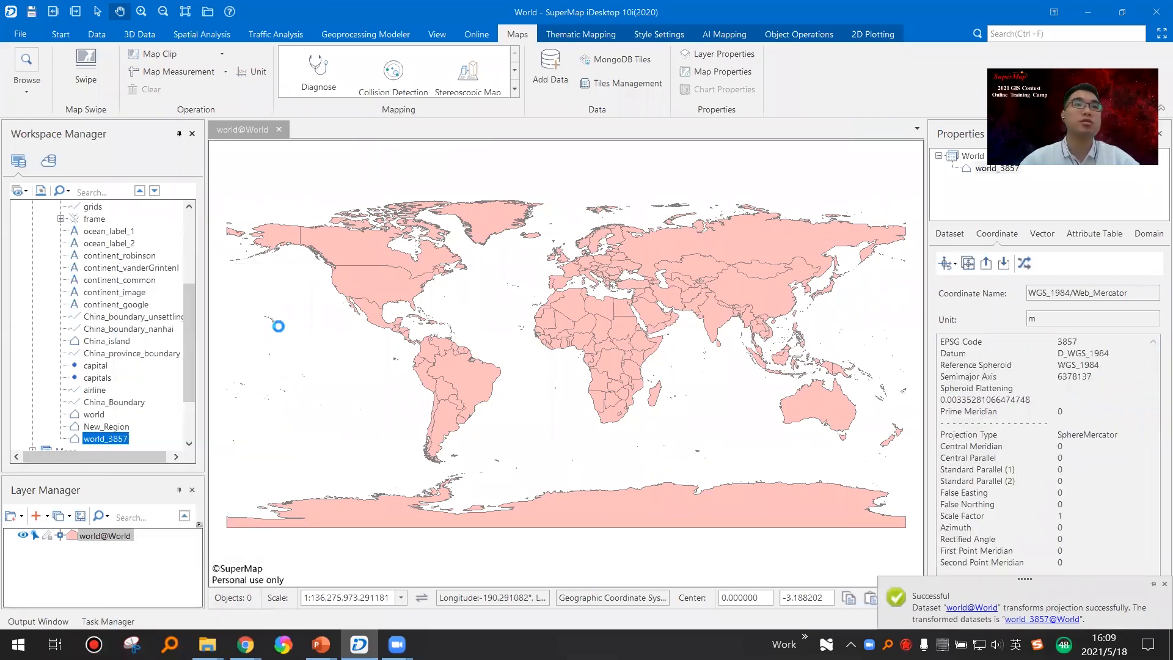
pyautogui.moveTo(489, 209); pyautogui.dragTo(545, 303)
pyautogui.scroll(1, 580, 319)
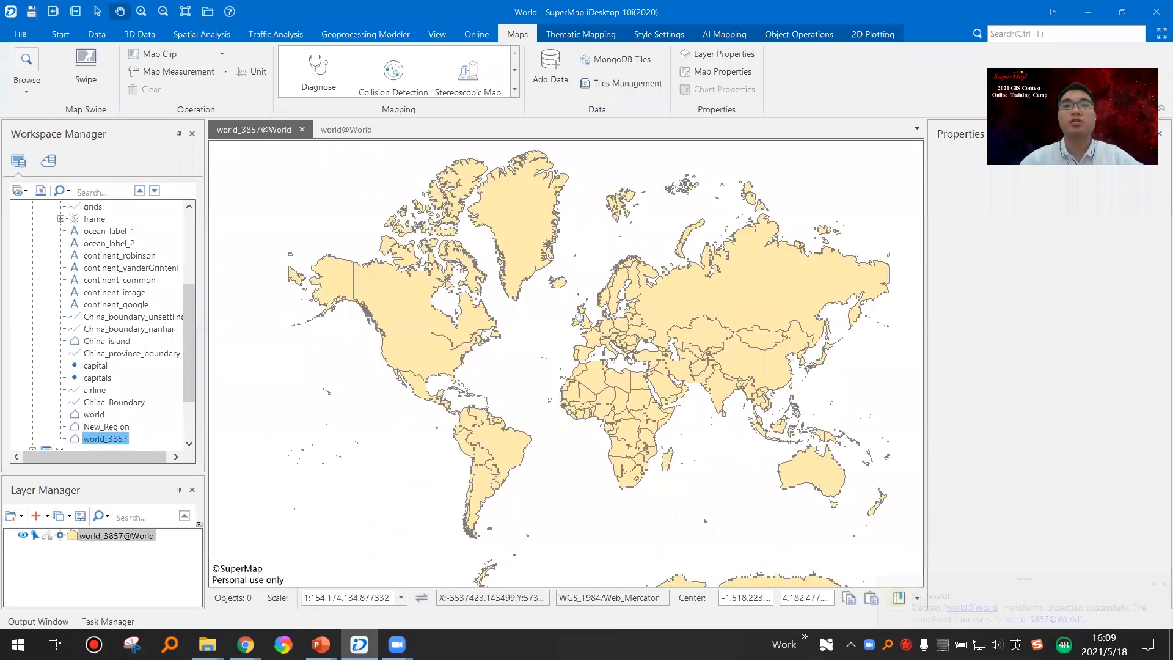
pyautogui.moveTo(683, 350); pyautogui.dragTo(568, 437)
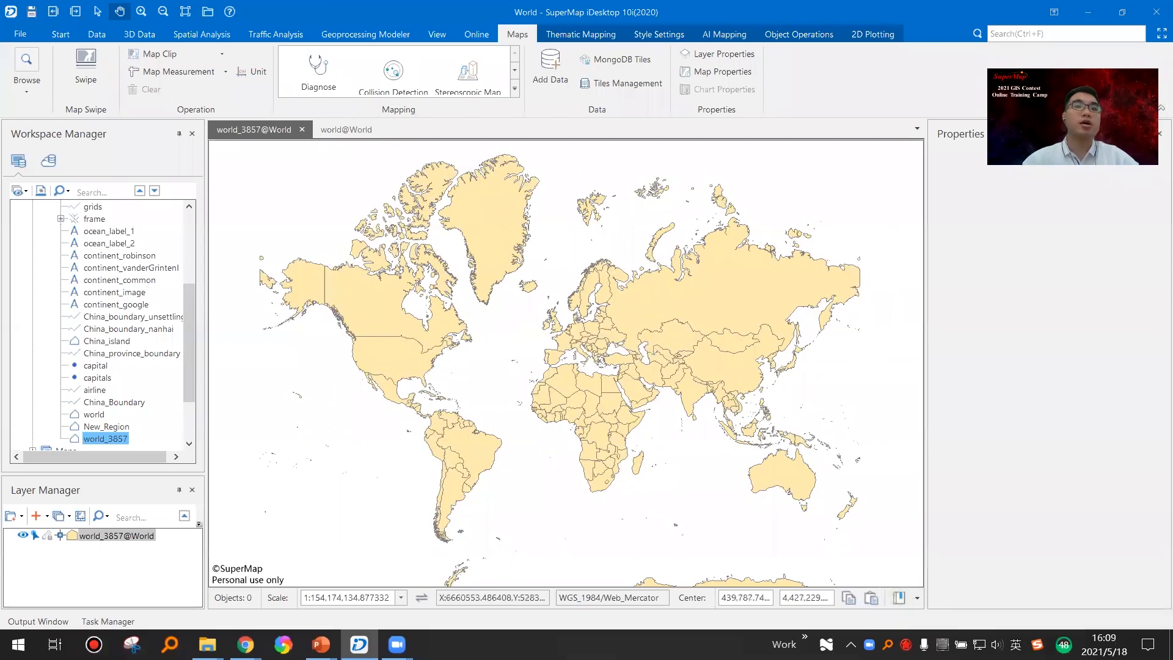
# Step: Switch to PowerPoint, play through the Types of Coordinate System slide and go on to the Dynamic Projection slide
pyautogui.moveTo(321, 644)
pyautogui.click(480, 588)
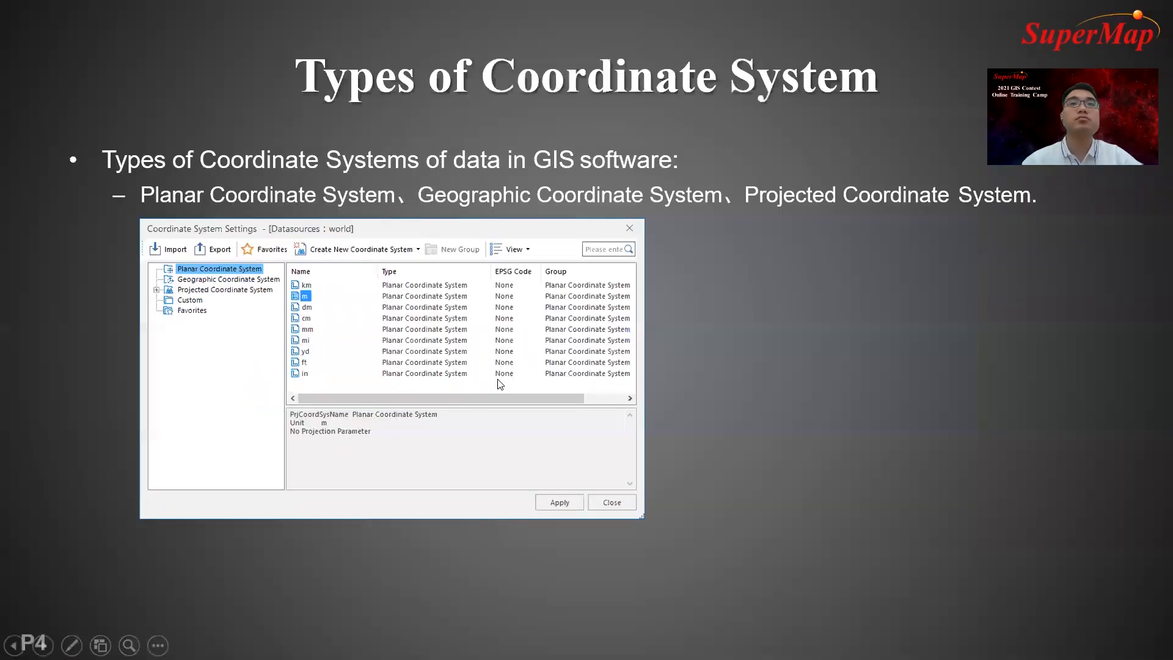
pyautogui.click(500, 384)
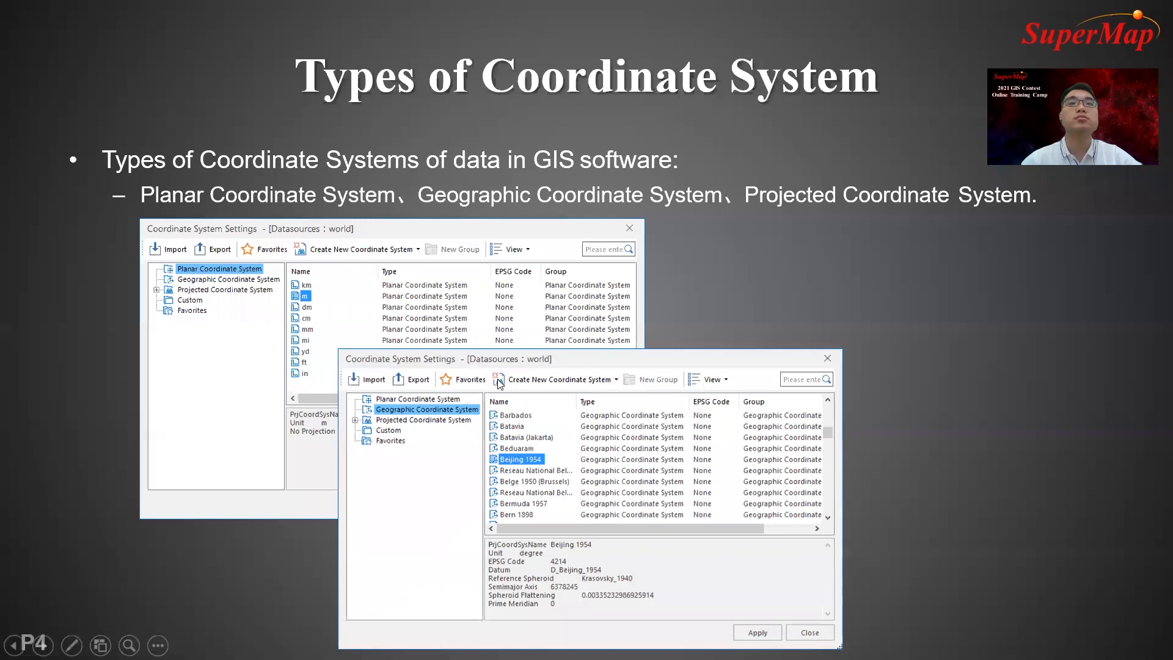
pyautogui.click(500, 383)
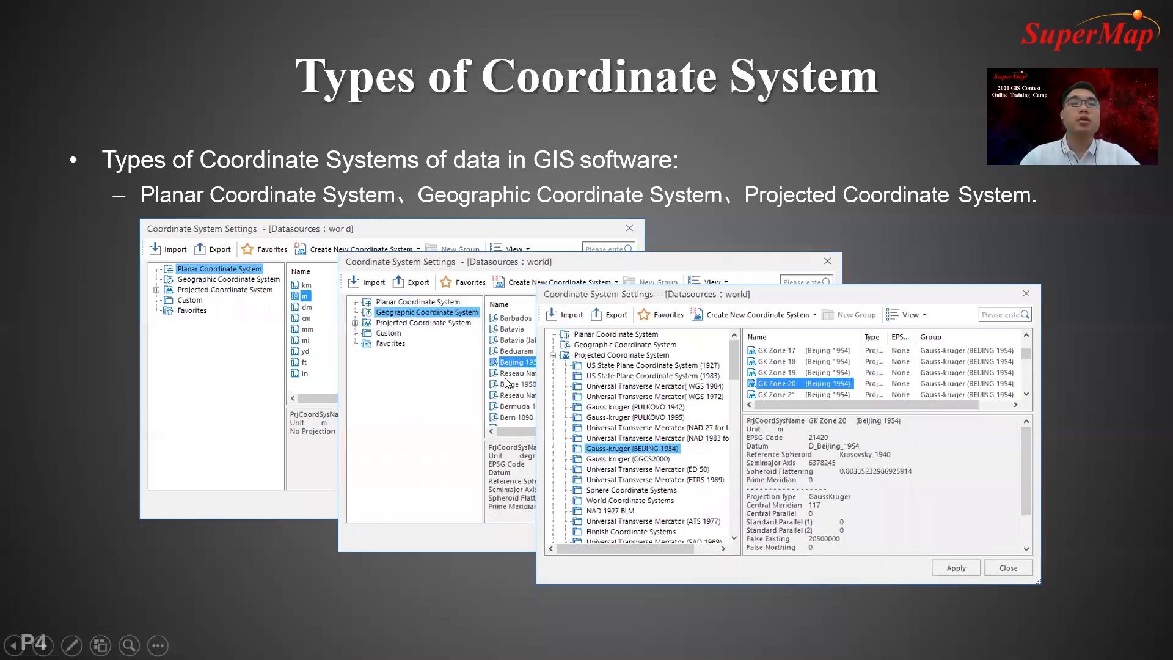
pyautogui.press('Escape')
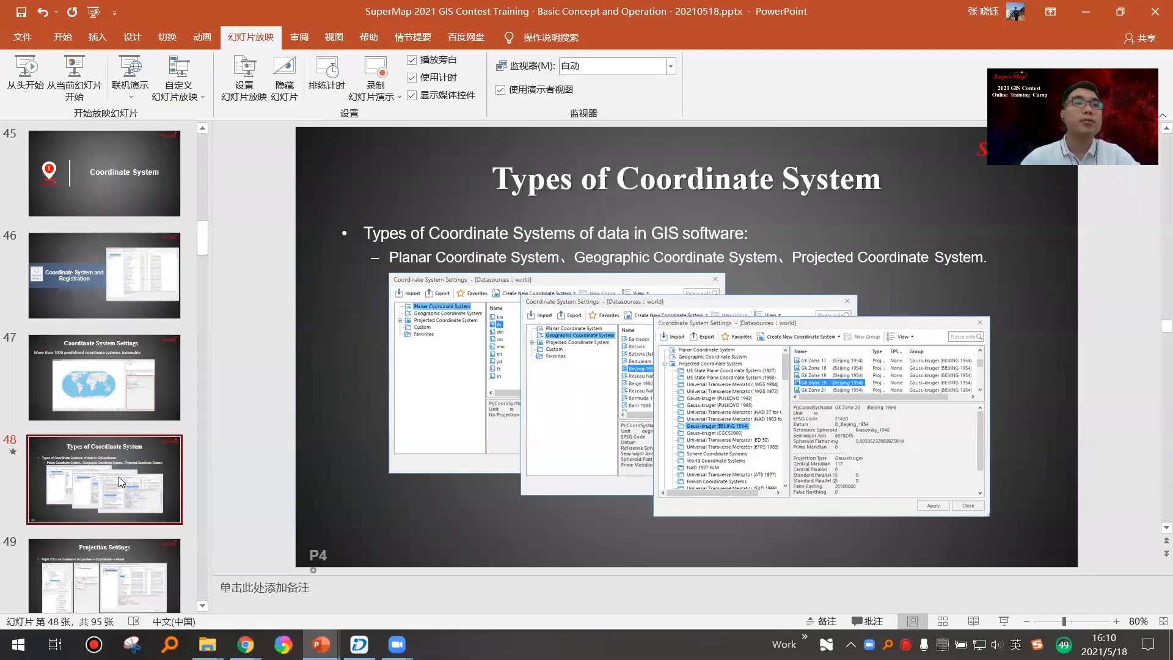
pyautogui.press('Down')
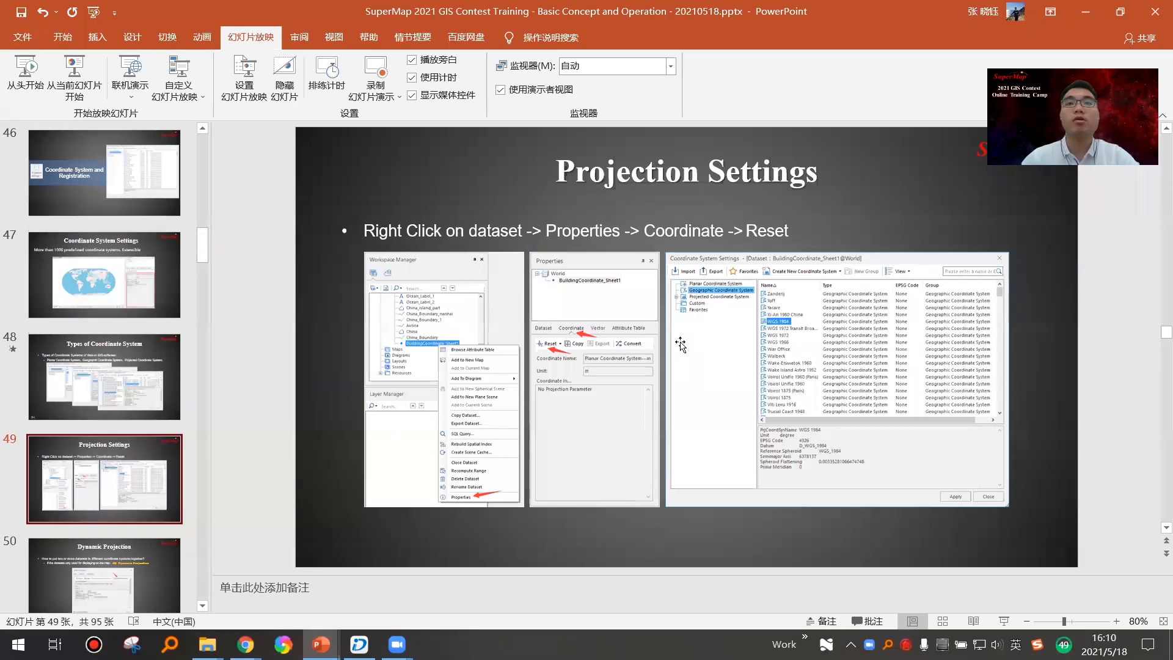
pyautogui.press('Down')
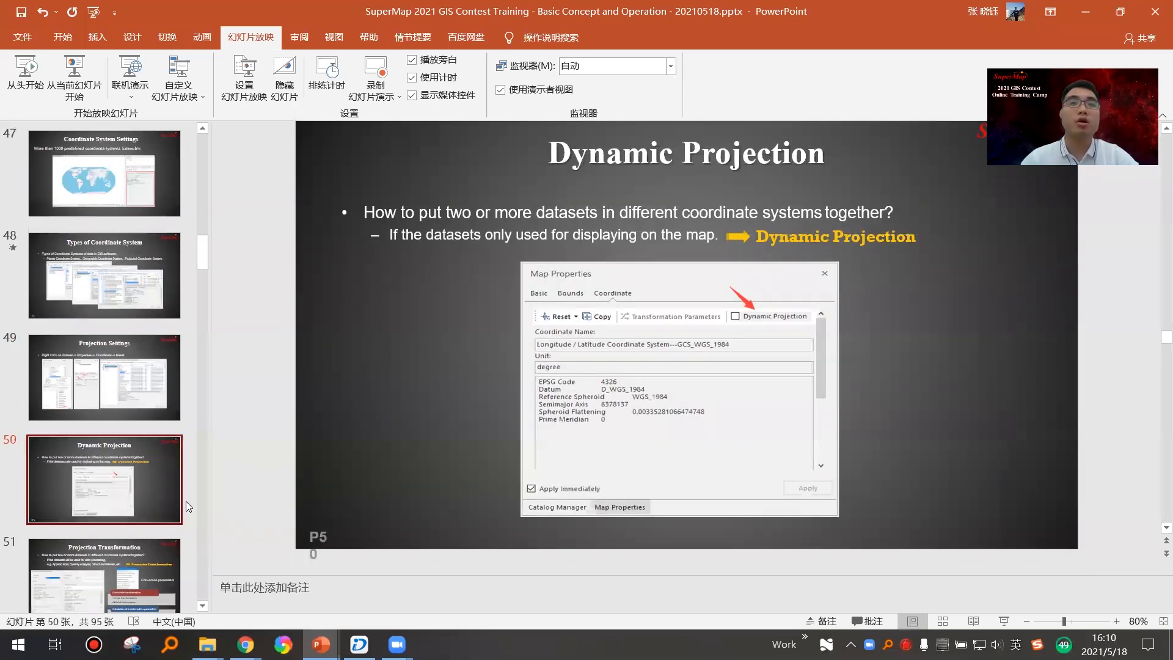
# Step: Switch back to SuperMap iDesktop, close the world map and delete the New_Region dataset
pyautogui.moveTo(360, 643)
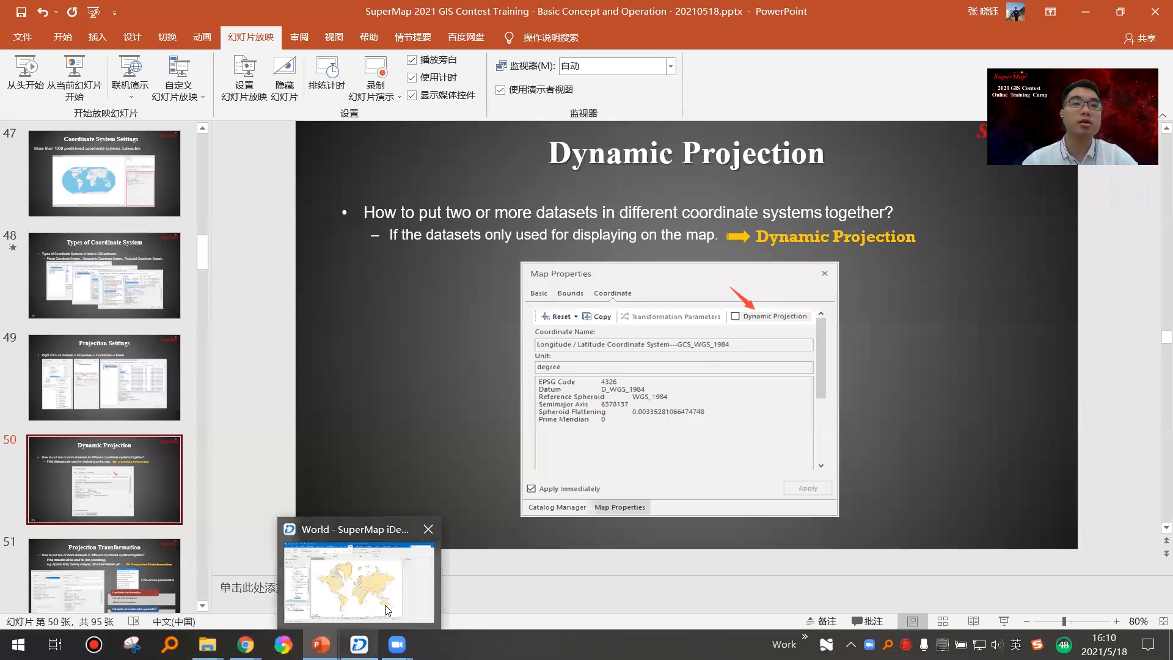
pyautogui.click(388, 610)
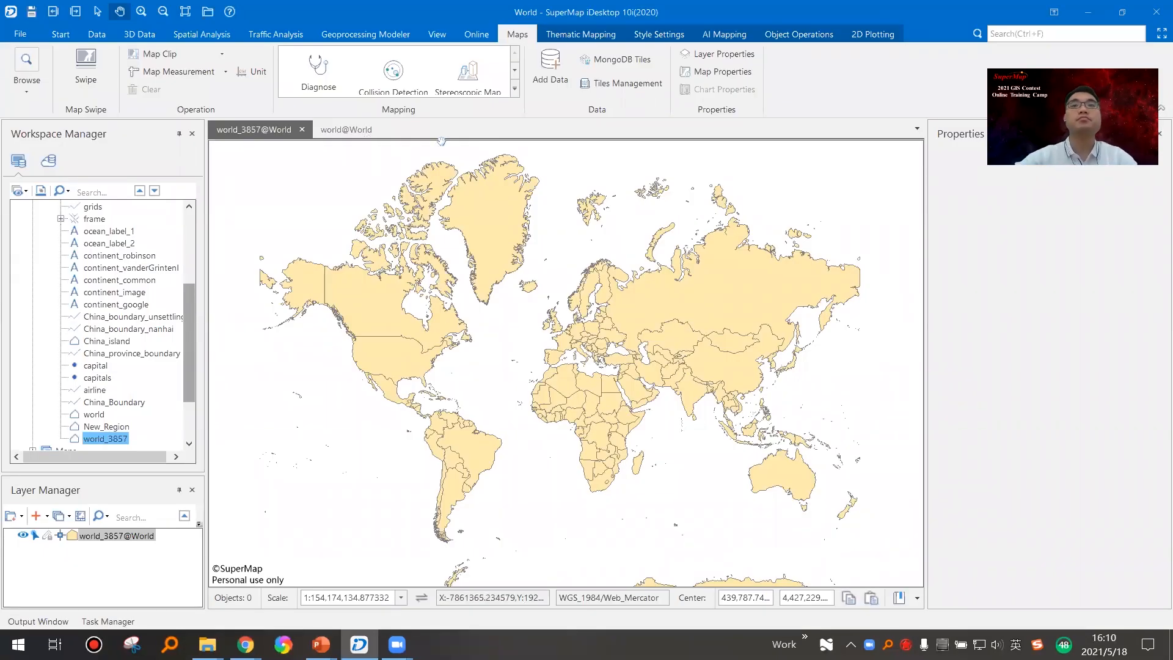
pyautogui.click(353, 127)
pyautogui.click(382, 129)
pyautogui.click(611, 371)
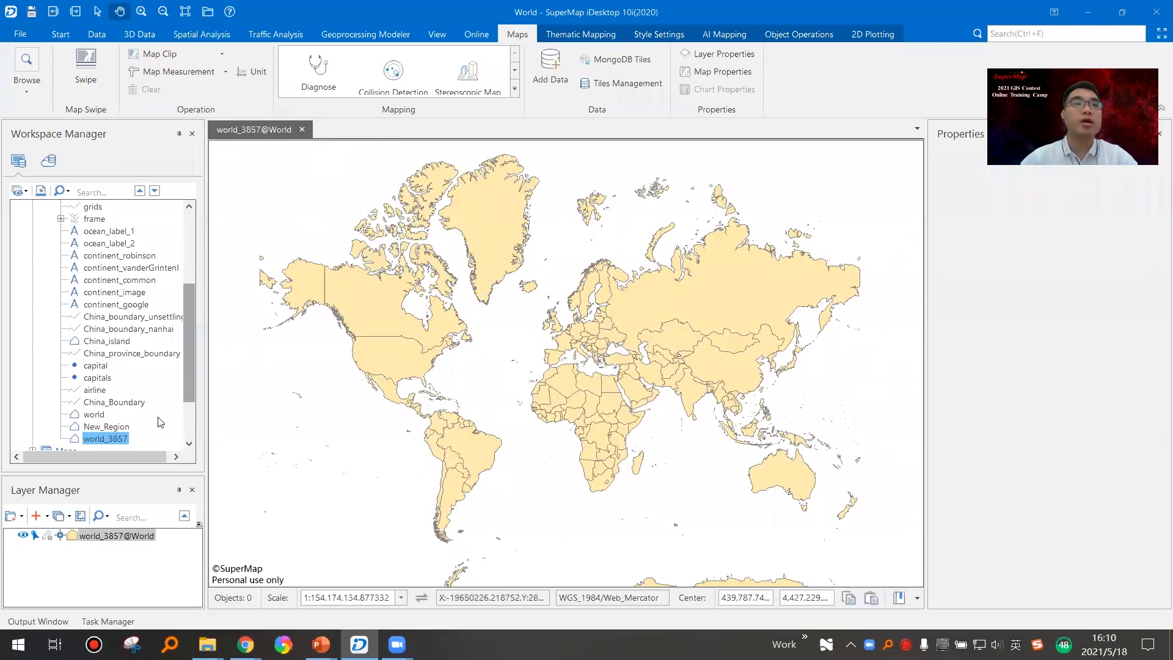
pyautogui.click(107, 426)
pyautogui.press('Delete')
# Step: Compare the coordinate system properties of the world and world_3857 datasets
pyautogui.click(97, 427)
pyautogui.click(97, 415)
pyautogui.click(95, 427)
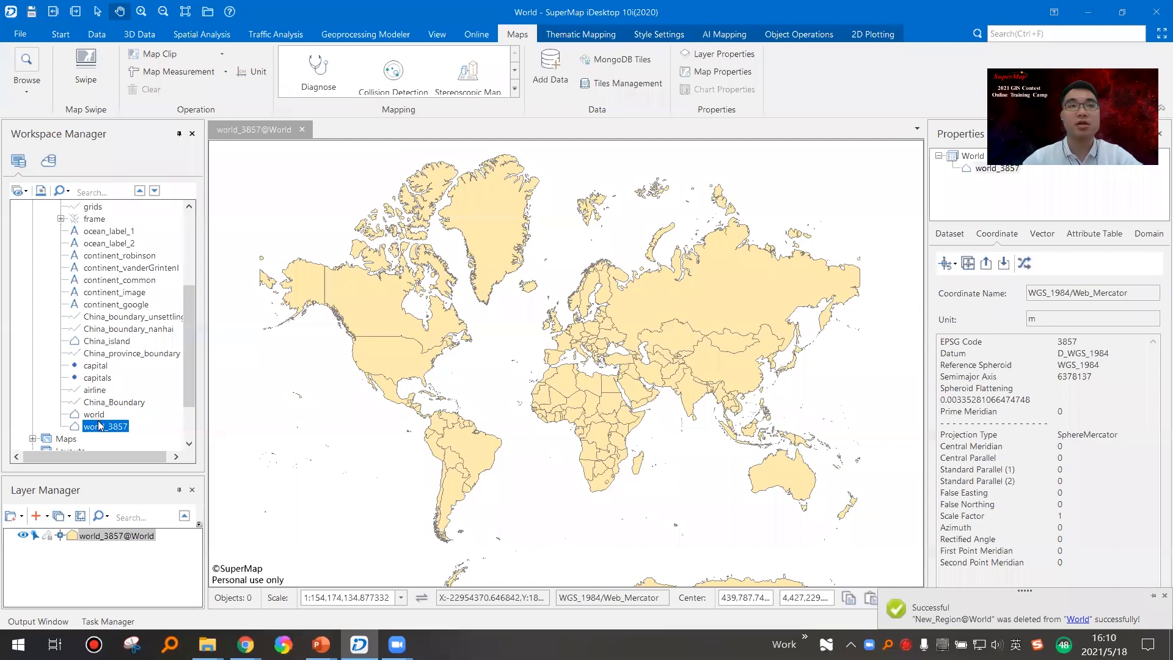
pyautogui.click(97, 415)
pyautogui.click(97, 427)
pyautogui.click(98, 415)
pyautogui.click(100, 427)
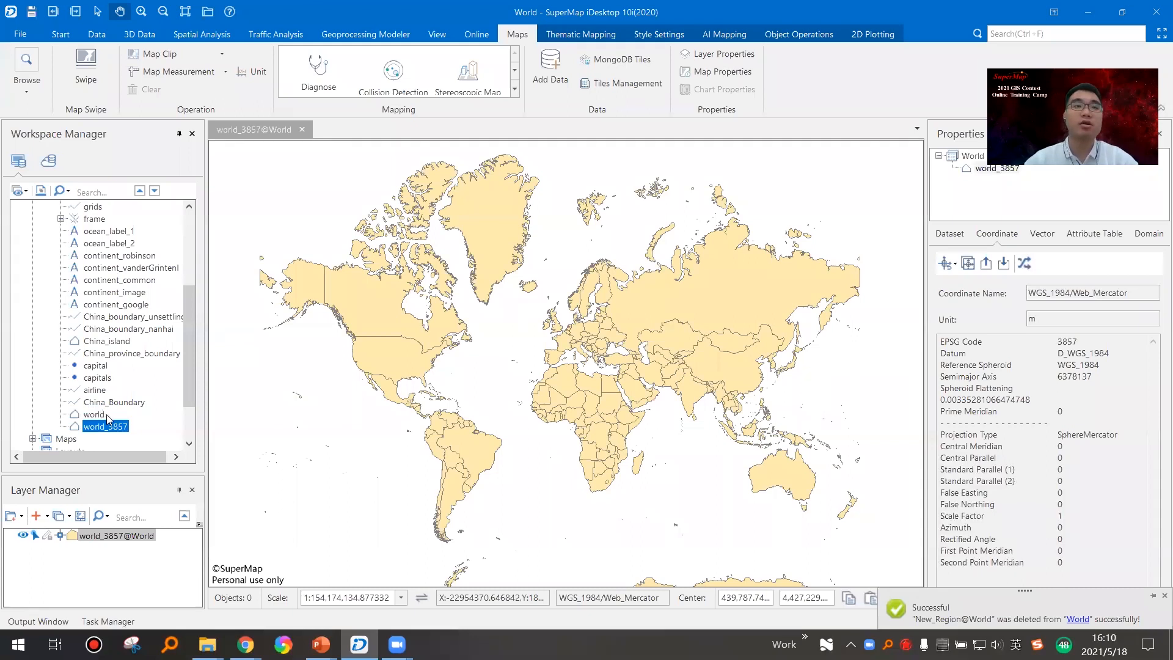
pyautogui.click(98, 415)
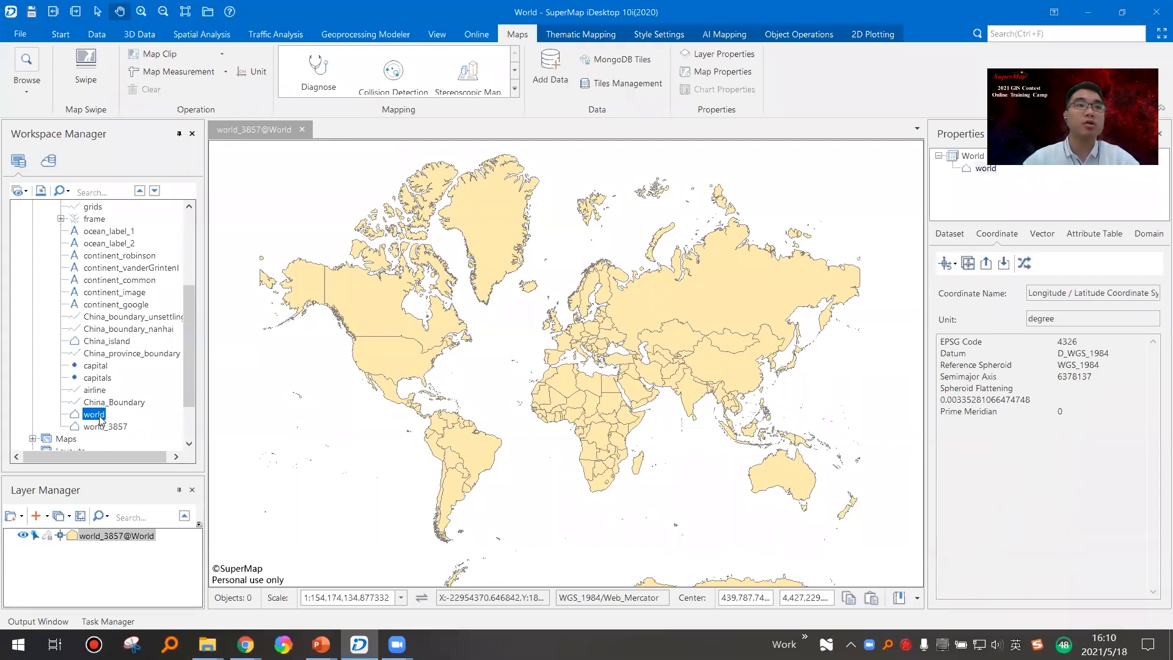
# Step: Add the world dataset as a layer to the world_3857 map, then close that map
pyautogui.moveTo(98, 415); pyautogui.dragTo(572, 410)
pyautogui.click(638, 374)
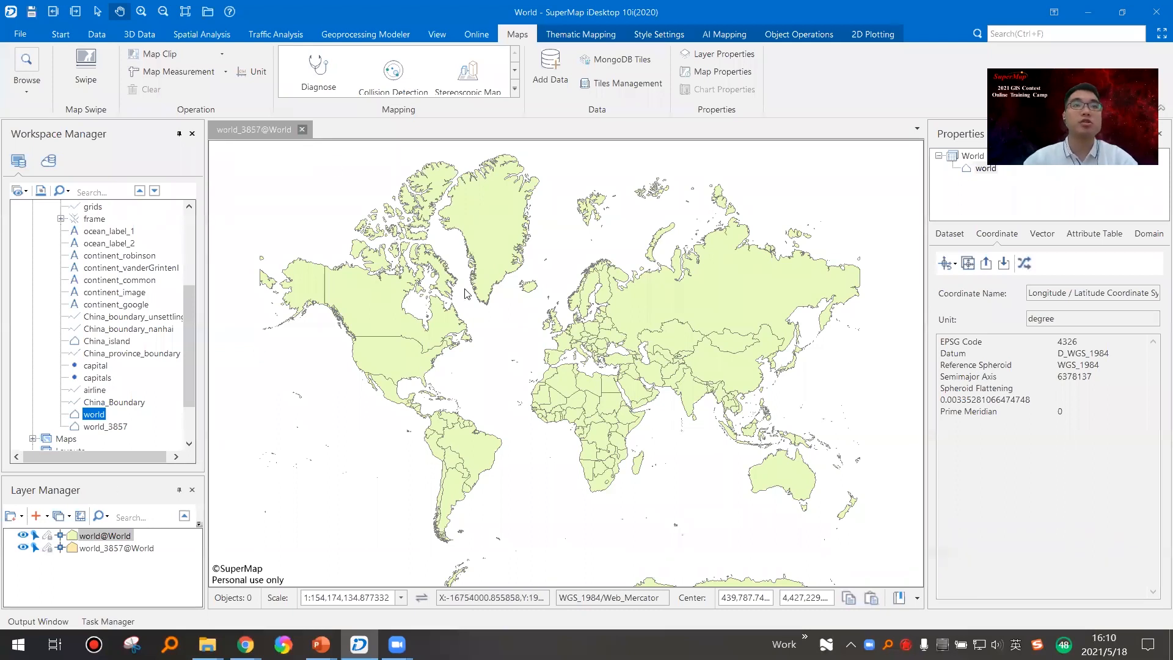
pyautogui.click(302, 130)
pyautogui.click(630, 373)
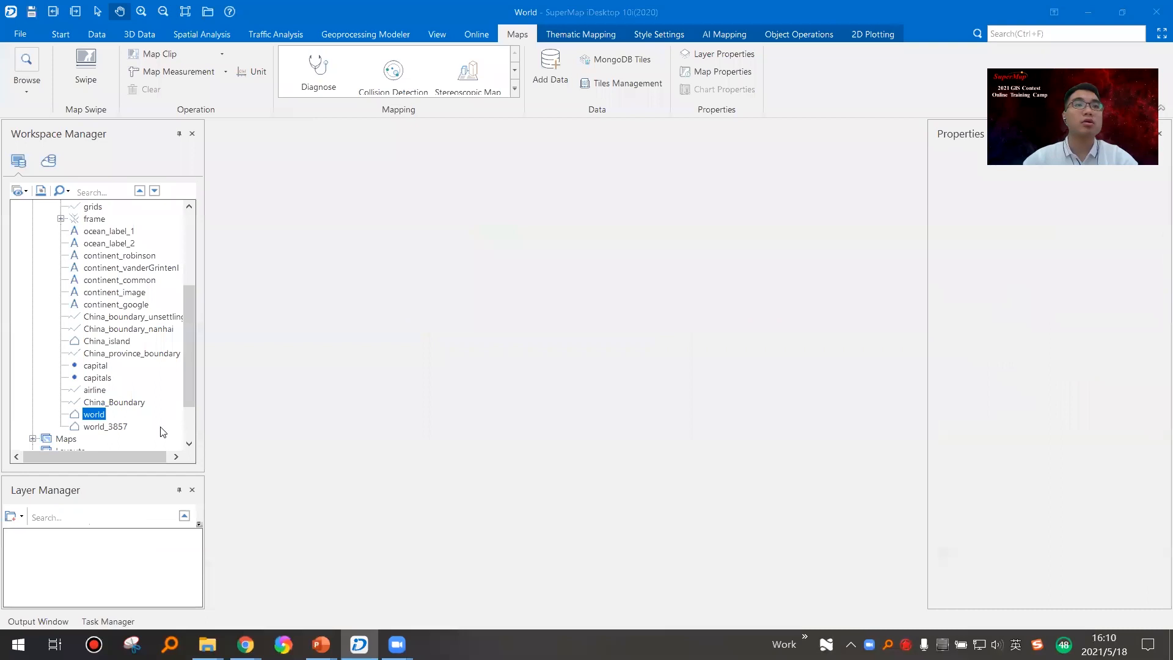
# Step: Open the world_3857 dataset in a map, check the world dataset's EPSG code, and add world to the map with dynamic projection enabled
pyautogui.doubleClick(161, 427)
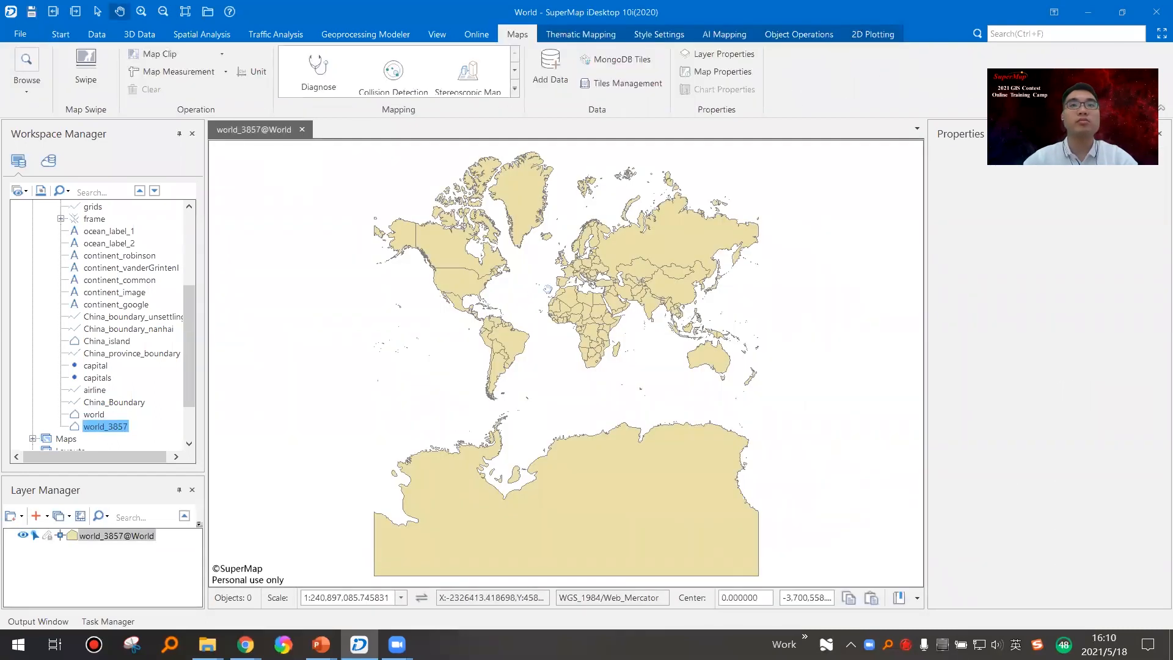
pyautogui.press('Up')
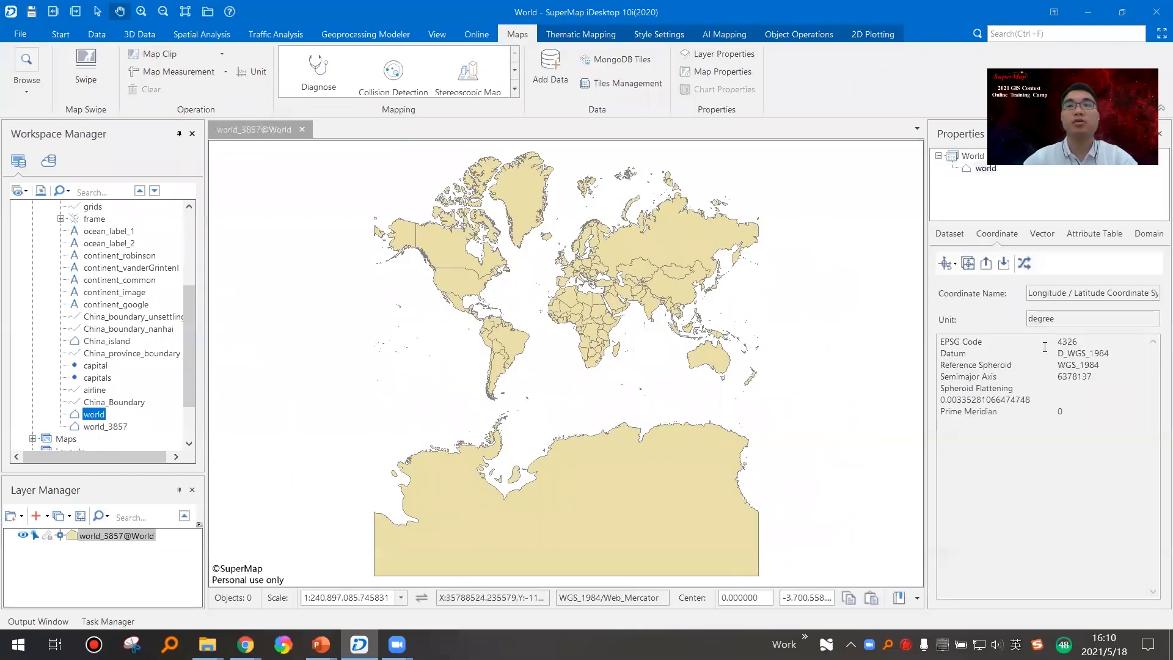
pyautogui.click(1057, 343)
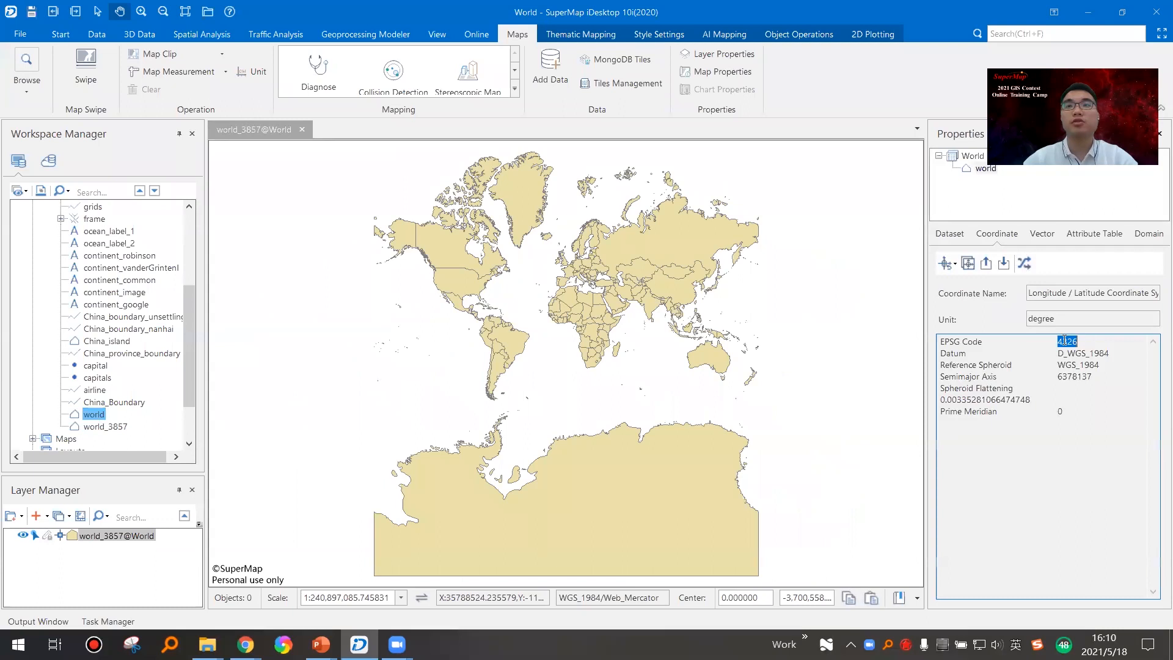
pyautogui.rightClick(94, 415)
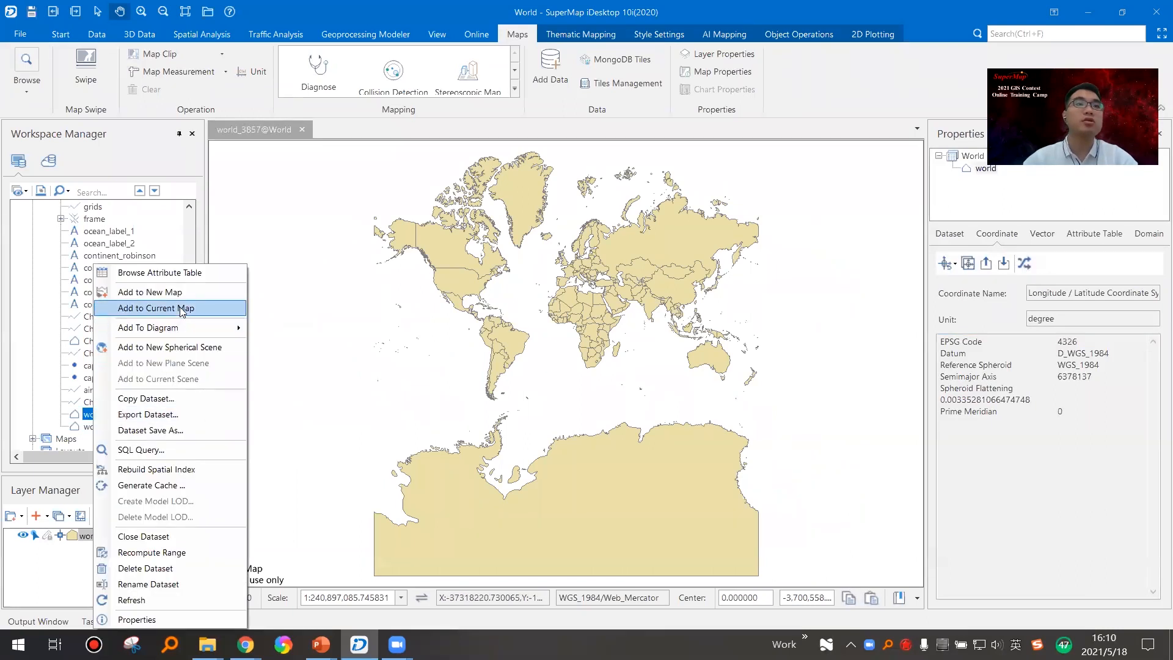
pyautogui.click(132, 304)
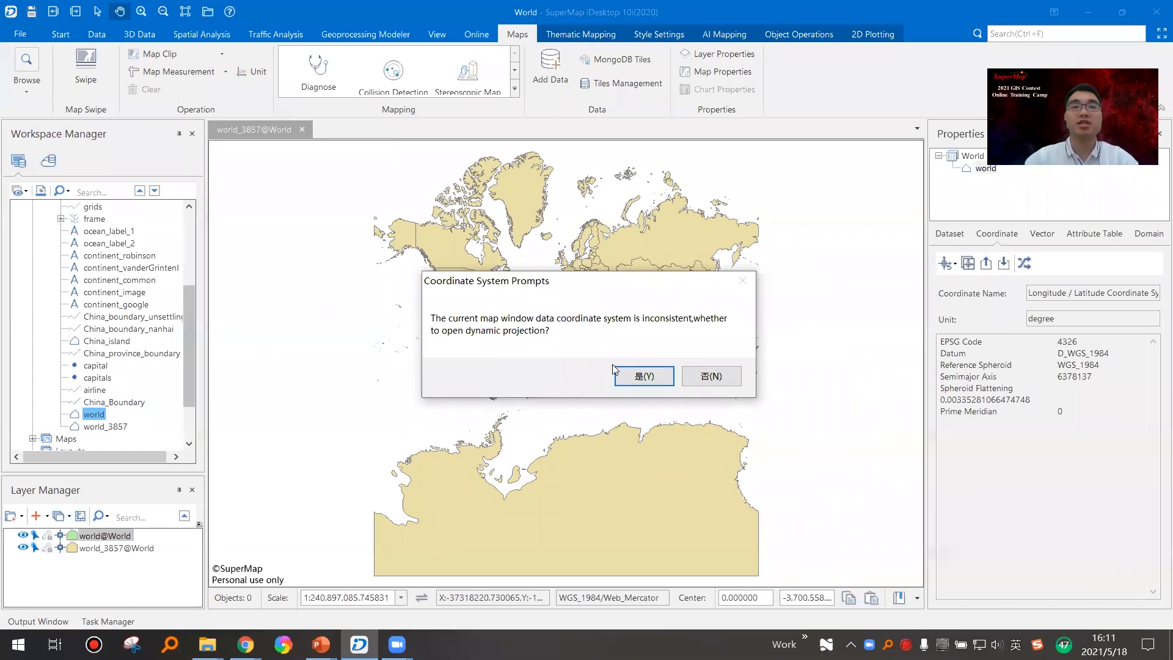
pyautogui.click(640, 377)
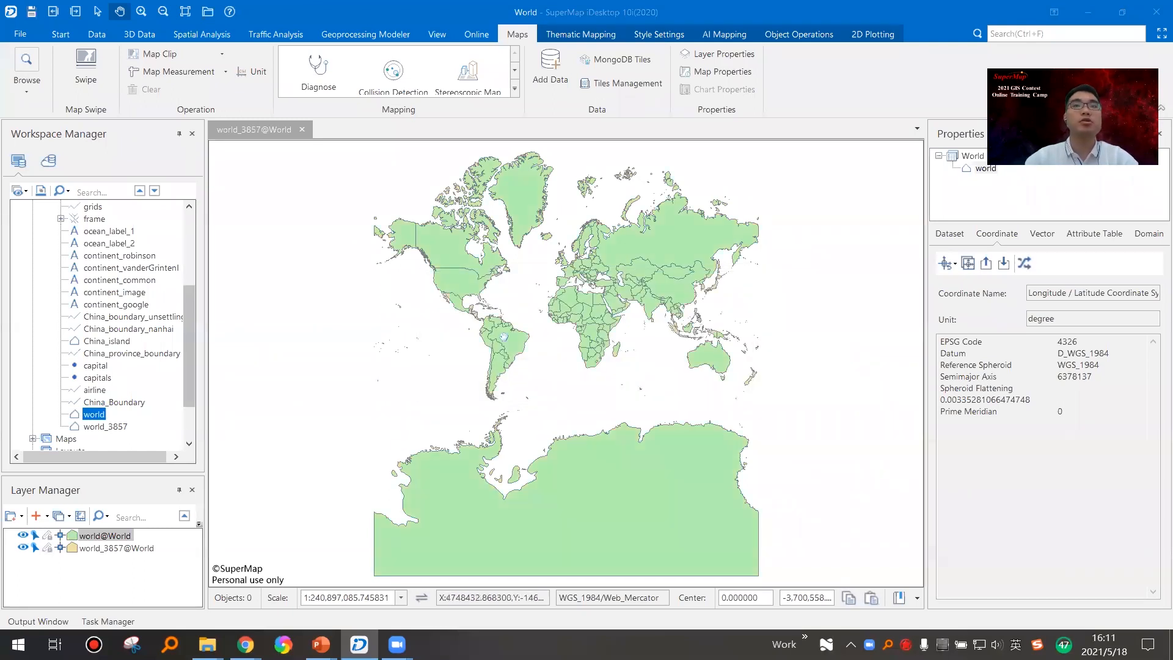
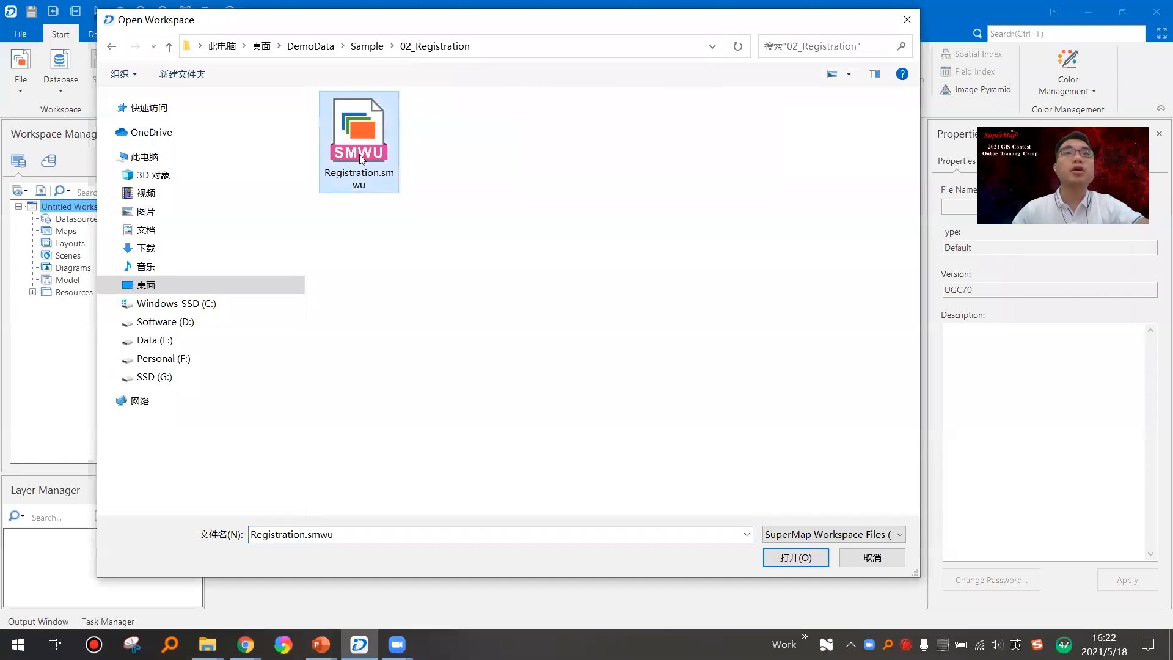
# Step: Open the Registration.smwu workspace and delete the New_Haven_1984 dataset from the Digitization datasource
pyautogui.doubleClick(361, 160)
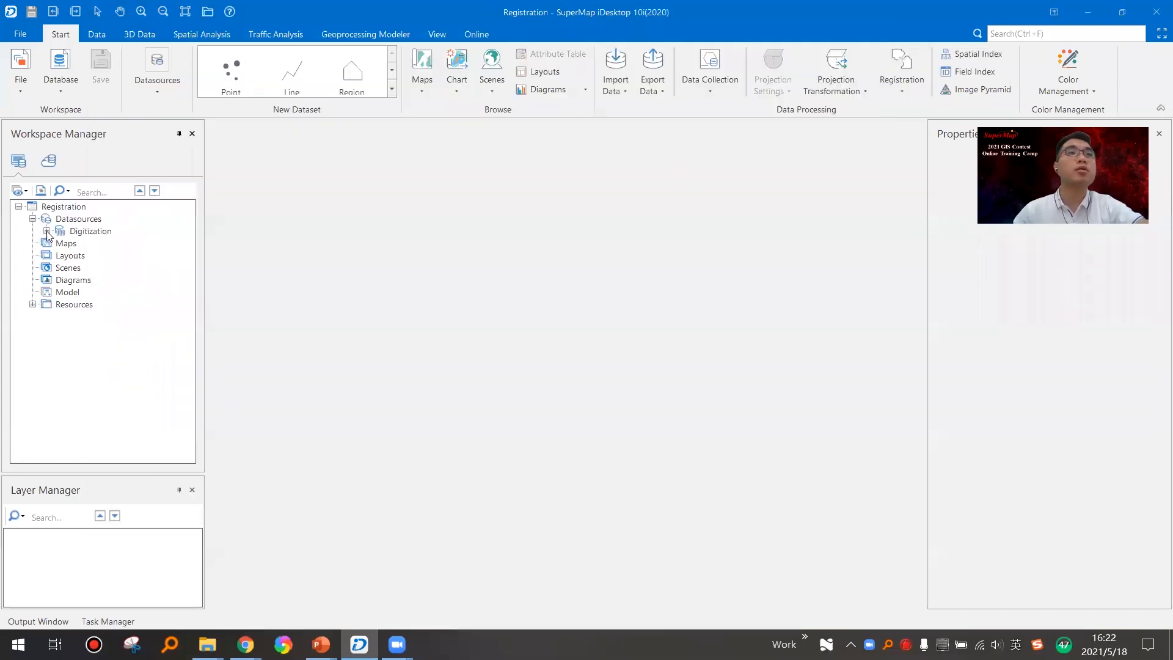
pyautogui.click(47, 231)
pyautogui.click(100, 246)
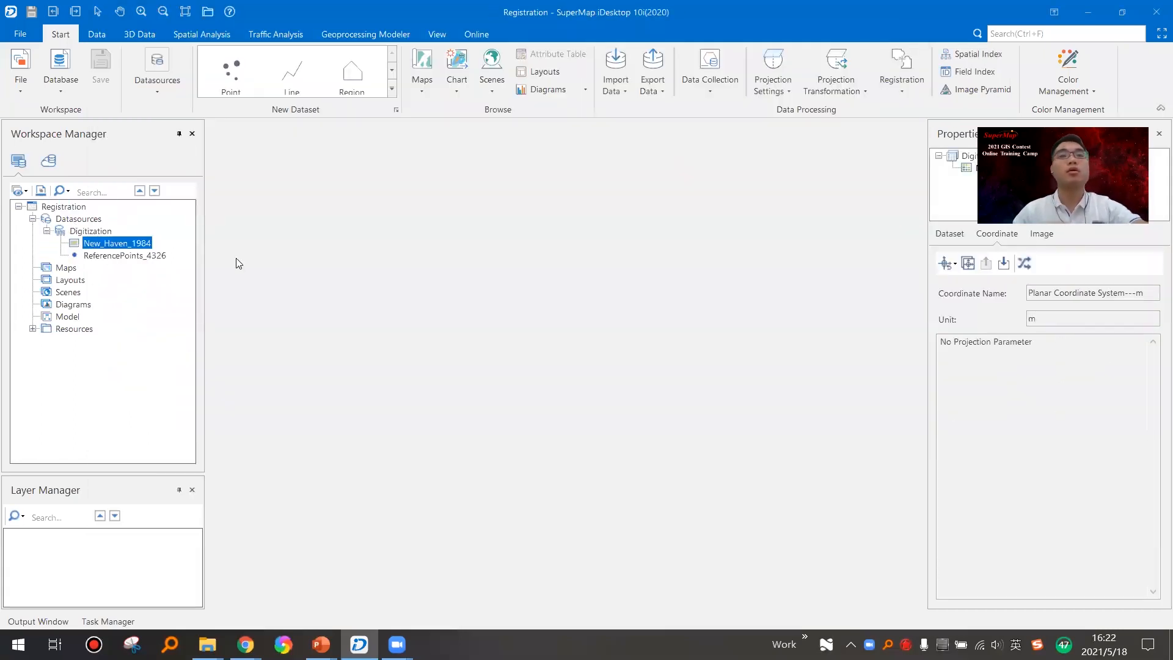
pyautogui.press('Delete')
pyautogui.press('Return')
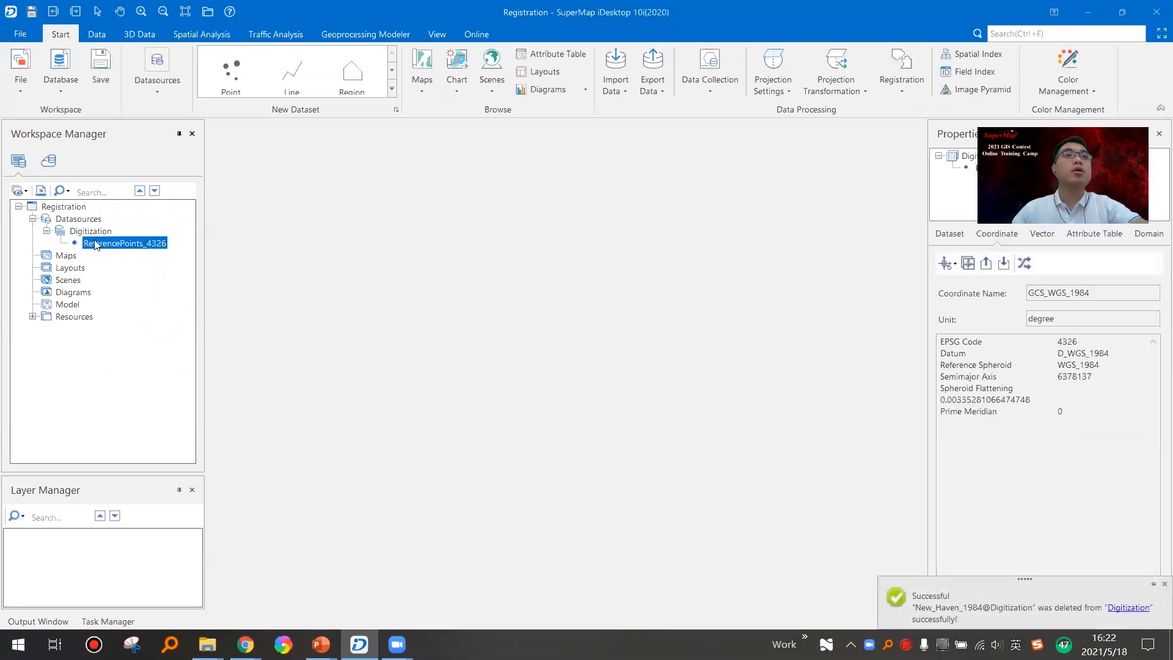
# Step: Open the ReferencePoints_4326 dataset in a map and check its coordinate system properties
pyautogui.click(93, 231)
pyautogui.click(100, 244)
pyautogui.doubleClick(122, 245)
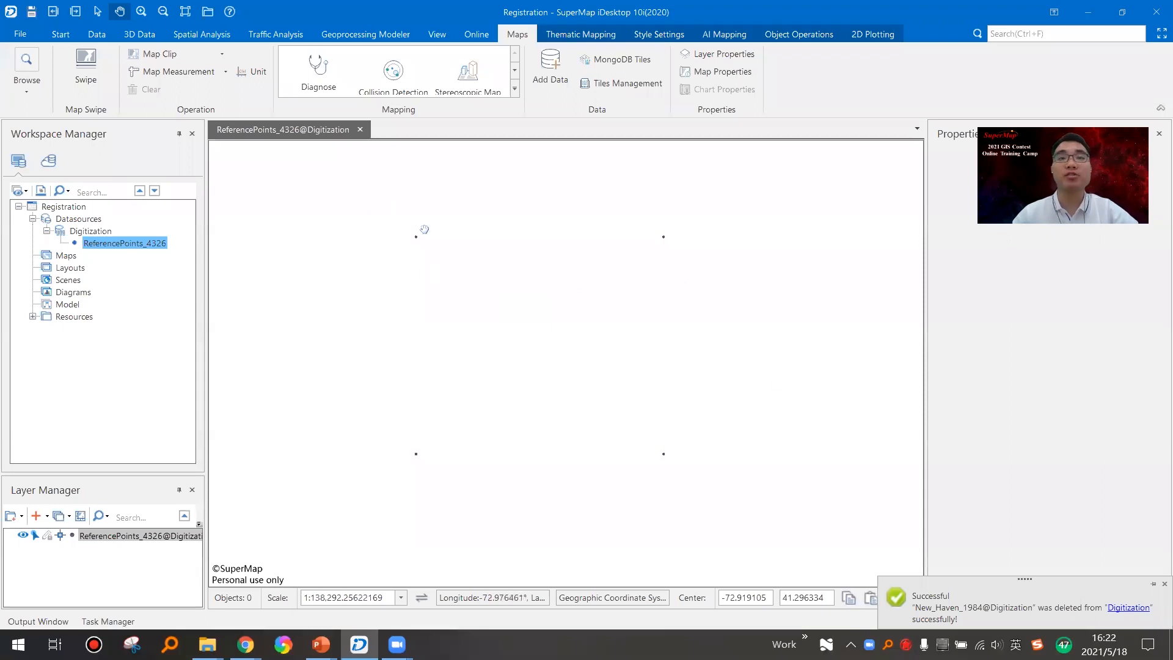
pyautogui.rightClick(147, 243)
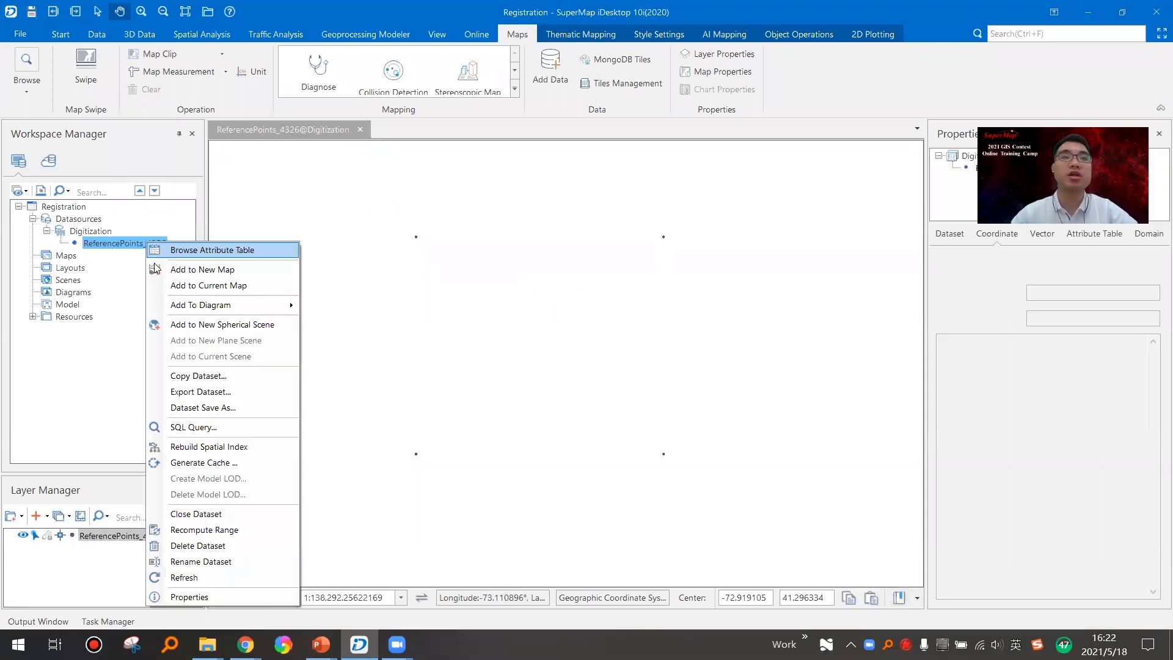
pyautogui.click(244, 596)
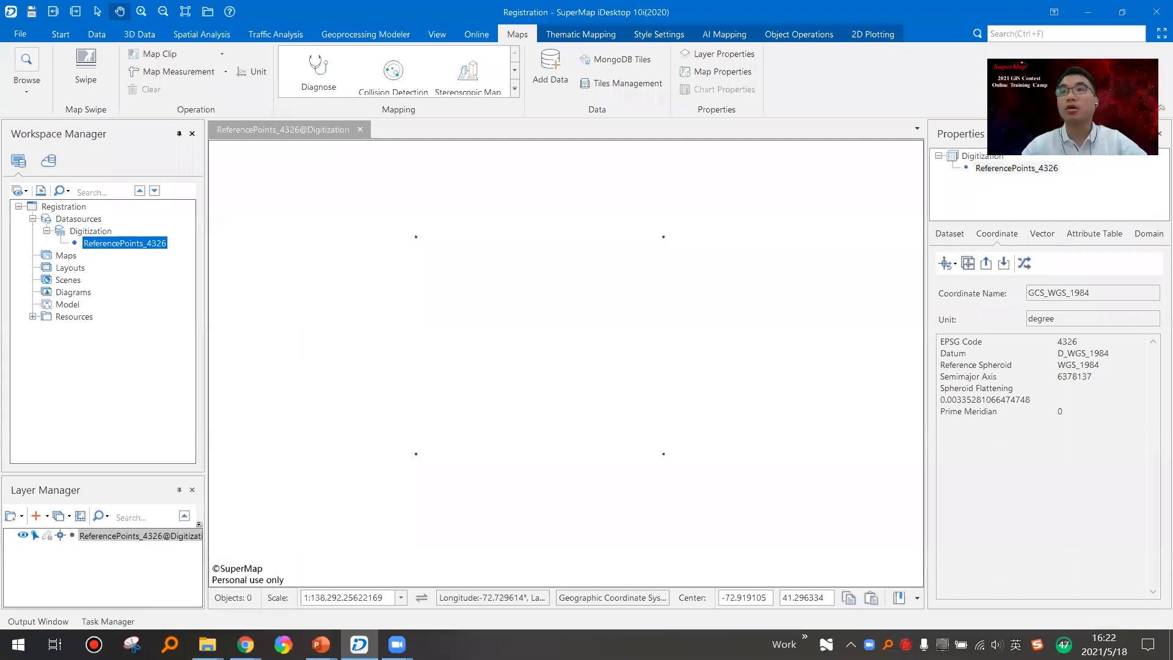
pyautogui.click(1060, 346)
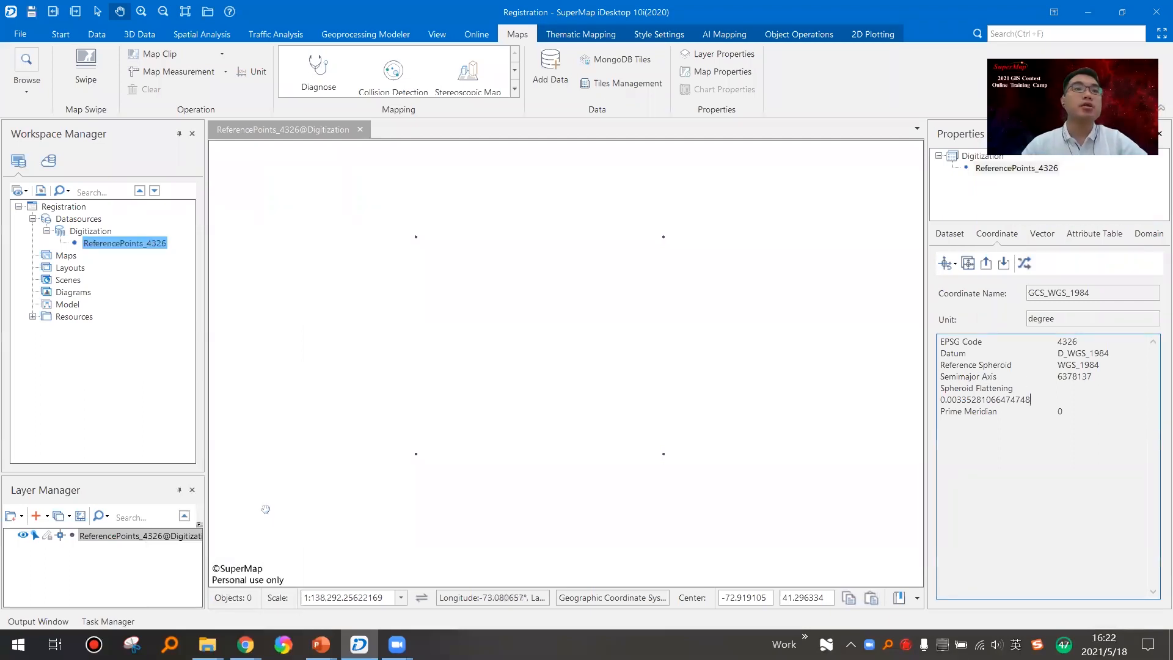
# Step: Switch to File Explorer, view New_Haven_1984.jpg from the 02_Registration folder, and return to SuperMap iDesktop
pyautogui.moveTo(208, 645)
pyautogui.click(344, 577)
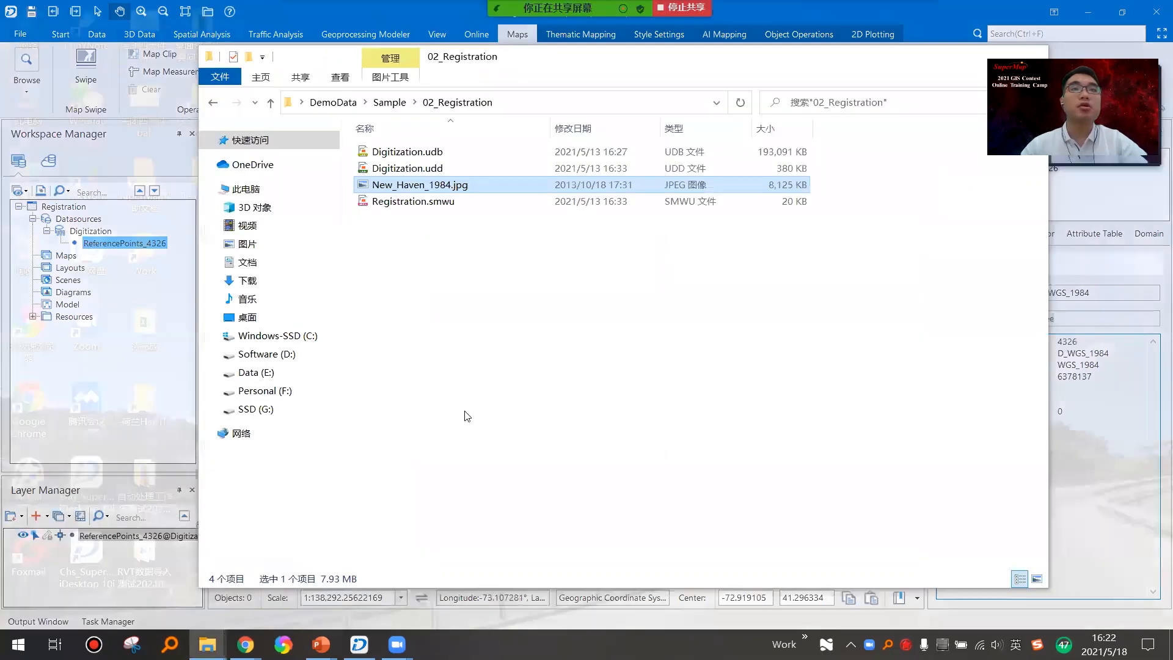
pyautogui.click(400, 195)
pyautogui.rightClick(401, 195)
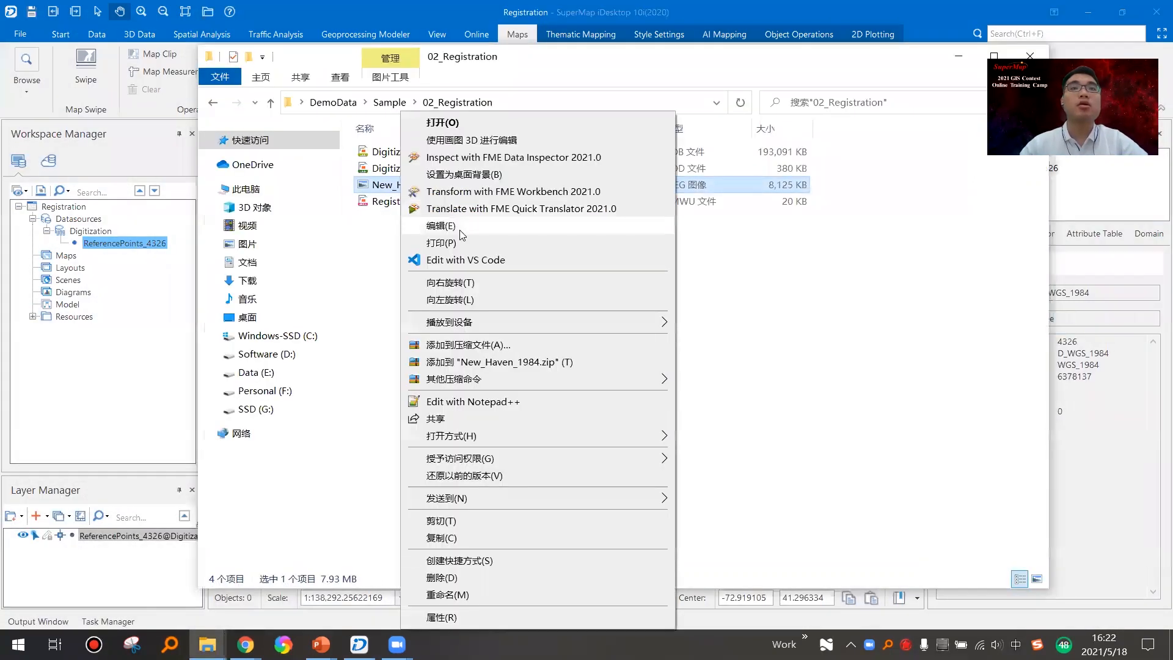
pyautogui.click(500, 125)
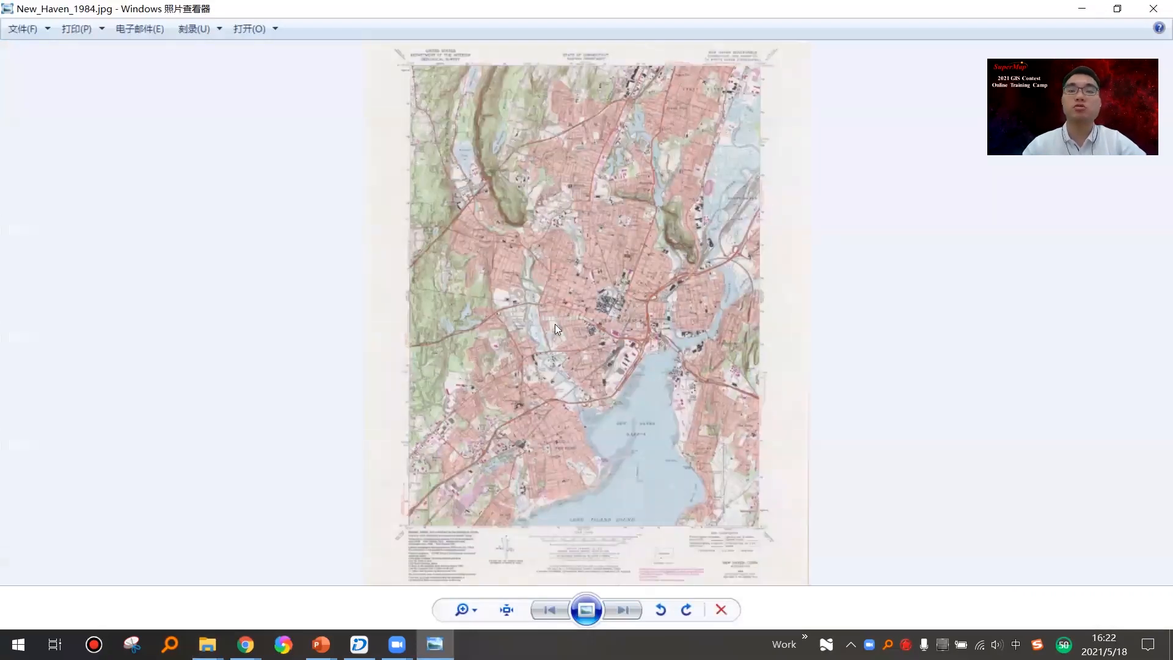
pyautogui.click(1155, 7)
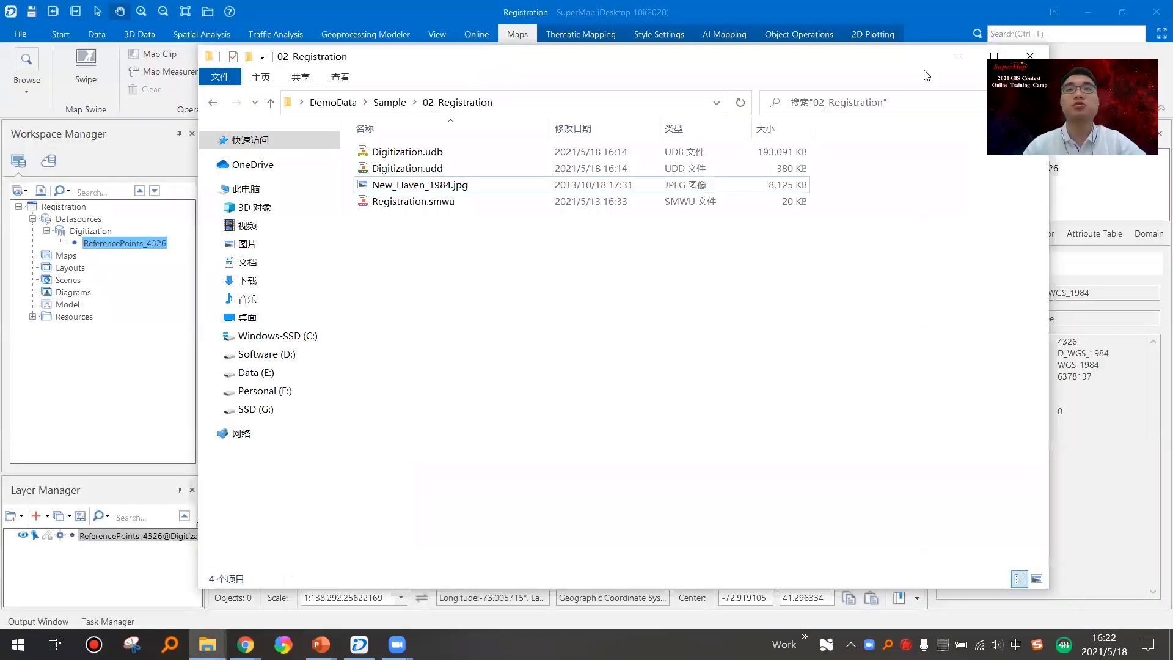
pyautogui.click(950, 63)
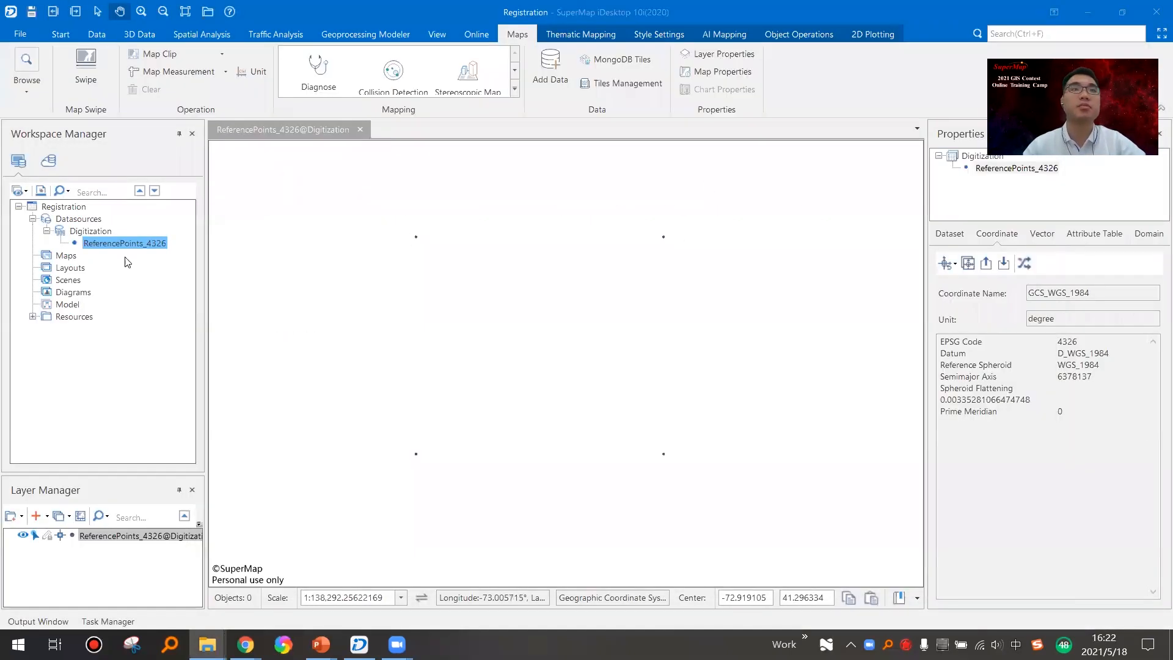
# Step: Import New_Haven_1984.jpg from the 02_Registration folder into the Digitization datasource
pyautogui.rightClick(95, 231)
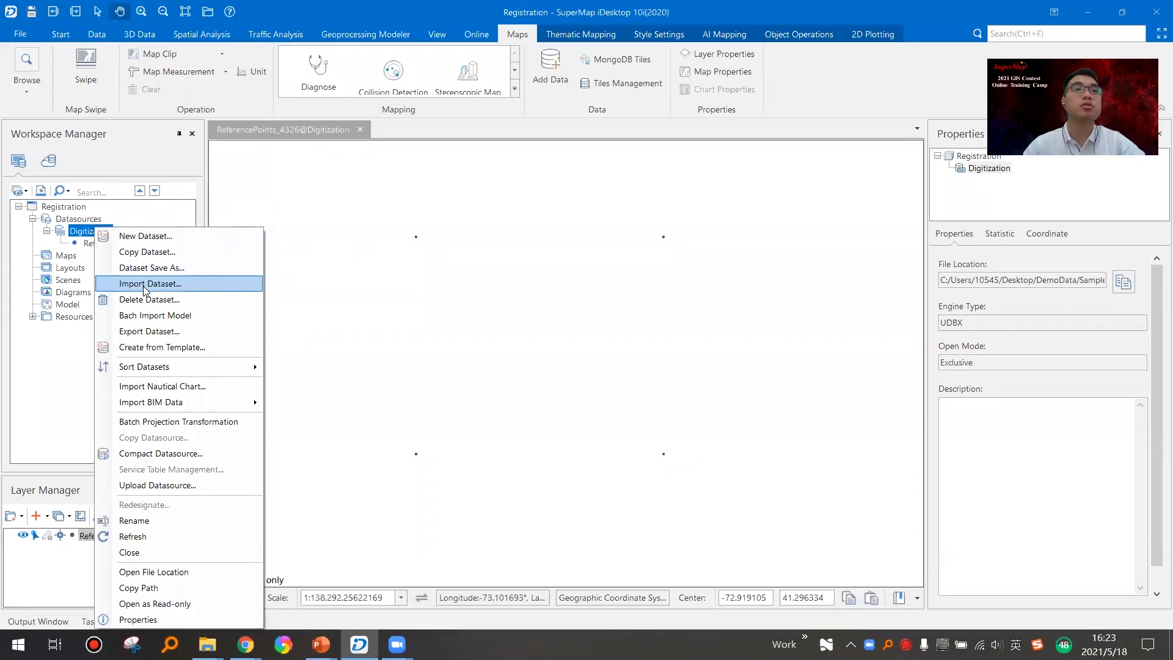
pyautogui.click(145, 284)
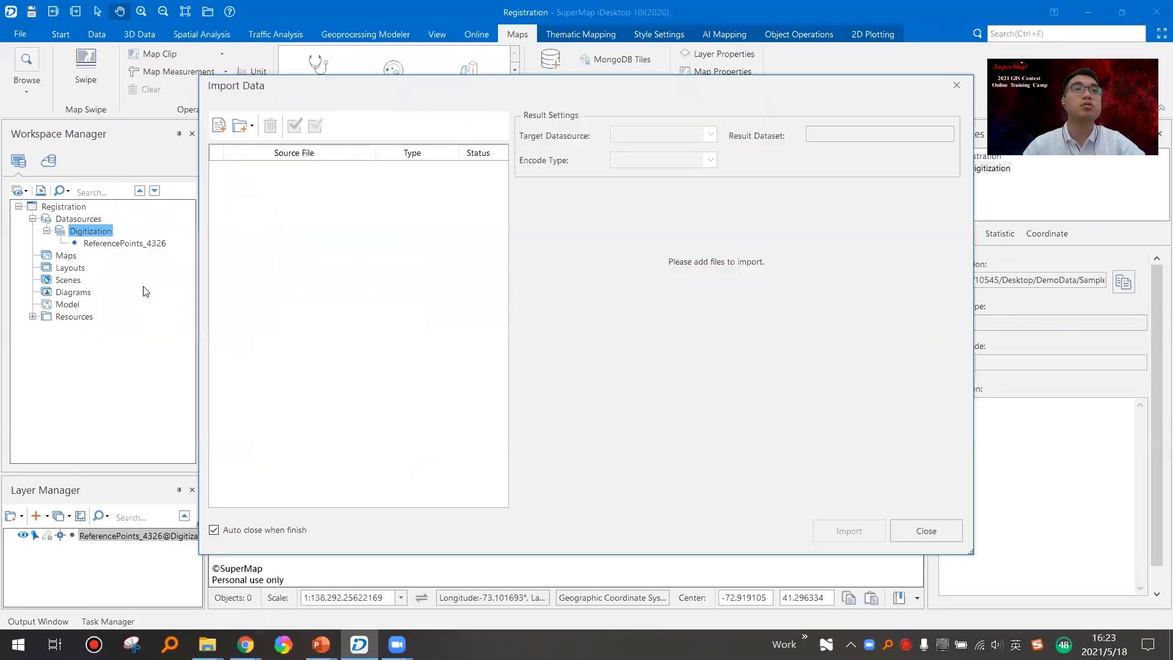
pyautogui.click(220, 131)
pyautogui.click(484, 227)
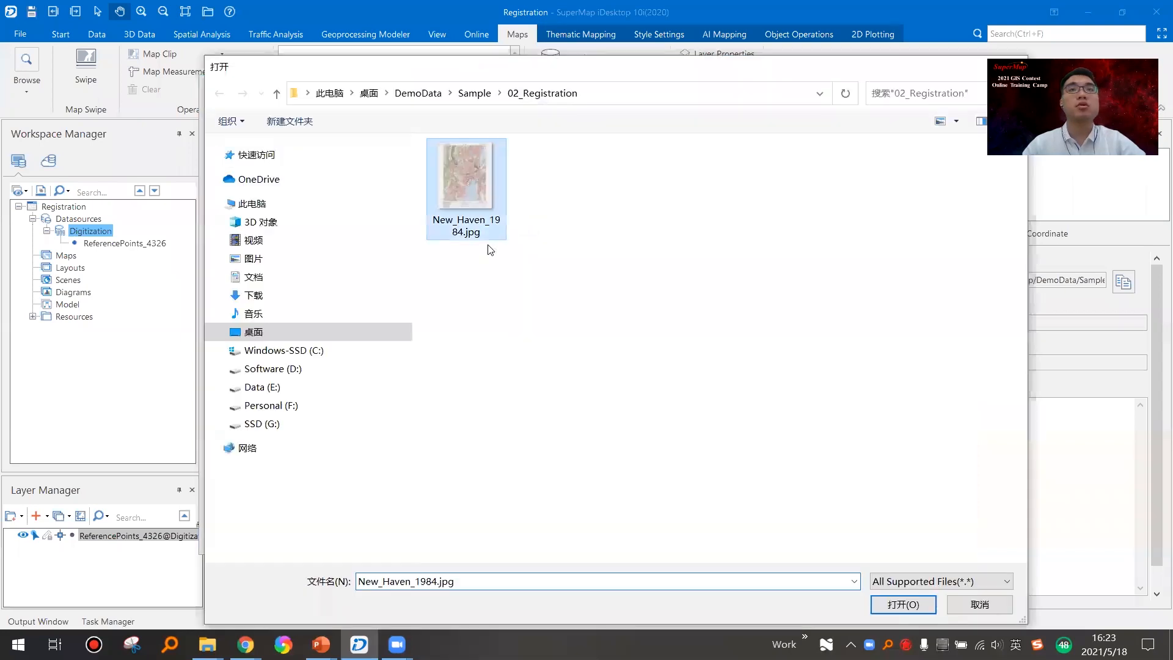
pyautogui.click(908, 601)
pyautogui.click(851, 533)
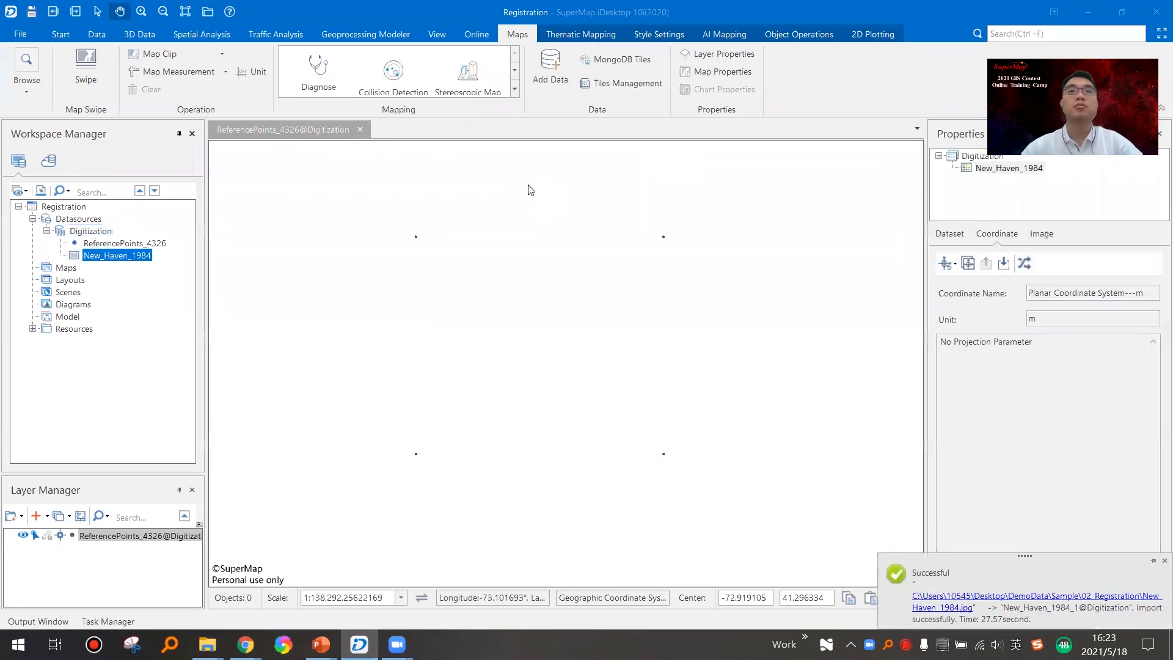
# Step: Add the New_Haven_1984 image to a new map and examine the coordinate labels at its northwest corner
pyautogui.rightClick(127, 255)
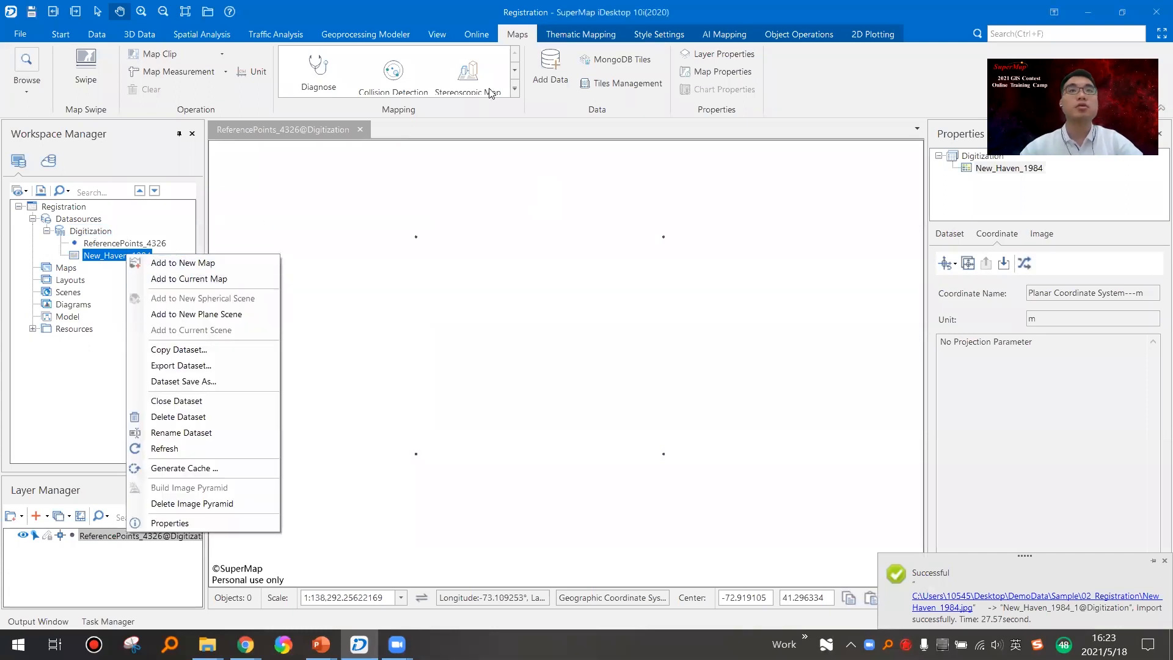
pyautogui.click(185, 269)
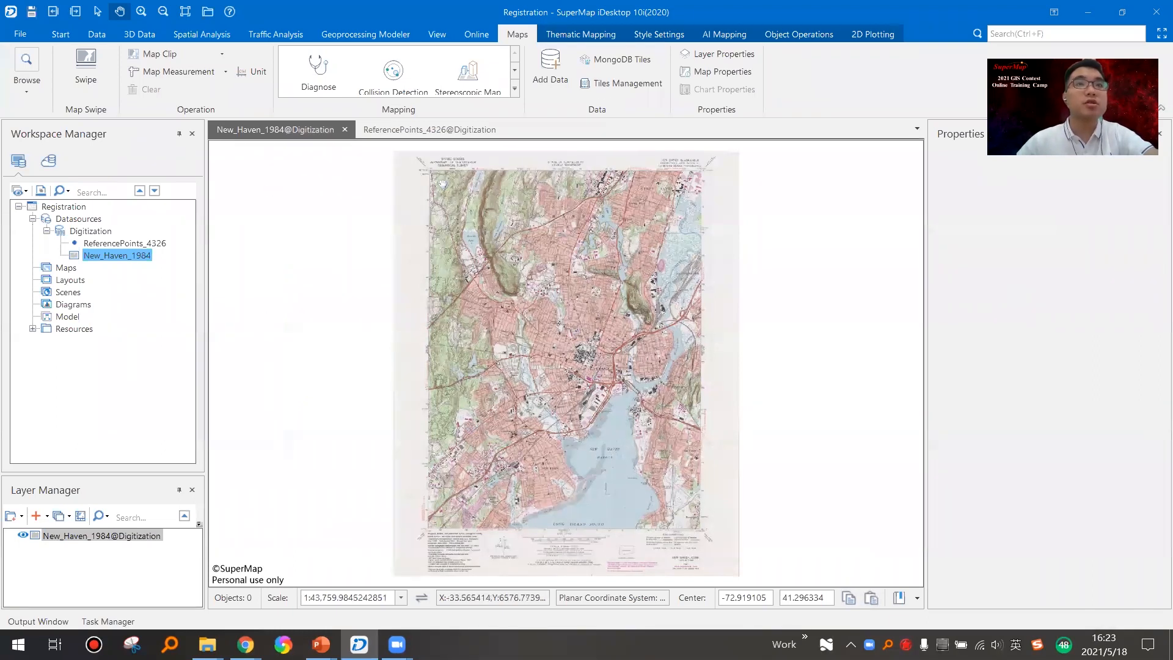
pyautogui.moveTo(454, 201); pyautogui.dragTo(493, 320)
pyautogui.scroll(4, 492, 320)
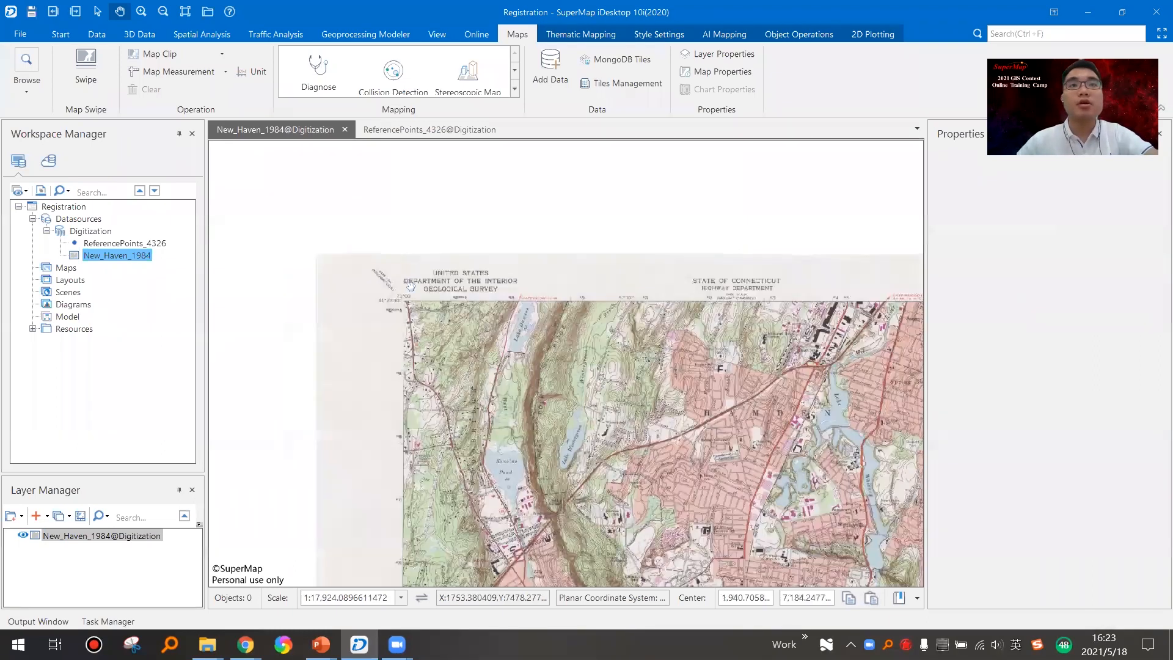
pyautogui.scroll(2, 405, 325)
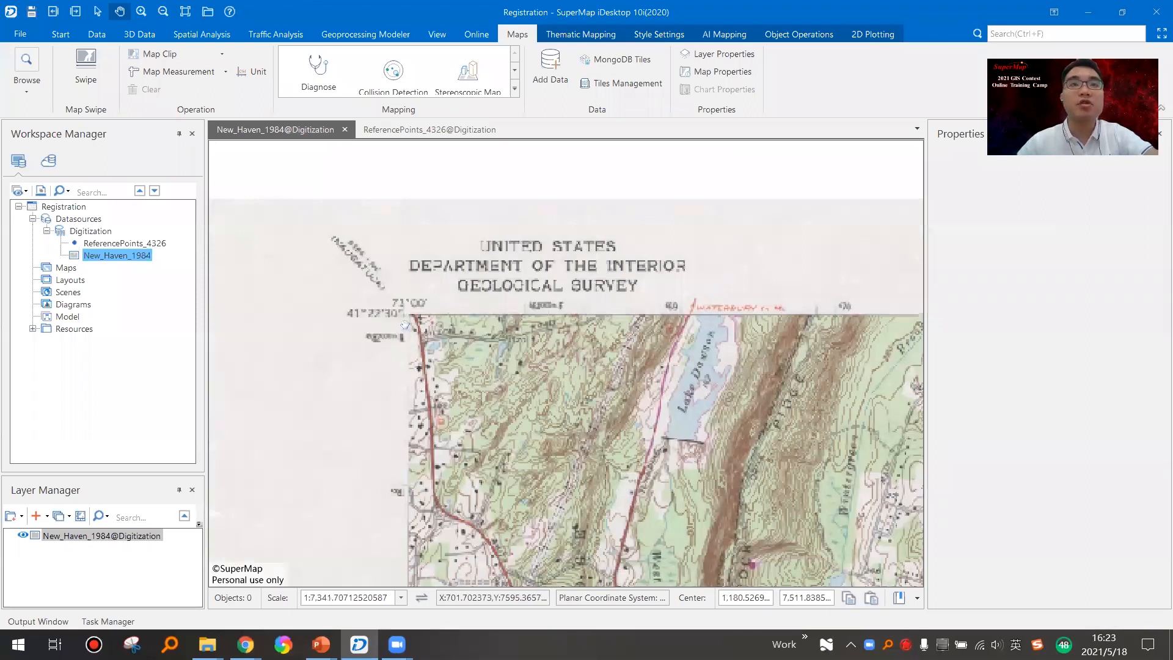
pyautogui.moveTo(405, 325); pyautogui.dragTo(356, 319)
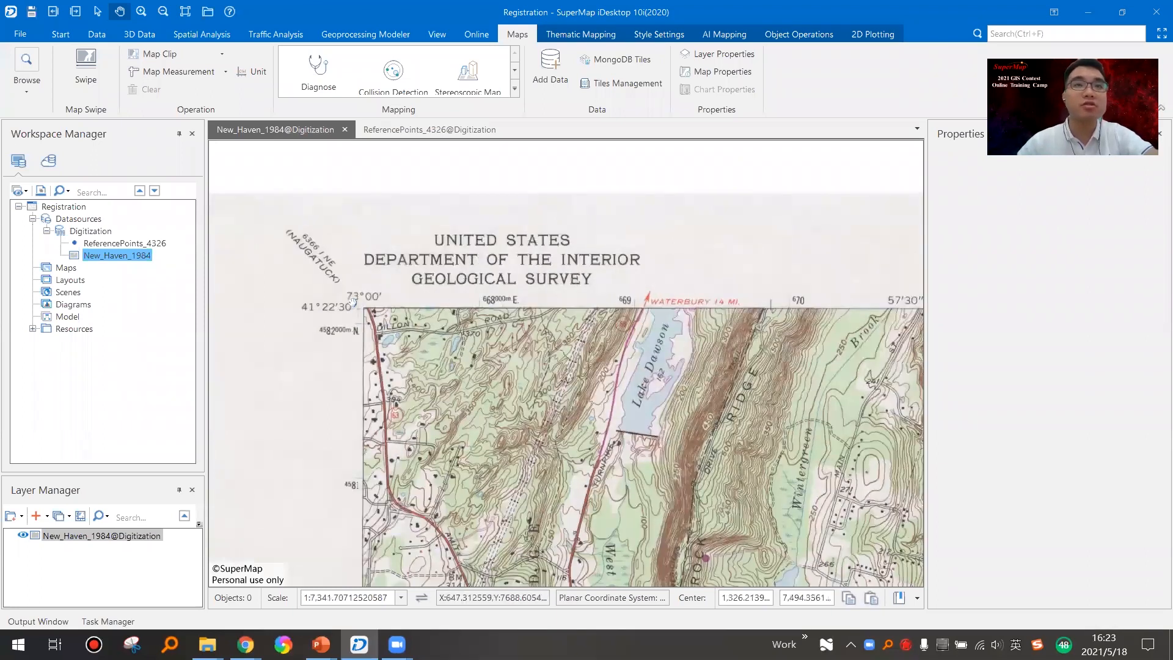
pyautogui.scroll(4, 366, 296)
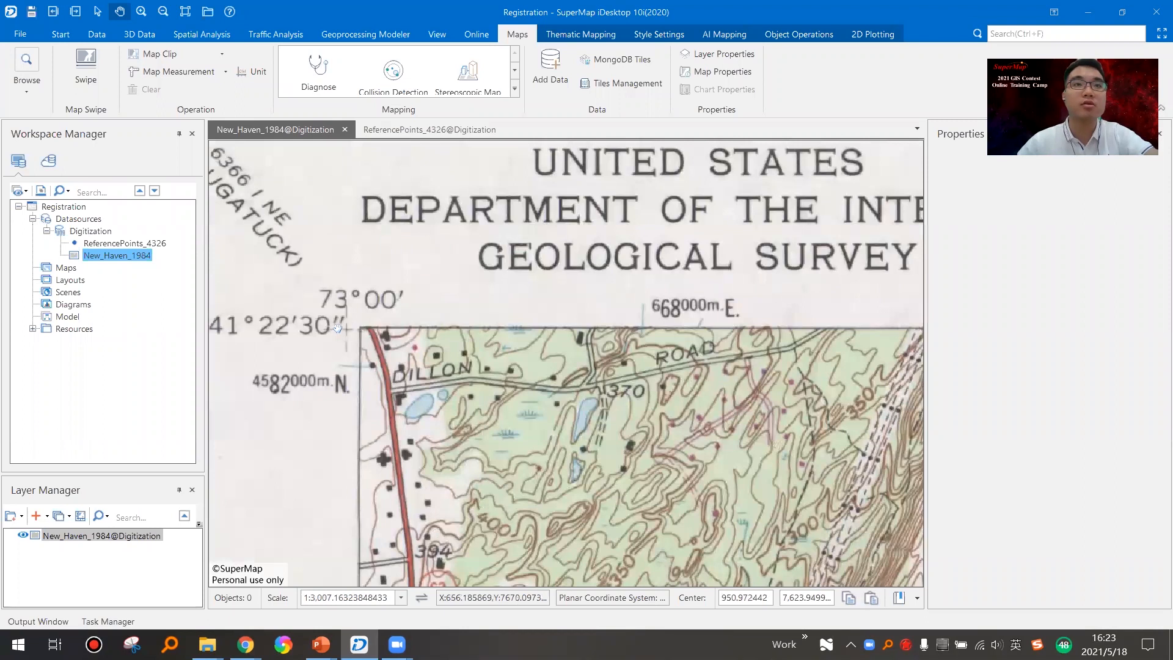
# Step: Examine the coordinate labels at the northeast, southeast and southwest corners of the New_Haven_1984 map sheet
pyautogui.scroll(-4, 380, 336)
pyautogui.scroll(-5, 417, 339)
pyautogui.moveTo(904, 333); pyautogui.dragTo(533, 292)
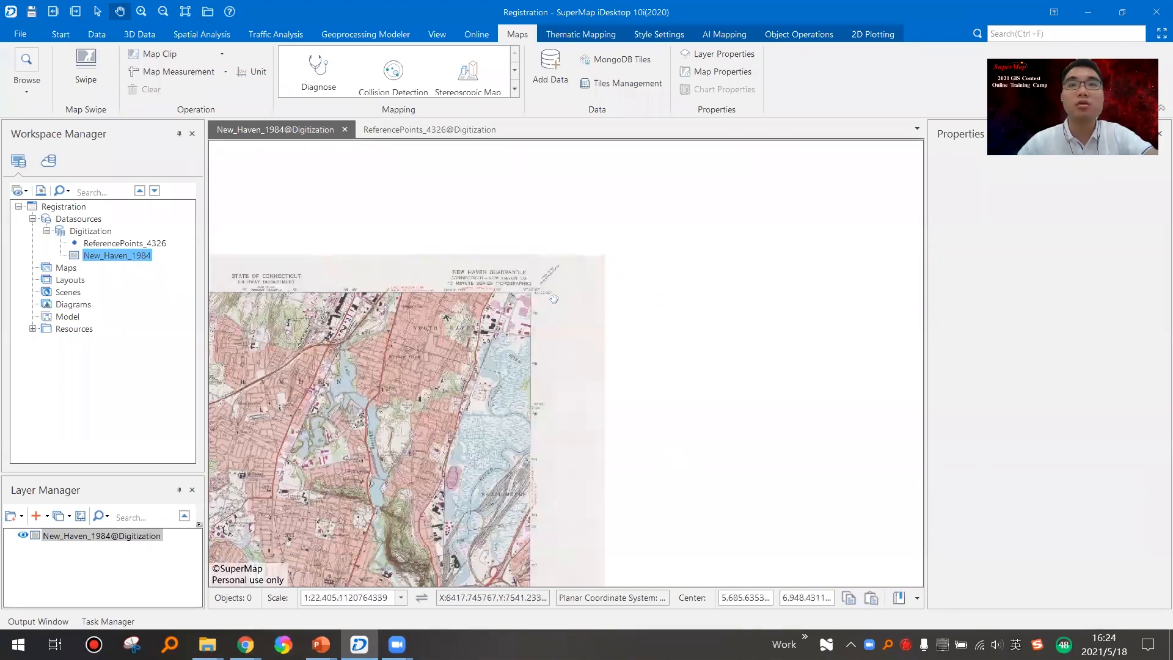
pyautogui.scroll(7, 534, 292)
pyautogui.scroll(-10, 470, 394)
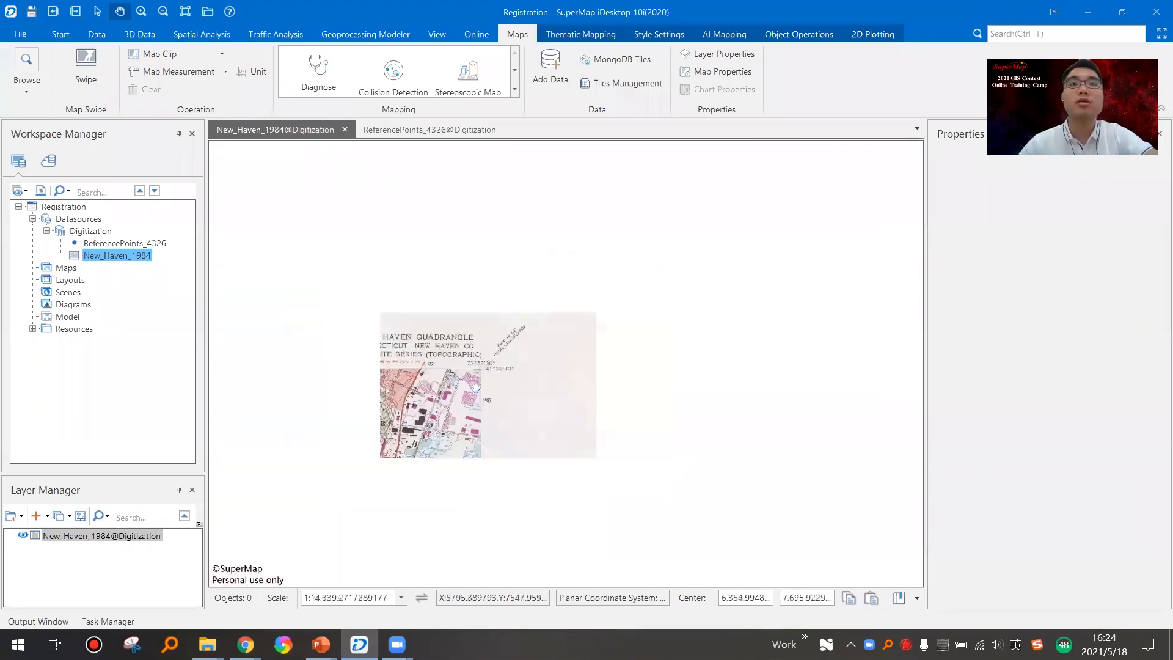
pyautogui.scroll(6, 533, 350)
pyautogui.scroll(5, 534, 350)
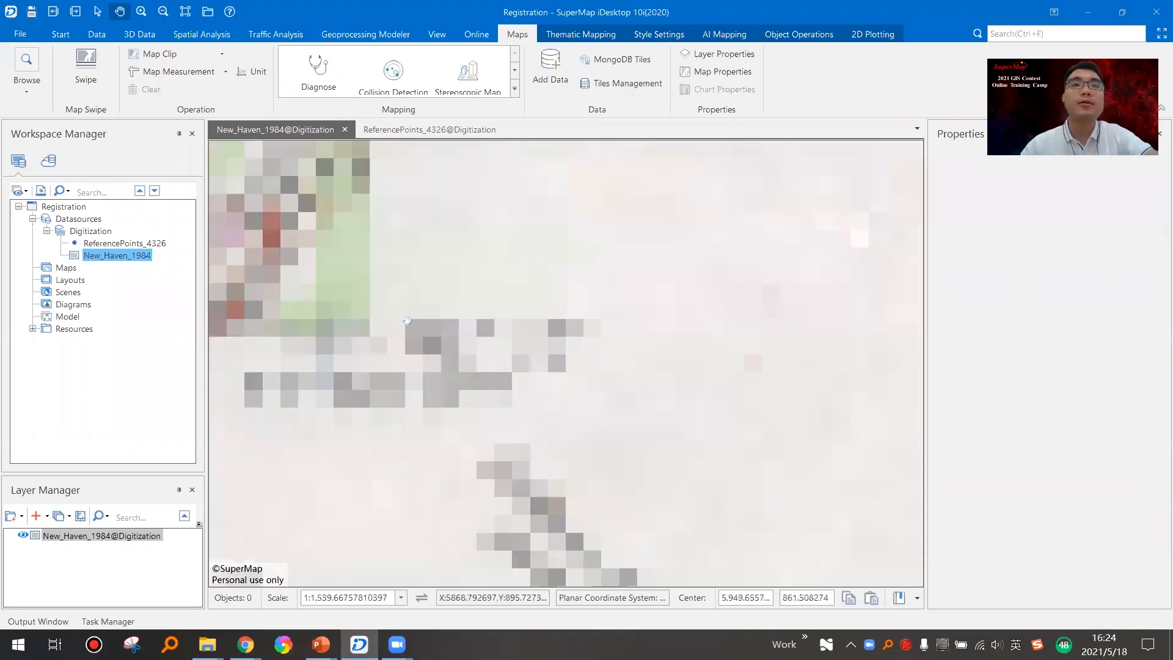
pyautogui.moveTo(278, 306); pyautogui.dragTo(965, 337)
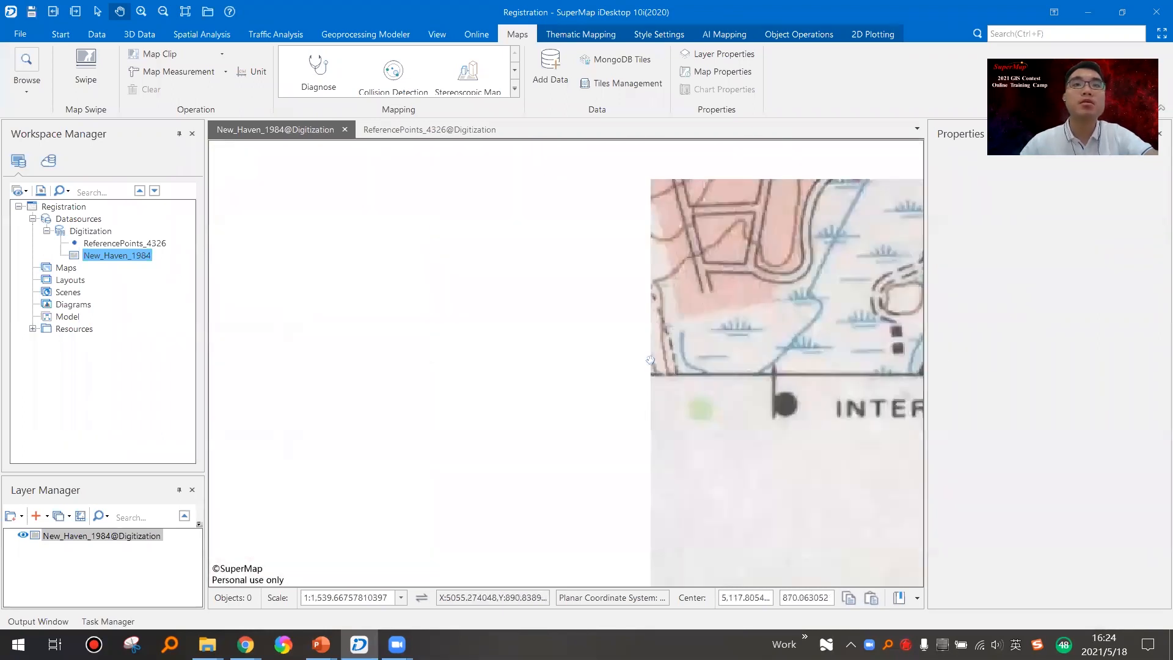
pyautogui.moveTo(416, 317); pyautogui.dragTo(950, 343)
pyautogui.moveTo(458, 324); pyautogui.dragTo(962, 327)
pyautogui.scroll(-6, 622, 371)
pyautogui.scroll(4, 621, 370)
pyautogui.moveTo(361, 365); pyautogui.dragTo(868, 359)
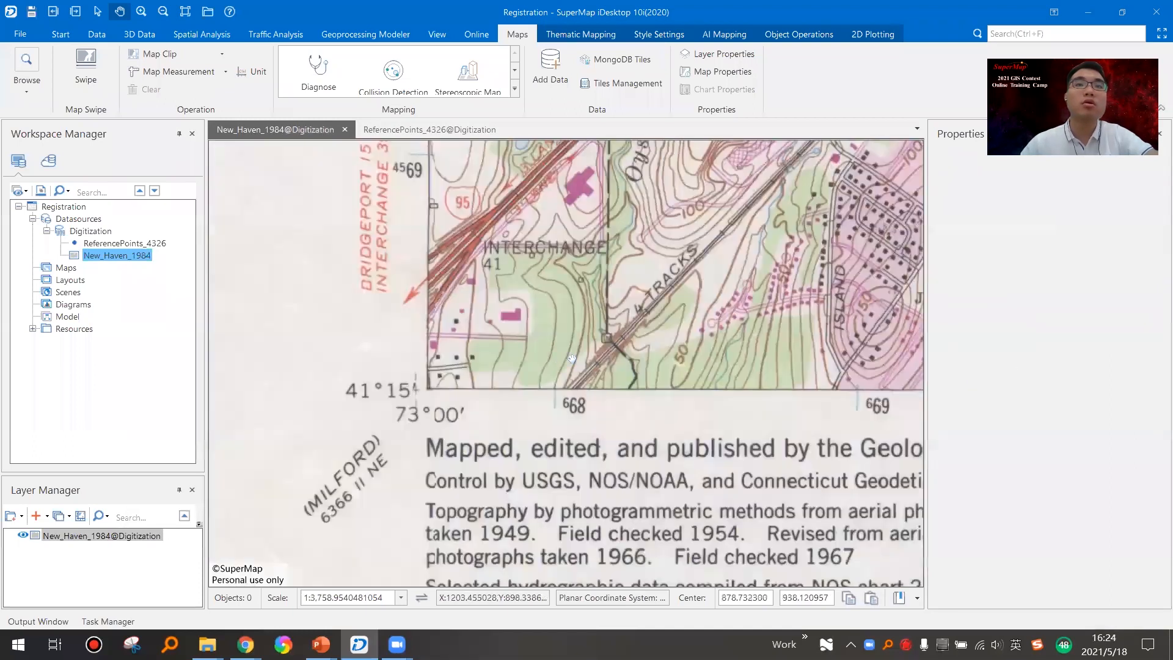
pyautogui.click(69, 35)
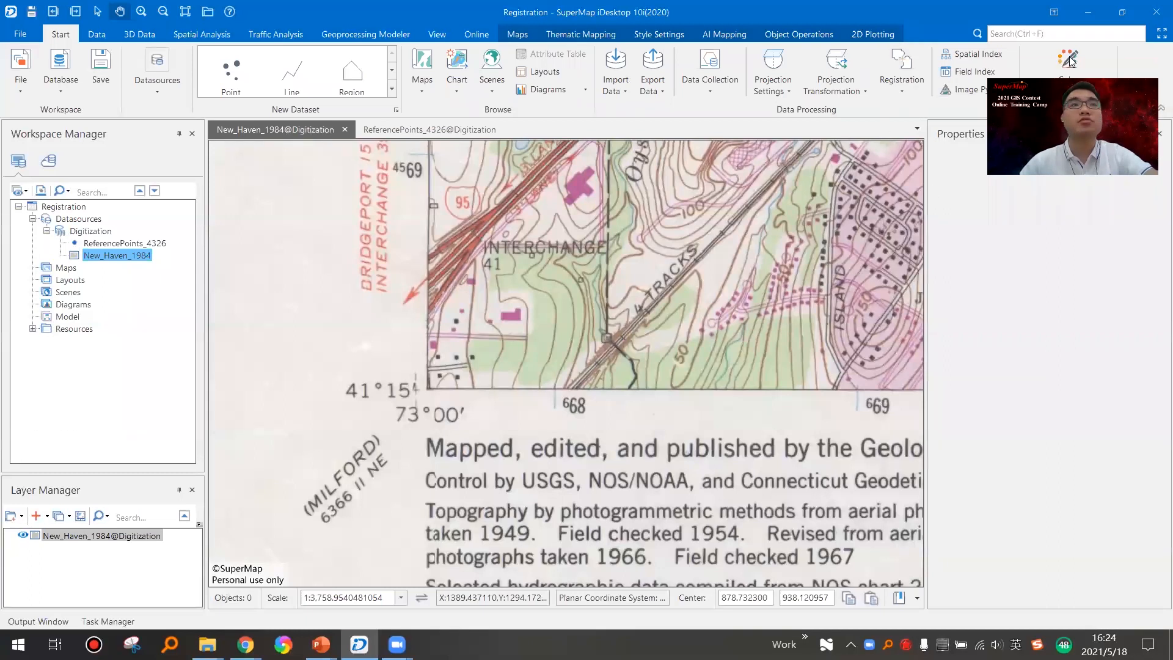
# Step: Start a new registration and choose New_Haven_1984 from the Digitization datasource as the registration data
pyautogui.click(910, 90)
pyautogui.click(918, 118)
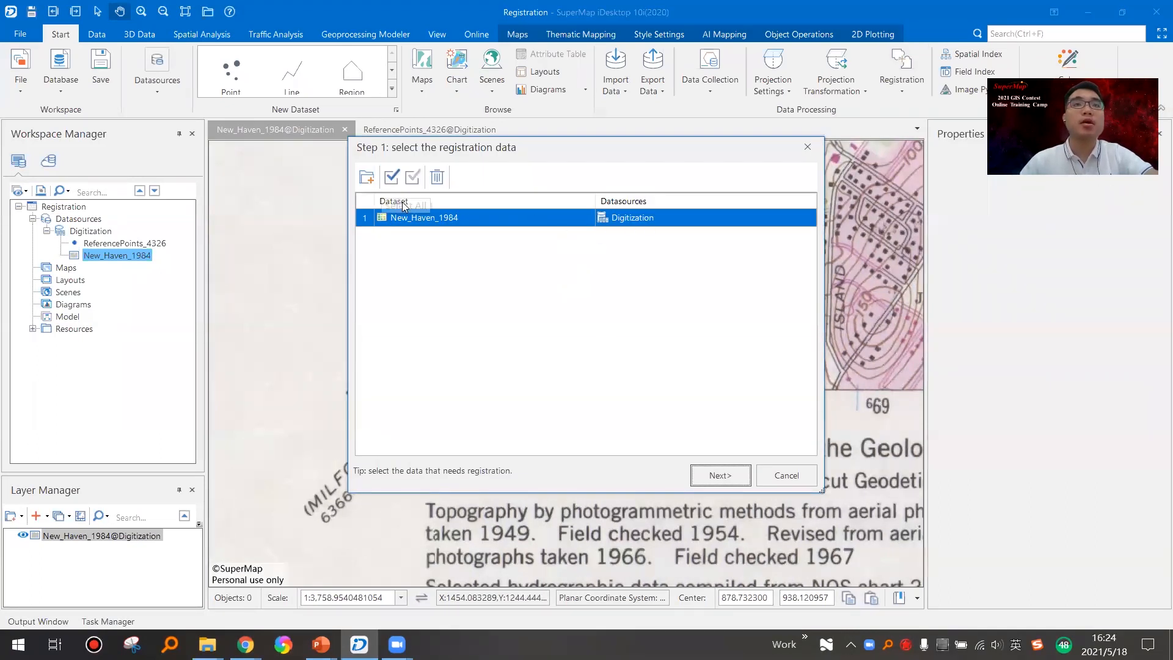
pyautogui.click(436, 178)
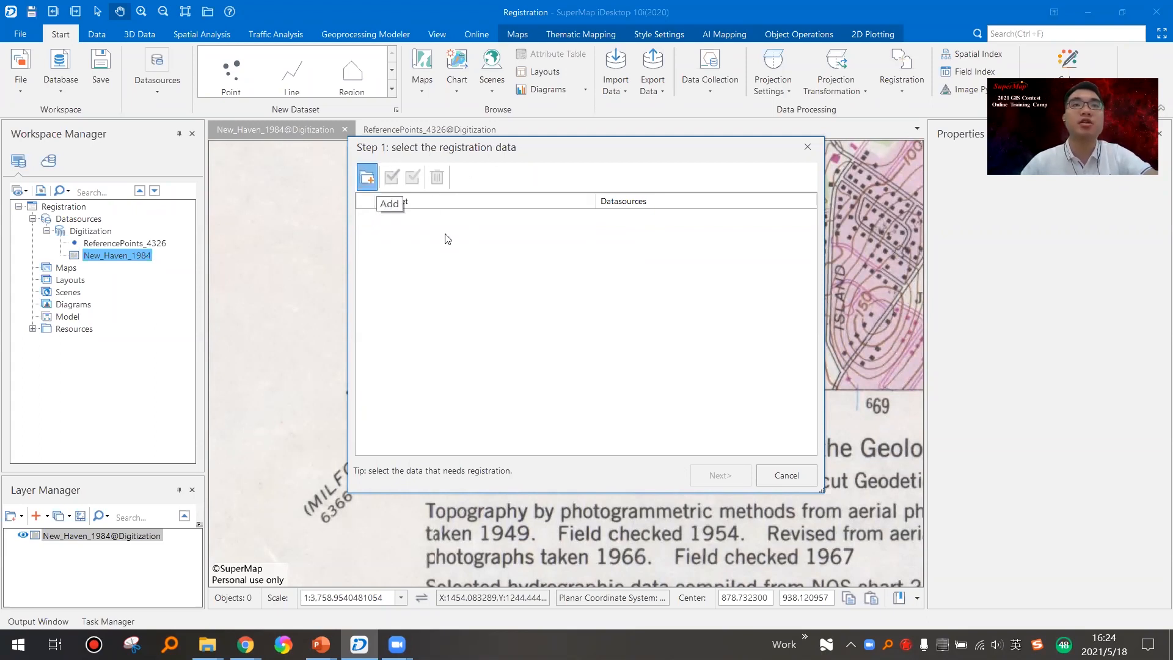
pyautogui.click(367, 177)
pyautogui.click(490, 212)
pyautogui.click(745, 492)
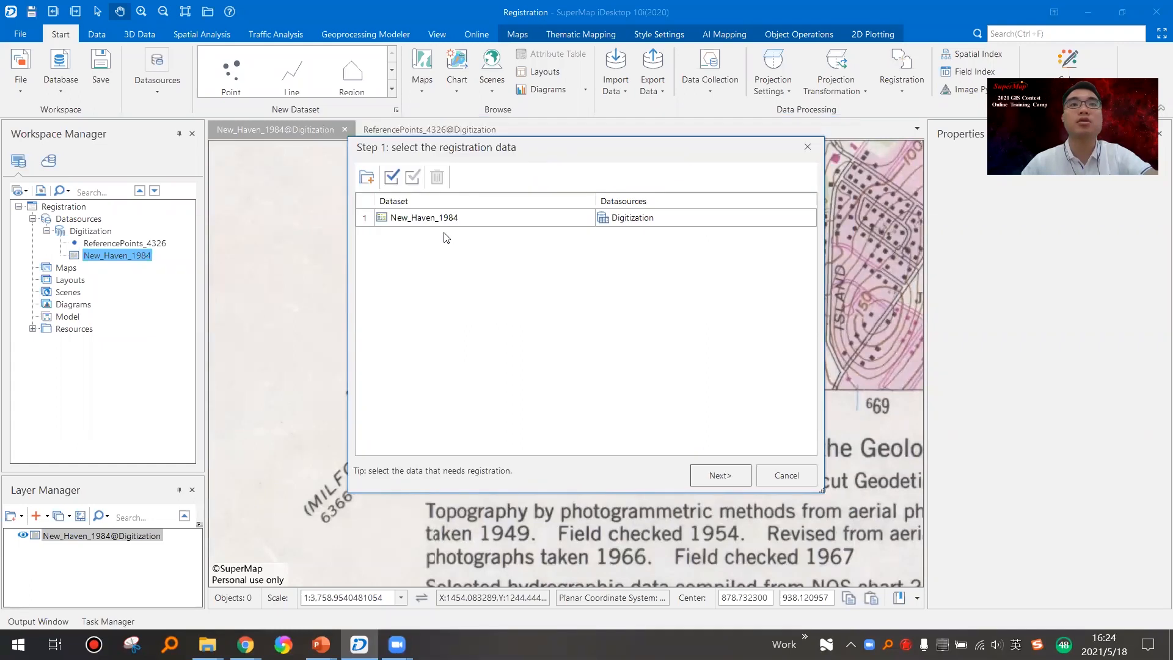
pyautogui.click(719, 483)
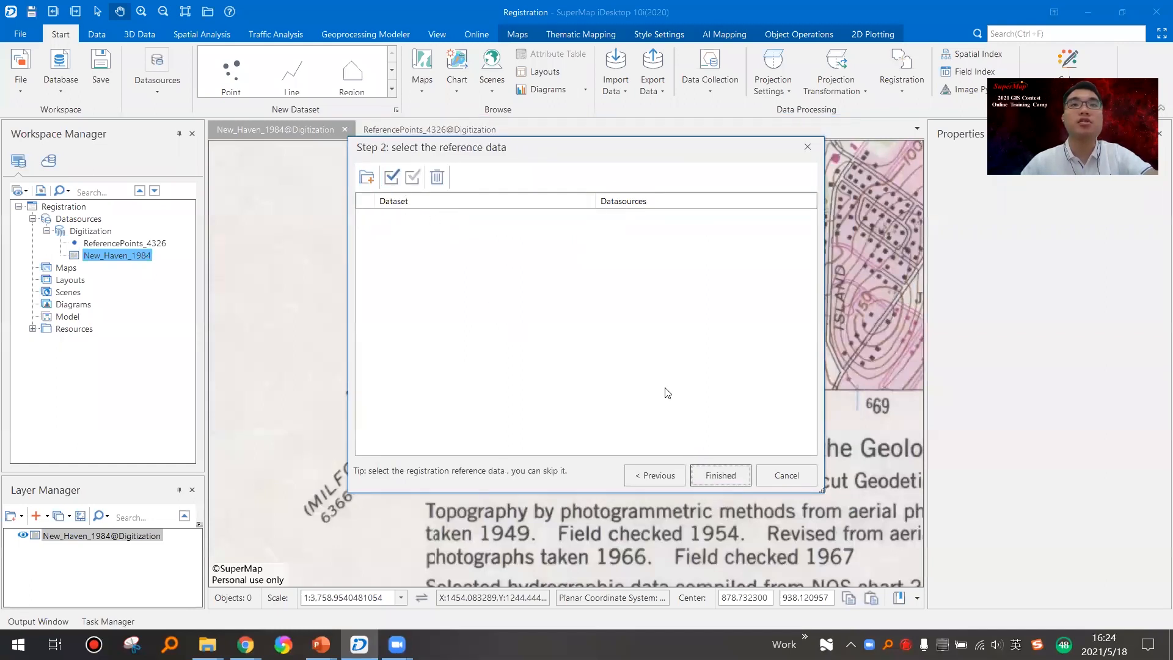
# Step: Add ReferencePoints_4326 as the reference data, finish the registration setup and close the Properties pane
pyautogui.click(367, 178)
pyautogui.click(502, 197)
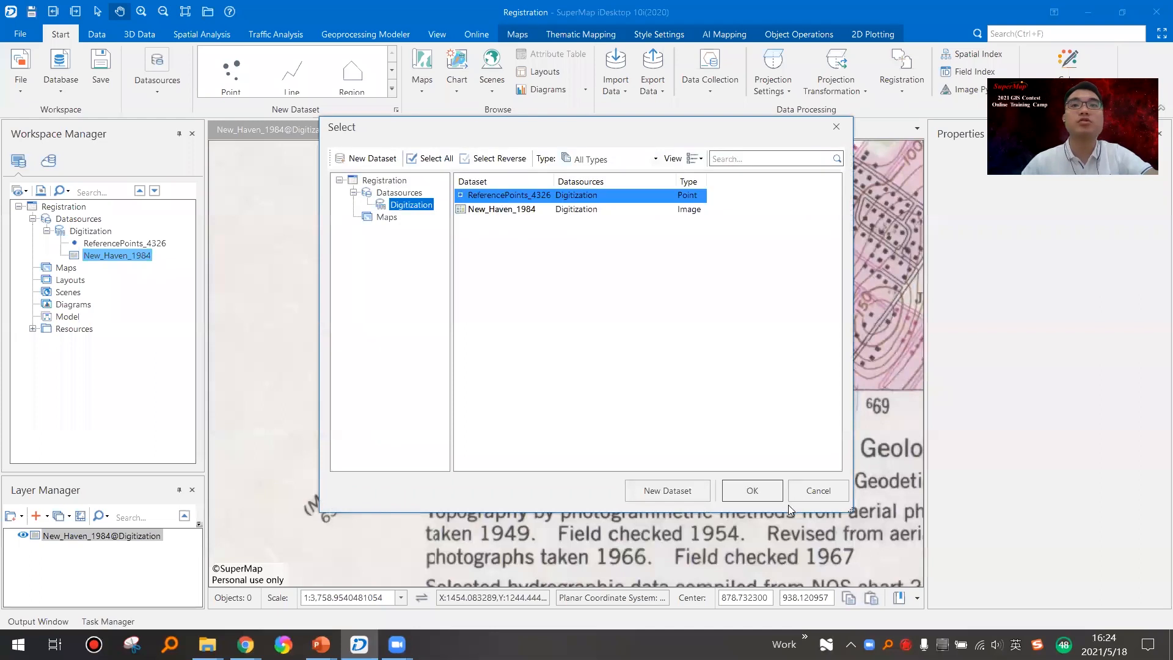
pyautogui.click(748, 489)
pyautogui.click(727, 476)
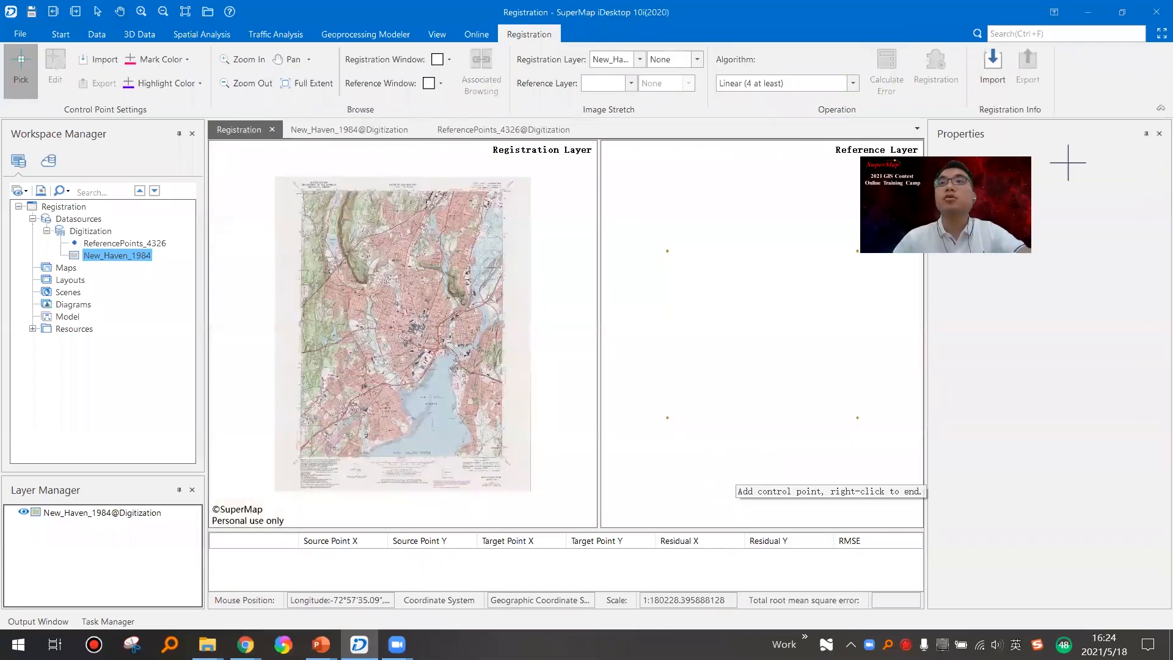
pyautogui.click(1159, 134)
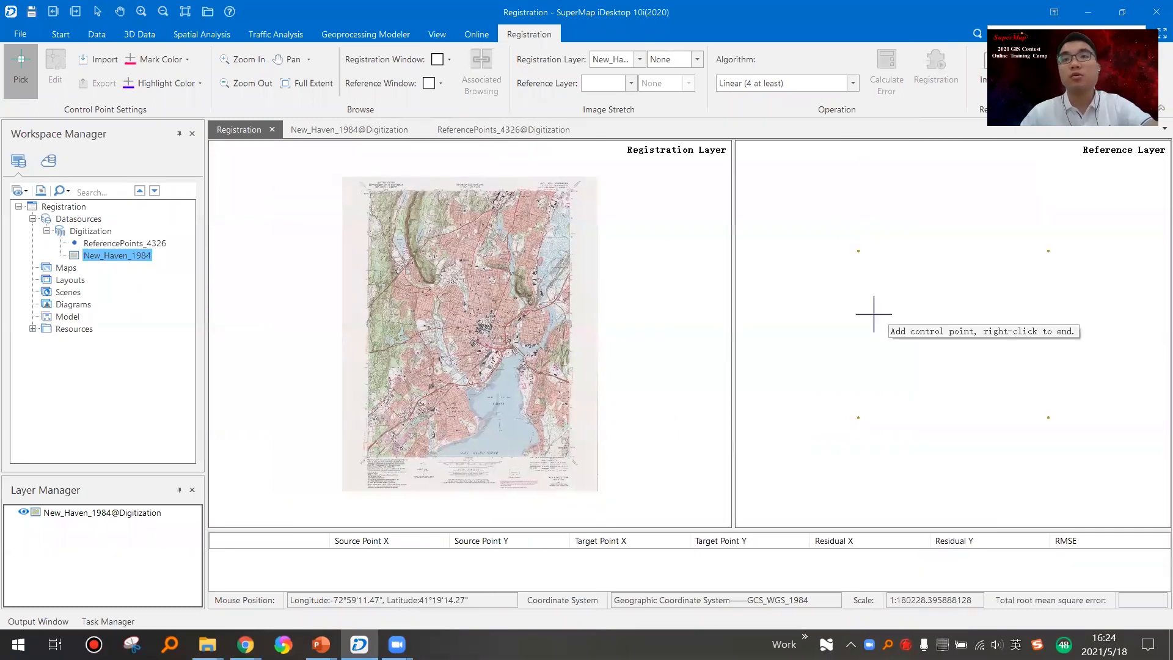
# Step: Add a control point at the map sheet's northwest corner tick and match it to the northwest reference point
pyautogui.scroll(5, 368, 182)
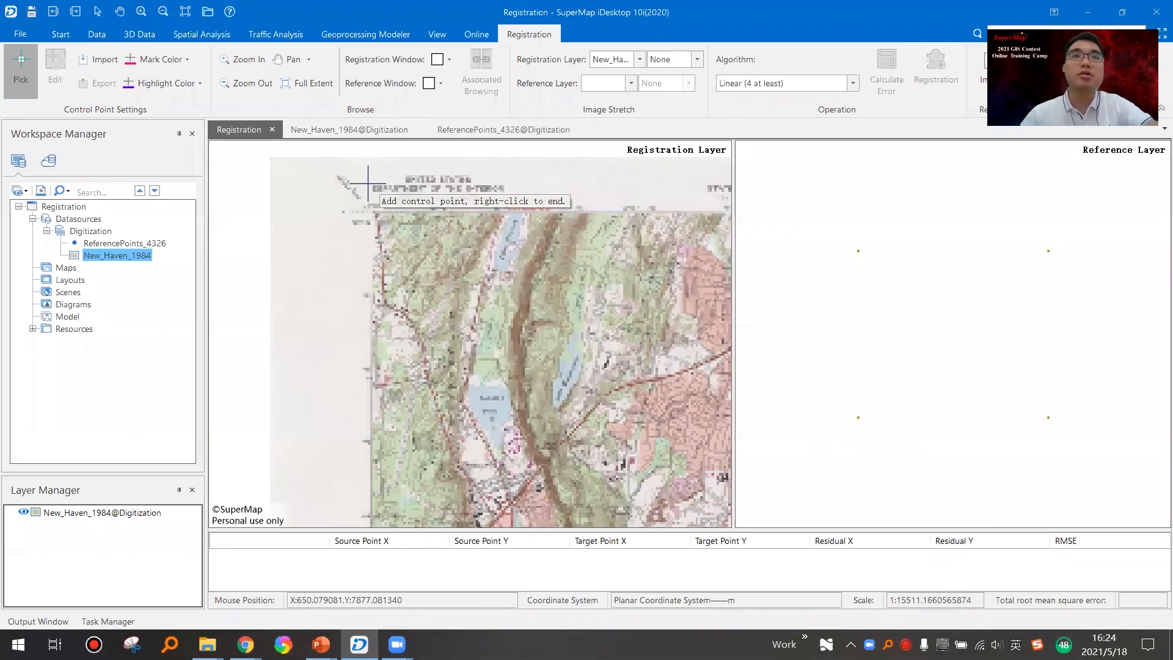
pyautogui.scroll(3, 366, 257)
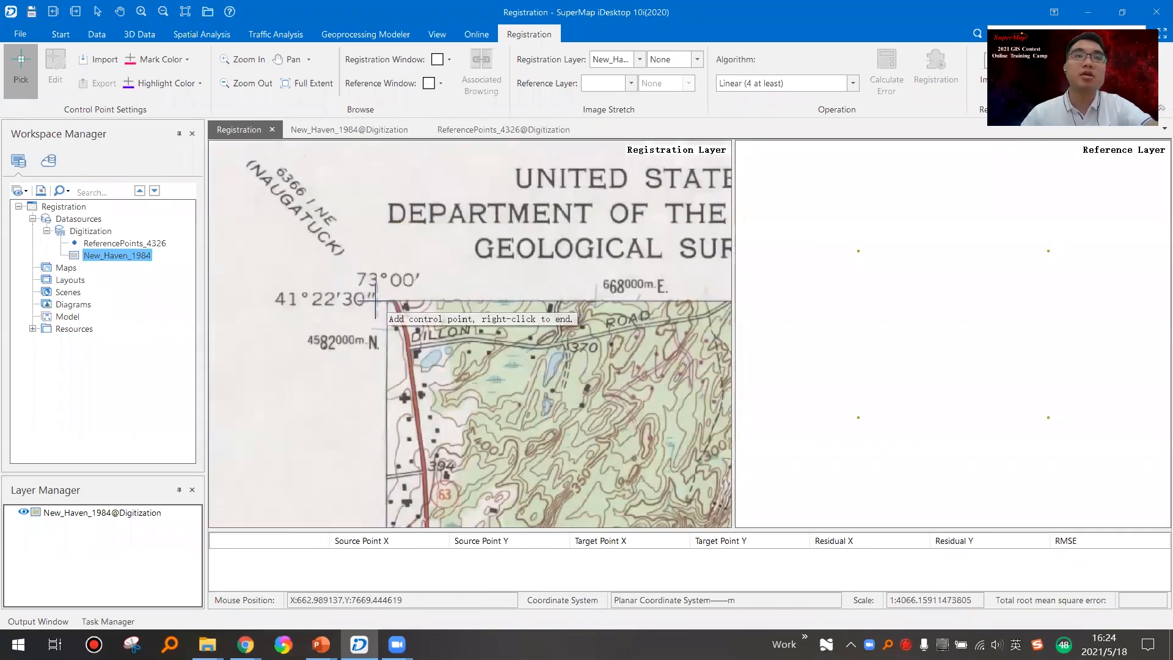
pyautogui.click(377, 301)
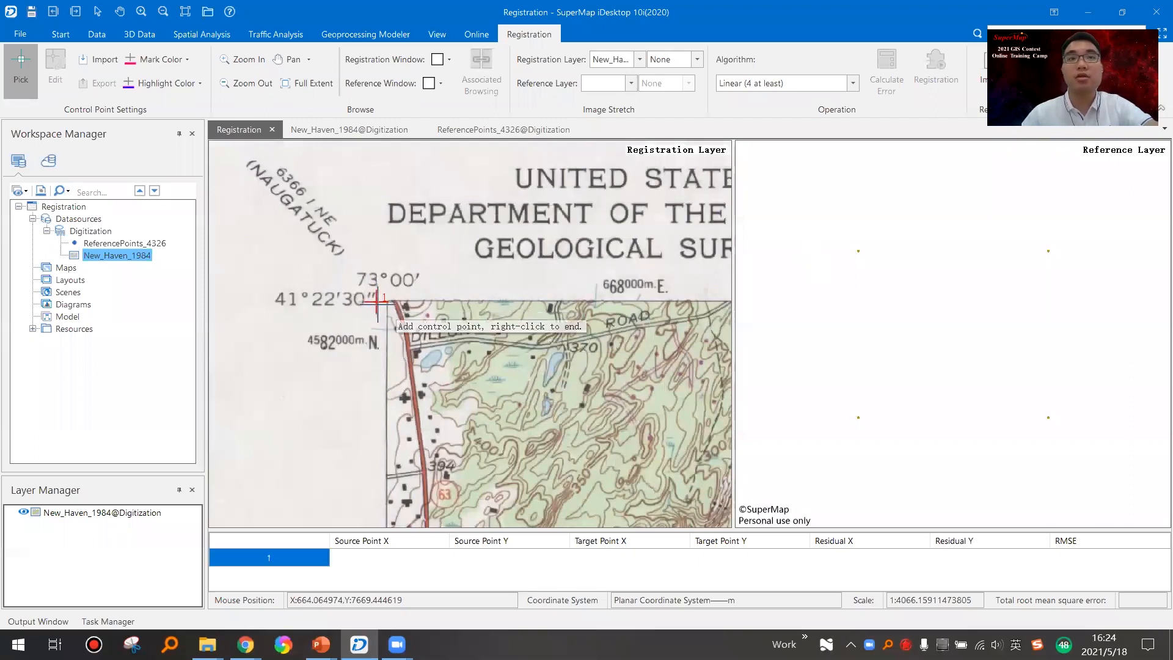
pyautogui.click(858, 250)
# Step: Add a control point at the map sheet's northeast corner tick and match it to the northeast reference point
pyautogui.scroll(-3, 397, 259)
pyautogui.scroll(3, 537, 283)
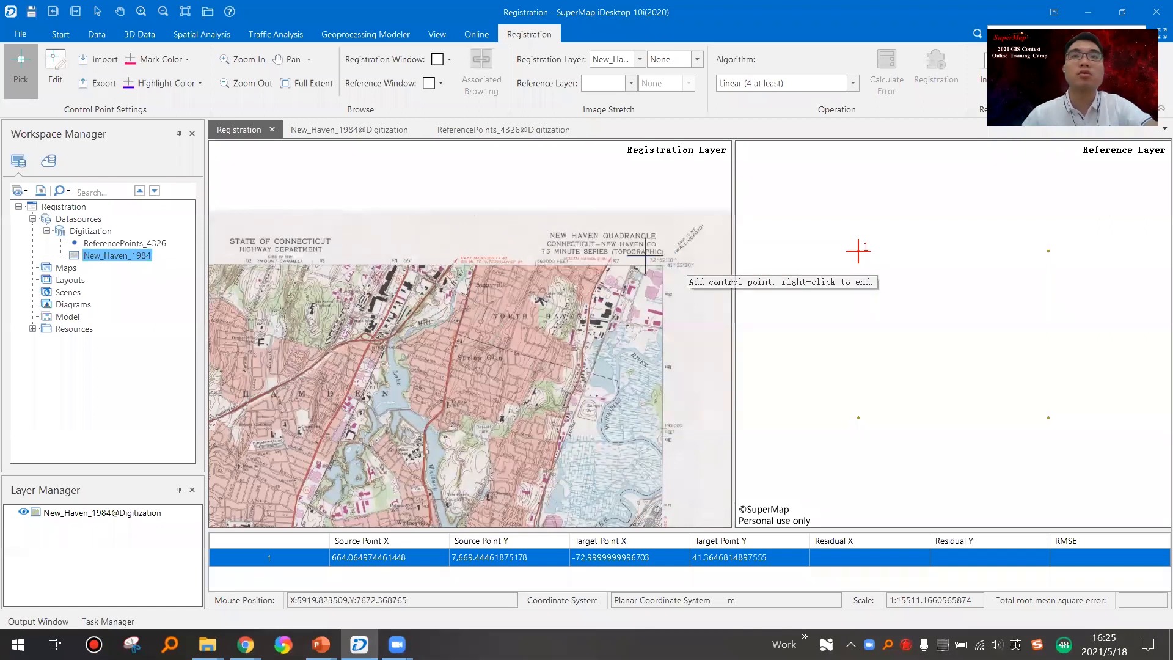
pyautogui.scroll(5, 645, 262)
pyautogui.click(565, 318)
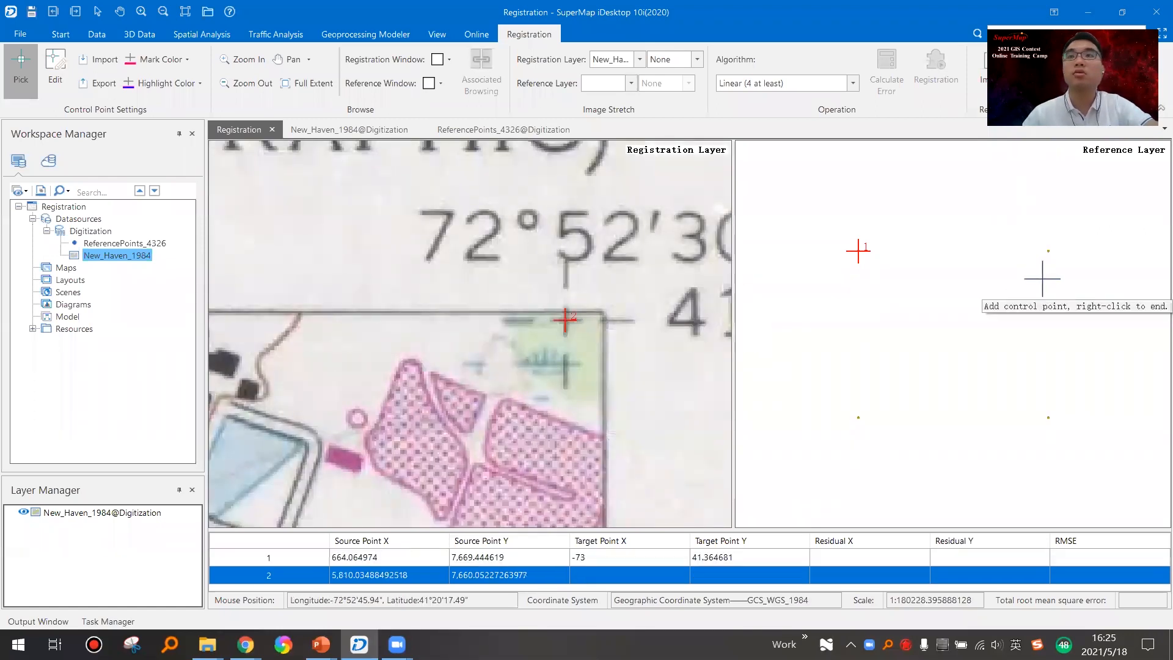
pyautogui.click(1048, 250)
# Step: Add a control point at the map sheet's southeast corner tick and match it to the southeast reference point
pyautogui.scroll(-4, 523, 327)
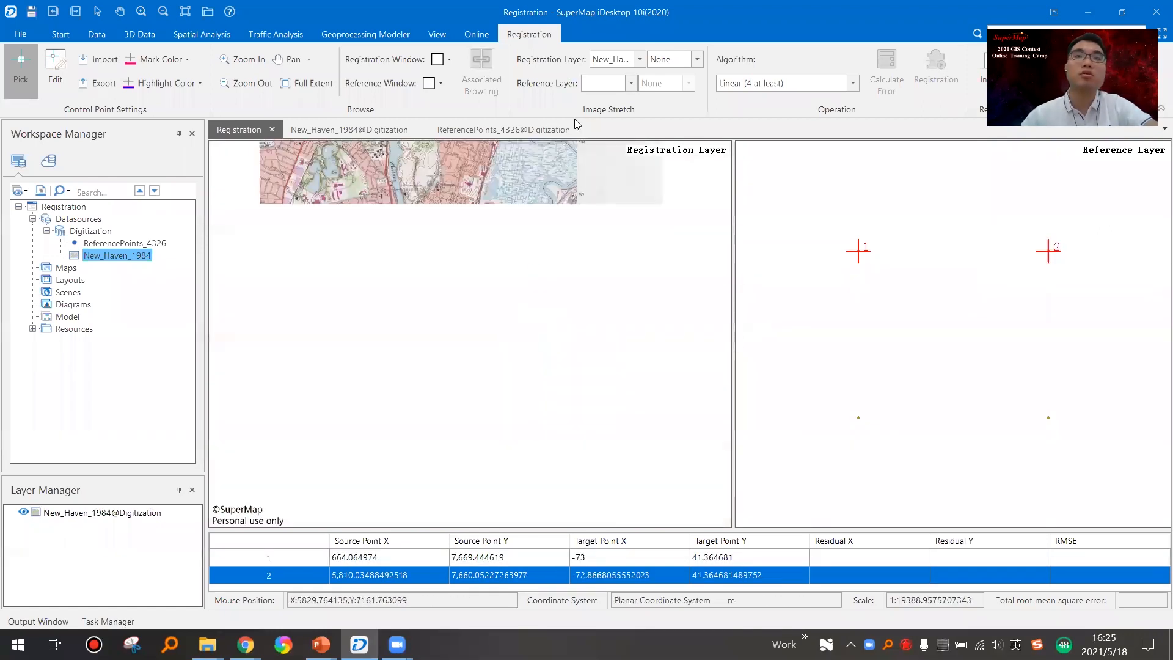
pyautogui.scroll(4, 550, 428)
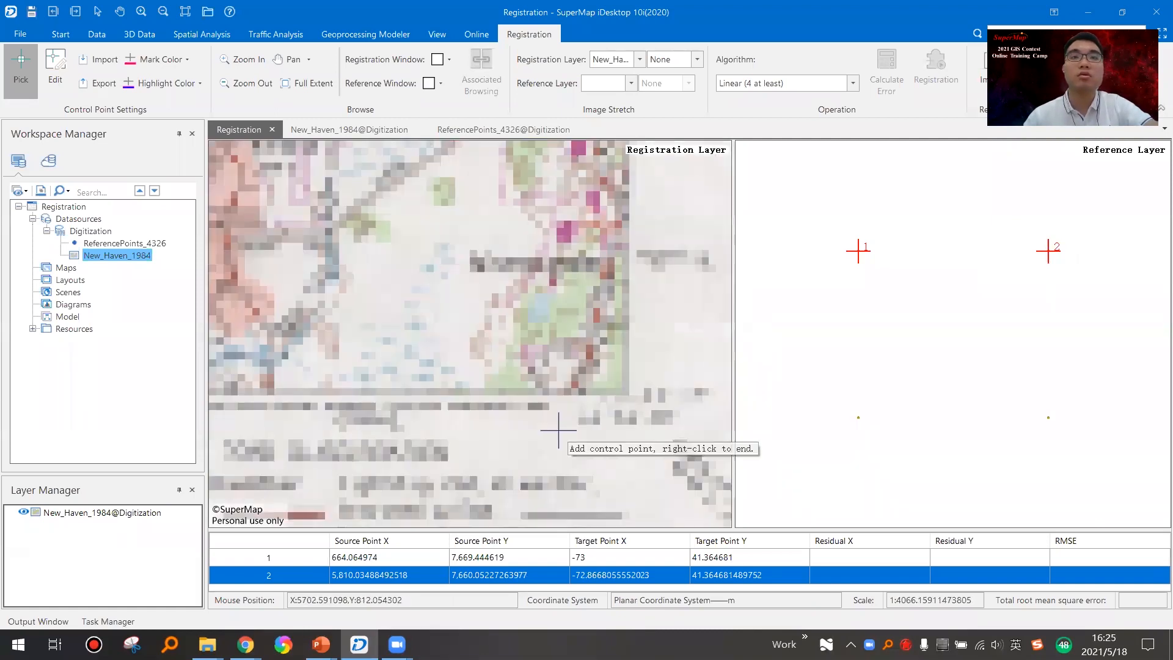
pyautogui.scroll(3, 596, 388)
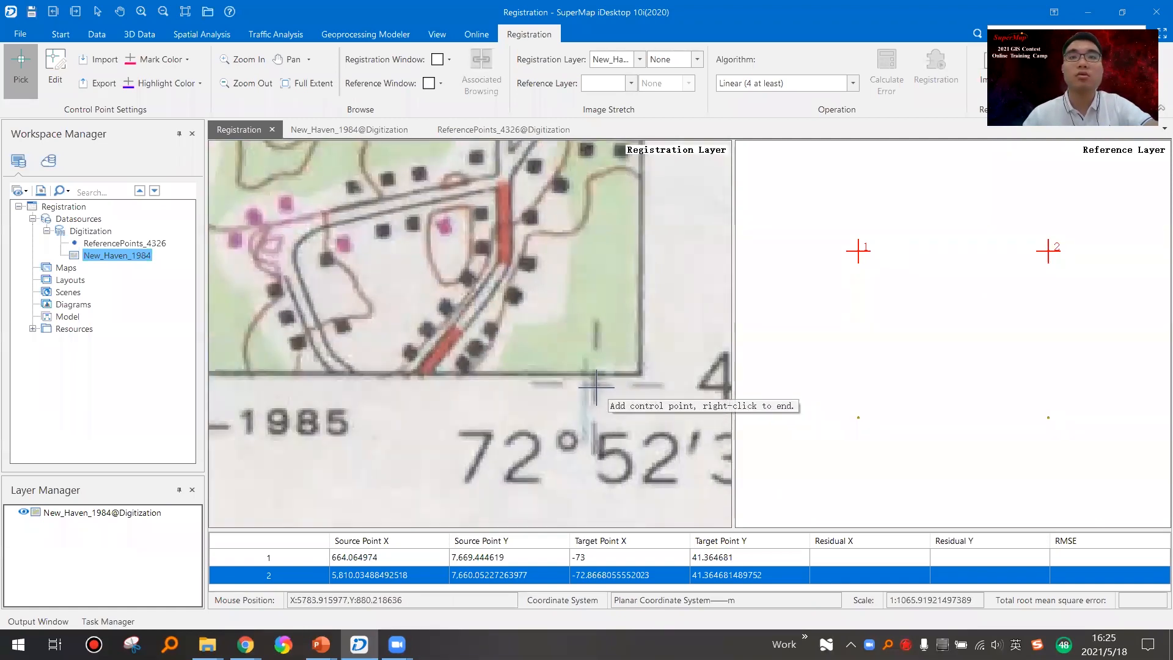
pyautogui.click(596, 387)
pyautogui.click(1048, 417)
# Step: Match the map sheet's southwest corner tick to the southwest reference point and end control point picking
pyautogui.scroll(-2, 446, 354)
pyautogui.scroll(-4, 446, 355)
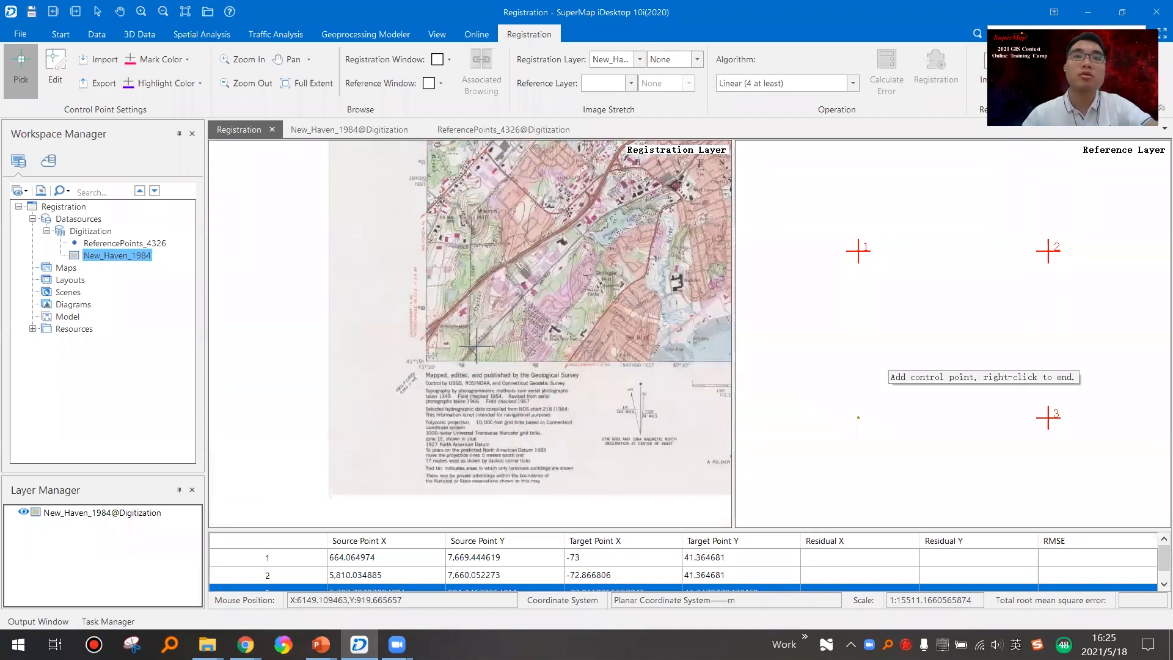
pyautogui.scroll(4, 433, 358)
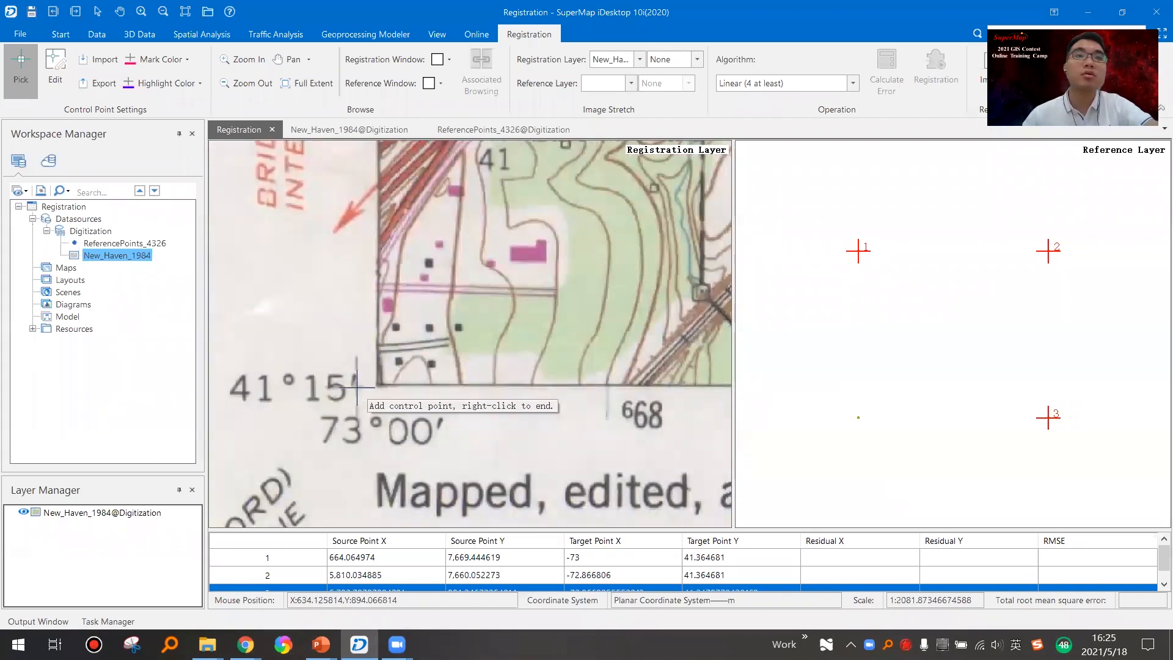
pyautogui.click(357, 387)
pyautogui.click(859, 418)
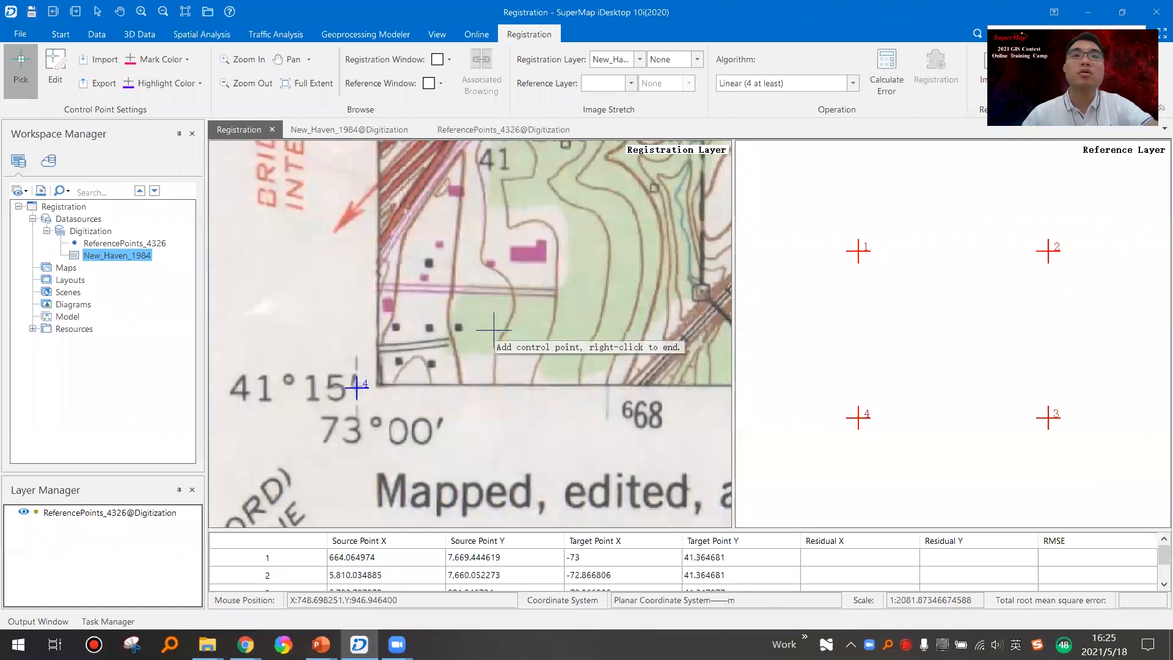
pyautogui.rightClick(494, 329)
pyautogui.scroll(-1, 519, 329)
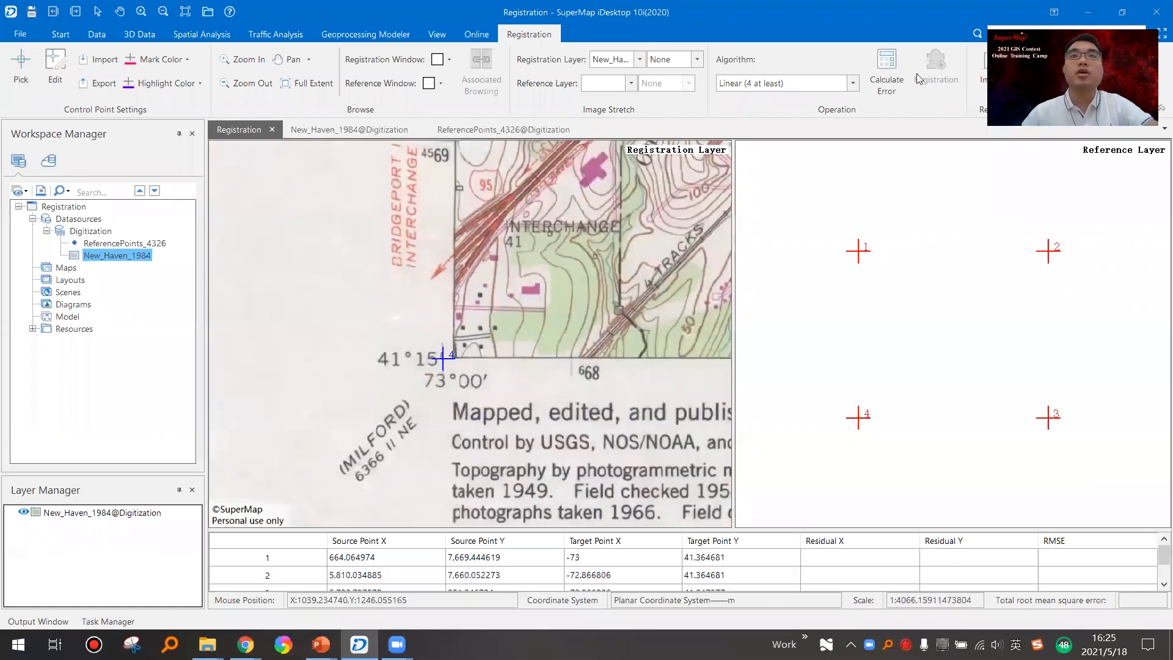
# Step: Calculate the control point errors and register New_Haven_1984 with the Linear algorithm, saving the result as a separate dataset in Digitization
pyautogui.click(892, 77)
pyautogui.click(934, 75)
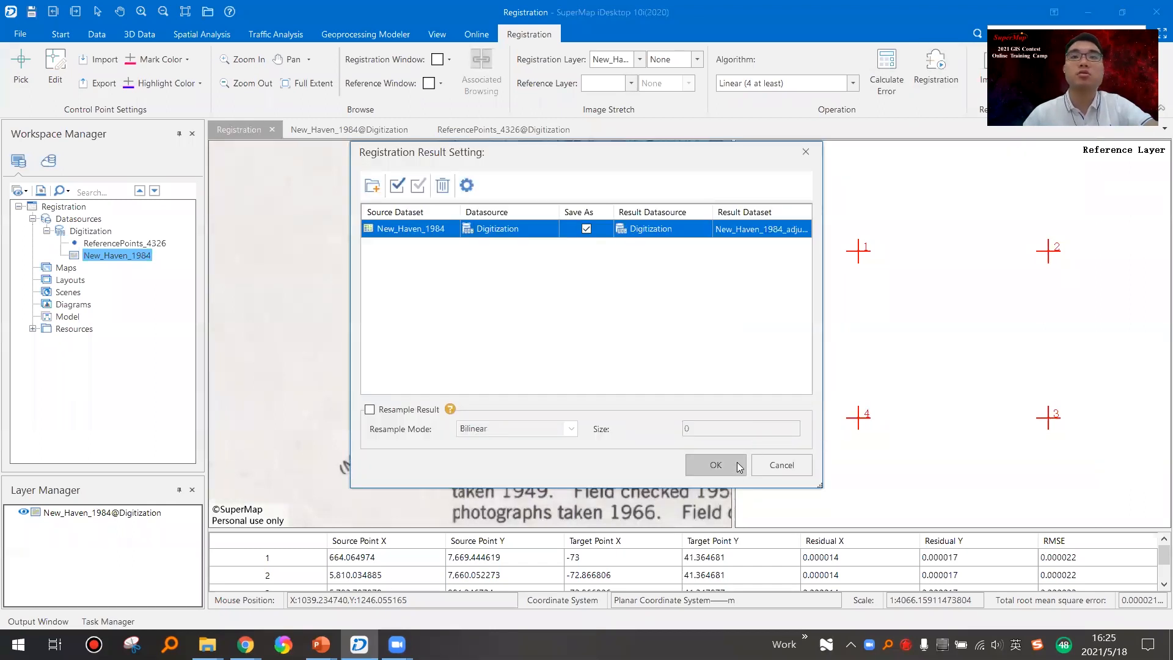
pyautogui.click(716, 465)
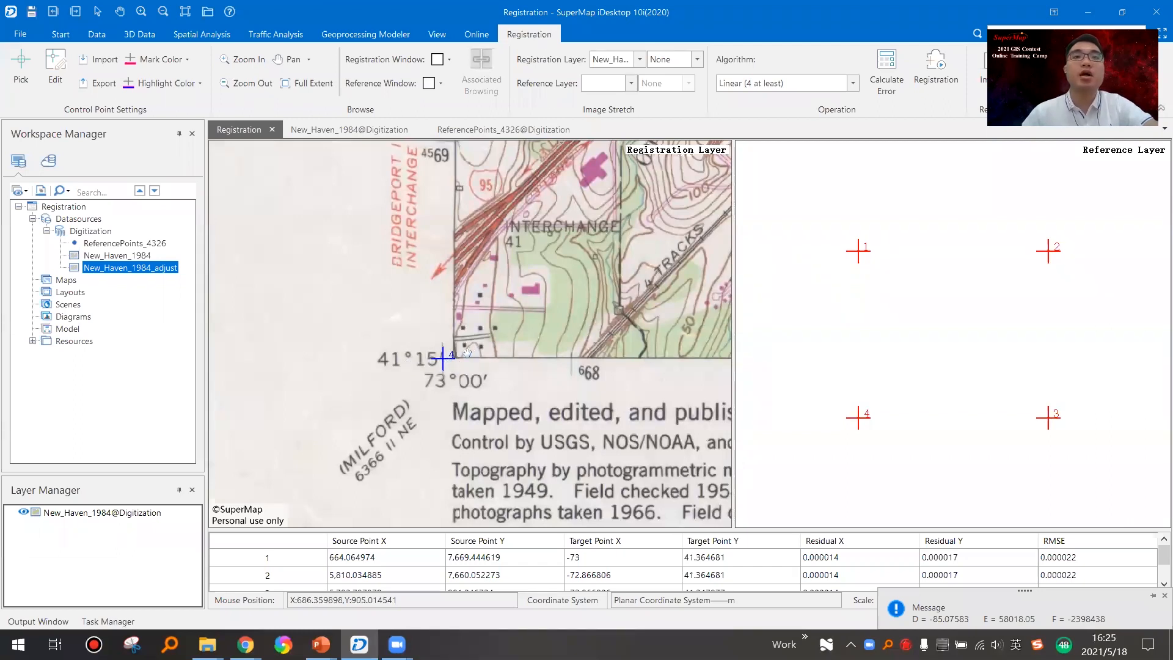
# Step: Inspect the control points placed along the southern edge of the New_Haven_1984 map sheet
pyautogui.scroll(-3, 467, 352)
pyautogui.scroll(3, 482, 363)
pyautogui.moveTo(590, 344); pyautogui.dragTo(441, 369)
pyautogui.moveTo(608, 363); pyautogui.dragTo(440, 364)
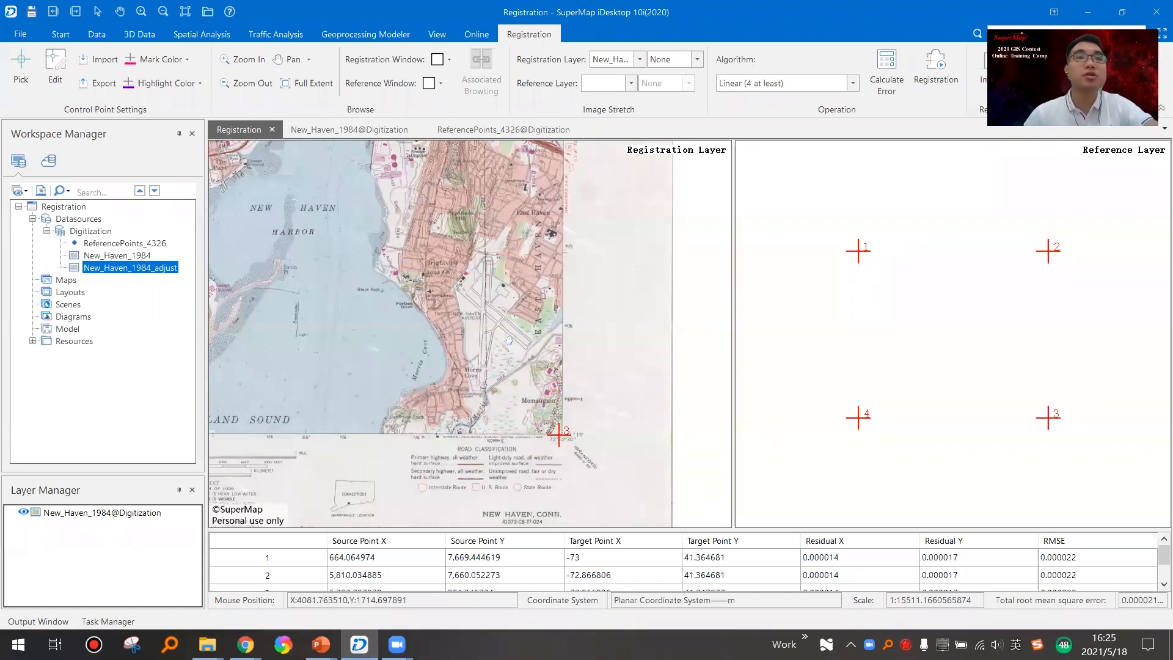
pyautogui.scroll(-3, 508, 340)
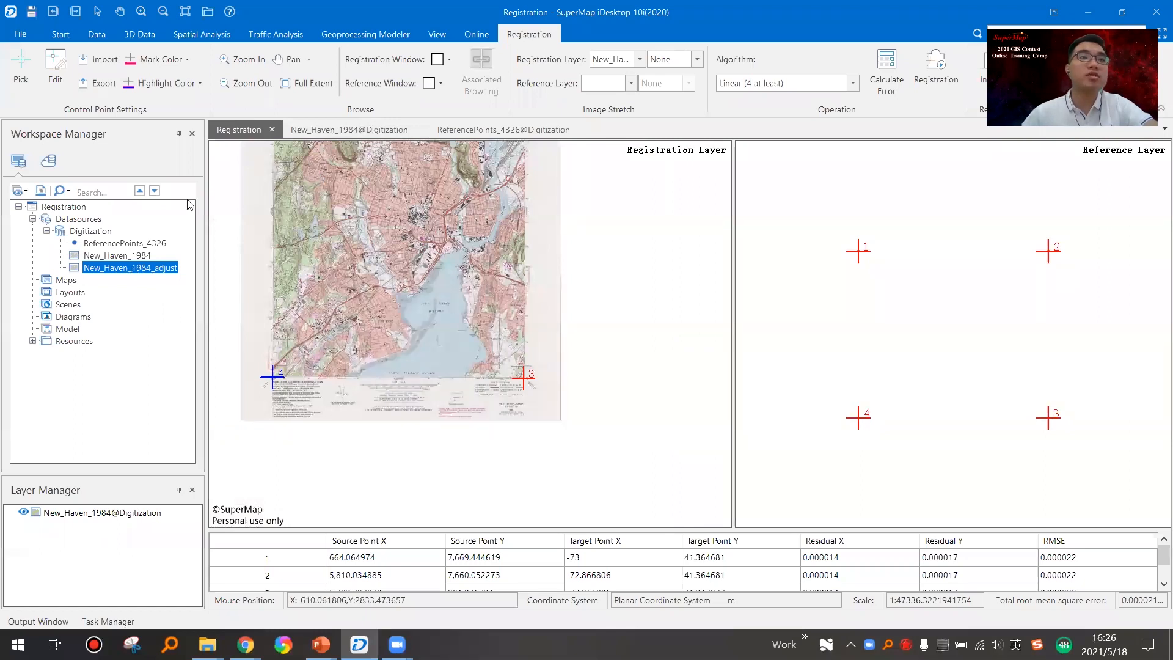
# Step: Close the Registration window and the ReferencePoints_4326 and New_Haven_1984 map windows
pyautogui.click(272, 129)
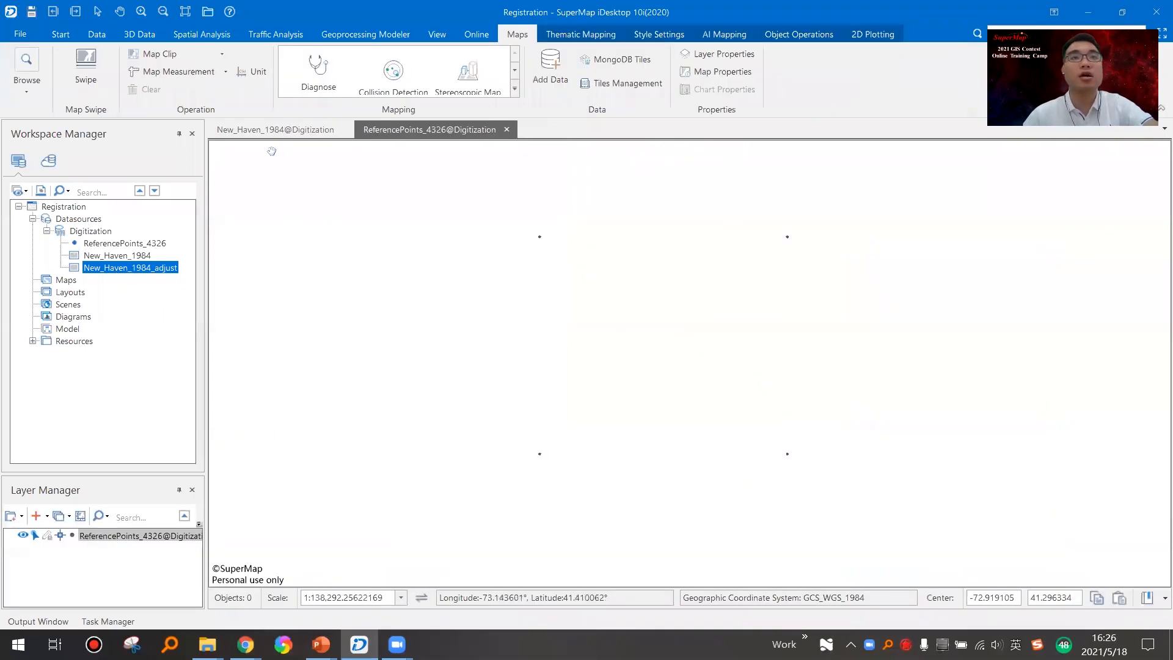
pyautogui.click(506, 129)
pyautogui.click(597, 374)
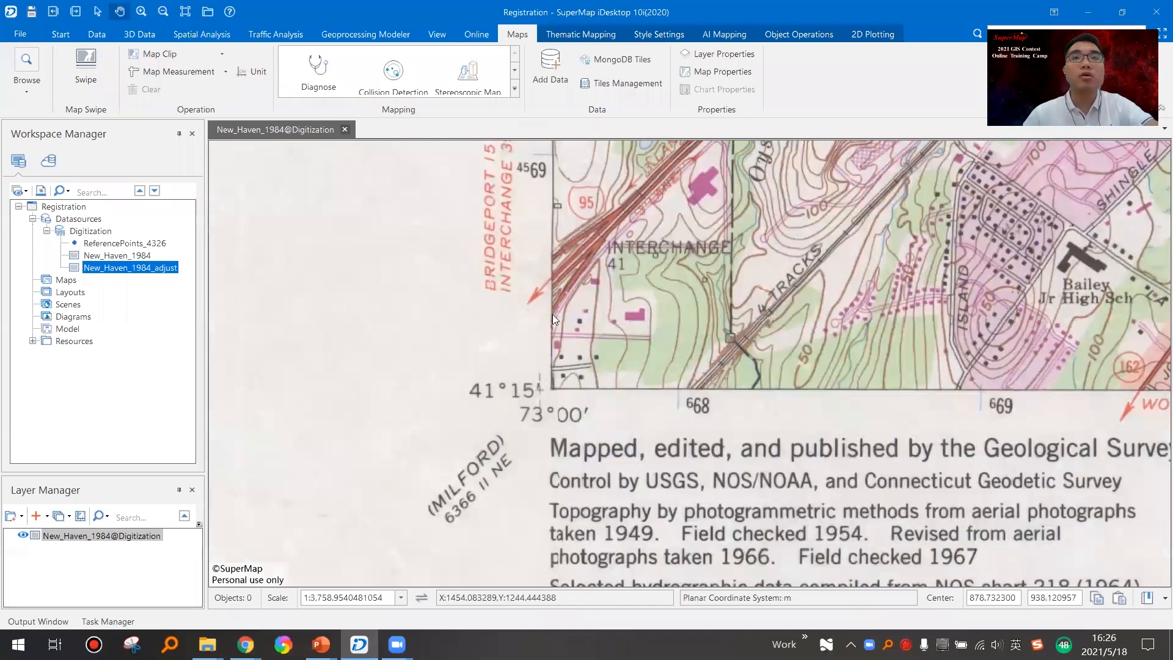
pyautogui.click(345, 130)
pyautogui.click(630, 372)
# Step: Add New_Haven_1984_adjust to a new map, build its image pyramid and view the registered image
pyautogui.rightClick(146, 273)
pyautogui.click(252, 271)
pyautogui.click(691, 356)
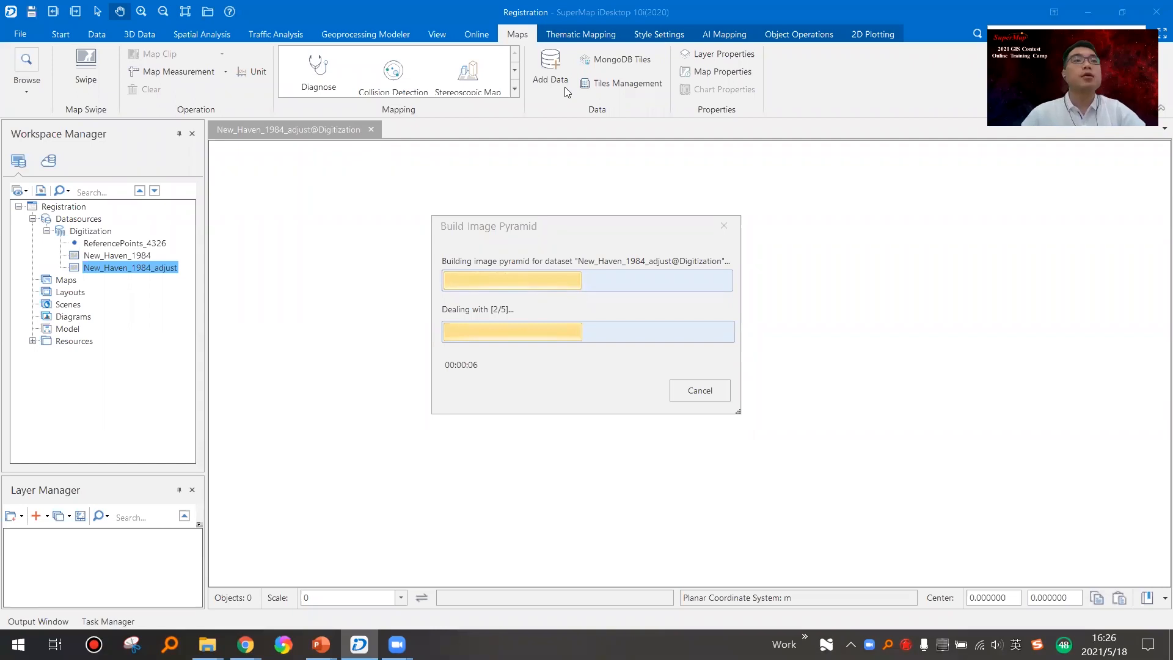
pyautogui.scroll(-3, 541, 355)
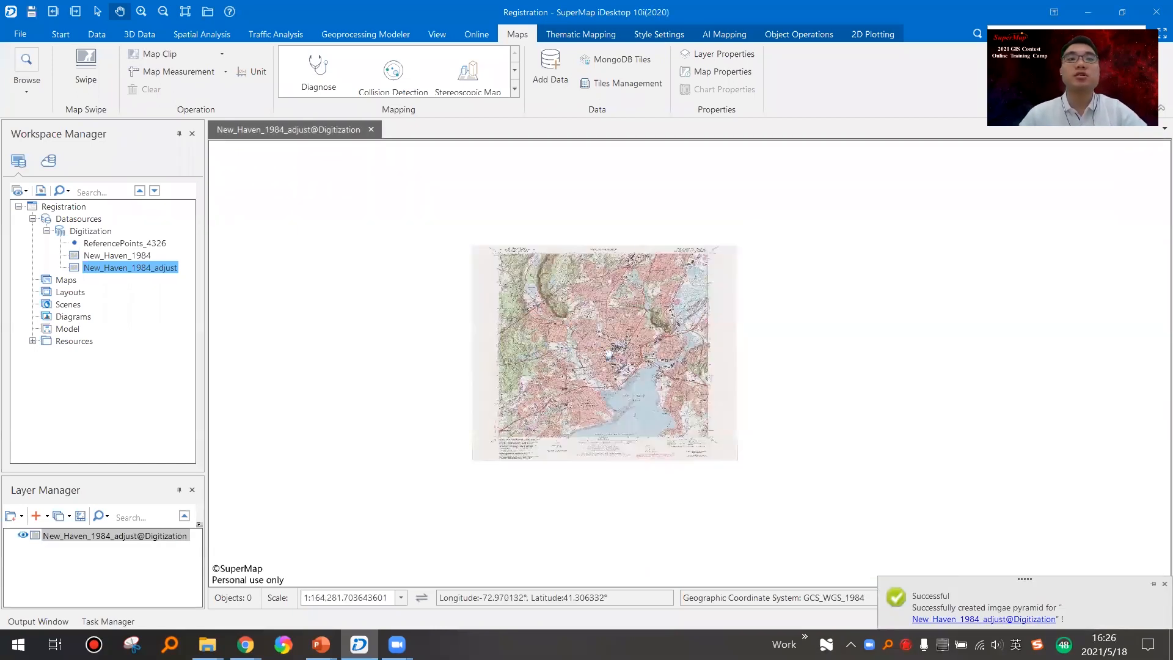
pyautogui.scroll(3, 613, 357)
pyautogui.moveTo(614, 359); pyautogui.dragTo(700, 347)
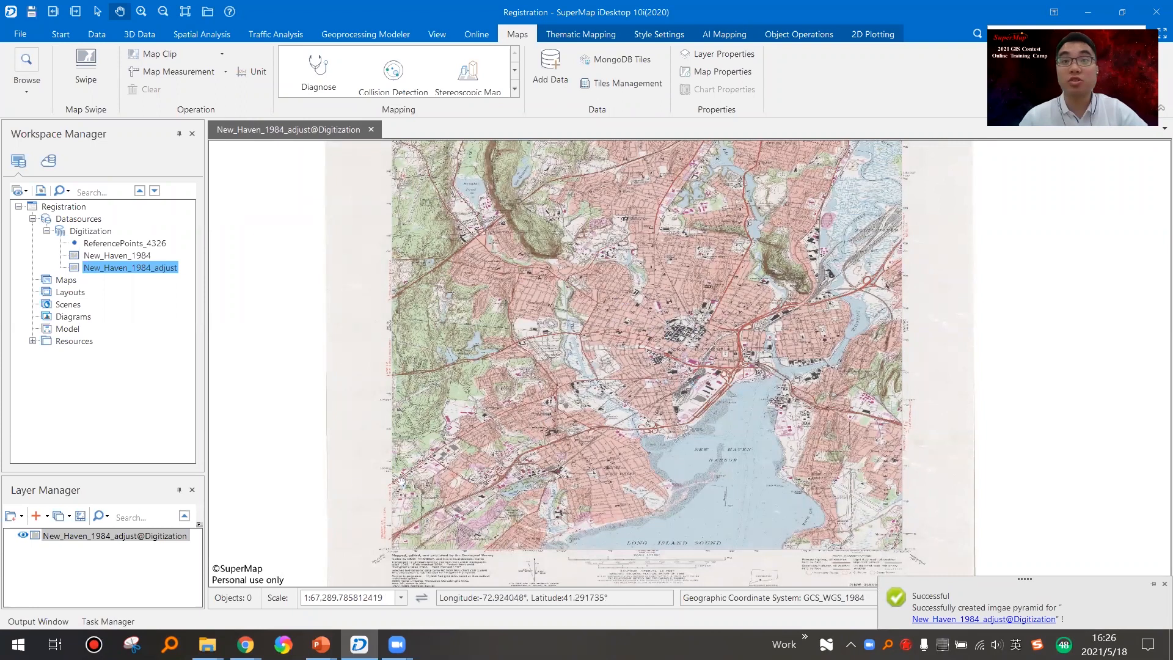
# Step: Switch to the PowerPoint training slides and review the Method 1 and Method 2 data registration slides
pyautogui.moveTo(321, 645)
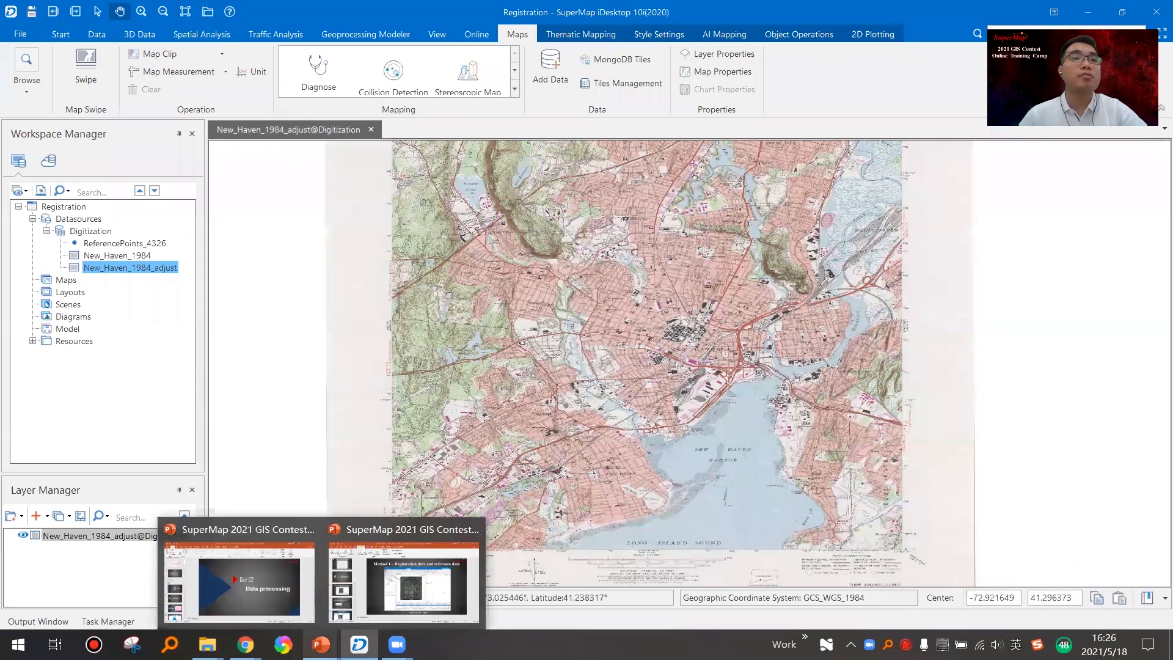
pyautogui.click(406, 580)
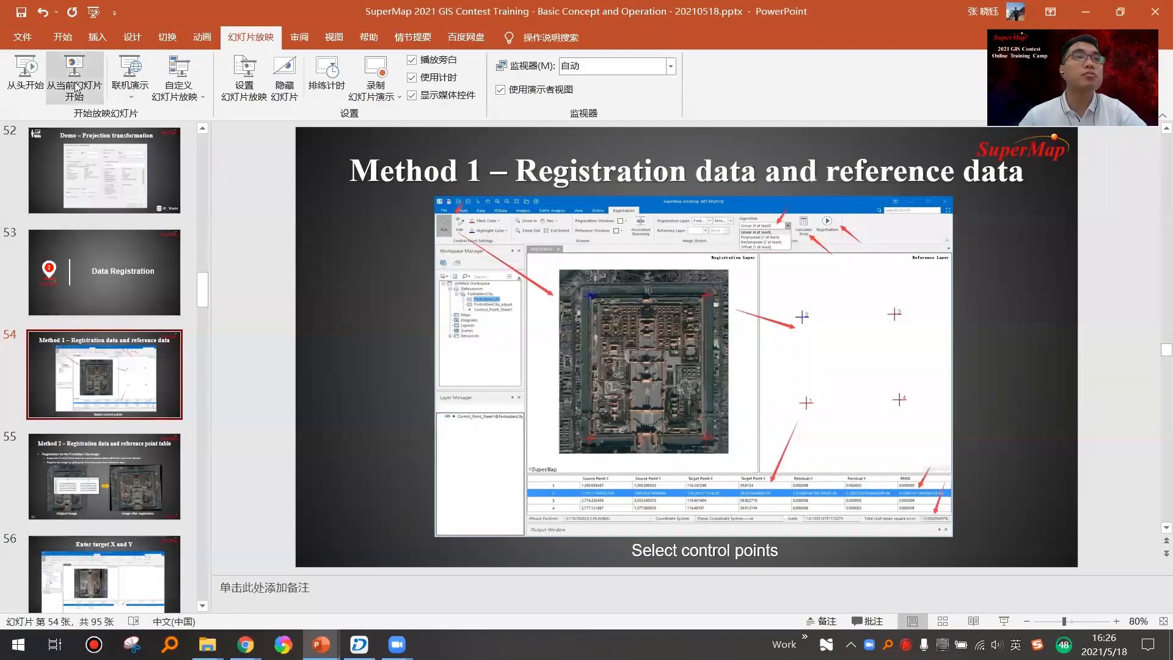
pyautogui.scroll(-1, 492, 336)
pyautogui.scroll(1, 492, 336)
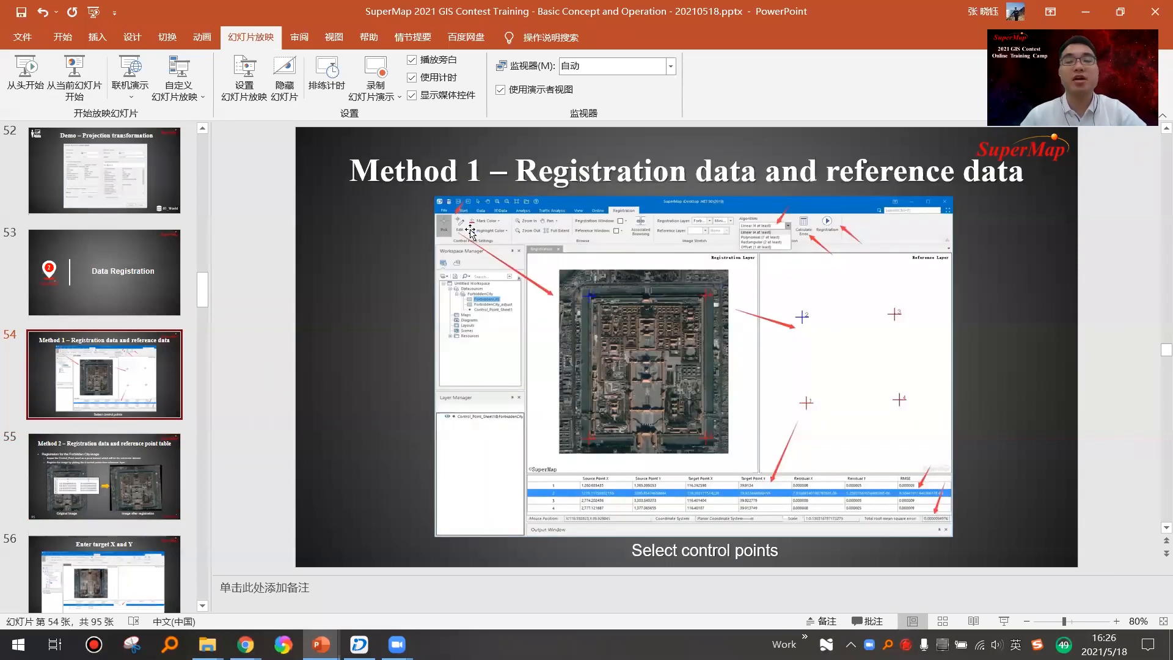
pyautogui.scroll(-1, 471, 232)
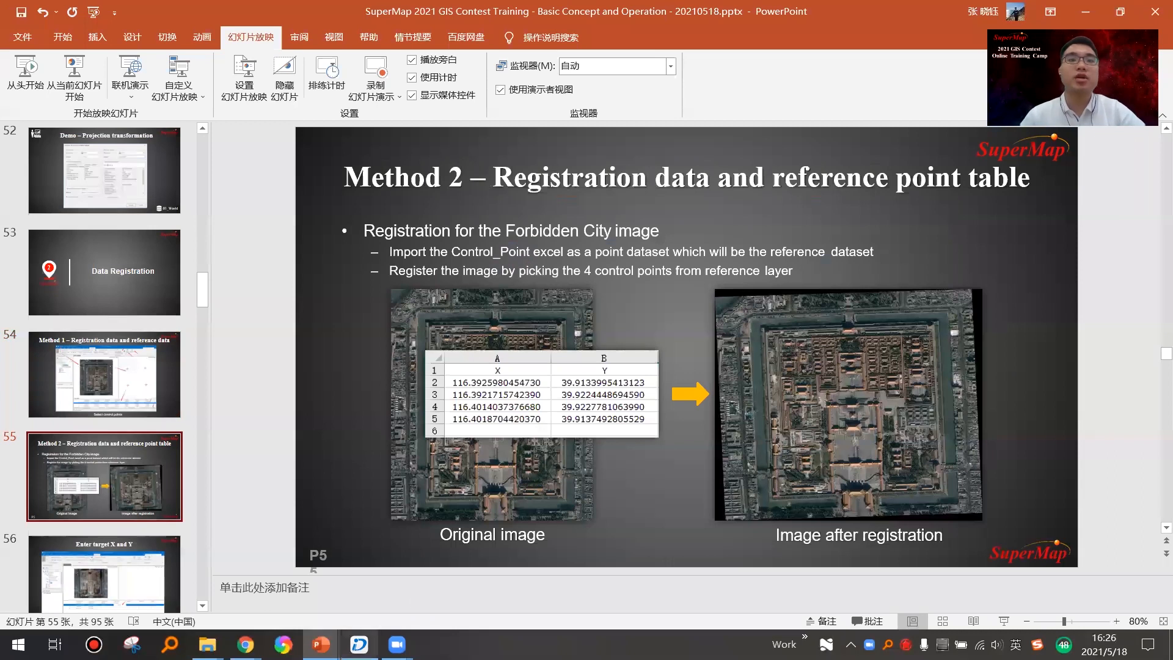
# Step: Return to SuperMap iDesktop from the slides and close the New_Haven_1984_adjust map window
pyautogui.moveTo(397, 645)
pyautogui.moveTo(359, 644)
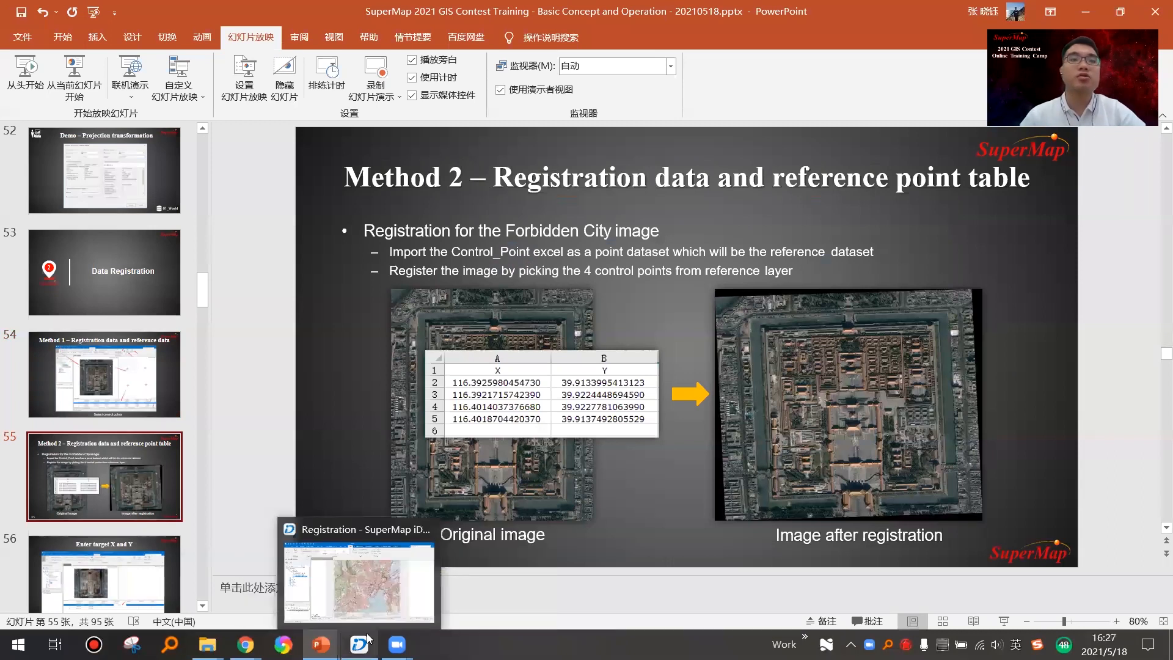
pyautogui.click(382, 573)
pyautogui.hotkey('alt', 'Tab')
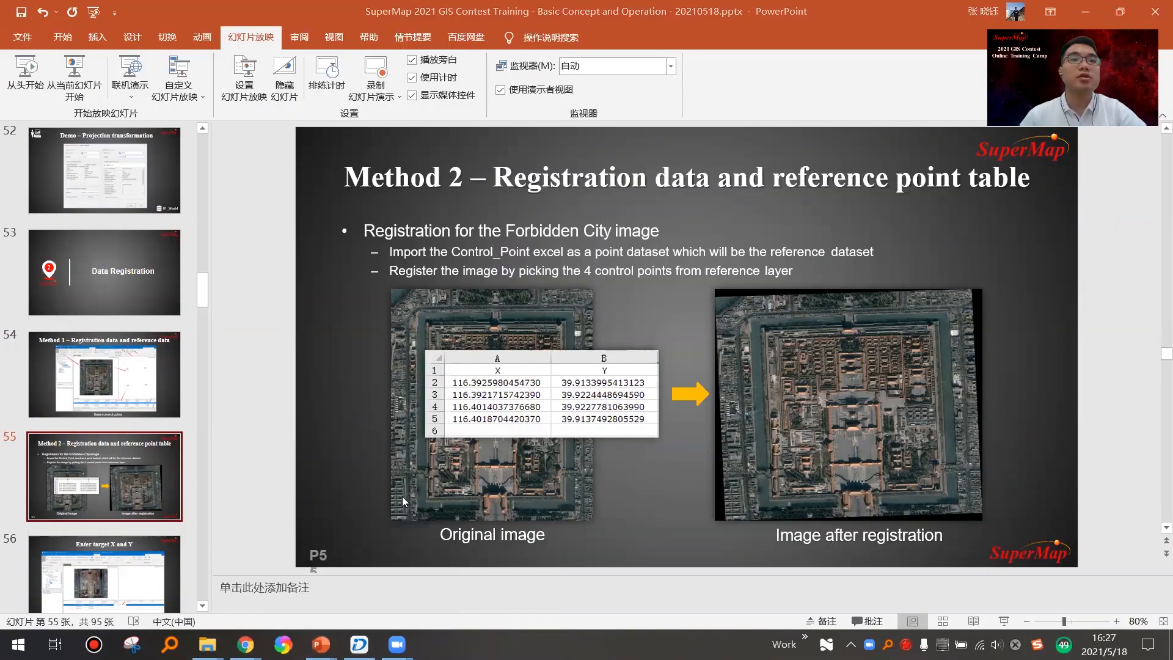
pyautogui.hotkey('alt', 'Tab')
pyautogui.click(371, 129)
pyautogui.click(591, 376)
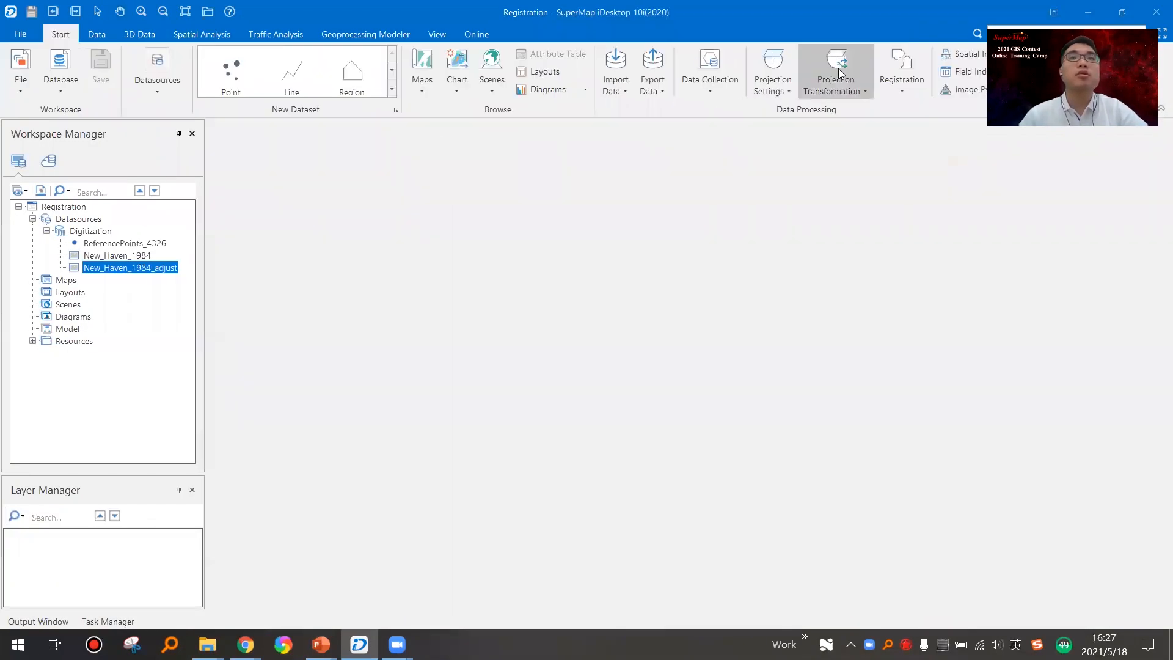
pyautogui.click(903, 67)
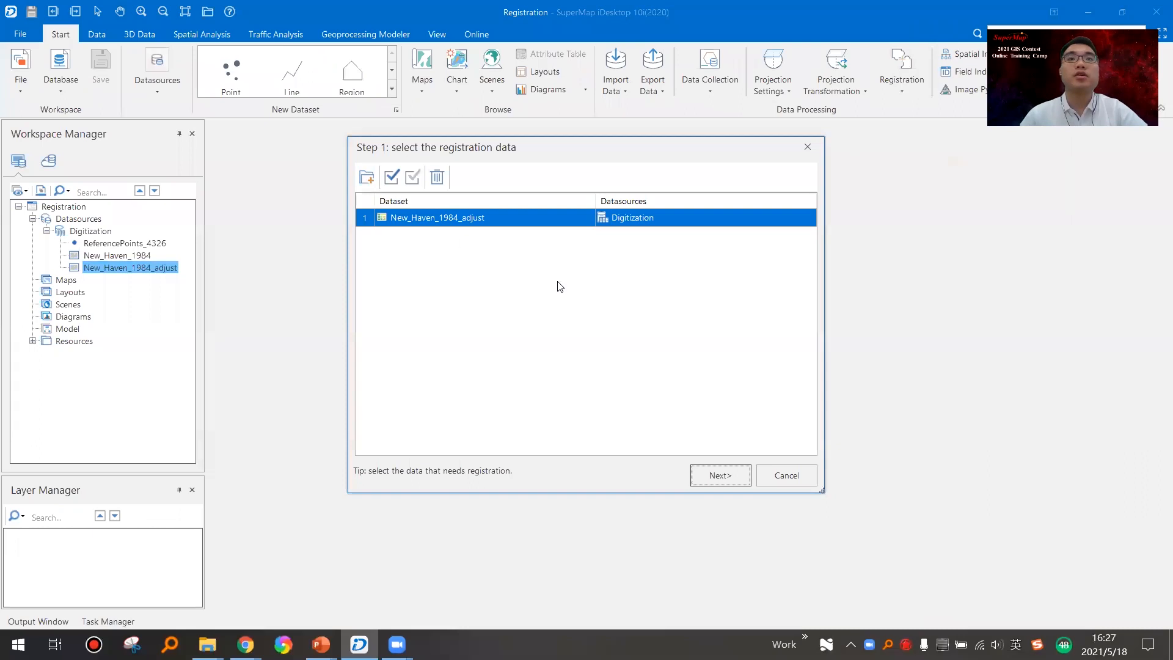
pyautogui.click(710, 475)
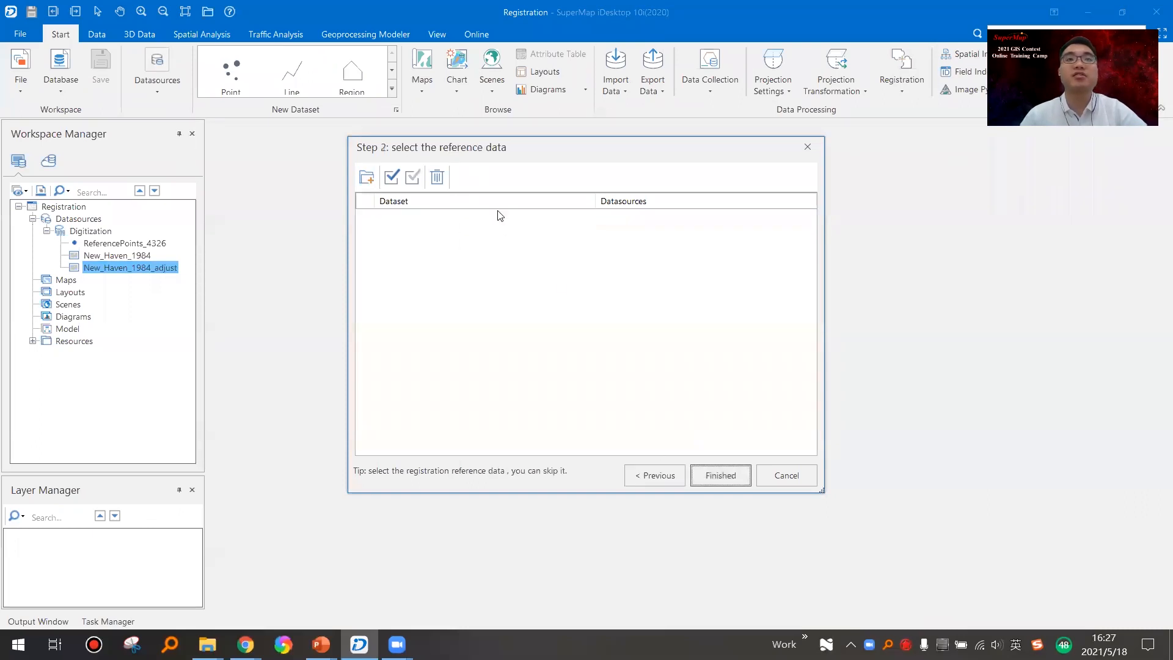
pyautogui.click(720, 481)
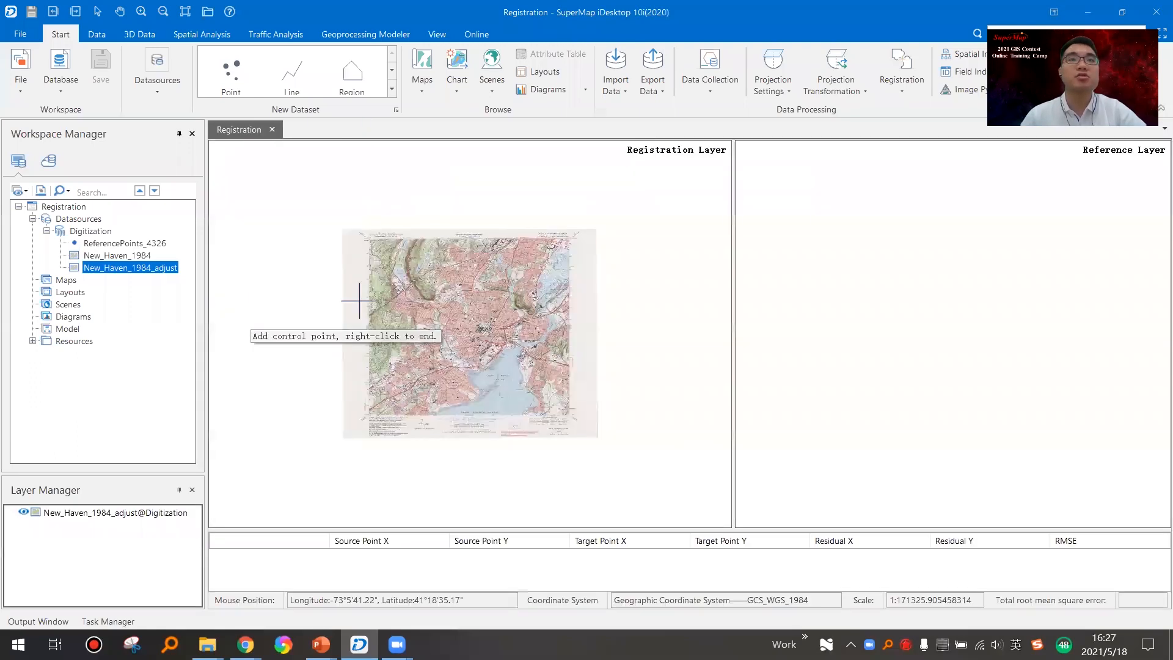
pyautogui.click(272, 130)
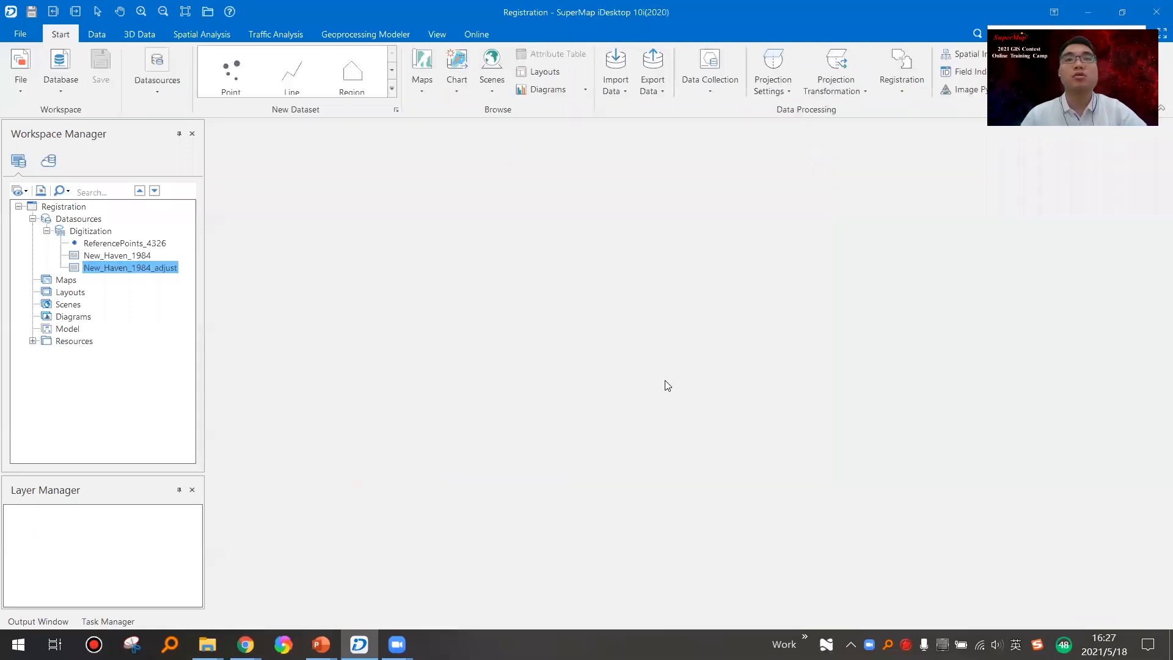
# Step: Start a new registration with New_Haven_1984 in place of New_Haven_1984_adjust as the registration data, without any reference data
pyautogui.click(911, 64)
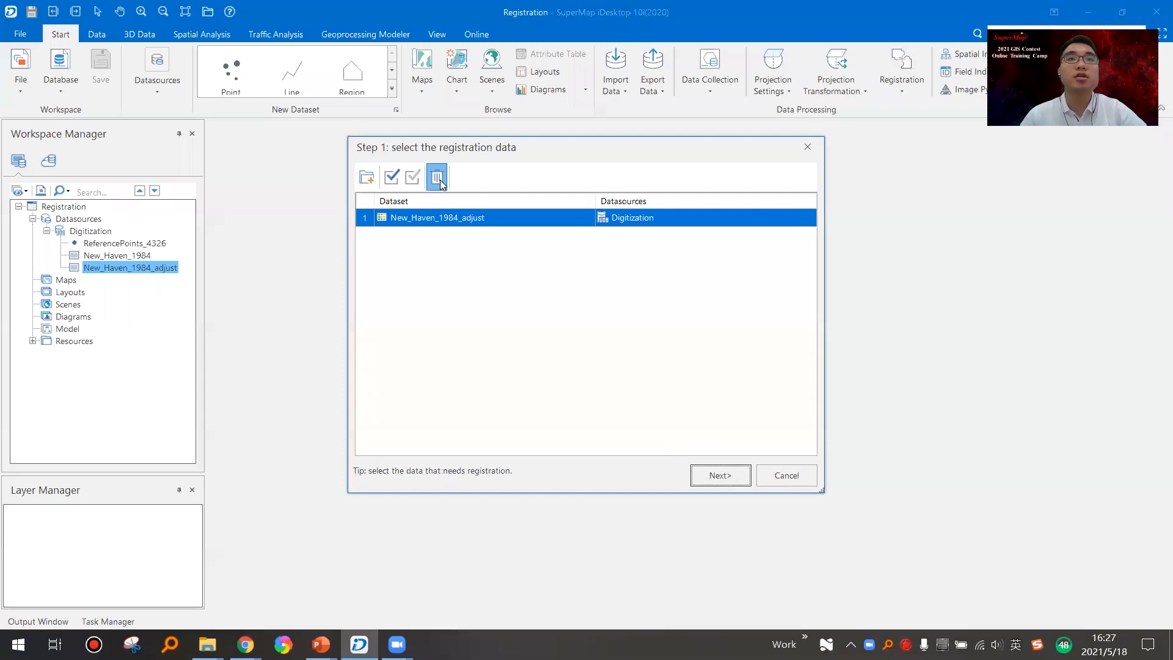
pyautogui.click(437, 177)
pyautogui.click(367, 178)
pyautogui.click(506, 211)
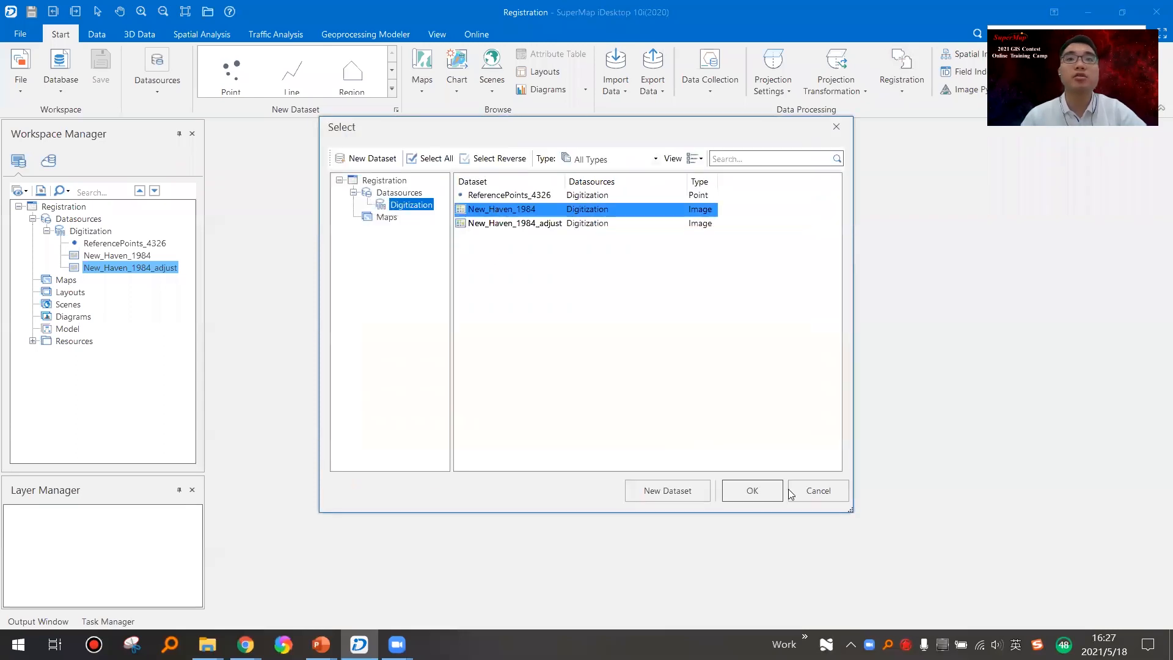
pyautogui.click(729, 490)
pyautogui.click(722, 479)
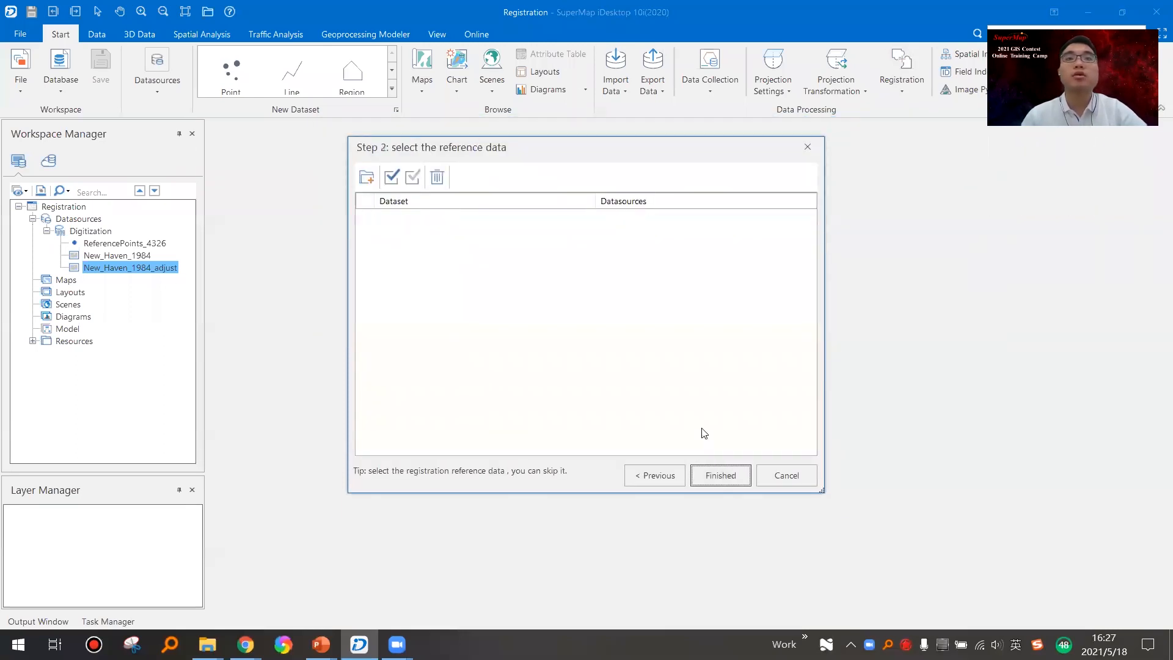
pyautogui.click(716, 476)
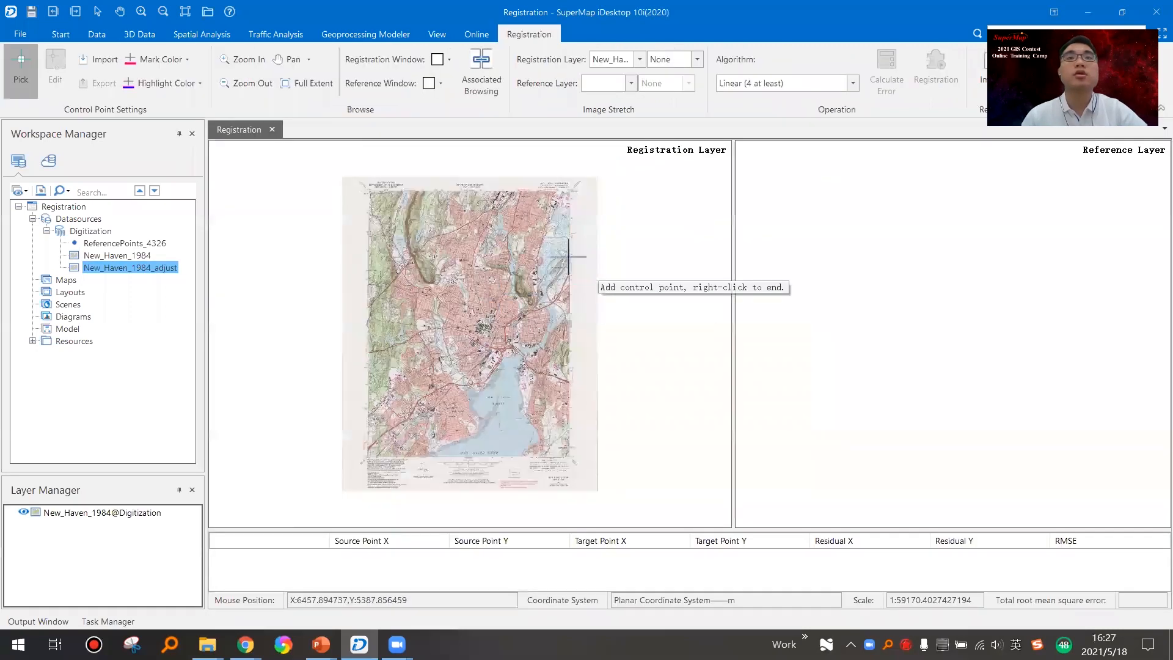
# Step: Pick four control points at the map frame corners of New_Haven_1984 and enlarge the control point table to show all rows
pyautogui.click(367, 191)
pyautogui.click(567, 190)
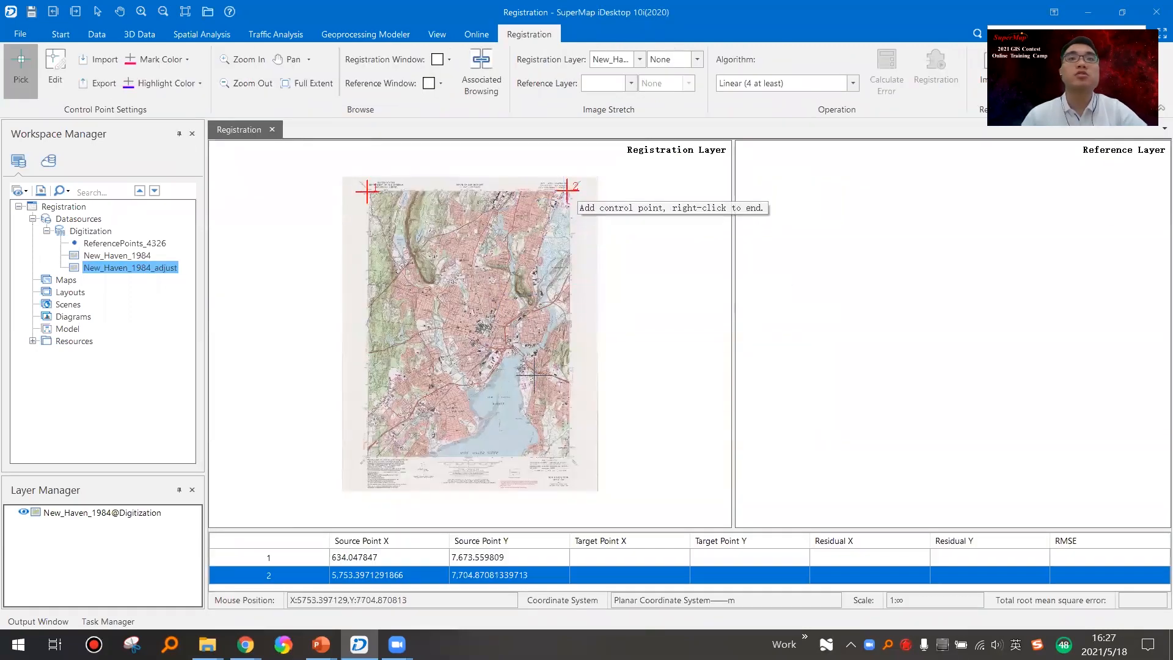
pyautogui.click(366, 455)
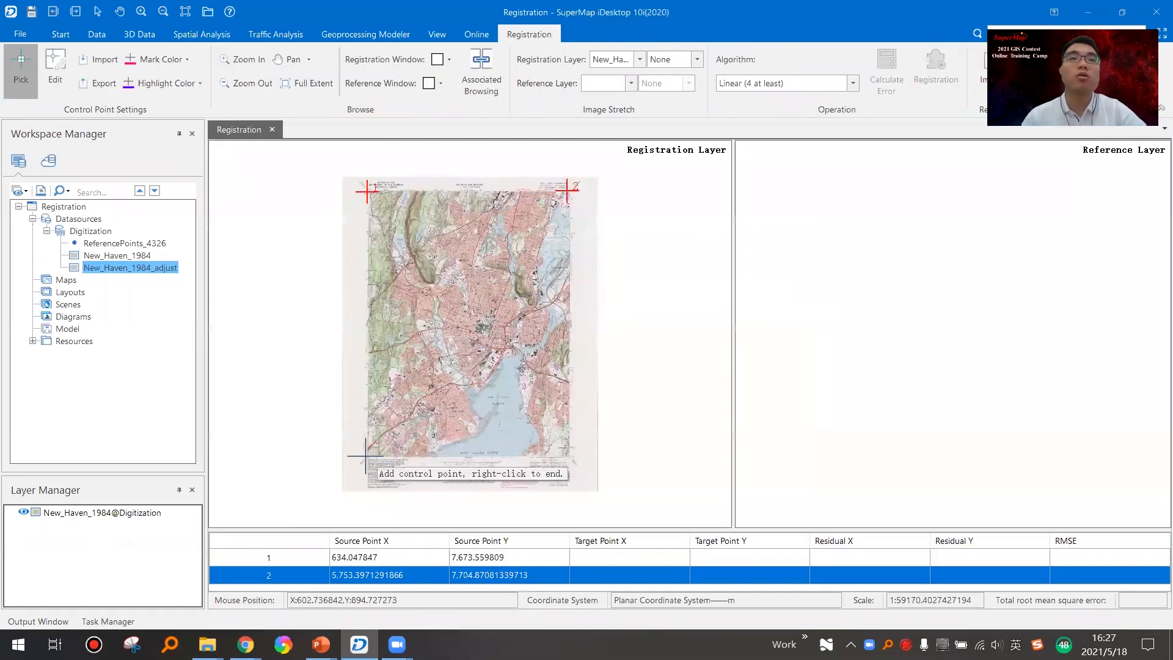
pyautogui.click(567, 455)
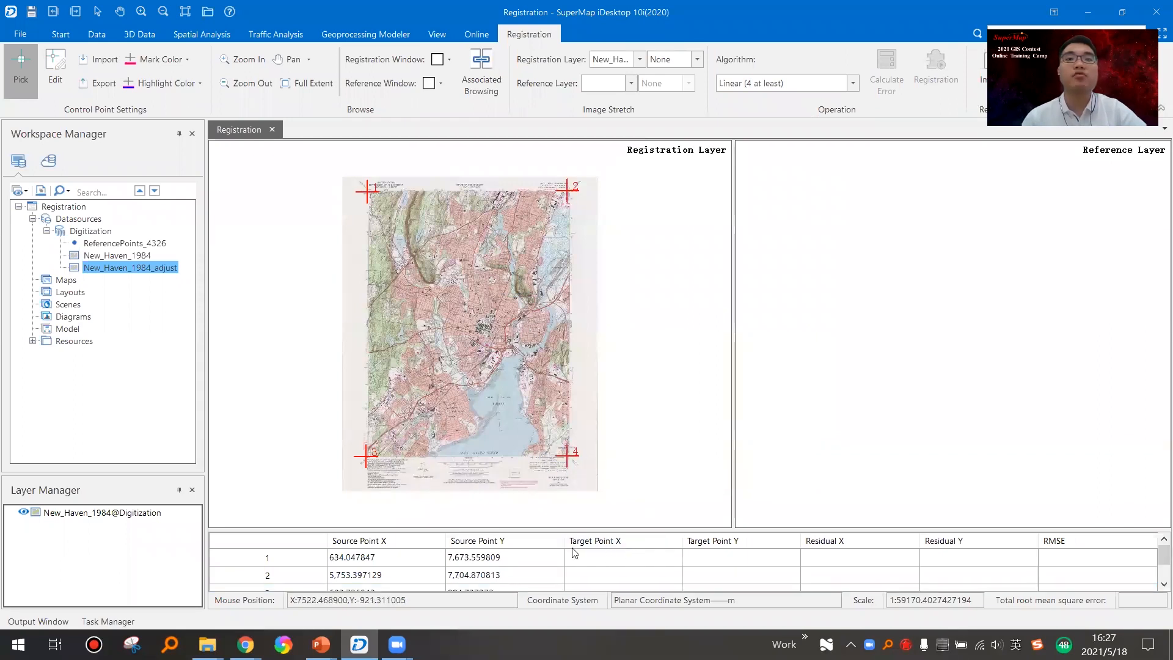
pyautogui.moveTo(548, 531); pyautogui.dragTo(550, 493)
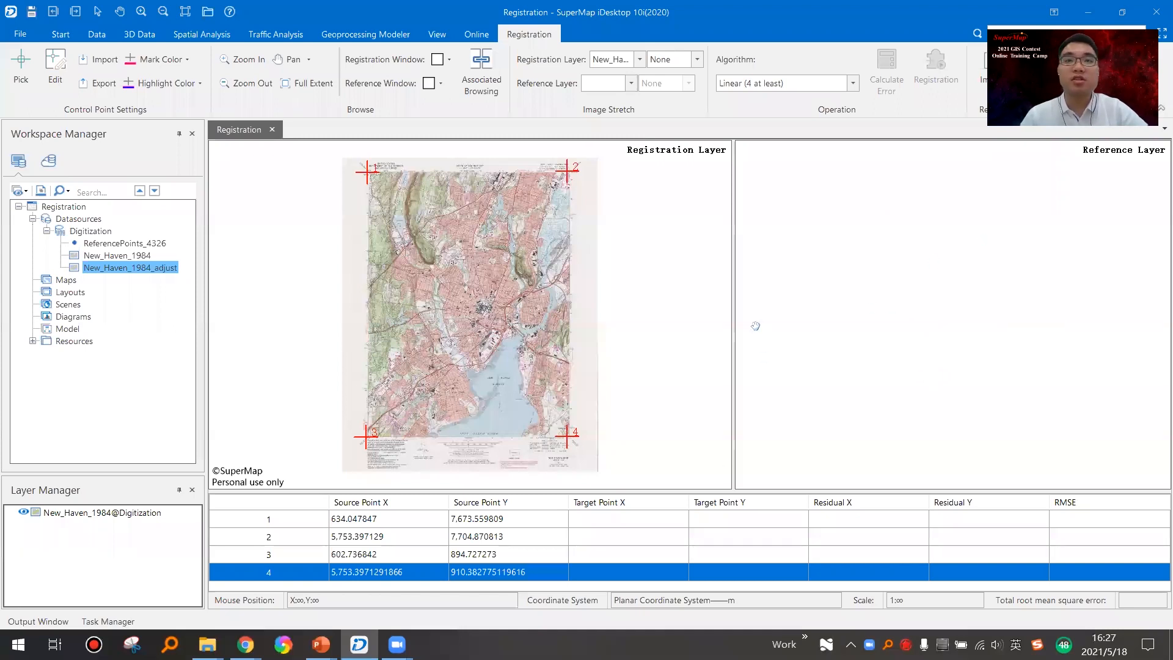
# Step: Open the Target Point X cell of control point 1 for editing and leave it without entering a value
pyautogui.click(605, 519)
pyautogui.click(617, 517)
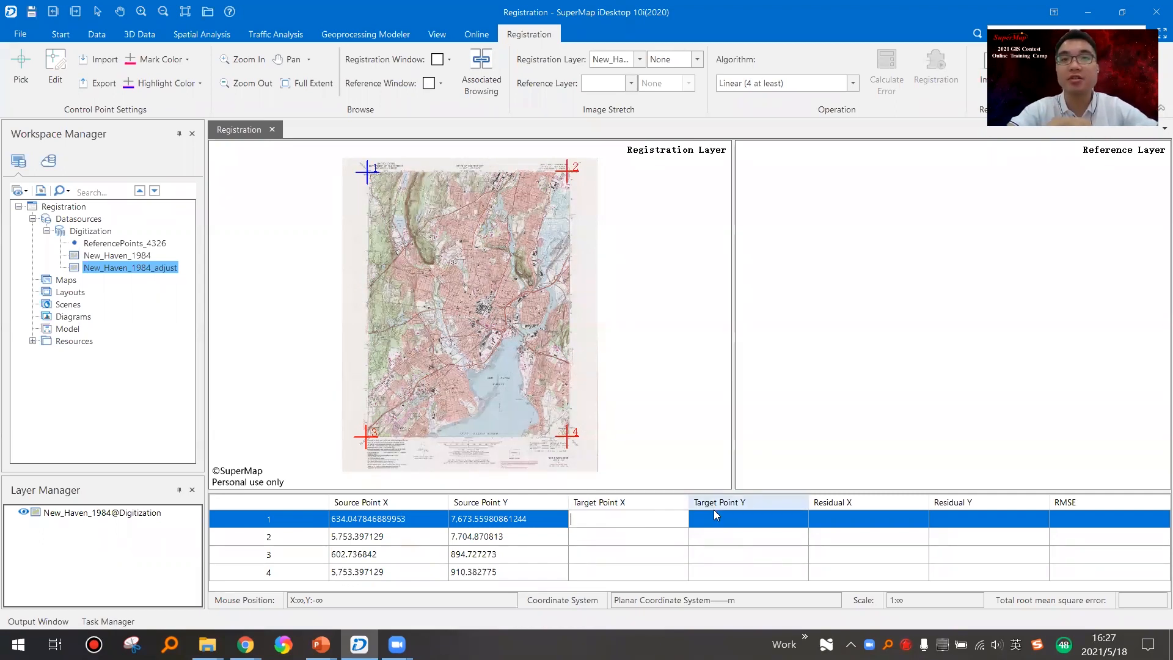
pyautogui.click(669, 523)
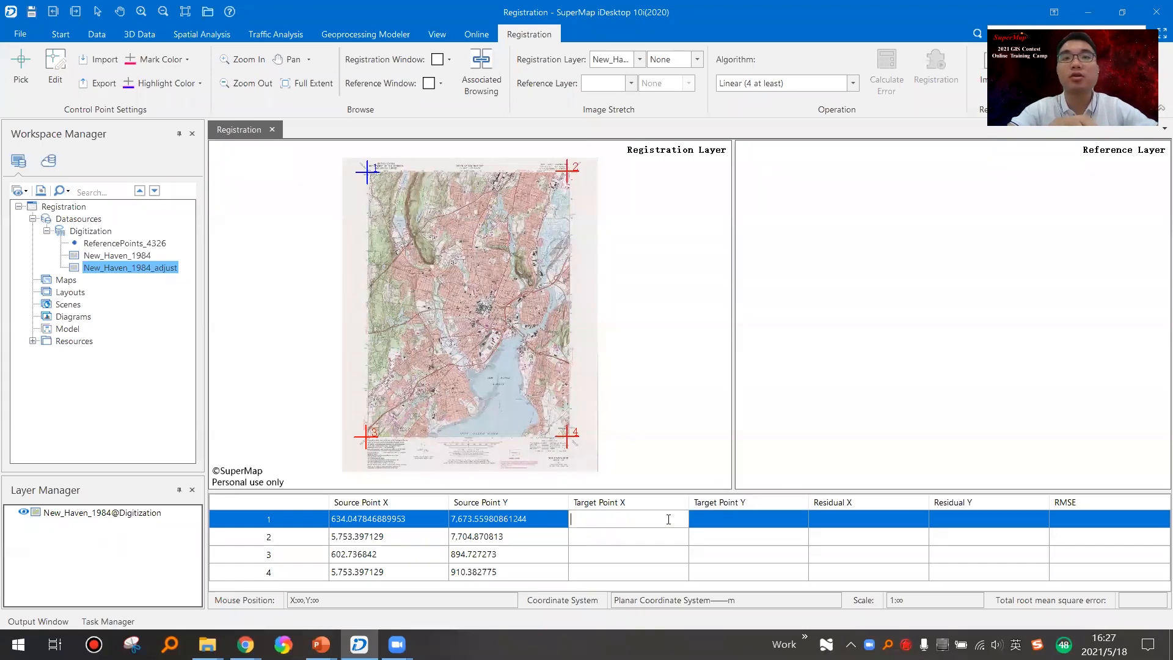
pyautogui.click(863, 406)
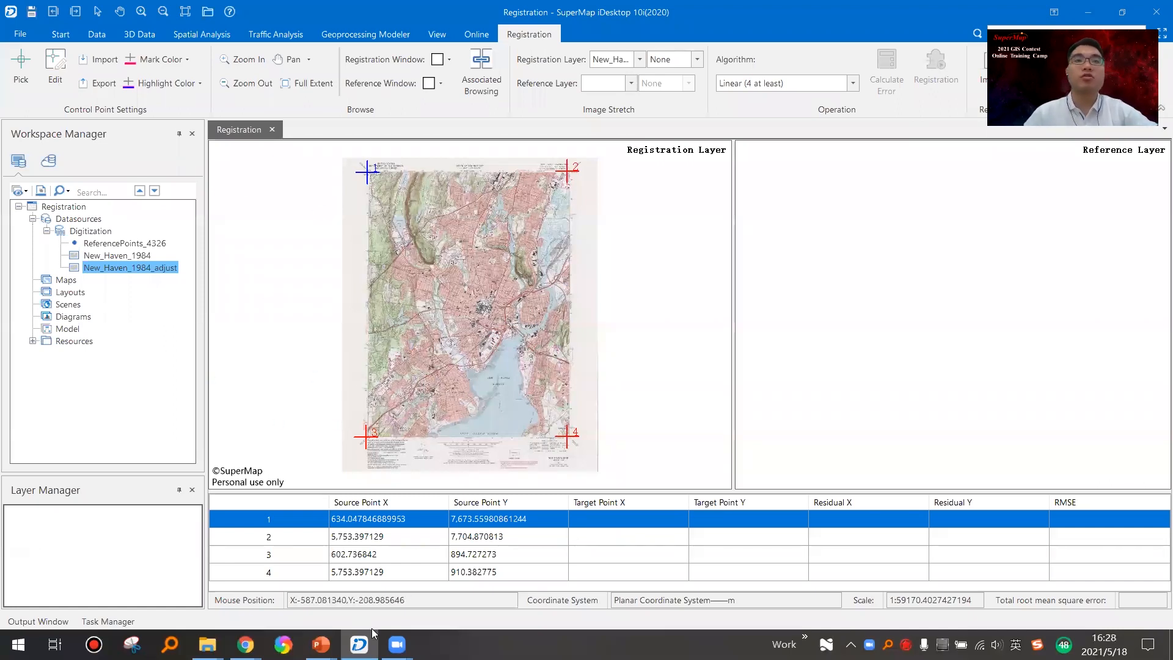
# Step: Switch to the PowerPoint slides, review them from Method 2 through to the Data Editing title, and return to SuperMap iDesktop
pyautogui.moveTo(321, 644)
pyautogui.click(397, 571)
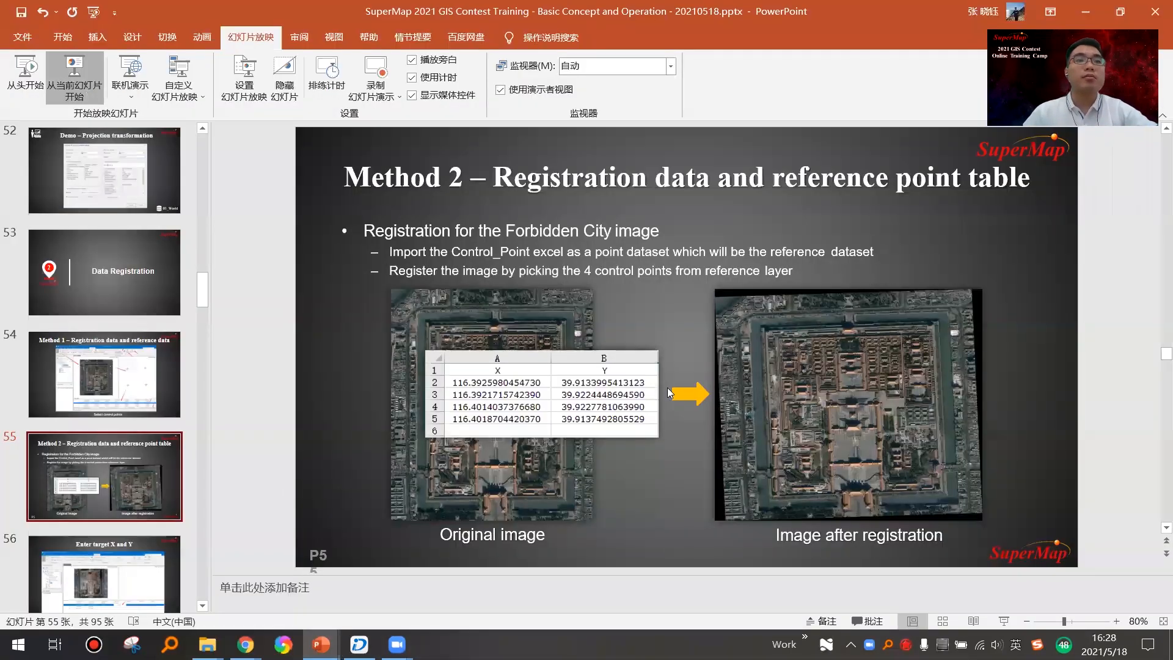
pyautogui.press('Right')
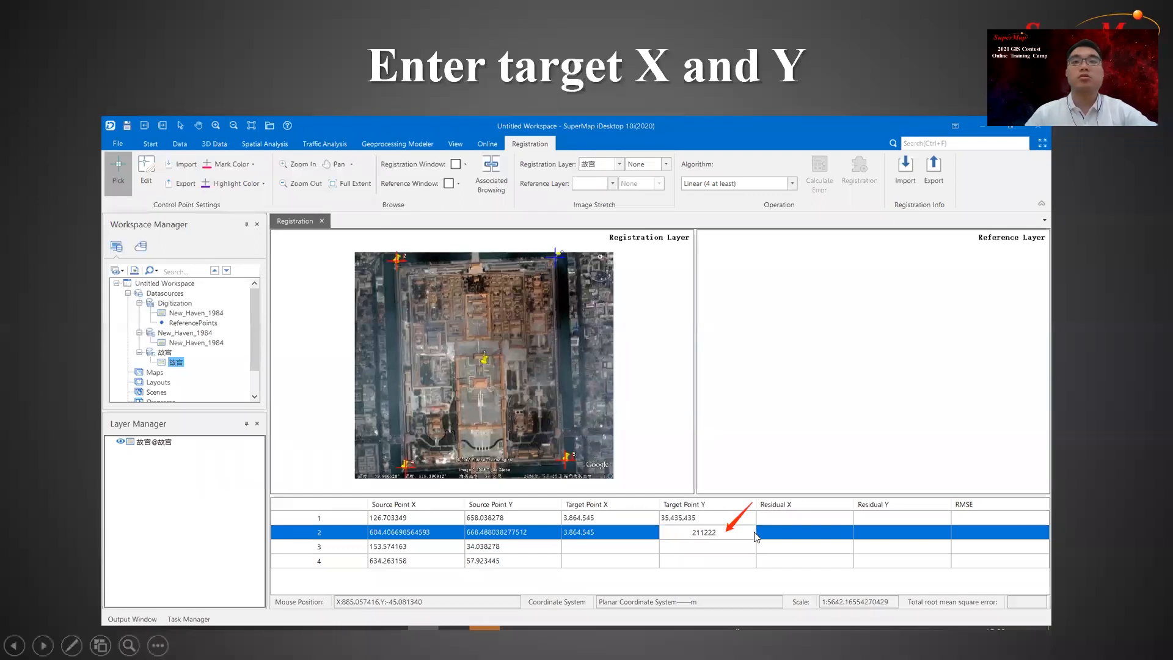
pyautogui.press('Right')
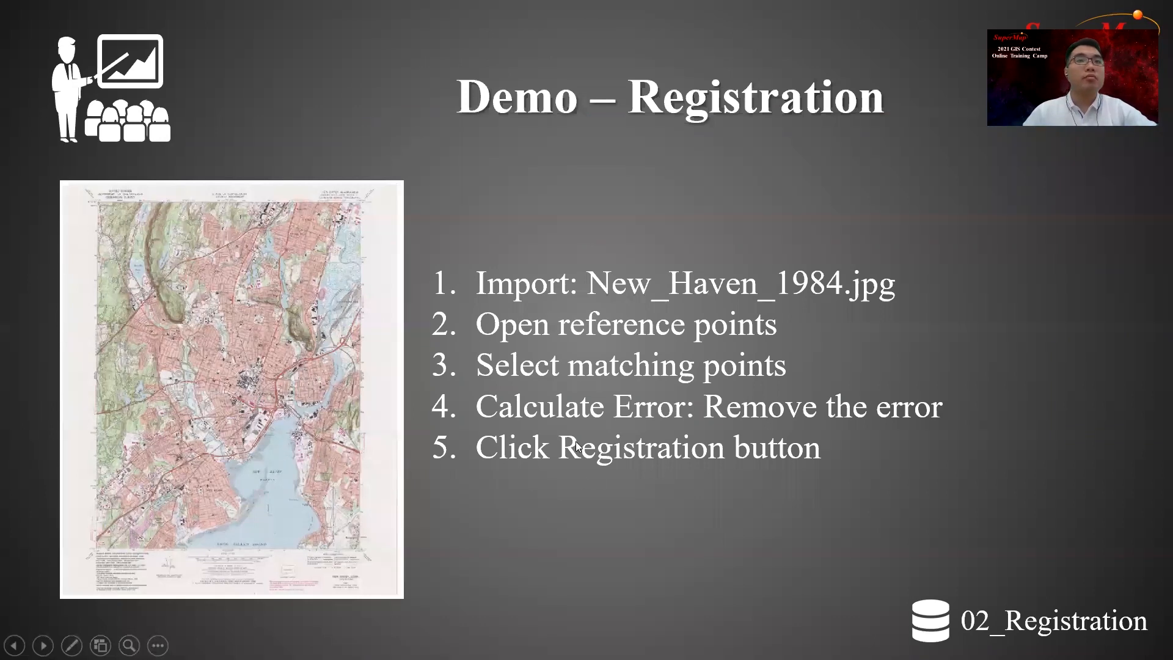
pyautogui.press('Right')
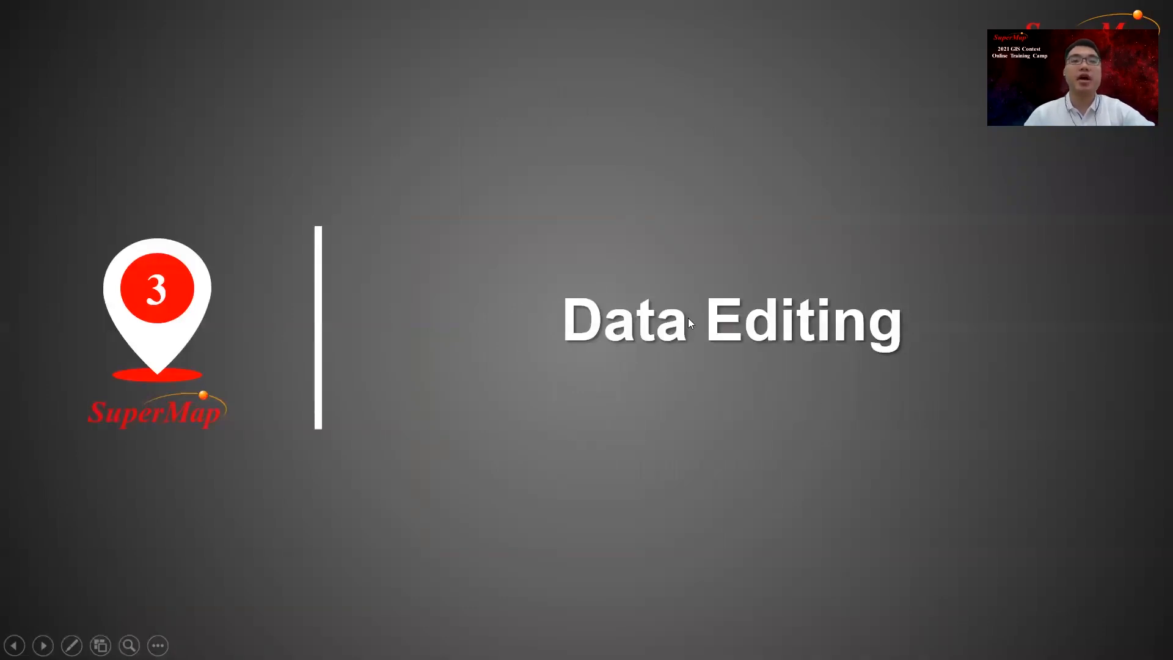
pyautogui.press('Escape')
pyautogui.hotkey('alt', 'Tab')
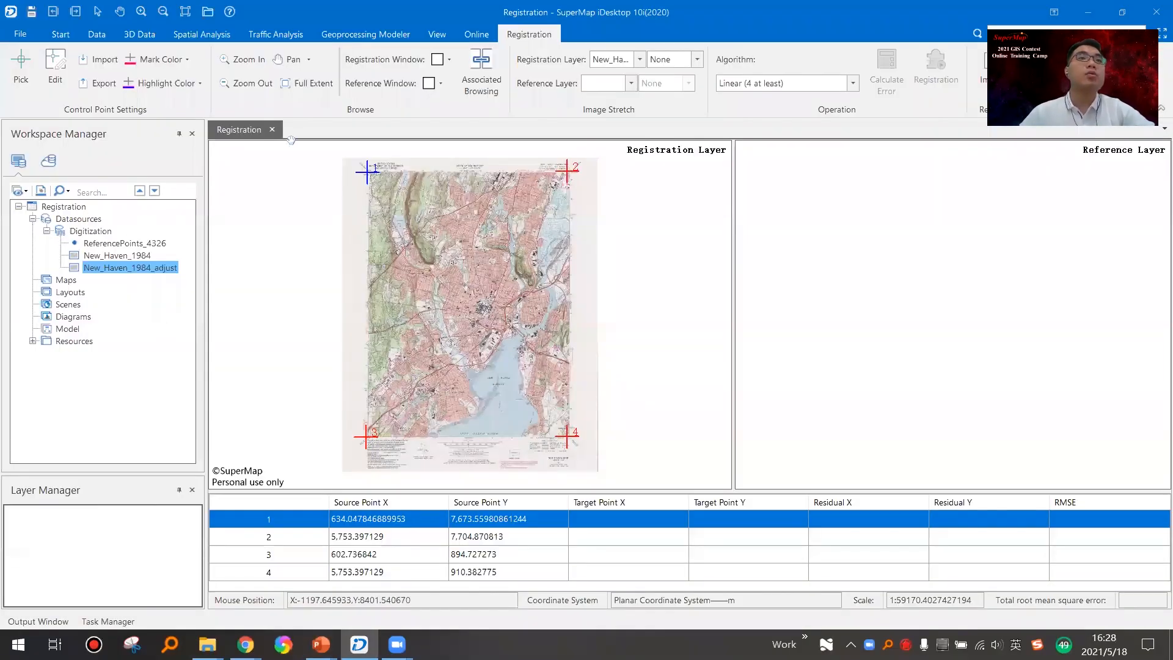
# Step: Close the Registration window and the Registration workspace
pyautogui.click(272, 129)
pyautogui.click(71, 208)
pyautogui.rightClick(71, 208)
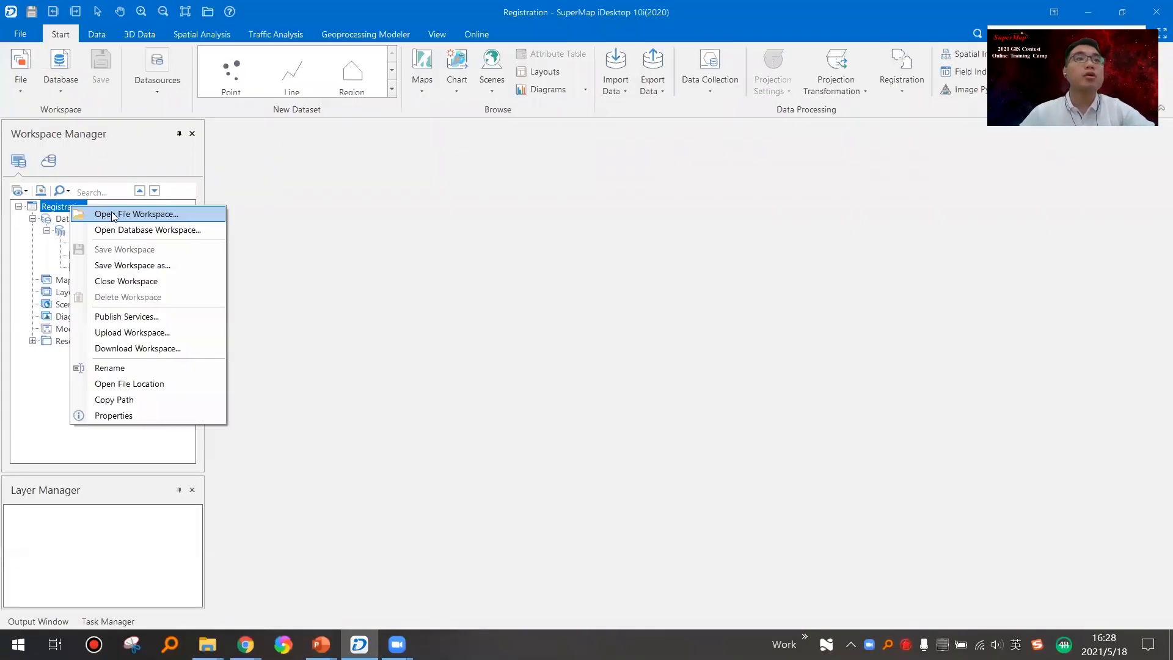
pyautogui.click(152, 282)
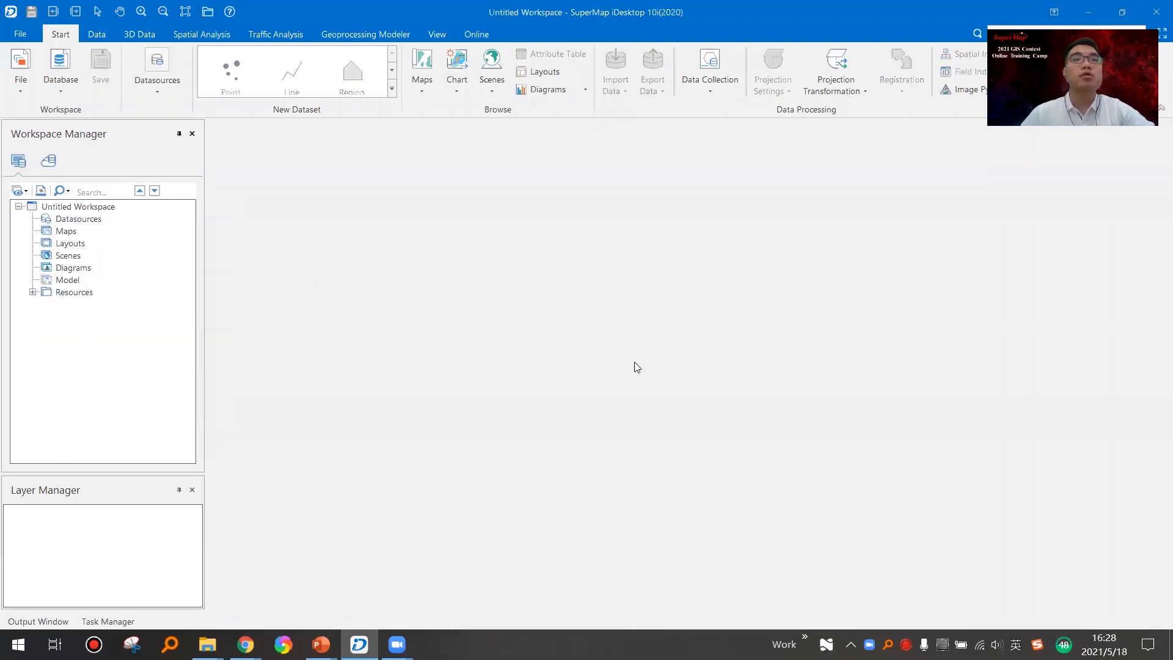
# Step: Open the World file workspace from the Sample data folder
pyautogui.rightClick(103, 209)
pyautogui.click(146, 215)
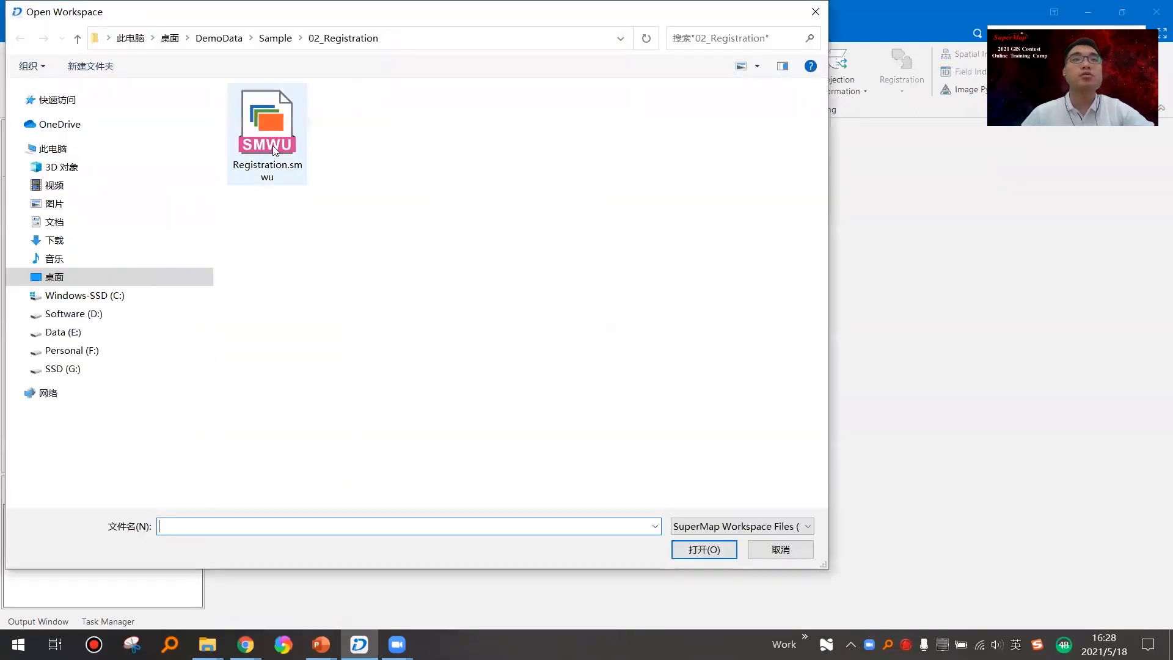
pyautogui.click(276, 39)
pyautogui.doubleClick(278, 113)
pyautogui.doubleClick(290, 115)
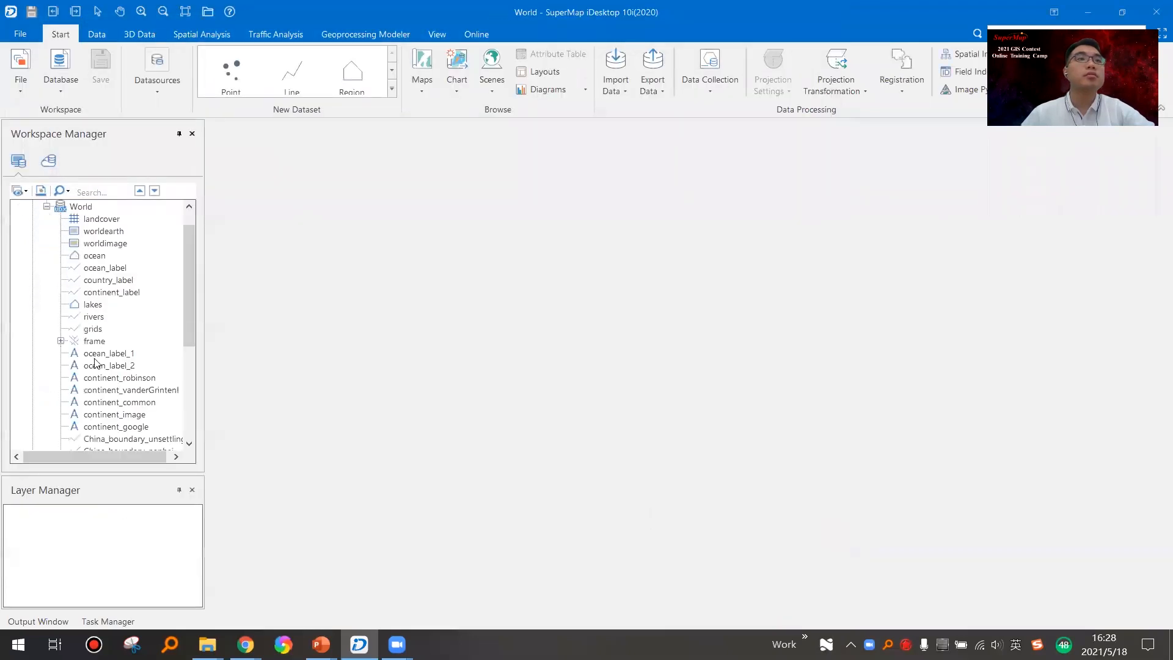
# Step: Browse the datasets in the World datasource and open the lakes region dataset in a new map
pyautogui.click(96, 258)
pyautogui.scroll(-5, 101, 400)
pyautogui.click(98, 341)
pyautogui.click(98, 355)
pyautogui.click(116, 366)
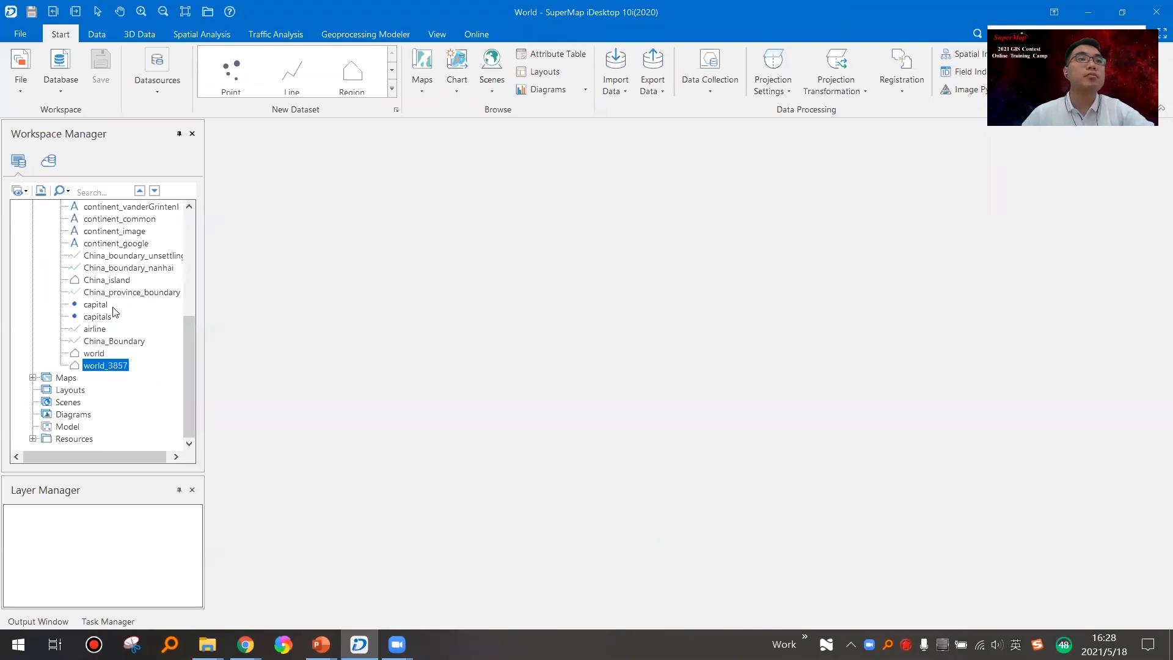
pyautogui.click(108, 281)
pyautogui.scroll(3, 106, 333)
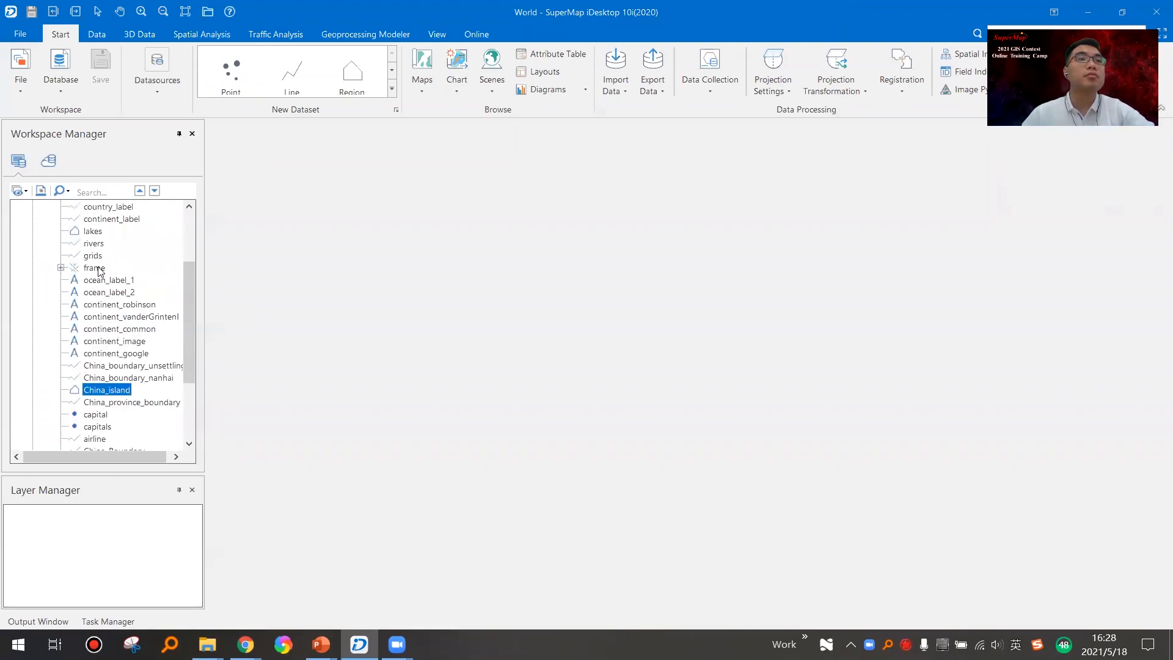
pyautogui.moveTo(93, 237); pyautogui.dragTo(413, 321)
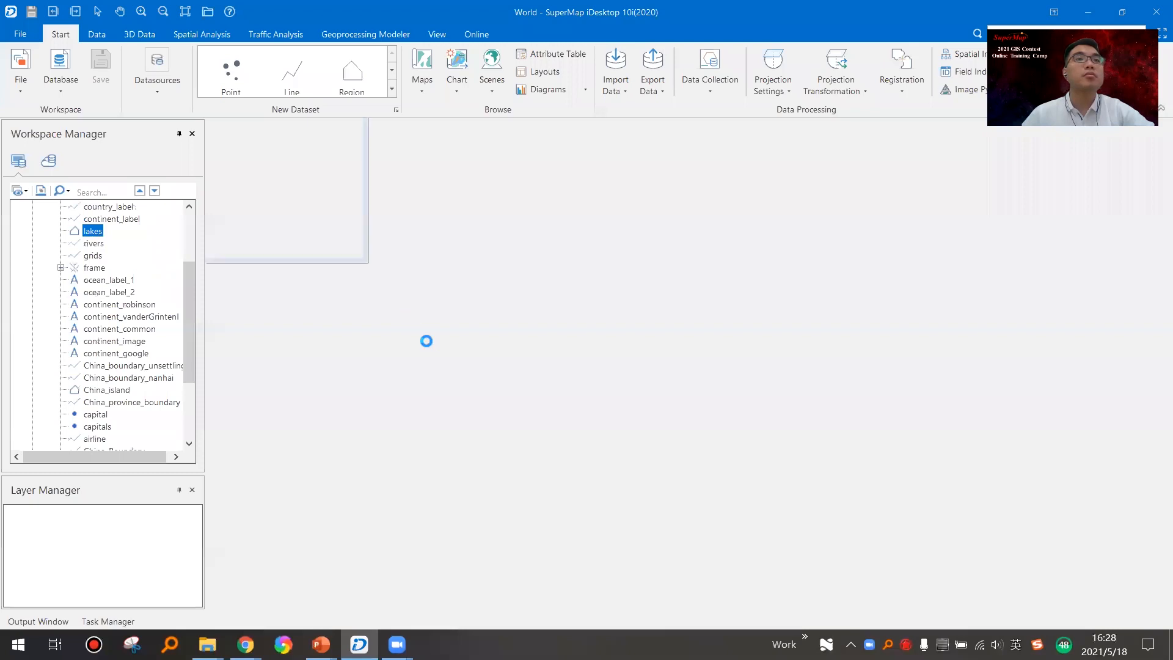
# Step: Make the lakes@World layer editable, with the map centred around the Caspian Sea region
pyautogui.moveTo(909, 281); pyautogui.dragTo(620, 353)
pyautogui.scroll(4, 685, 312)
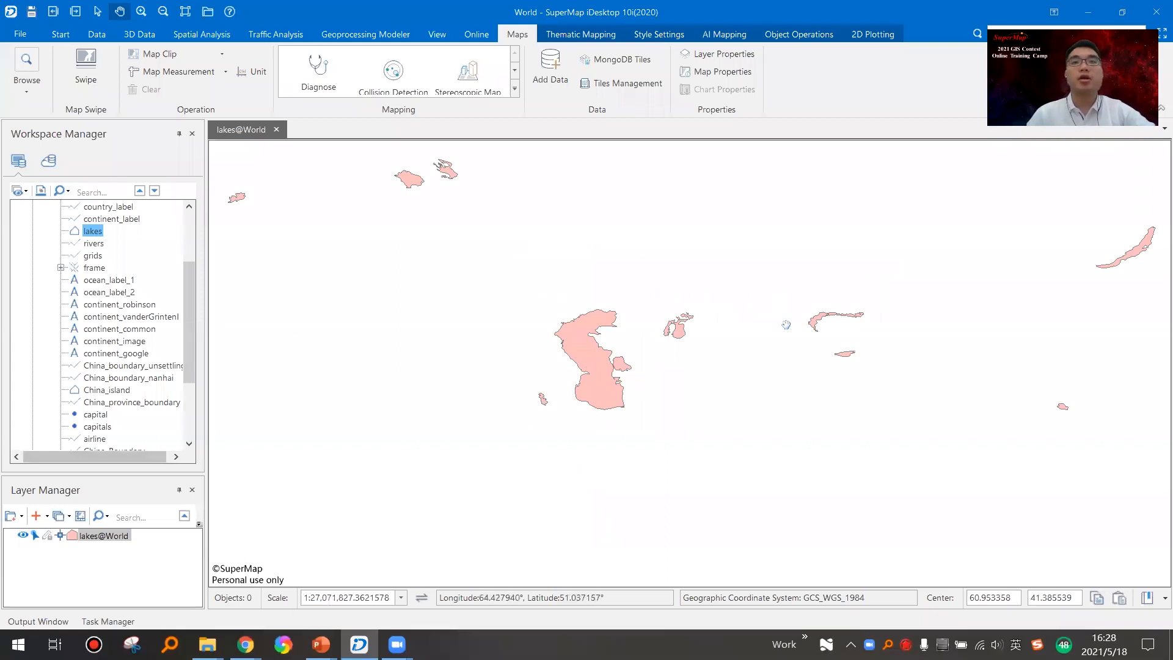
pyautogui.moveTo(723, 284); pyautogui.dragTo(724, 335)
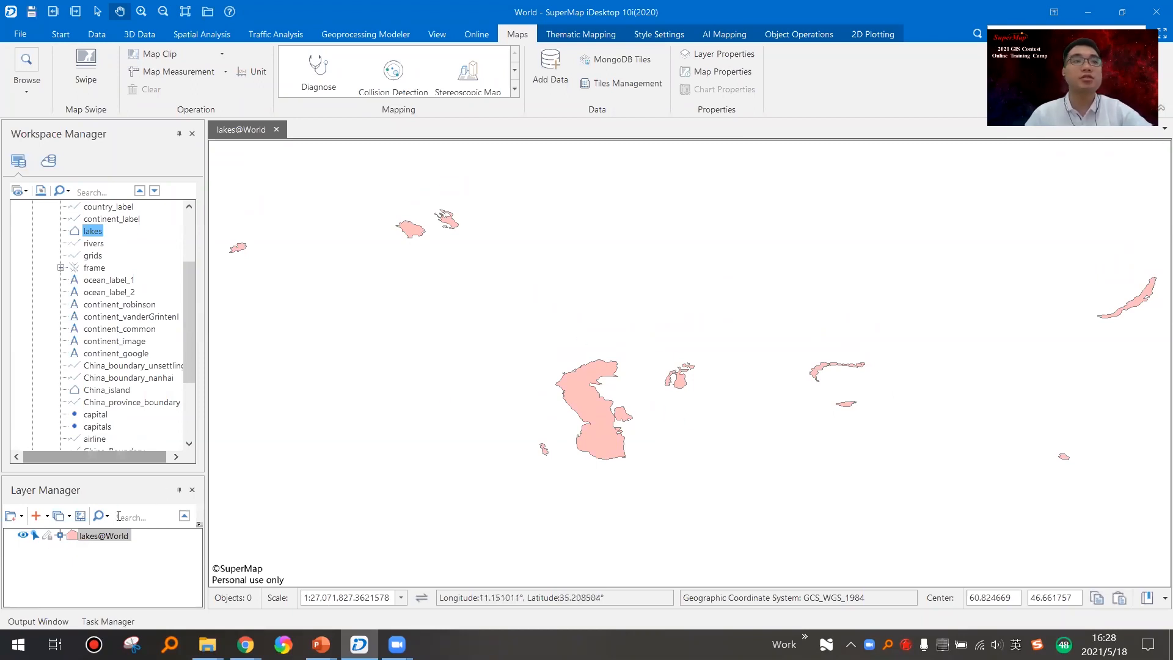
pyautogui.click(47, 536)
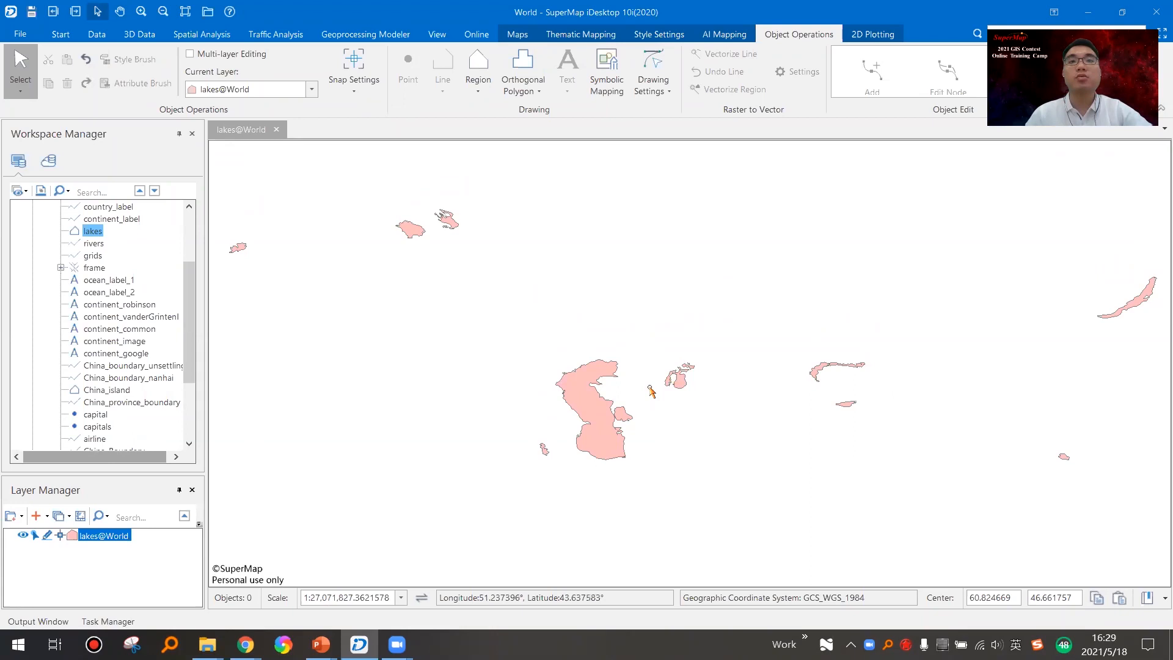
# Step: Delete the two neighbouring lake regions immediately east of the Caspian Sea
pyautogui.click(679, 381)
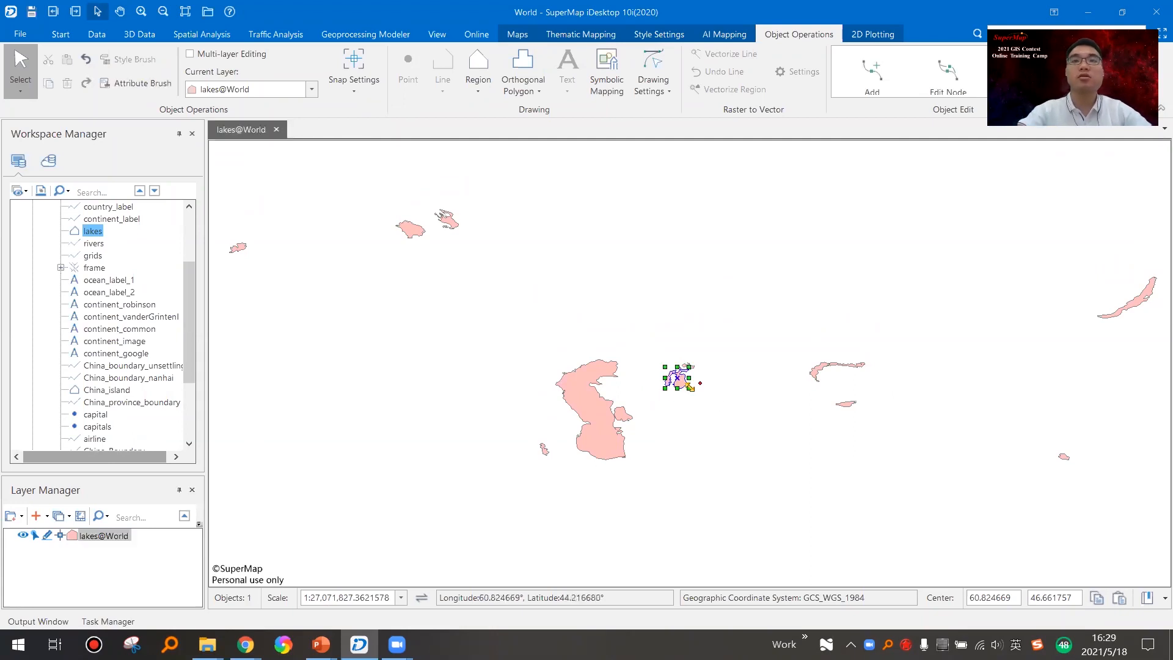
pyautogui.press('Delete')
pyautogui.click(686, 366)
pyautogui.rightClick(686, 365)
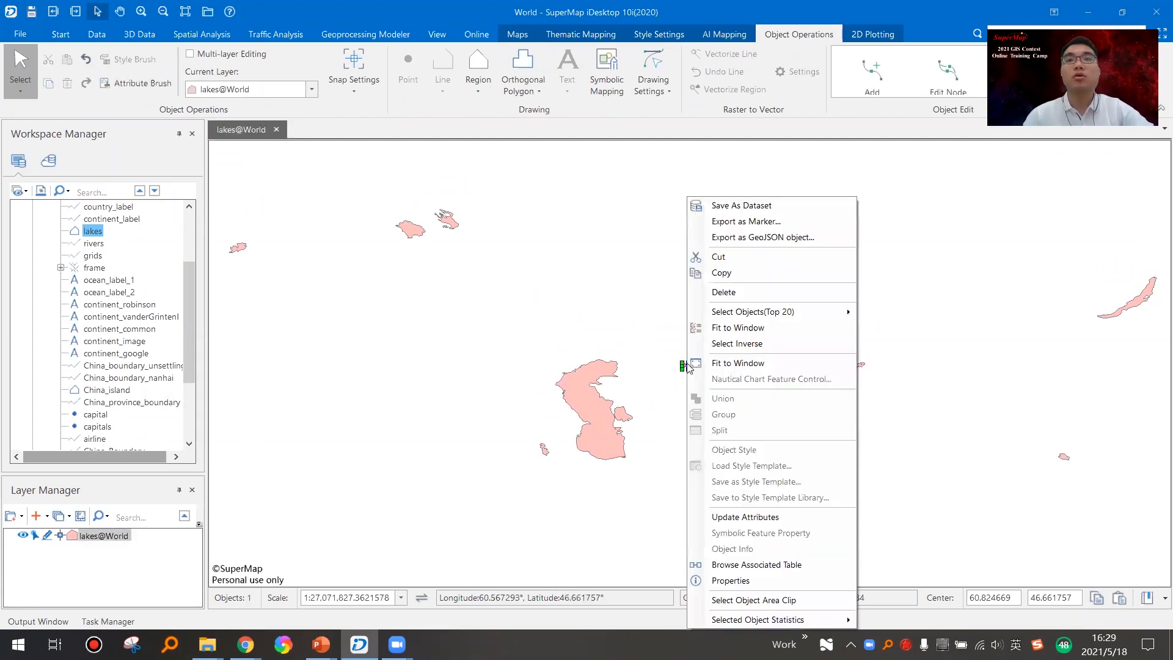
pyautogui.click(736, 294)
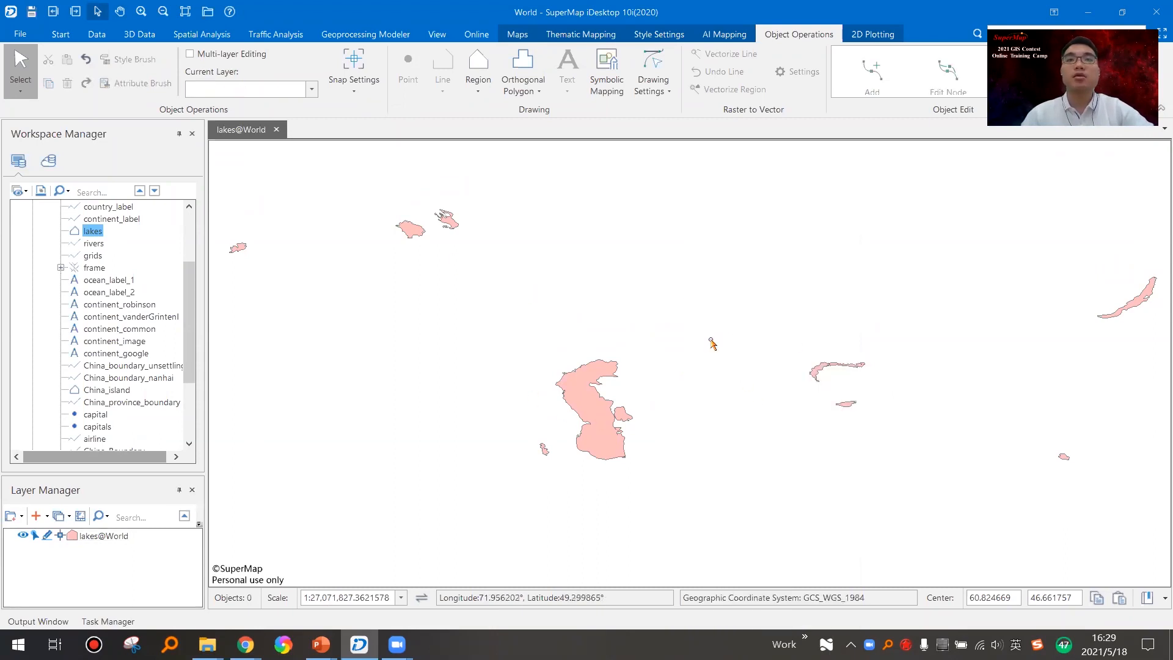
# Step: Enlarge the western of the two neighbouring lakes northwest of the Caspian Sea to roughly five times its width
pyautogui.moveTo(711, 339); pyautogui.dragTo(837, 396)
pyautogui.click(458, 286)
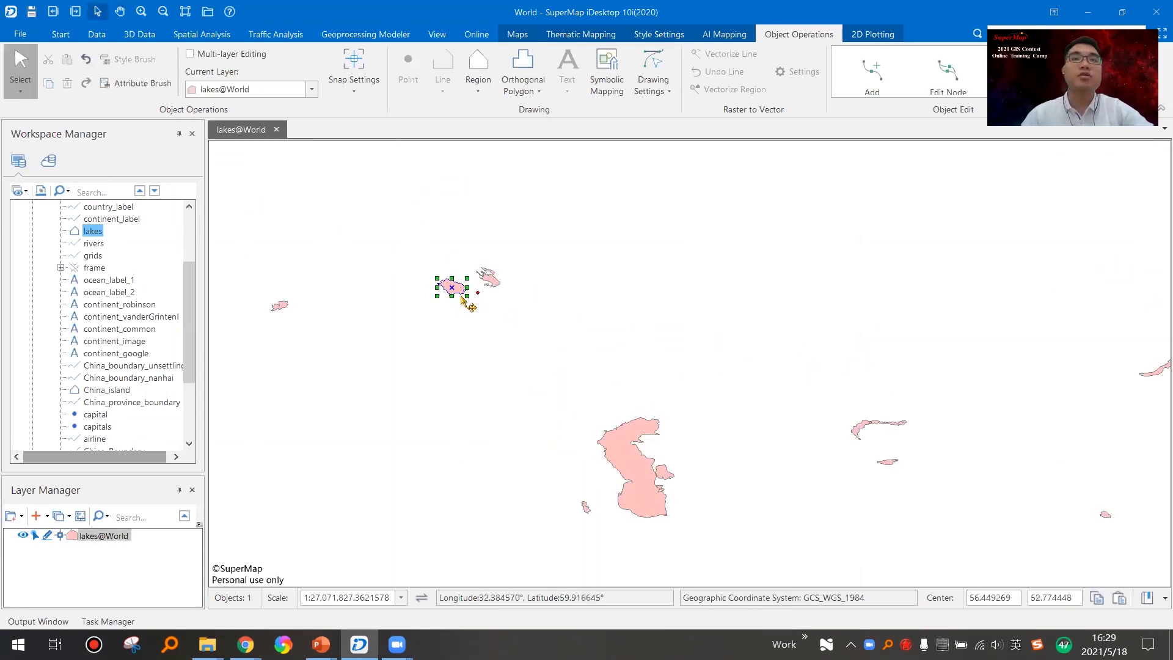
pyautogui.moveTo(466, 295); pyautogui.dragTo(603, 306)
pyautogui.click(472, 396)
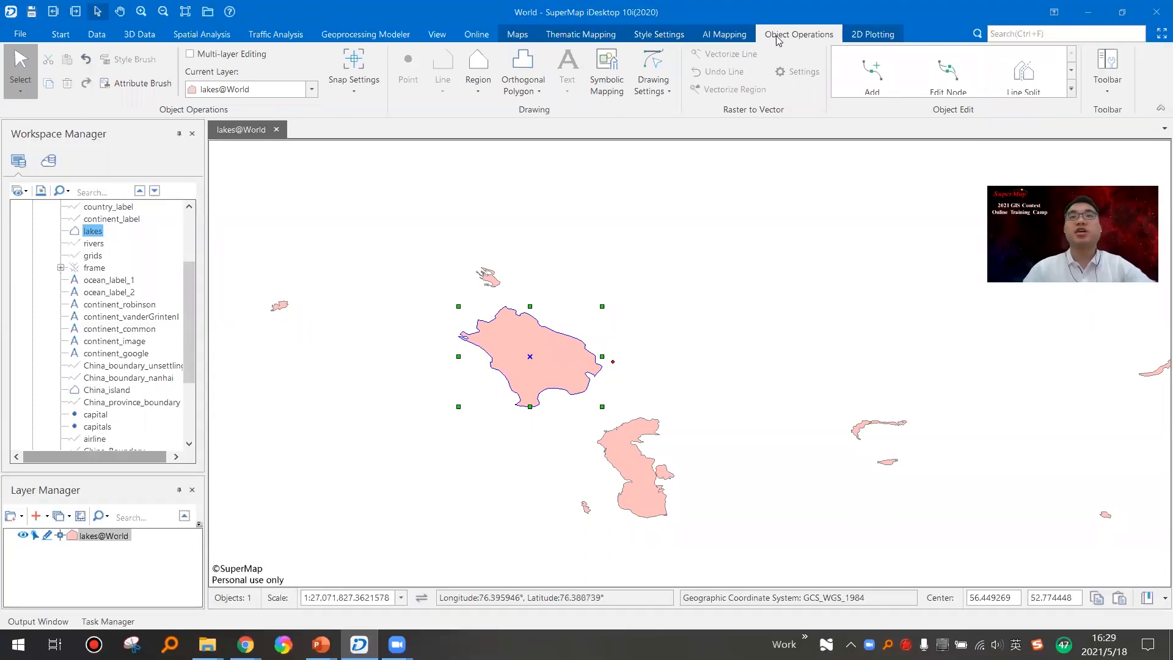
# Step: Split the enlarged lake northwest of the Caspian Sea in two with Line Split, along a diagonal line running northeast to southwest
pyautogui.click(1071, 89)
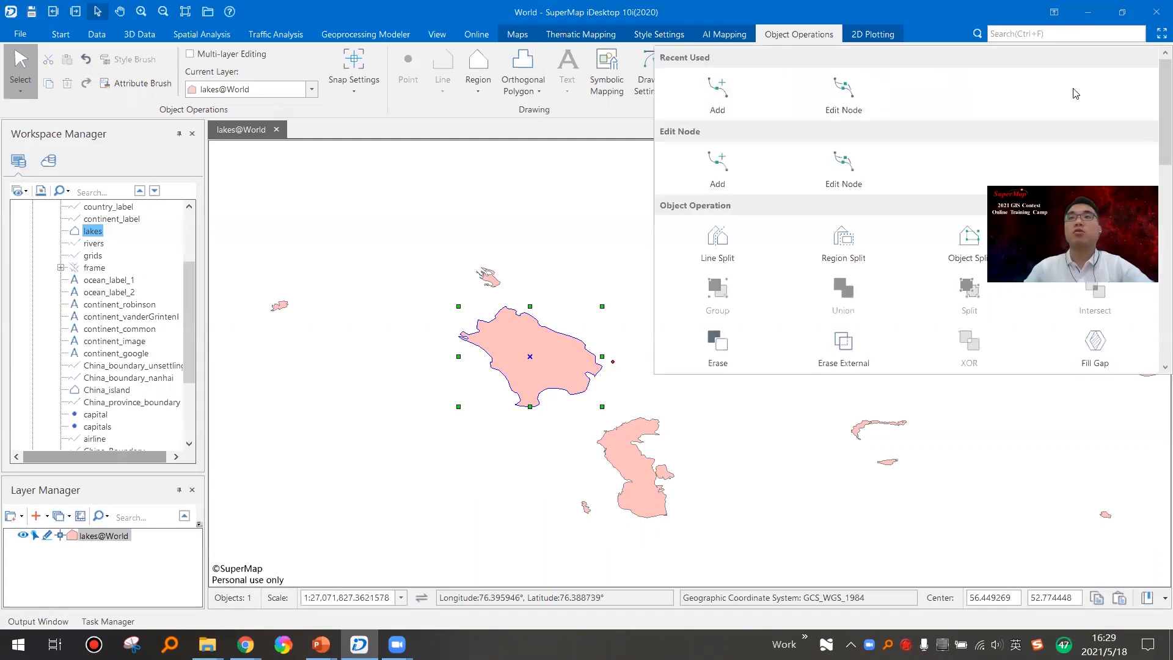
pyautogui.moveTo(1160, 141)
pyautogui.mouseDown()
pyautogui.moveTo(1157, 343)
pyautogui.moveTo(1157, 140)
pyautogui.mouseUp()
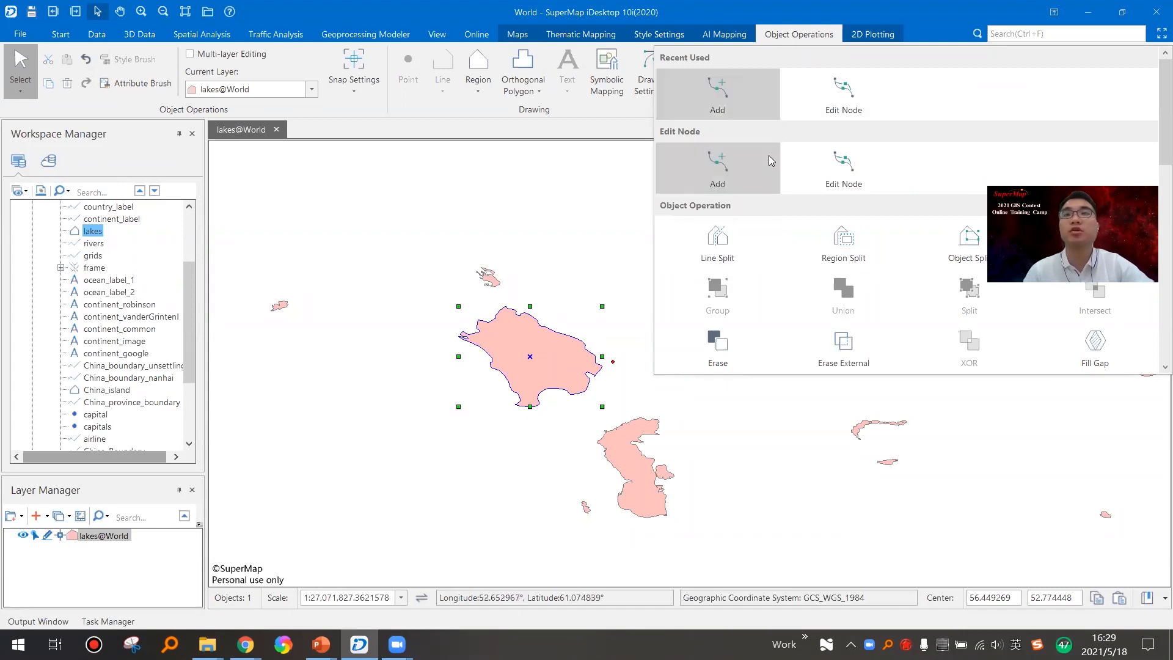
pyautogui.scroll(-1, 874, 248)
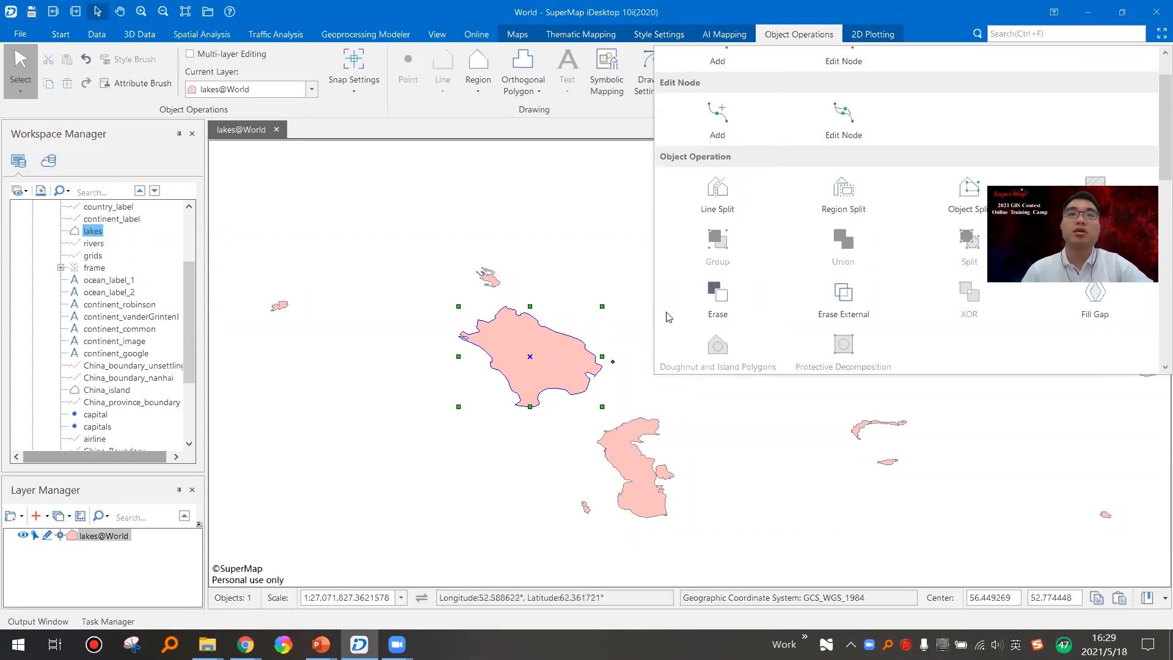
pyautogui.click(728, 206)
pyautogui.click(579, 294)
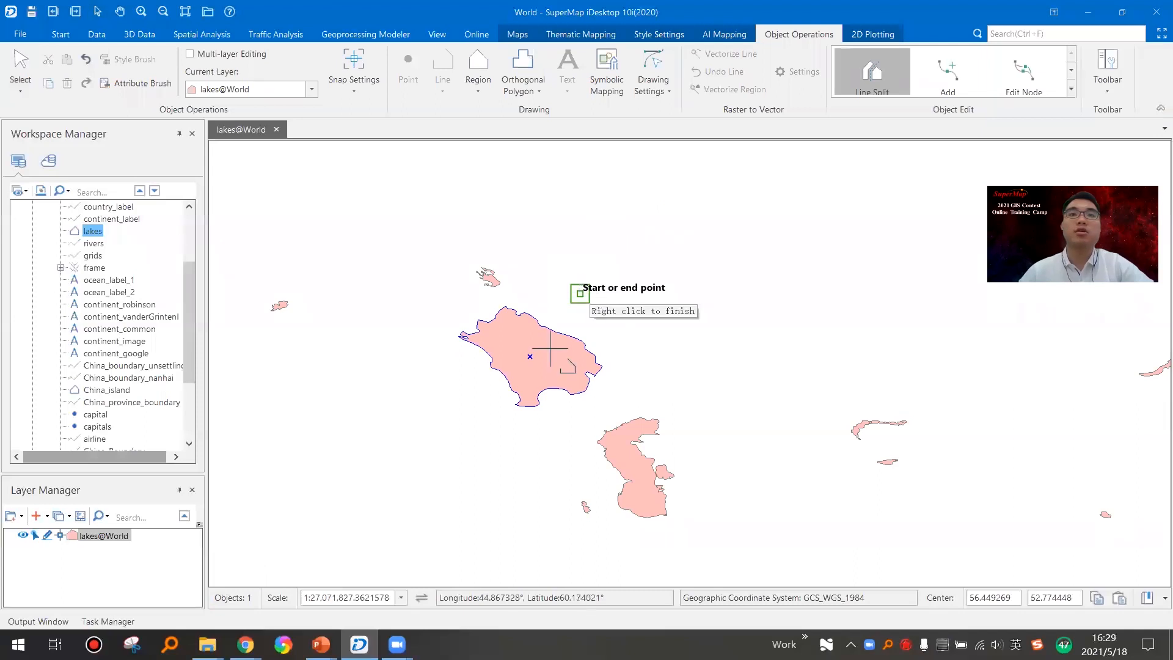
pyautogui.click(460, 460)
pyautogui.rightClick(558, 408)
# Step: Move the split-off eastern part of the lake eastward, clear of its western part and northeast of the Caspian Sea
pyautogui.click(665, 343)
pyautogui.moveTo(557, 364); pyautogui.dragTo(765, 313)
pyautogui.click(752, 402)
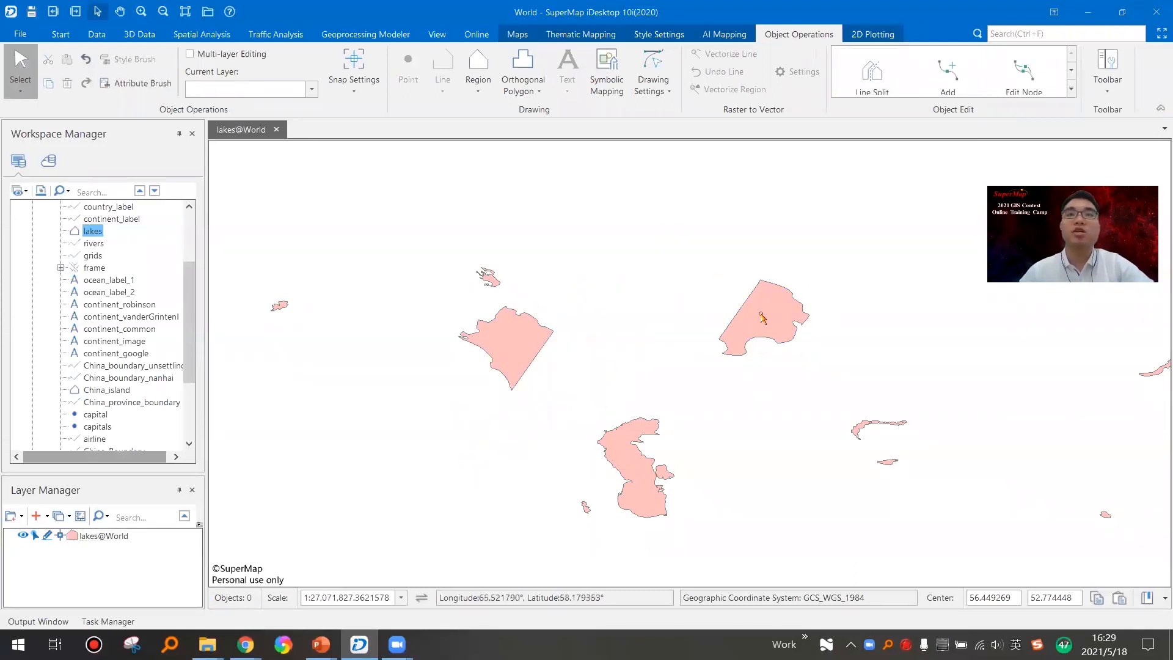
pyautogui.click(1071, 91)
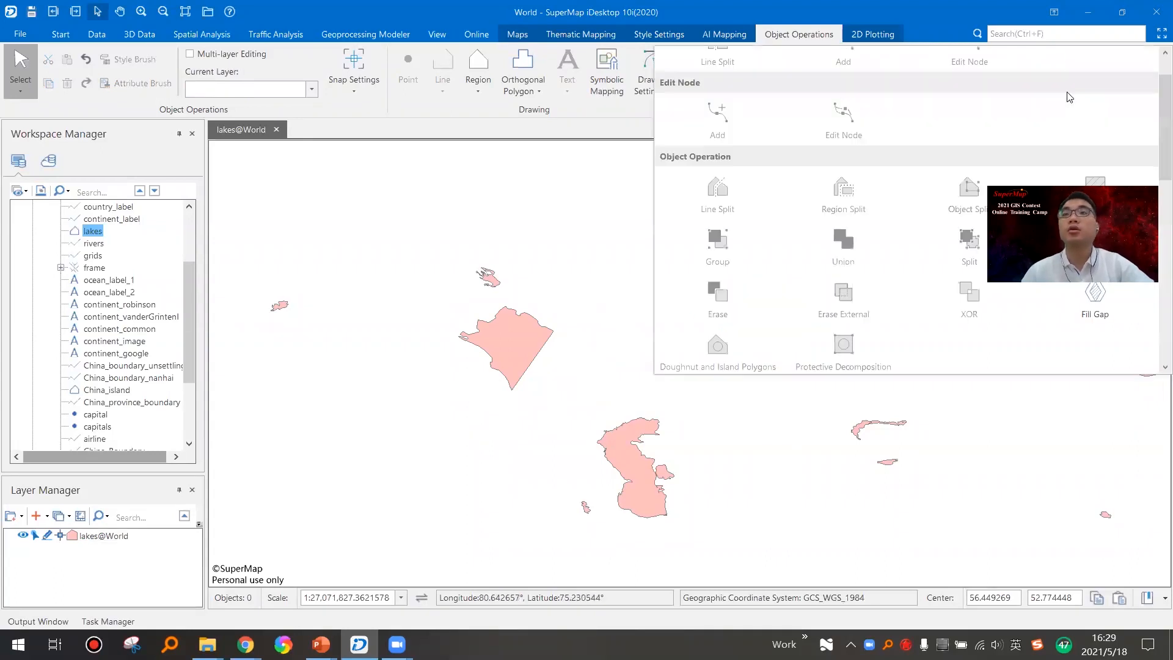
pyautogui.moveTo(1156, 150); pyautogui.dragTo(1156, 330)
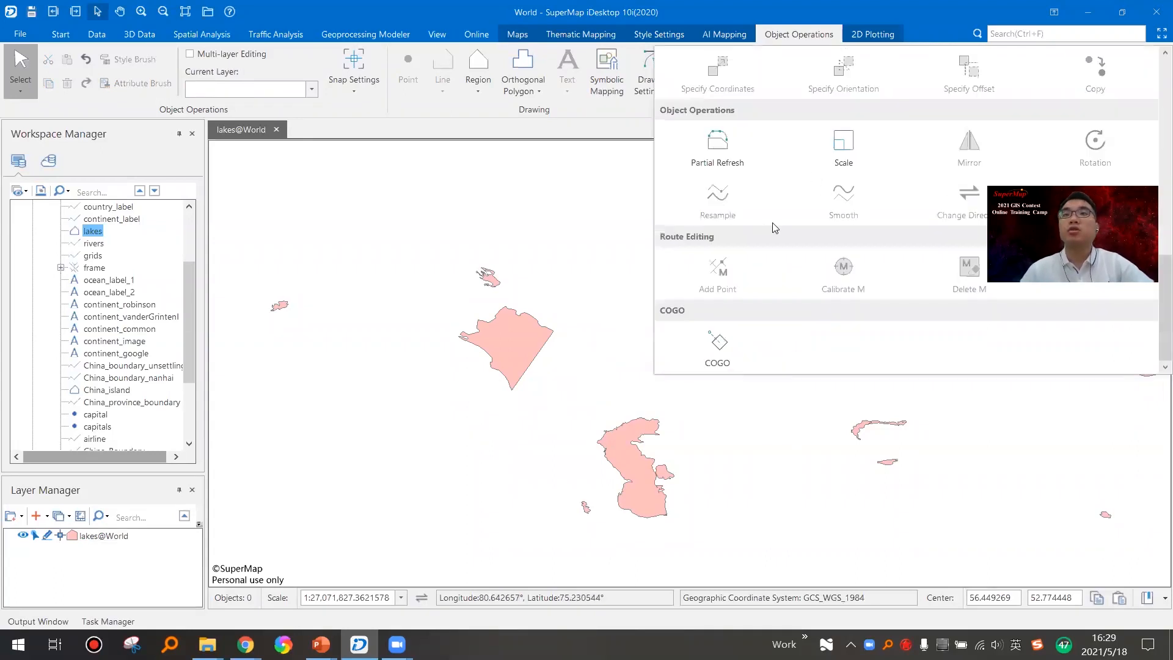
pyautogui.click(568, 269)
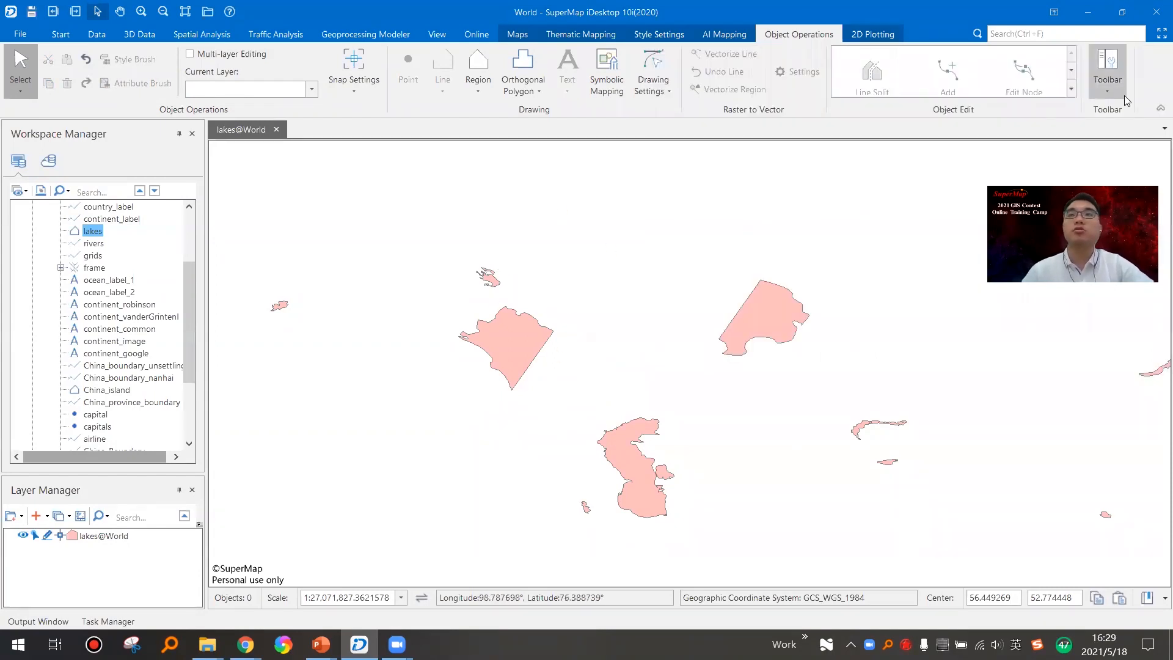
pyautogui.click(1070, 91)
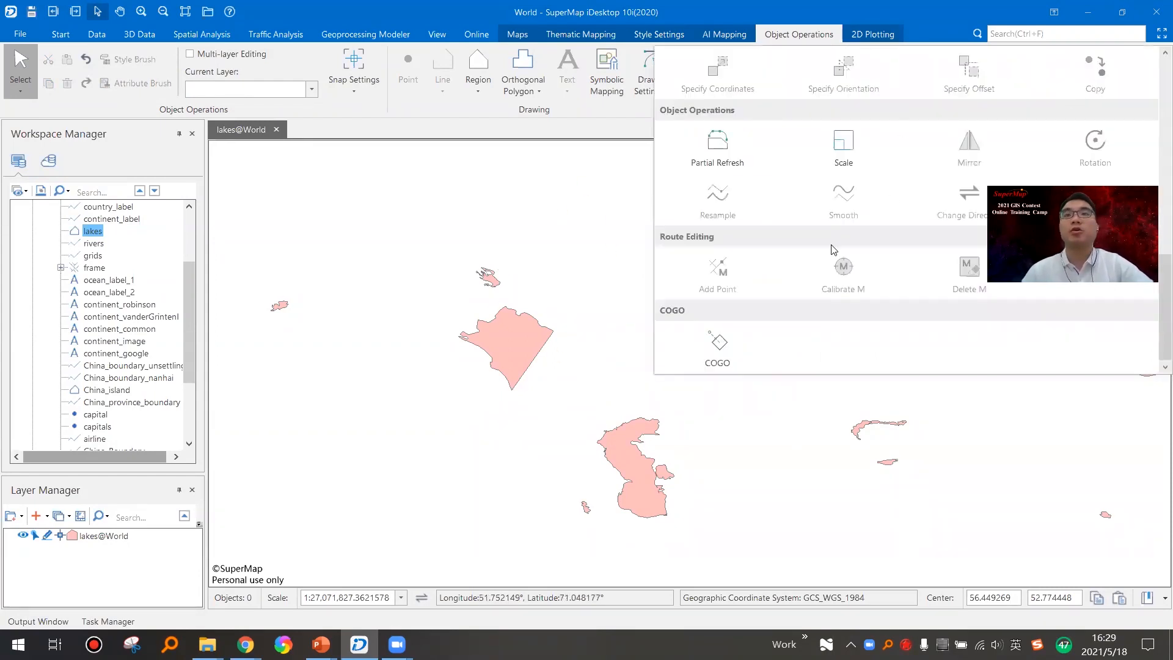
pyautogui.click(588, 231)
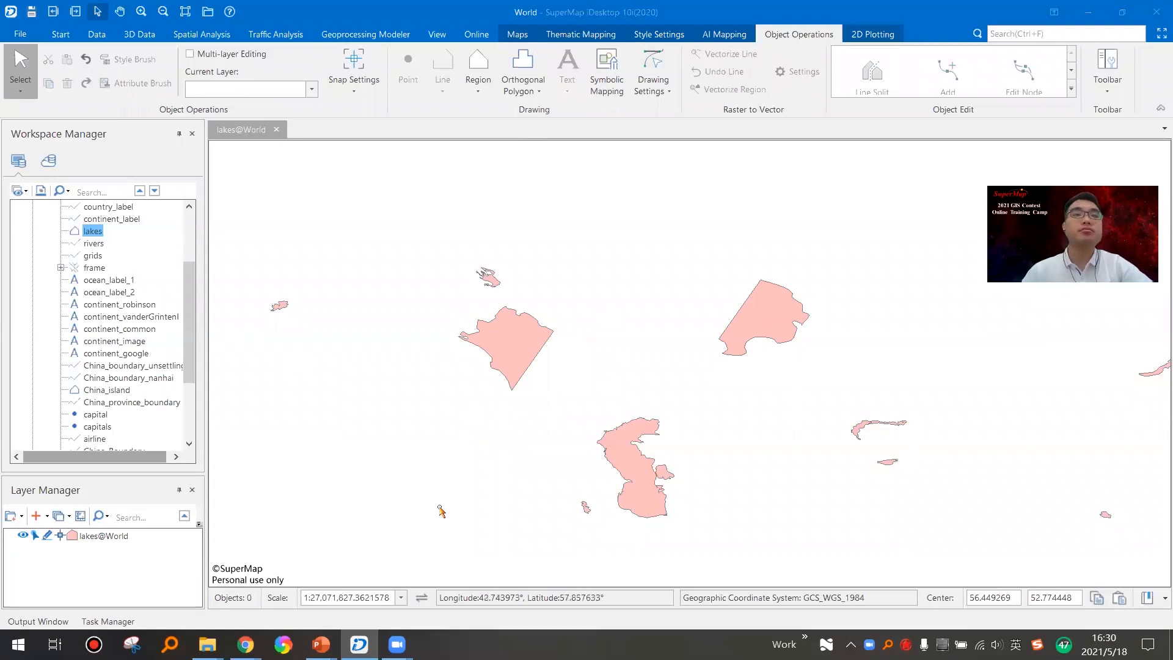
# Step: Switch to the PowerPoint training presentation and show the Demo – Vectorization slide
pyautogui.moveTo(321, 644)
pyautogui.click(387, 584)
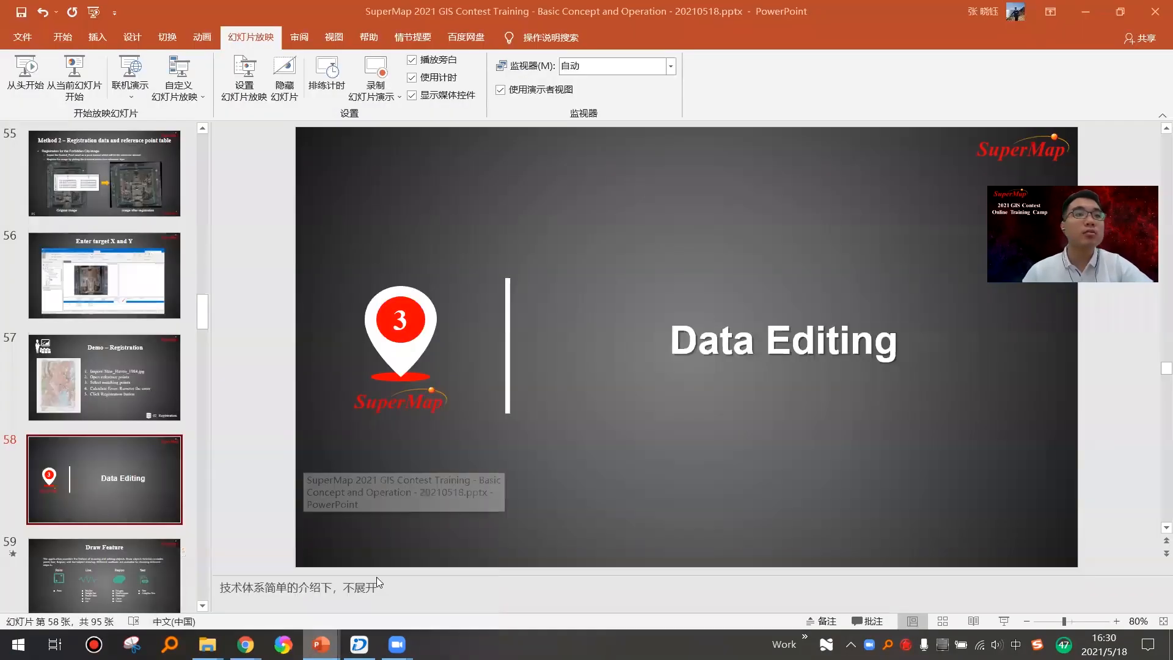
pyautogui.scroll(-2, 124, 479)
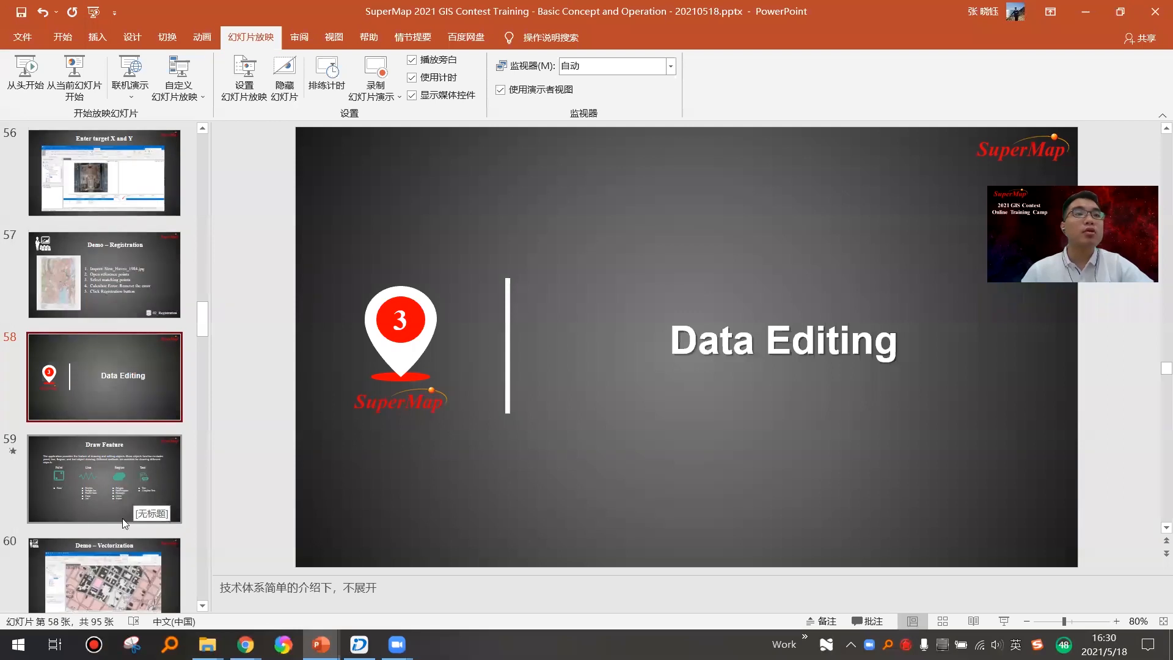
pyautogui.scroll(-2, 122, 518)
pyautogui.click(146, 462)
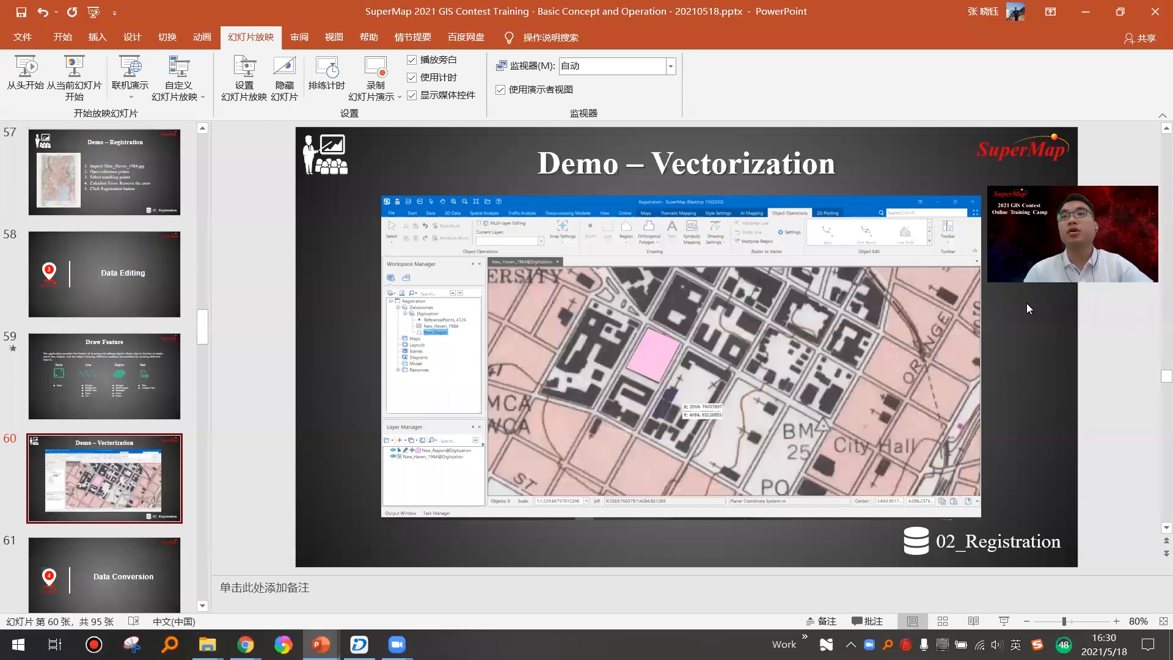
# Step: Return to SuperMap iDesktop and make the lakes@World layer editable, with the empty area west of the Caspian Sea in view
pyautogui.click(1081, 13)
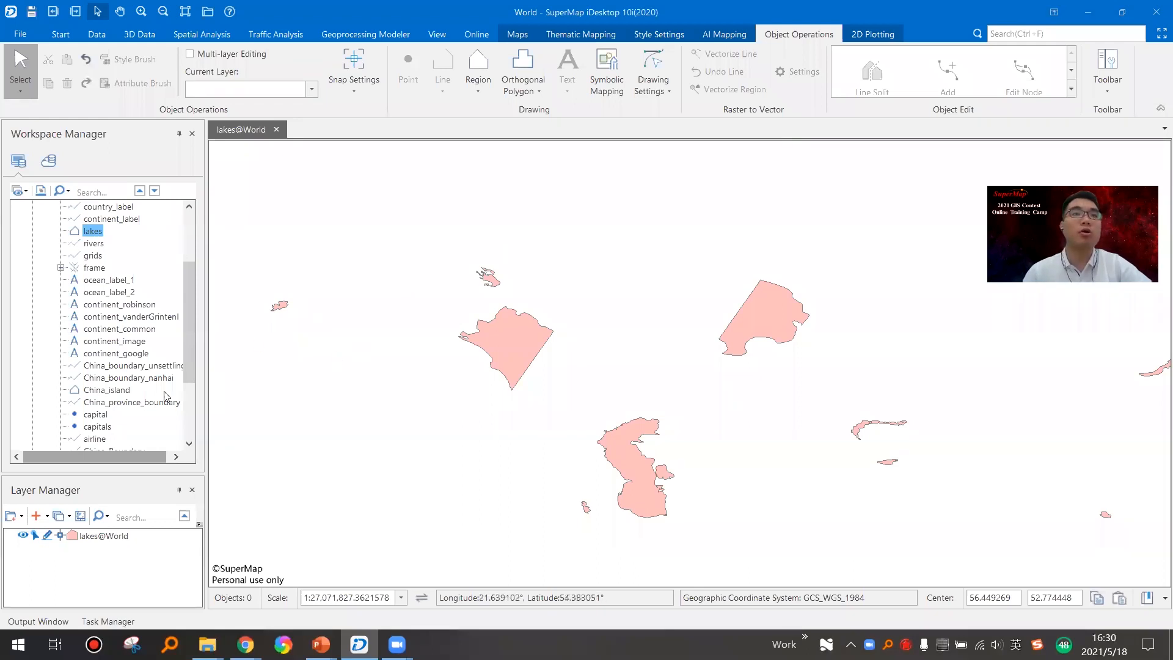
pyautogui.scroll(3, 86, 283)
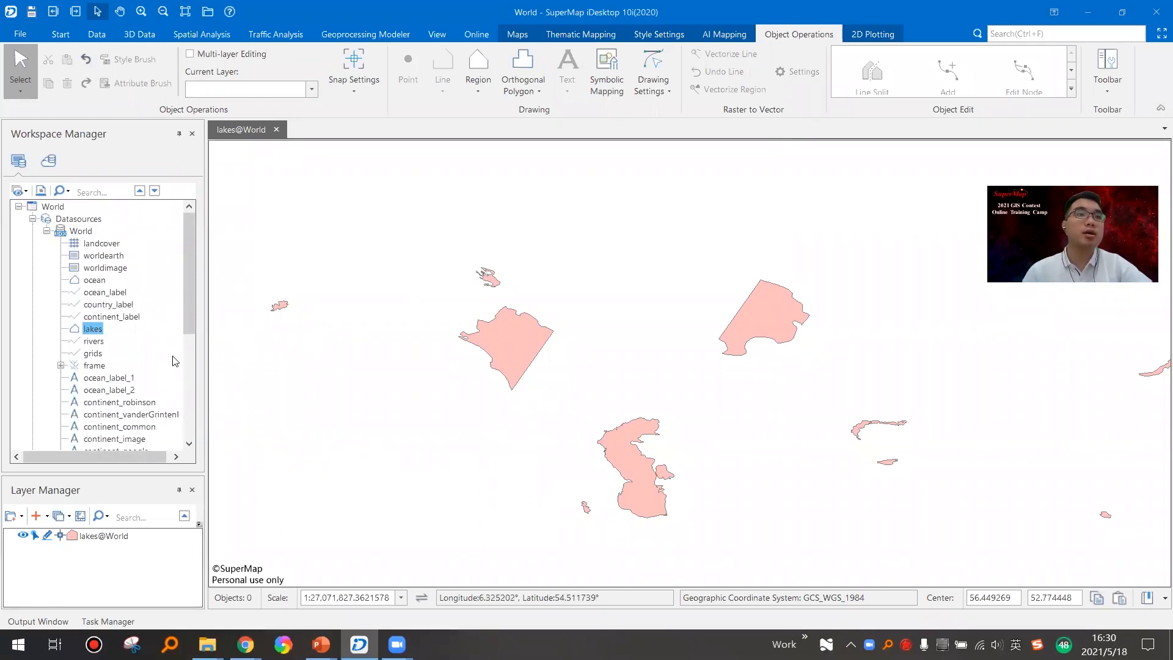
pyautogui.moveTo(444, 416); pyautogui.dragTo(576, 312)
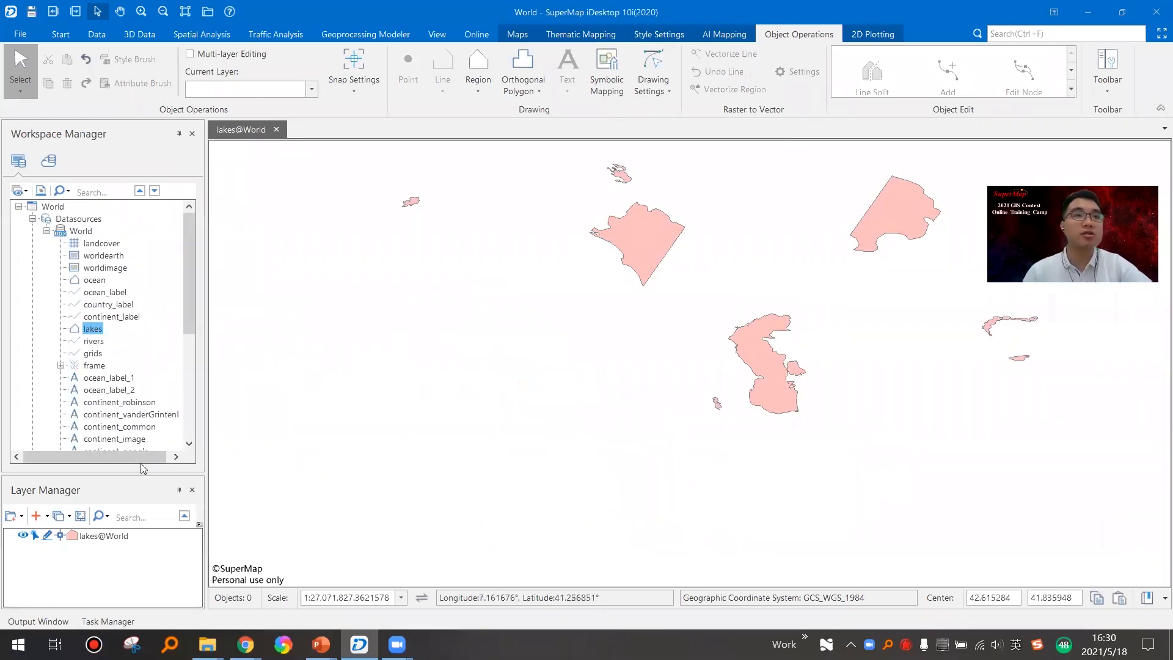
pyautogui.click(48, 536)
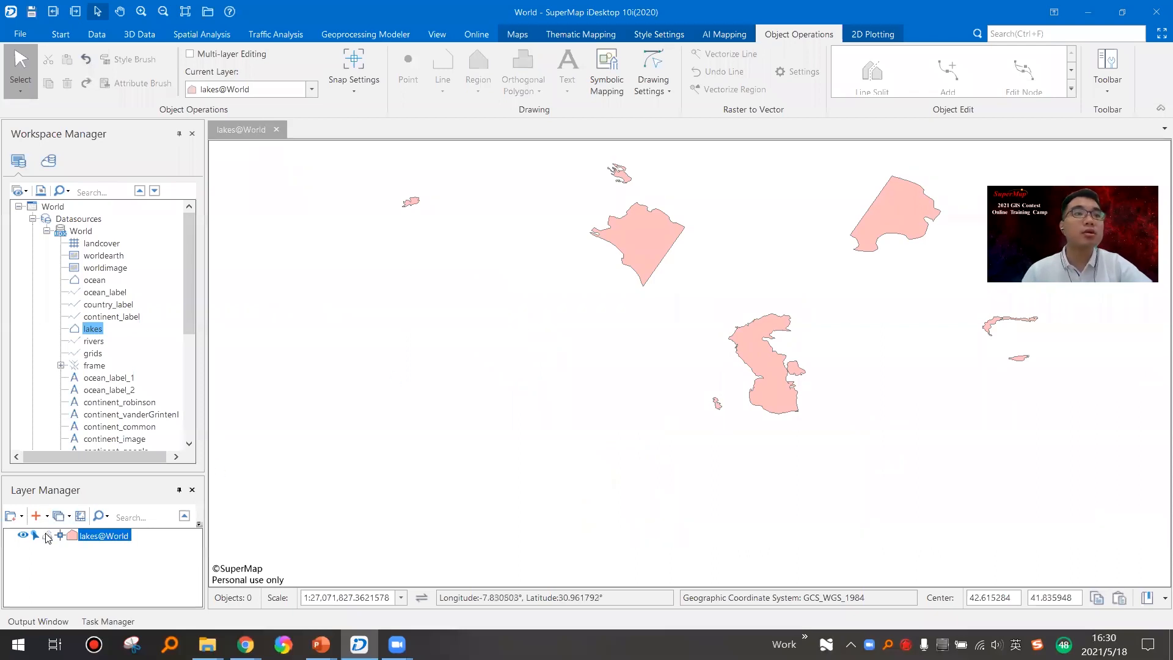
# Step: Draw a seven-sided polygon region in the empty area west of the Caspian Sea
pyautogui.click(483, 86)
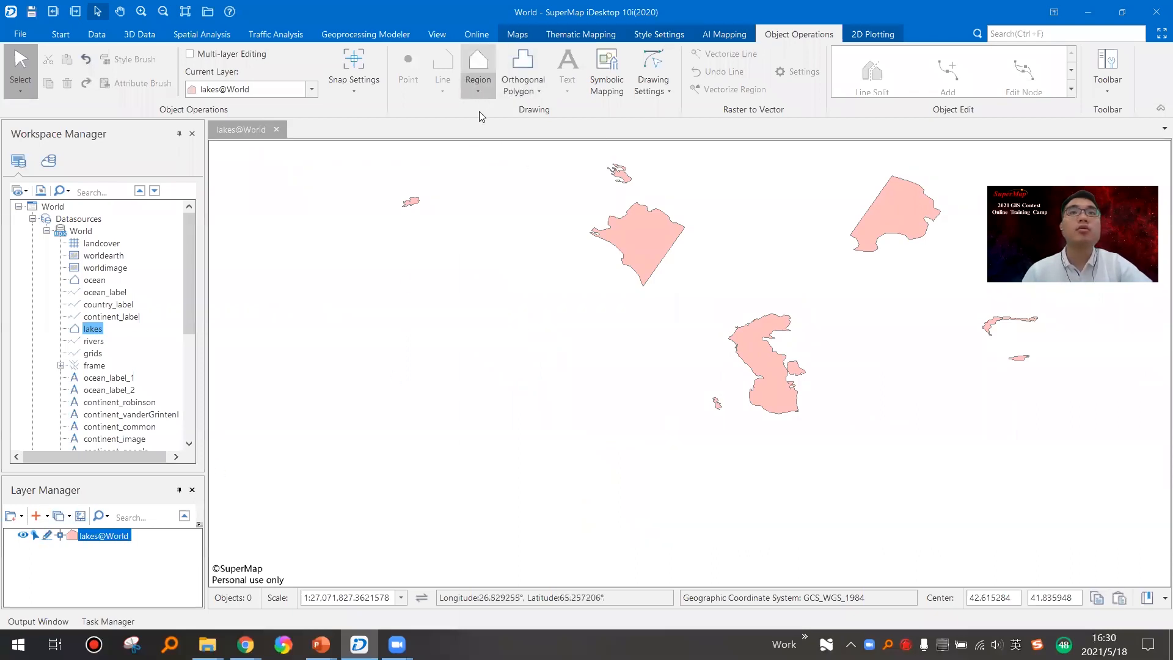
pyautogui.click(484, 135)
pyautogui.click(456, 324)
pyautogui.click(447, 393)
pyautogui.click(529, 461)
pyautogui.click(587, 358)
pyautogui.click(566, 299)
pyautogui.click(501, 283)
pyautogui.rightClick(501, 283)
# Step: Draw a second, slightly smaller polygon region immediately west of the first drawn polygon
pyautogui.click(322, 278)
pyautogui.click(293, 324)
pyautogui.click(356, 394)
pyautogui.click(390, 394)
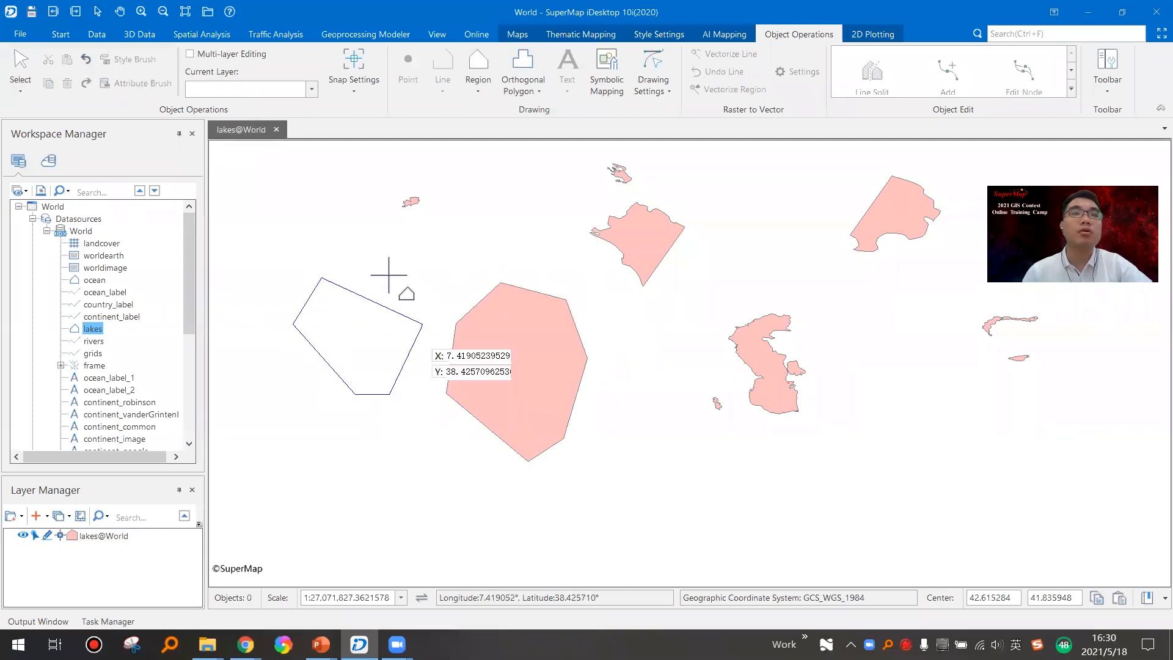
pyautogui.click(415, 295)
pyautogui.click(363, 248)
pyautogui.rightClick(364, 248)
# Step: Draw a third polygon region just south of the Caspian Sea and end region drawing
pyautogui.click(673, 440)
pyautogui.click(671, 493)
pyautogui.click(724, 533)
pyautogui.click(787, 521)
pyautogui.click(790, 500)
pyautogui.click(767, 468)
pyautogui.click(735, 444)
pyautogui.rightClick(736, 445)
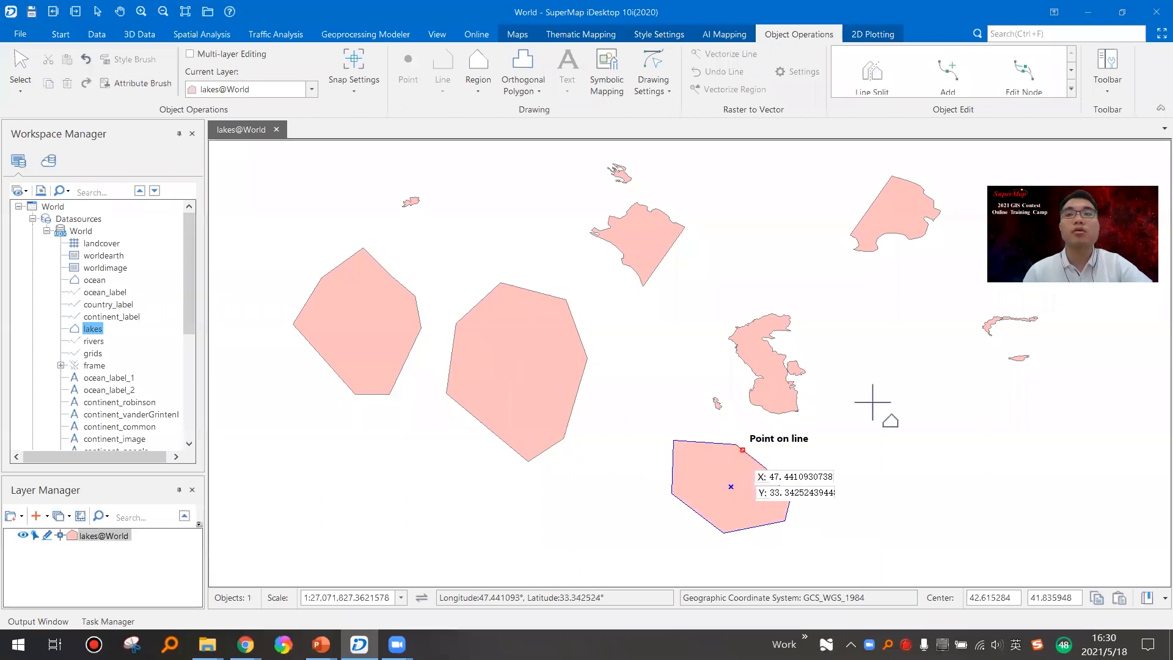
pyautogui.rightClick(923, 403)
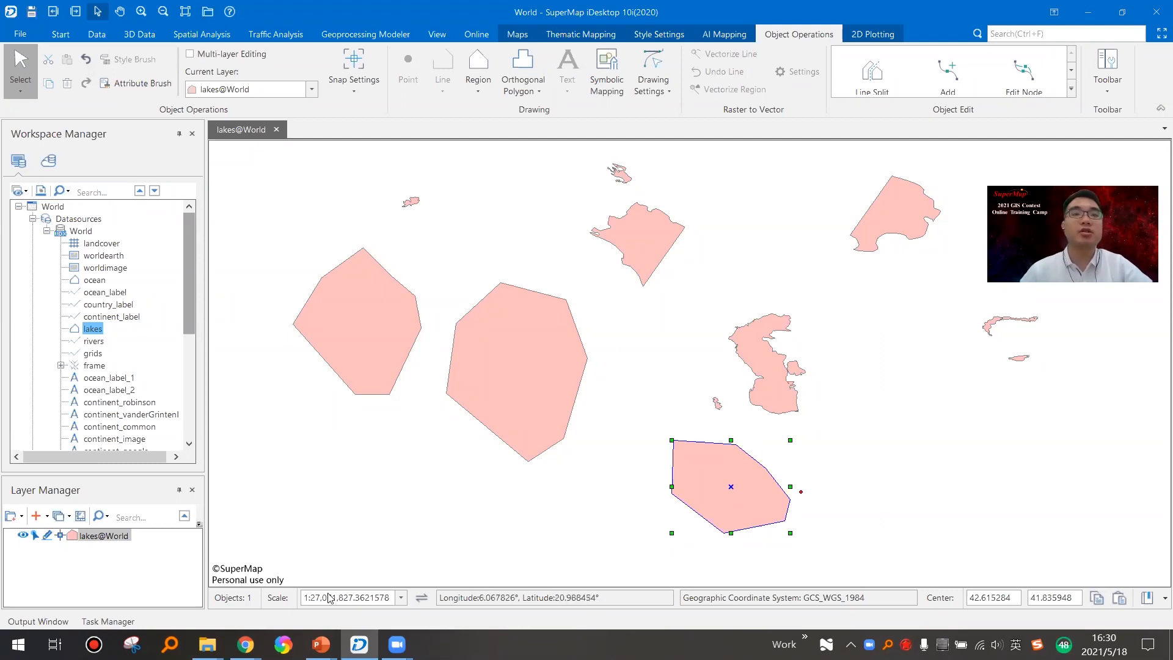
# Step: Switch to the PowerPoint presentation and show the Data Conversion section slide
pyautogui.click(321, 644)
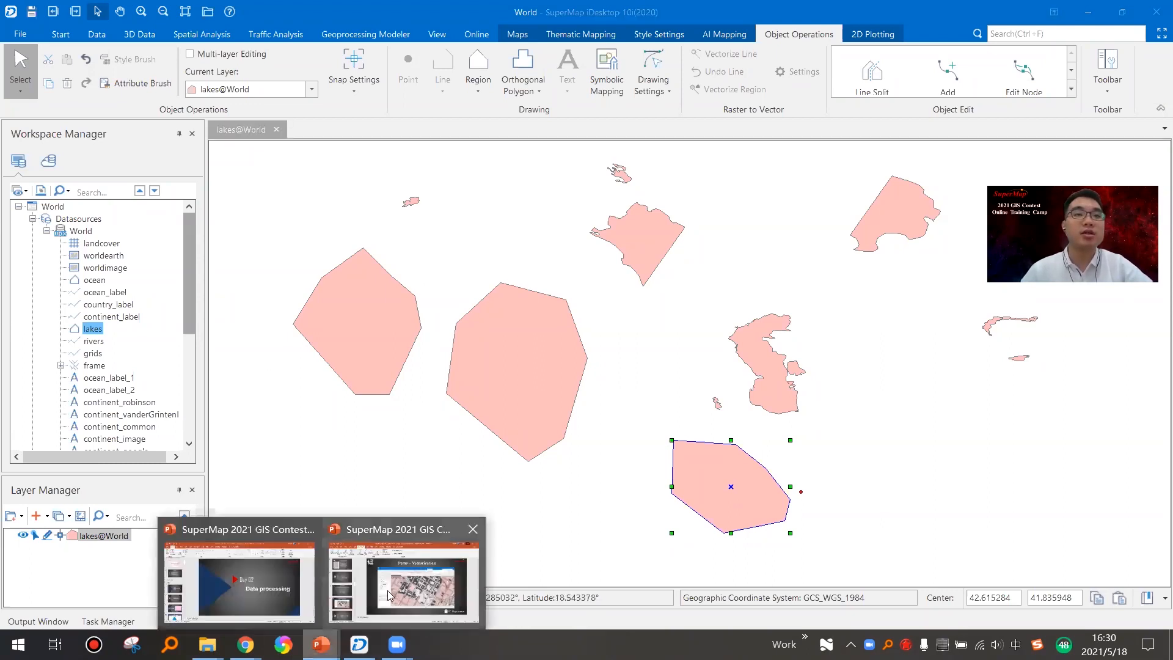
pyautogui.click(337, 534)
pyautogui.scroll(-2, 123, 362)
pyautogui.click(129, 394)
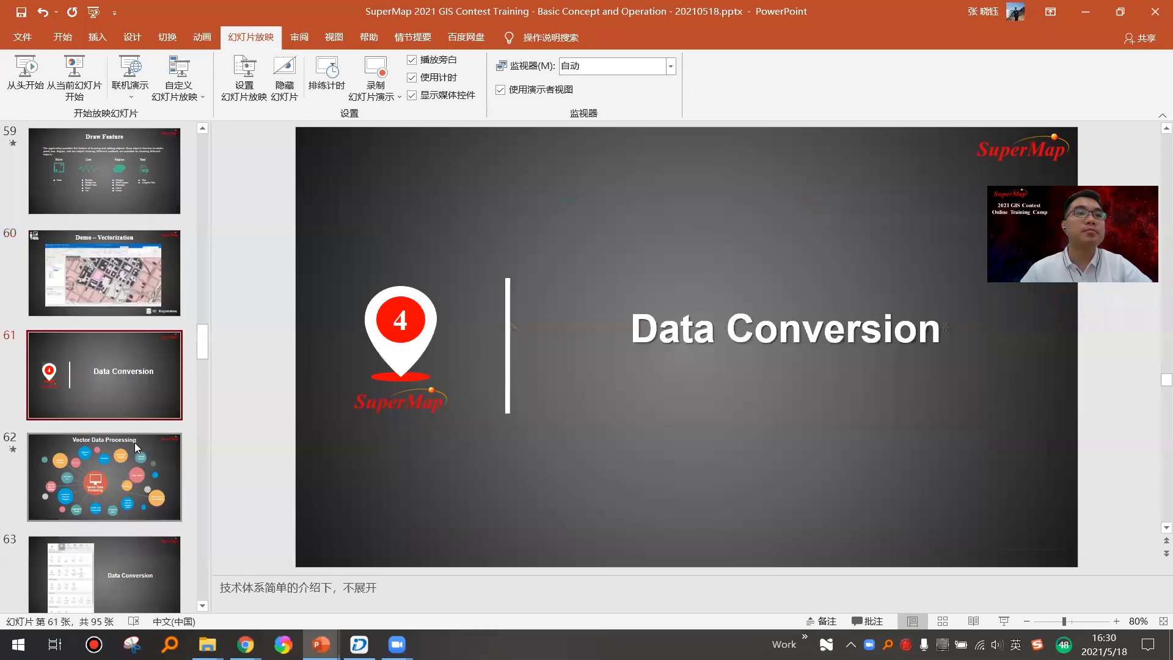
pyautogui.scroll(-1, 133, 437)
pyautogui.click(120, 367)
pyautogui.click(121, 310)
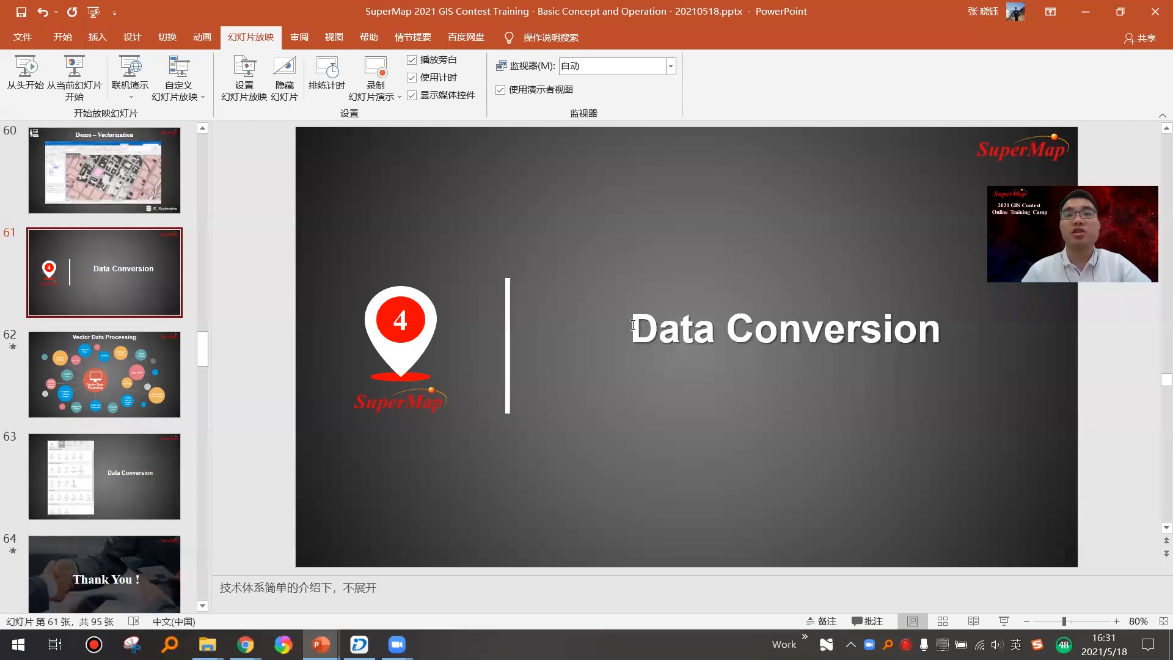
# Step: Switch back to SuperMap iDesktop and review the available data processing and dataset conversion tools
pyautogui.click(359, 643)
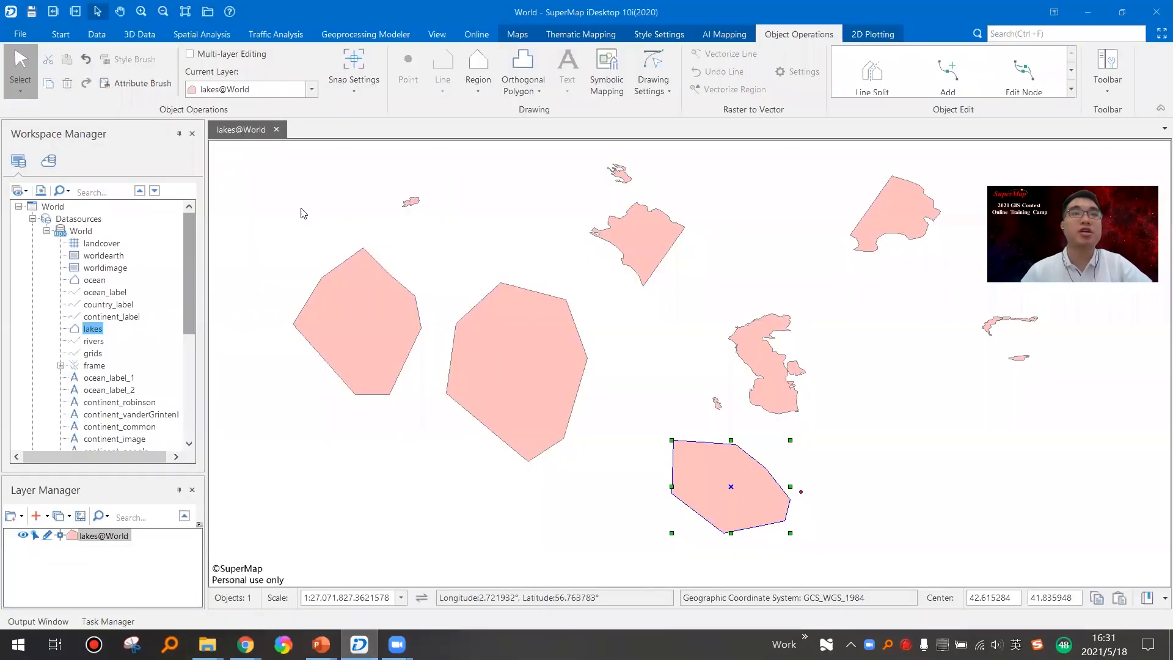
pyautogui.click(98, 34)
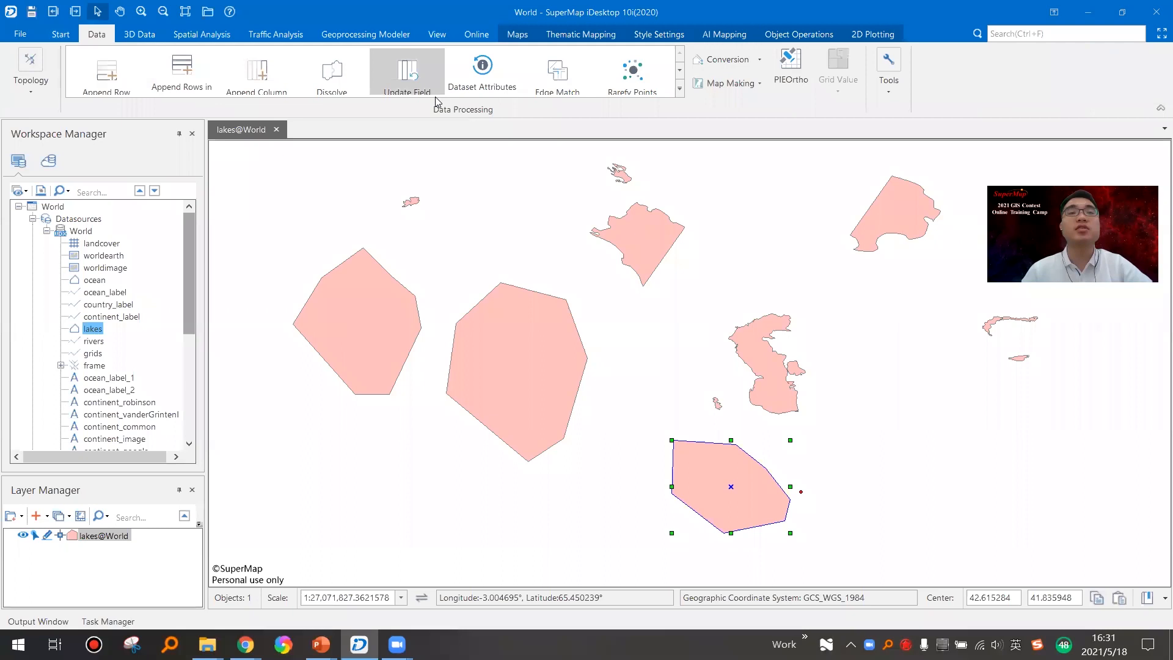
pyautogui.click(680, 90)
pyautogui.click(1131, 110)
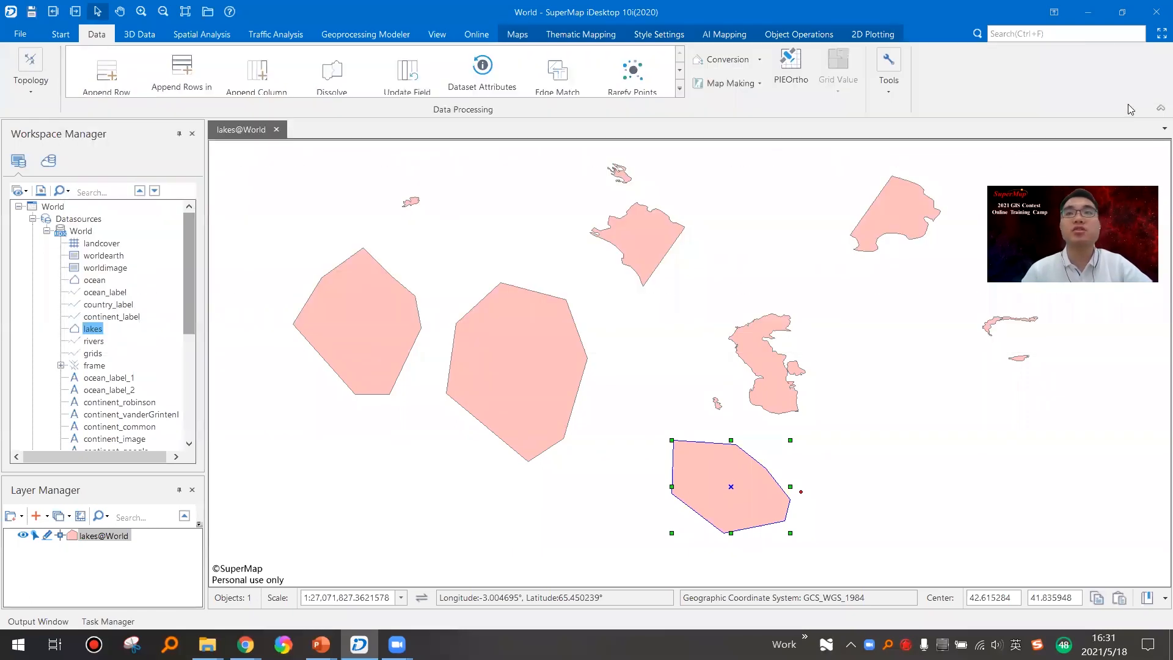
pyautogui.click(760, 60)
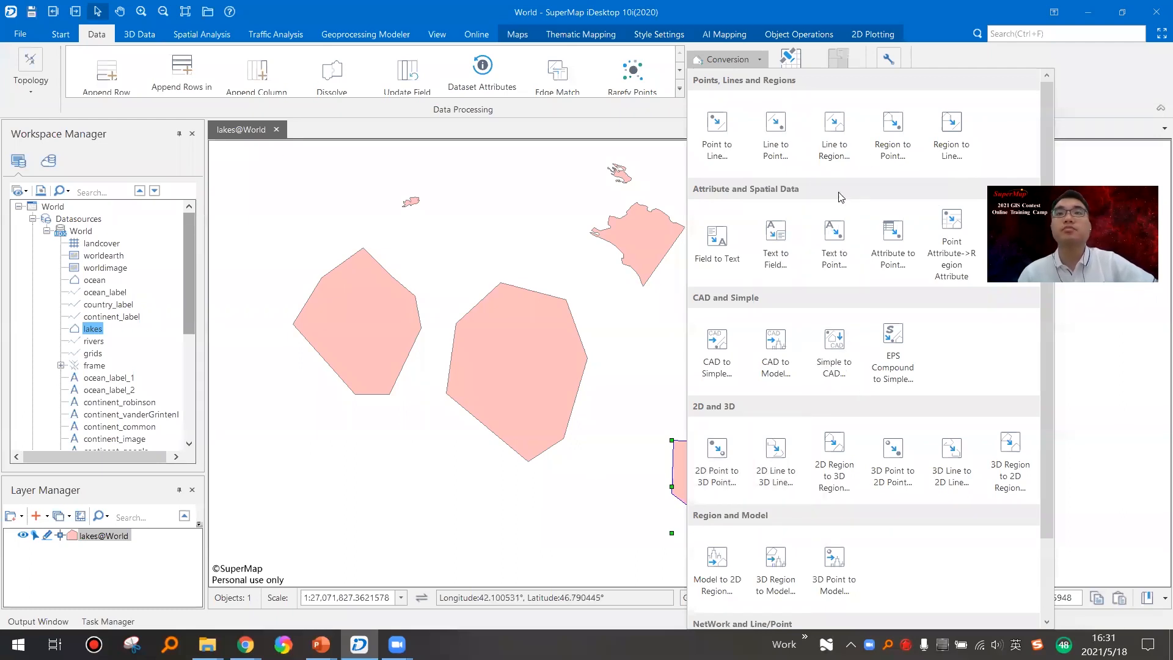
pyautogui.click(610, 424)
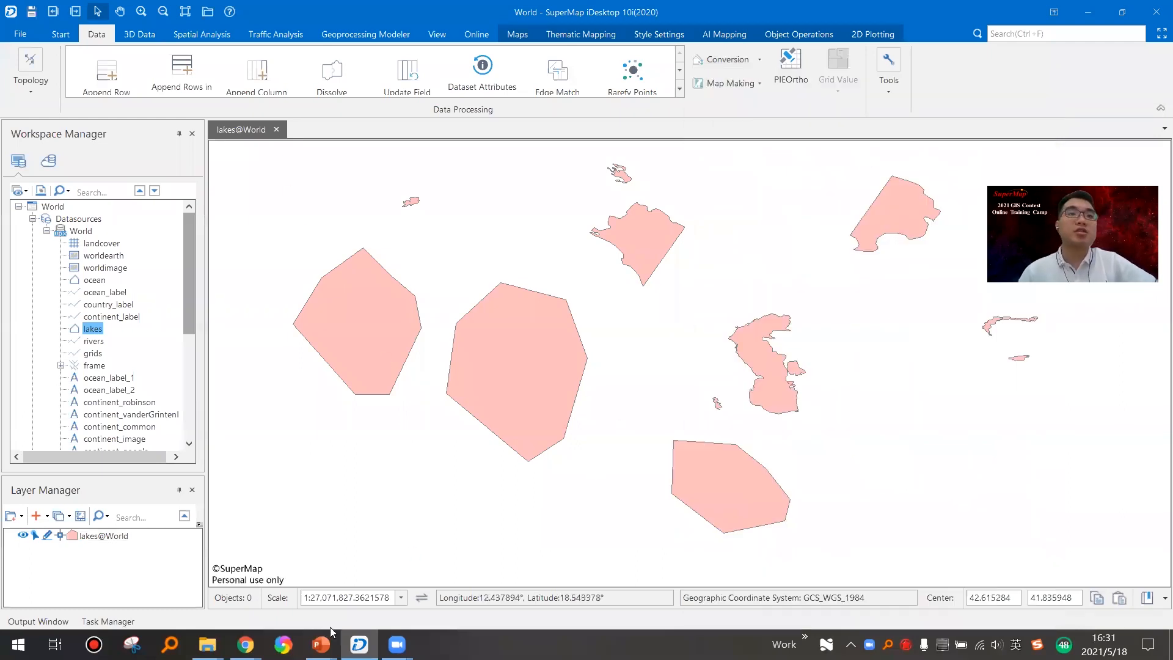
# Step: Switch to PowerPoint, show the Vector Data Processing slide and look back through the slides to the start of Day 2
pyautogui.click(322, 642)
pyautogui.click(371, 576)
pyautogui.scroll(-3, 120, 428)
pyautogui.scroll(2, 119, 428)
pyautogui.scroll(1, 119, 427)
pyautogui.click(119, 367)
pyautogui.scroll(6, 137, 423)
pyautogui.scroll(10, 136, 423)
pyautogui.scroll(5, 135, 420)
pyautogui.scroll(1, 136, 421)
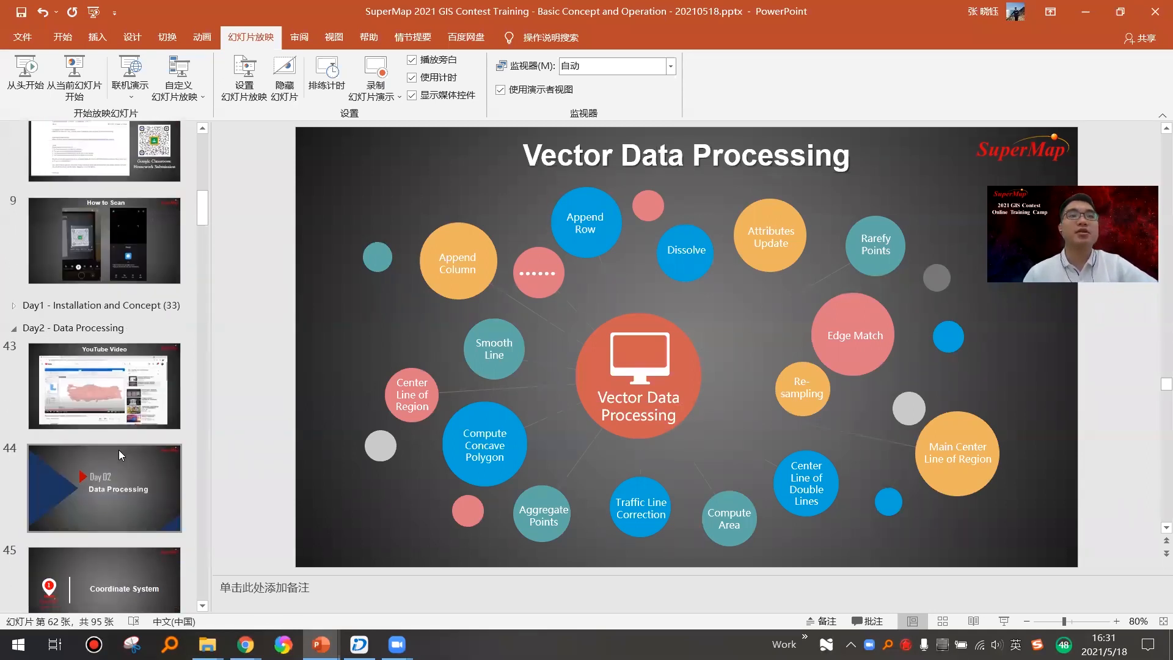
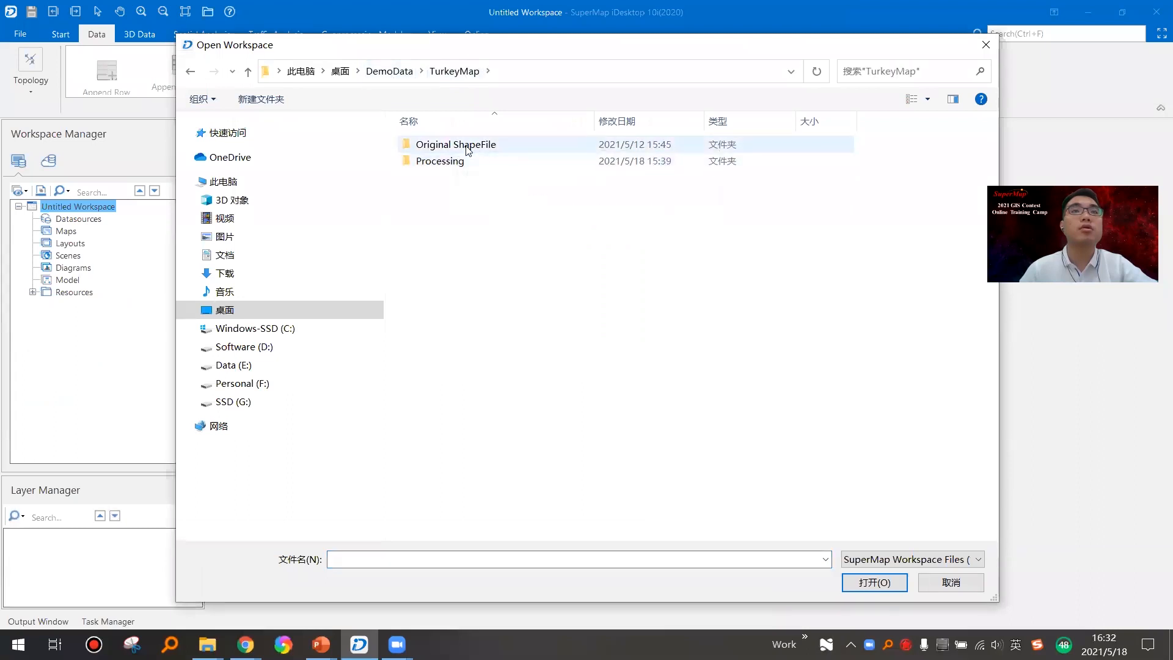
# Step: Open the TUR.smwu workspace from the Processing folder of the TurkeyMap demo data
pyautogui.doubleClick(439, 161)
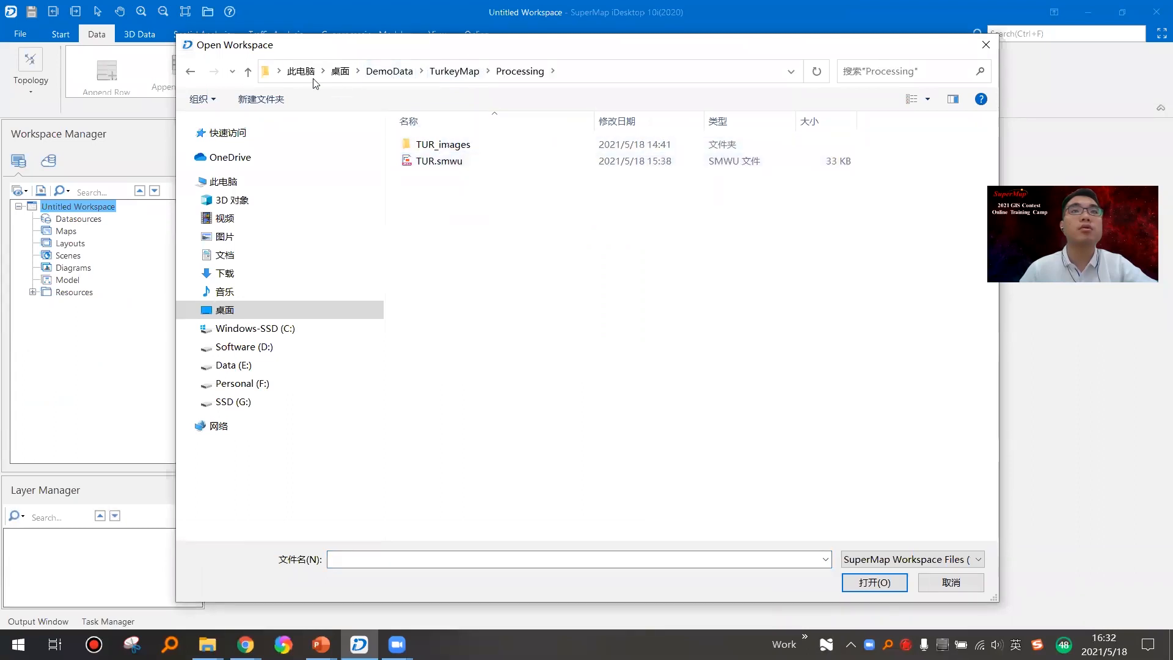
pyautogui.click(247, 72)
pyautogui.doubleClick(470, 160)
pyautogui.click(467, 162)
pyautogui.click(874, 582)
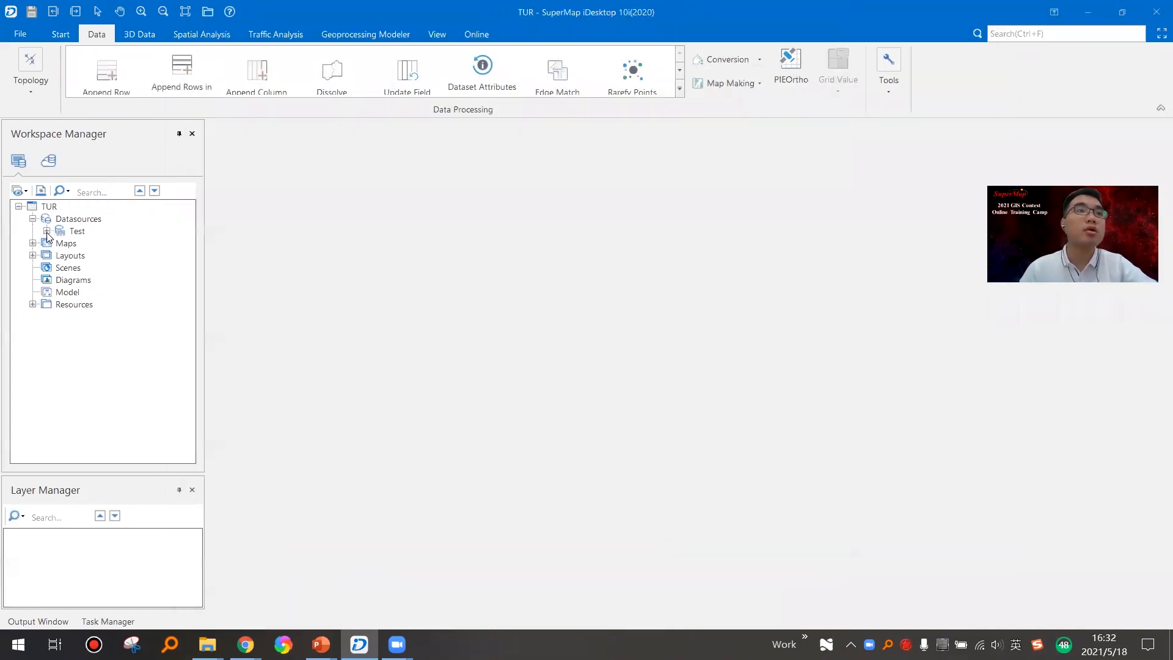
# Step: Open the OriginalData.udbx datasource from the Processing folder and expand its dataset list
pyautogui.click(47, 232)
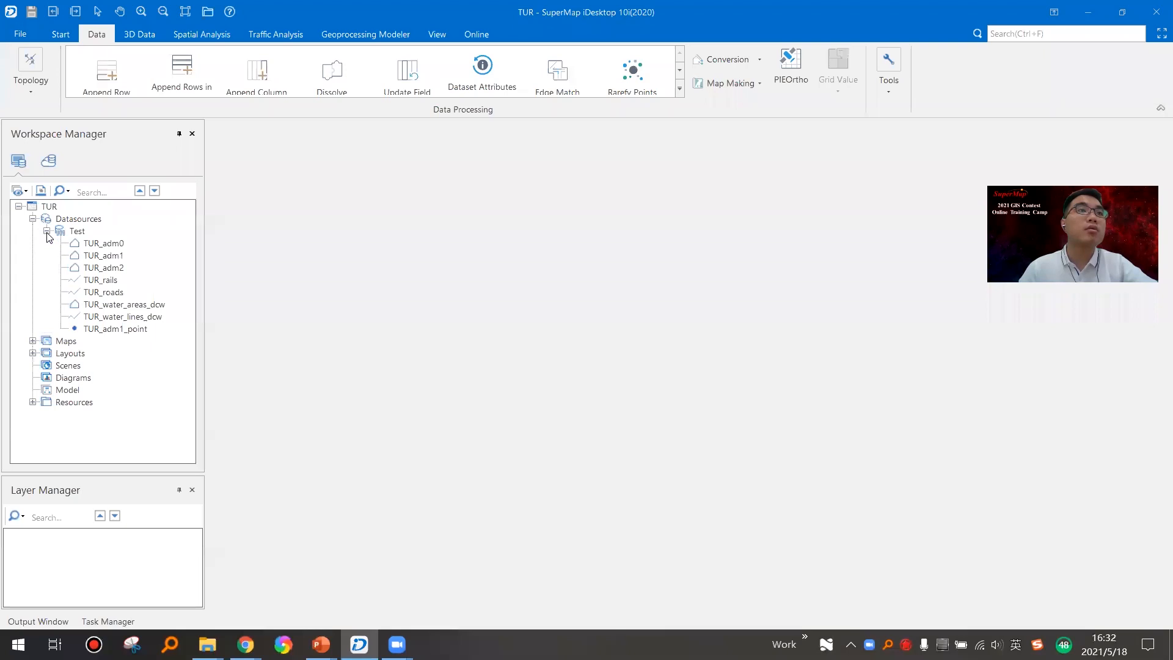
pyautogui.click(47, 231)
pyautogui.rightClick(86, 218)
pyautogui.click(135, 226)
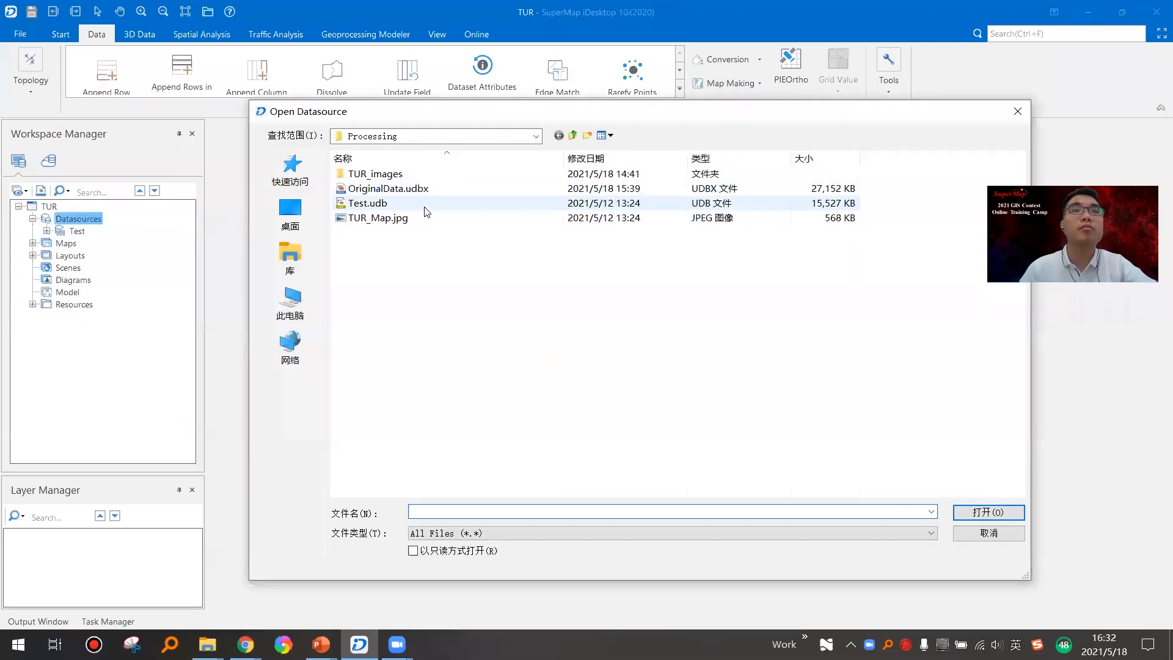
pyautogui.click(403, 189)
pyautogui.click(972, 512)
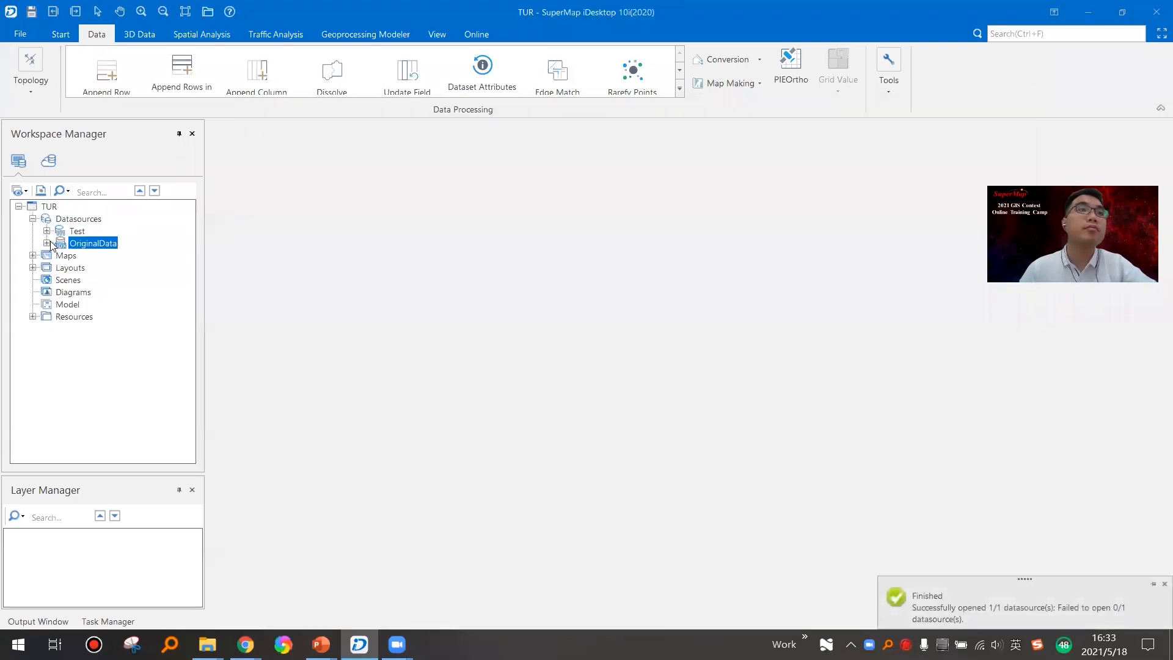
pyautogui.click(47, 243)
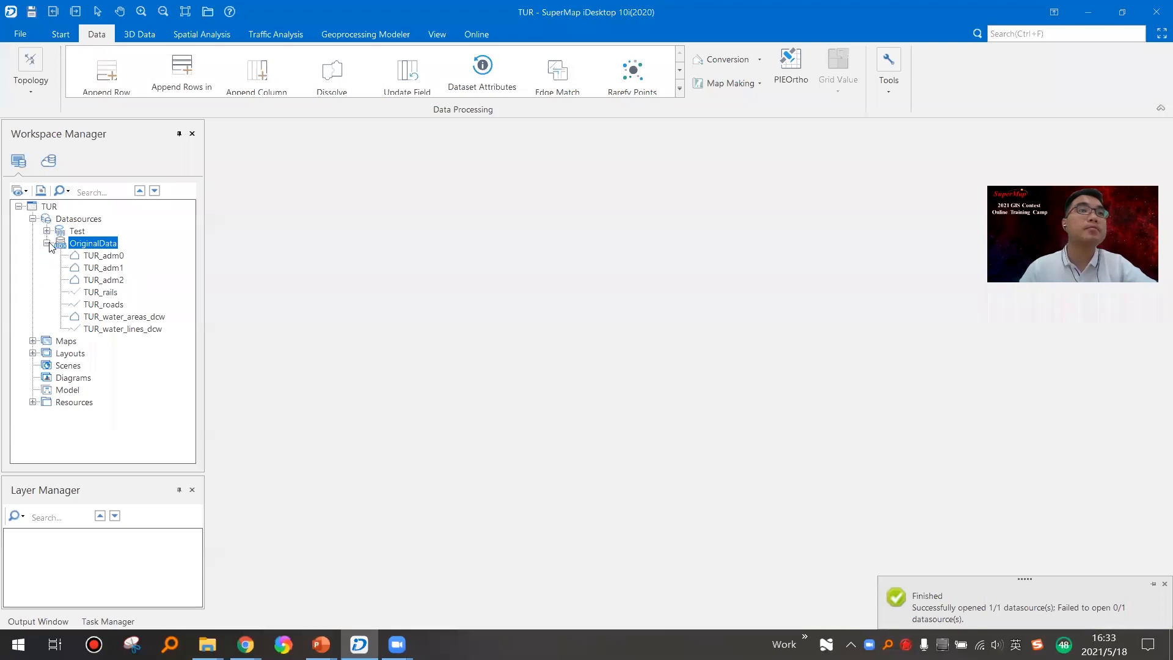
# Step: Review the datasets in the OriginalData datasource, from TUR_adm0 through TUR_water_lines_dcw
pyautogui.click(99, 256)
pyautogui.click(110, 304)
pyautogui.click(112, 329)
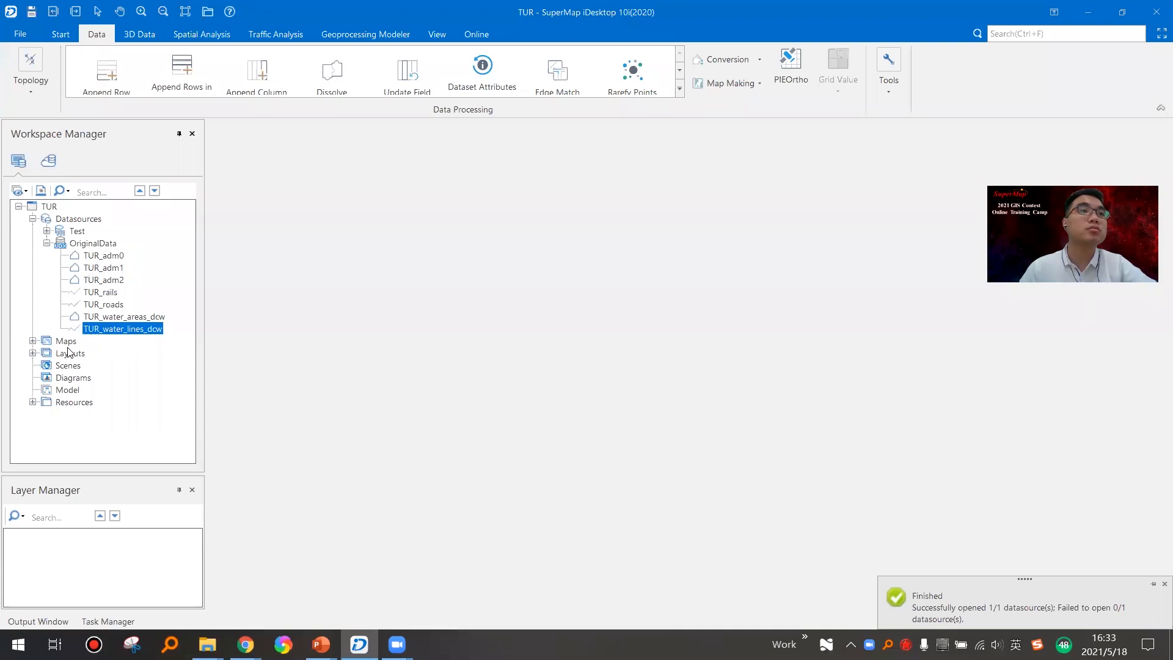
pyautogui.click(92, 257)
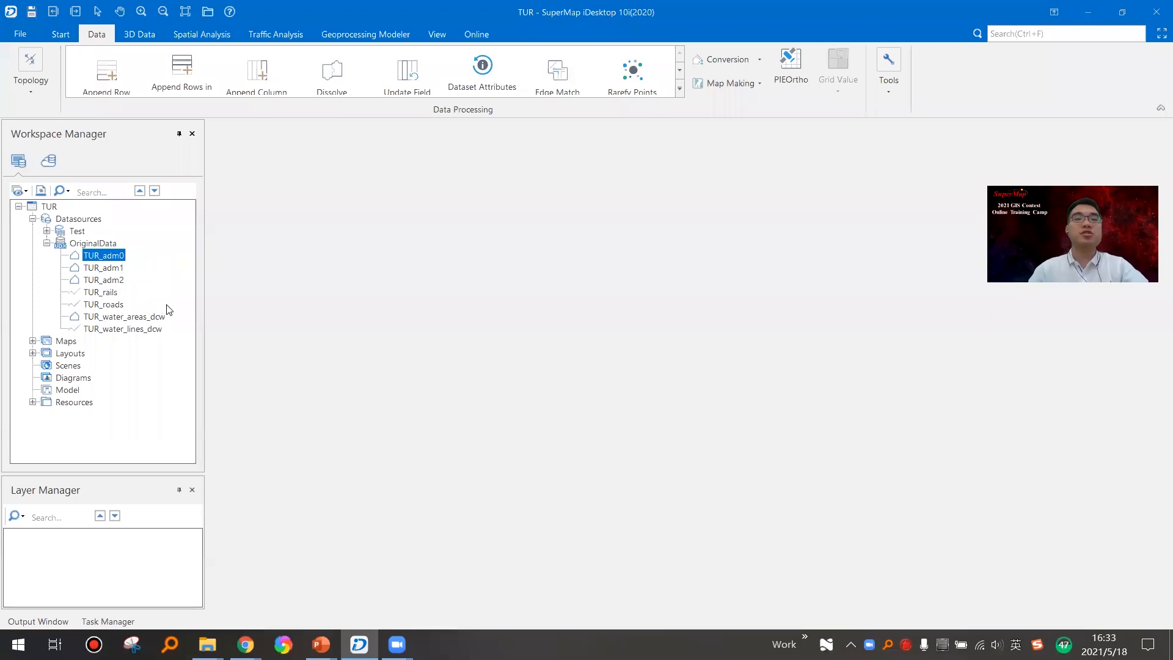
pyautogui.click(121, 330)
pyautogui.click(110, 260)
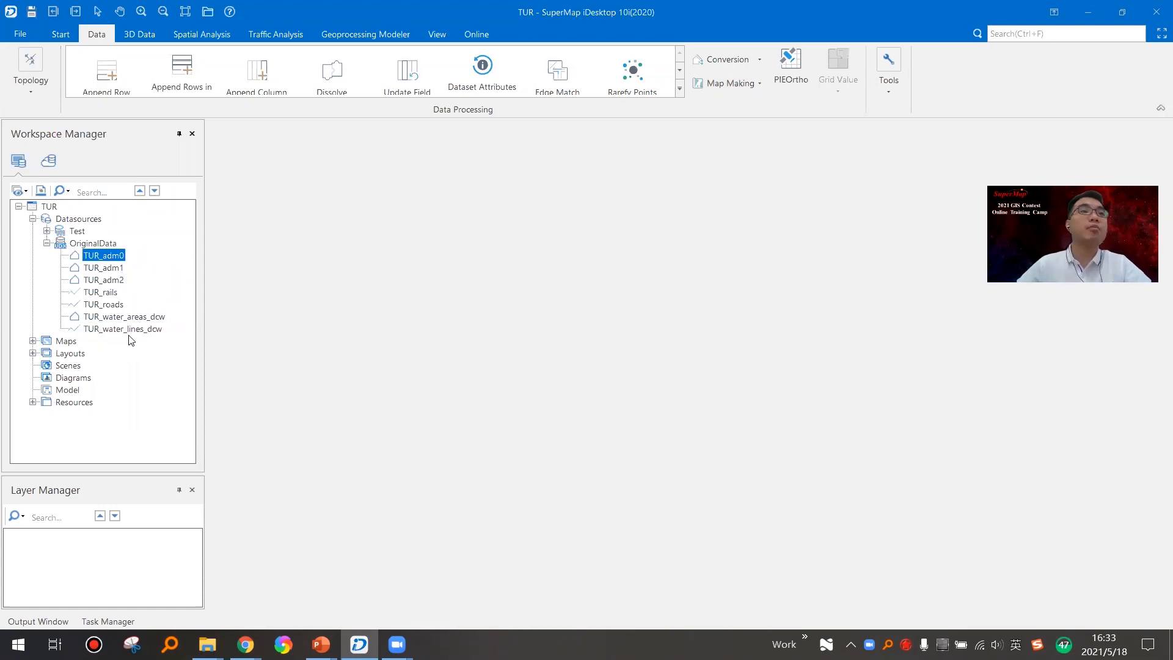
pyautogui.click(126, 328)
# Step: Display all OriginalData datasets together in one new map, enlarge the Layer Manager, and close the map without saving
pyautogui.click(97, 257)
pyautogui.keyDown('shift'); pyautogui.click(130, 331); pyautogui.keyUp('shift')
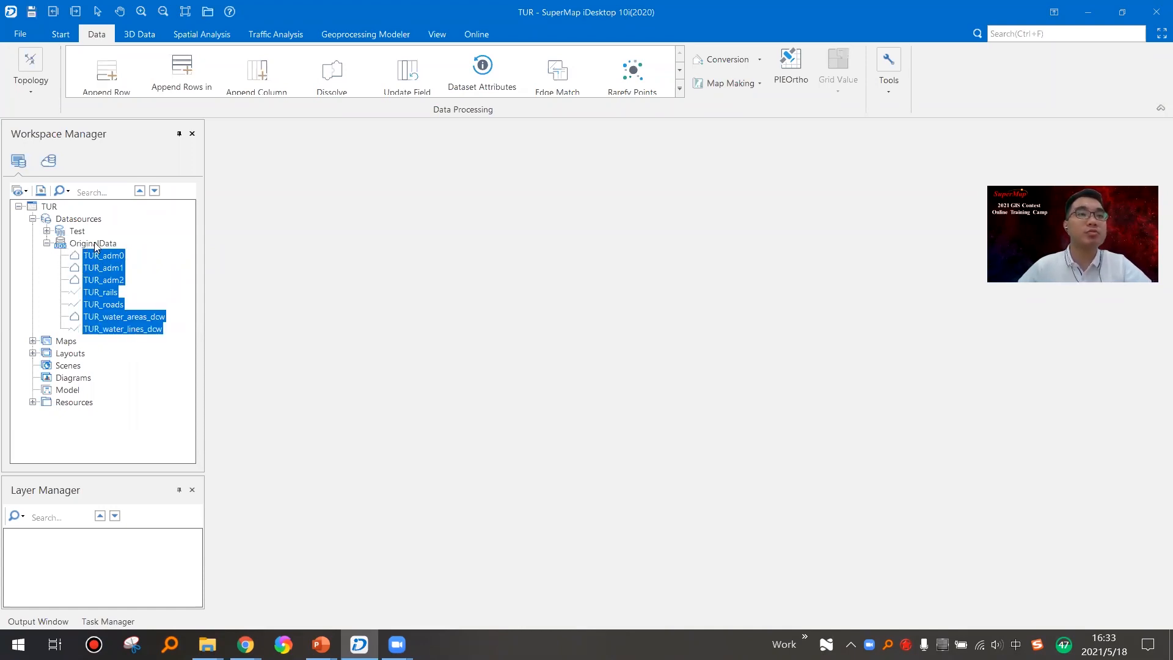
pyautogui.moveTo(104, 261); pyautogui.dragTo(456, 304)
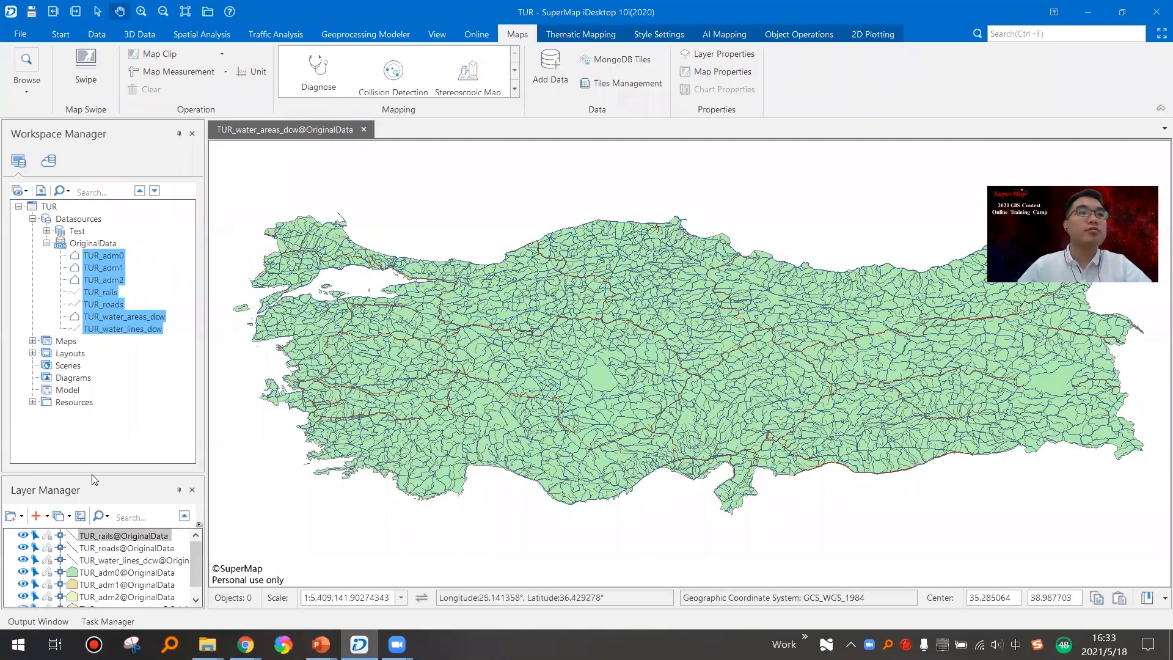
pyautogui.moveTo(92, 472); pyautogui.dragTo(101, 428)
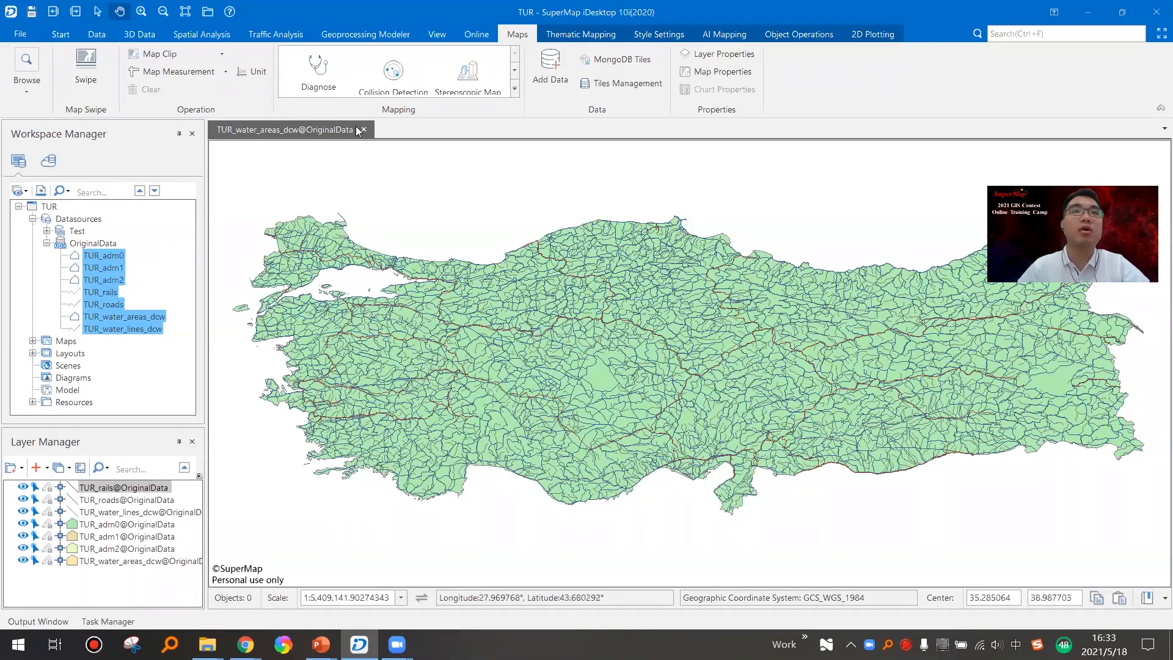
pyautogui.click(598, 374)
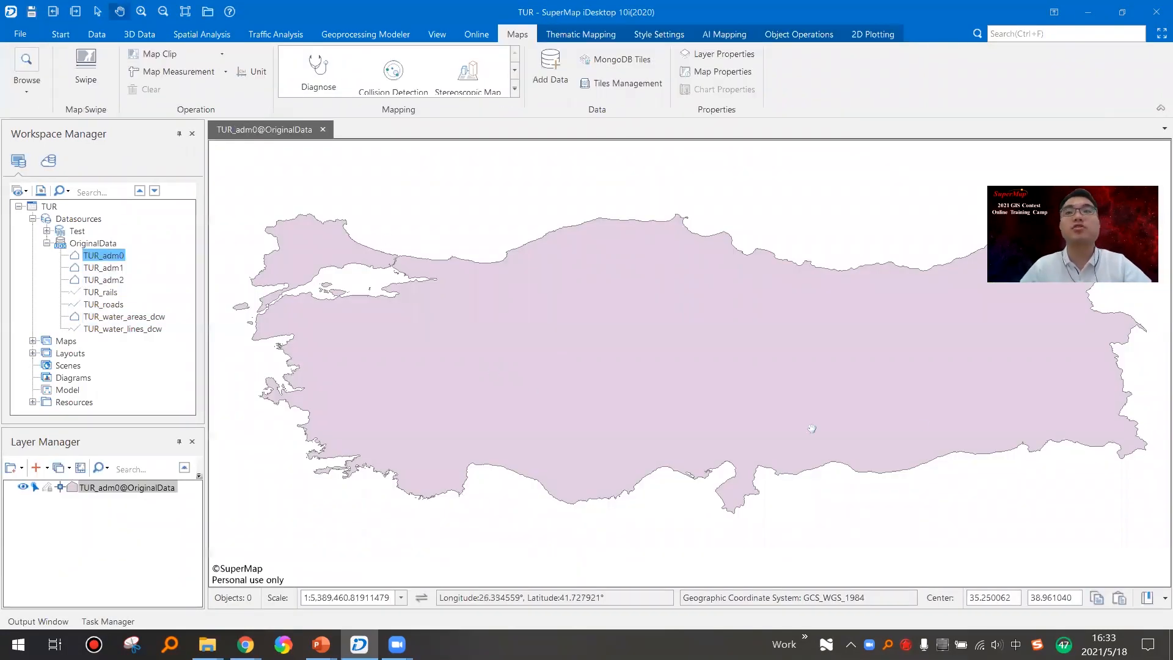
# Step: View TUR_adm0, TUR_adm1 and TUR_adm2 one after another in separate maps, closing each without saving
pyautogui.click(322, 129)
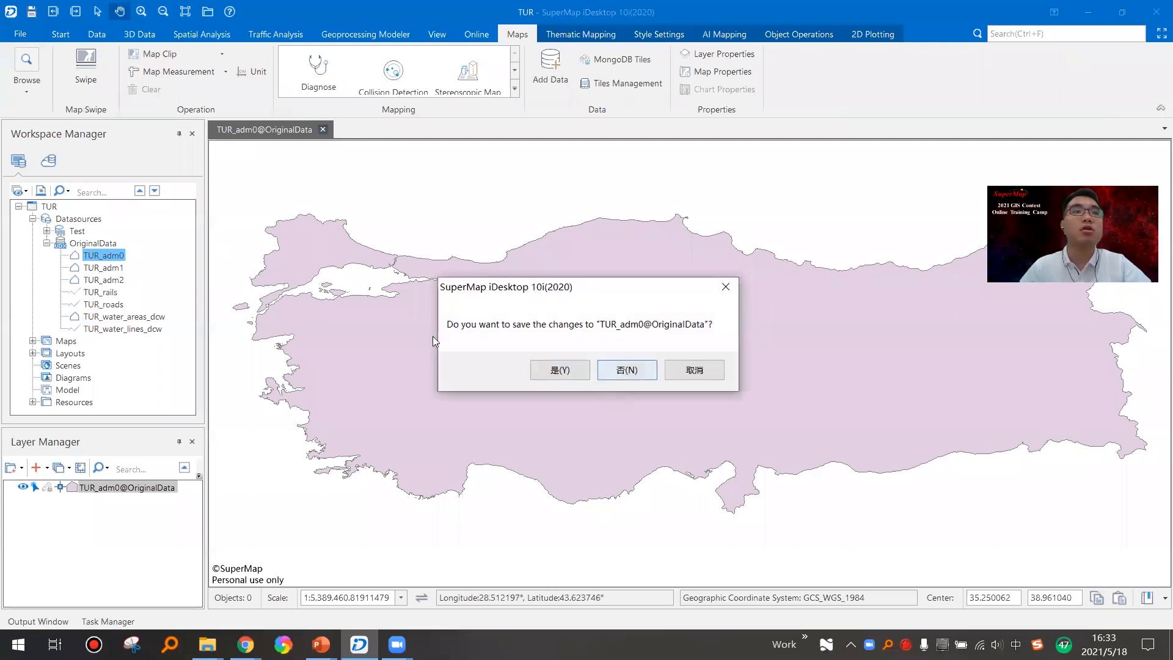
pyautogui.click(614, 374)
pyautogui.doubleClick(103, 269)
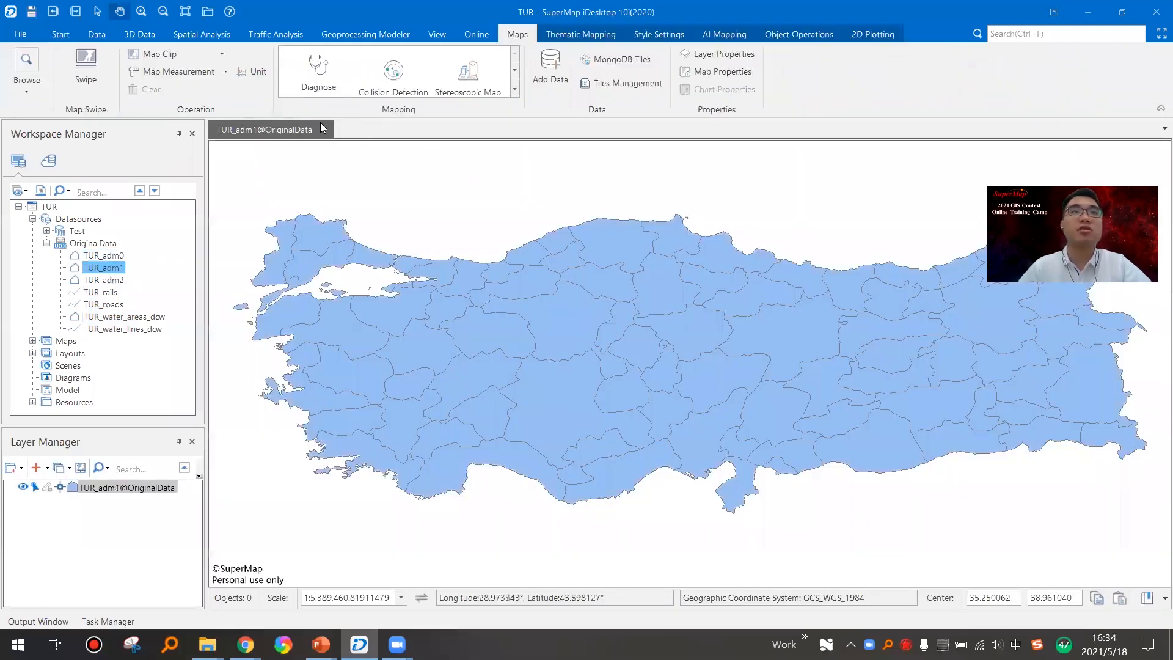
pyautogui.click(323, 129)
pyautogui.click(614, 374)
pyautogui.doubleClick(104, 280)
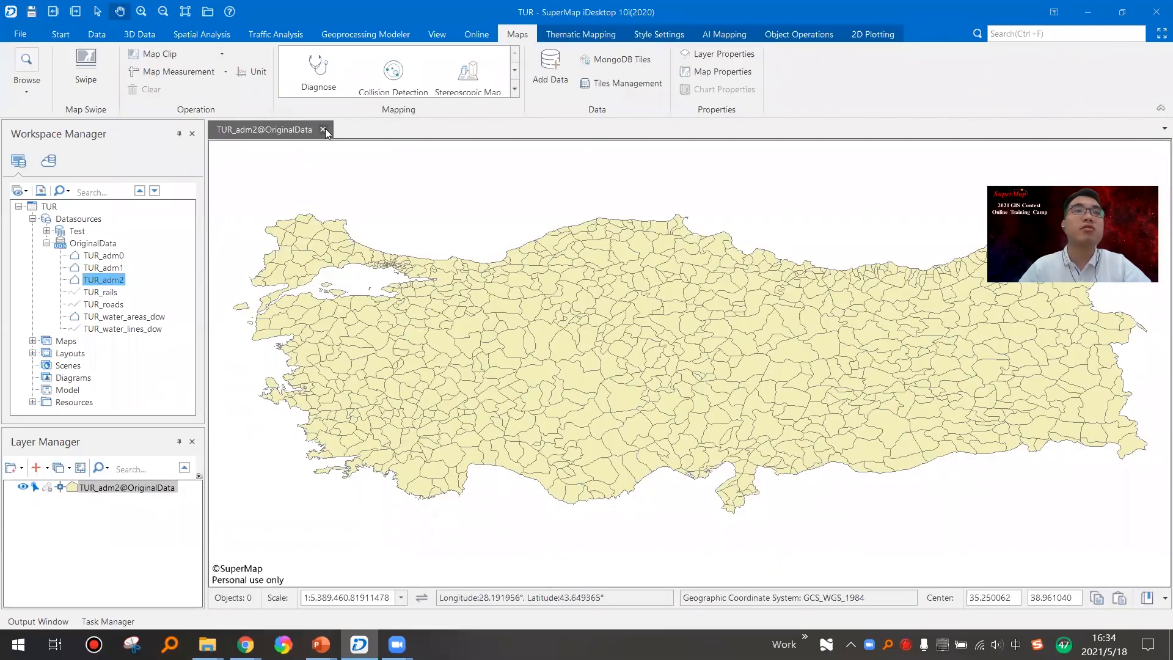
pyautogui.click(324, 129)
pyautogui.click(627, 369)
# Step: View TUR_rails and TUR_roads together in a new map and close it without saving
pyautogui.click(116, 292)
pyautogui.keyDown('shift'); pyautogui.click(121, 306); pyautogui.keyUp('shift')
pyautogui.moveTo(114, 306); pyautogui.dragTo(482, 364)
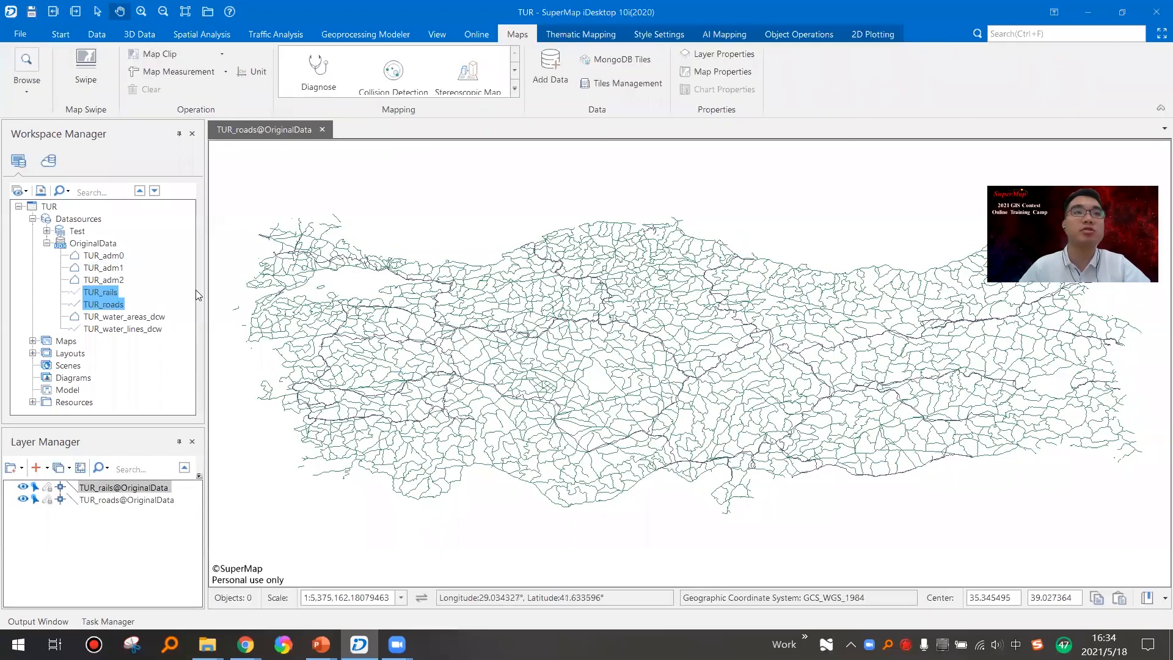
pyautogui.click(322, 129)
pyautogui.click(626, 369)
# Step: View TUR_water_areas_dcw and TUR_water_lines_dcw together in a new map and close it without saving
pyautogui.click(108, 316)
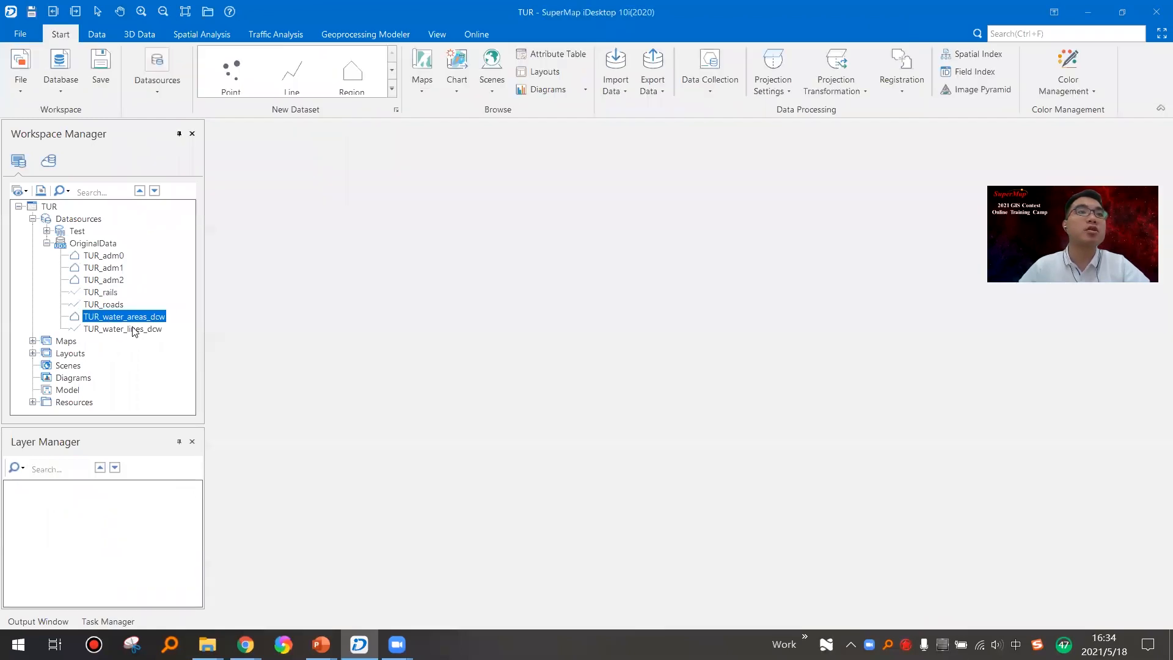
pyautogui.click(133, 331)
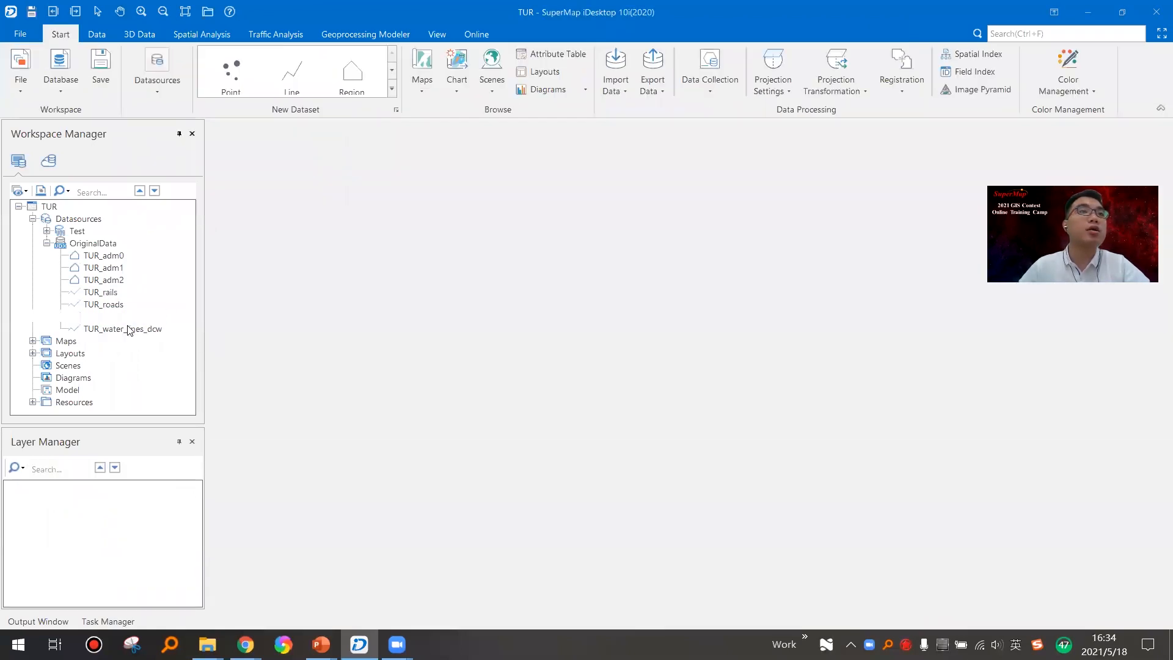
pyautogui.keyDown('ctrl'); pyautogui.click(132, 317); pyautogui.keyUp('ctrl')
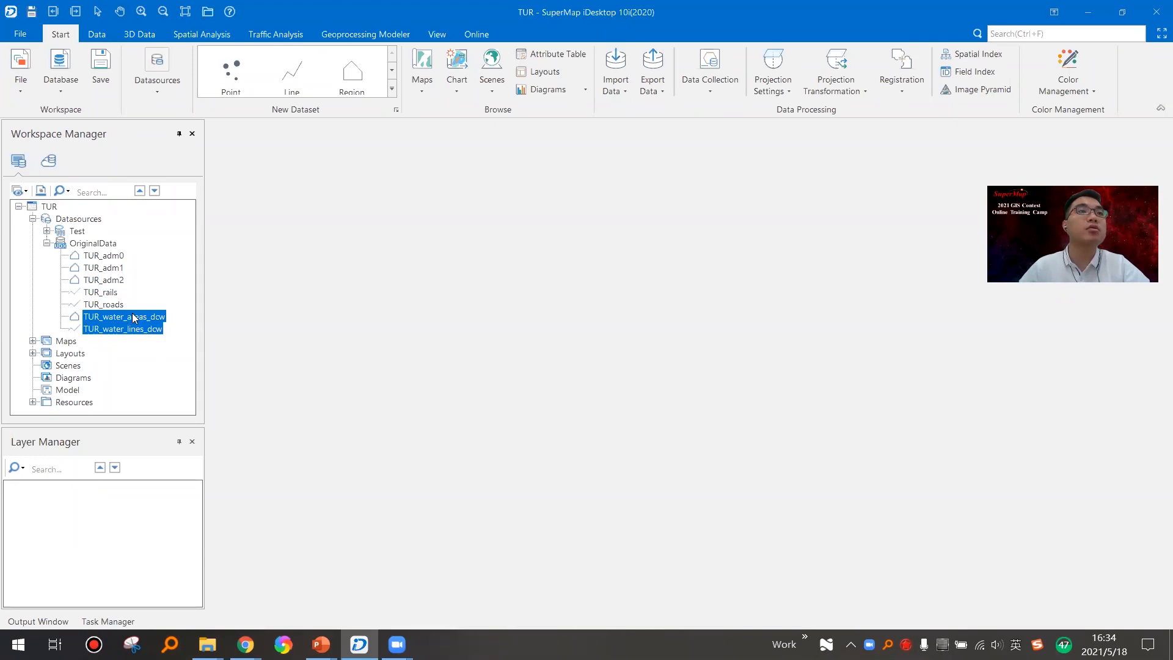
pyautogui.moveTo(131, 319); pyautogui.dragTo(624, 383)
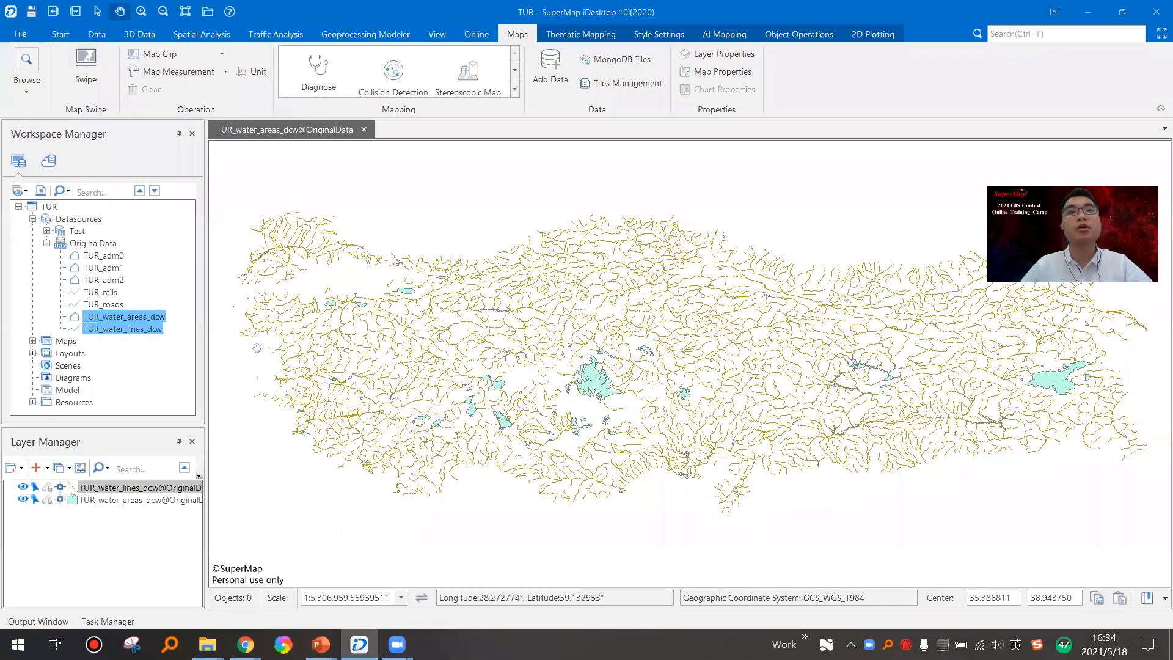
pyautogui.click(363, 129)
pyautogui.click(521, 374)
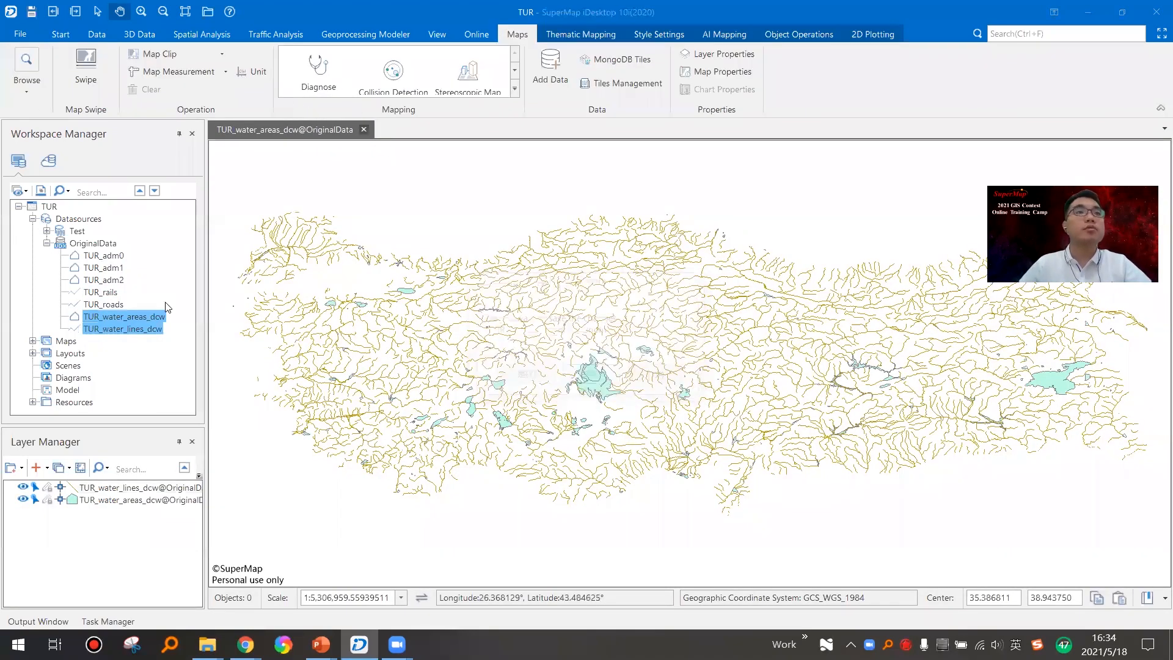
# Step: Examine TUR_water_areas_dcw alone in a new map, up close and at full extent, and close it without saving
pyautogui.moveTo(133, 318); pyautogui.dragTo(511, 371)
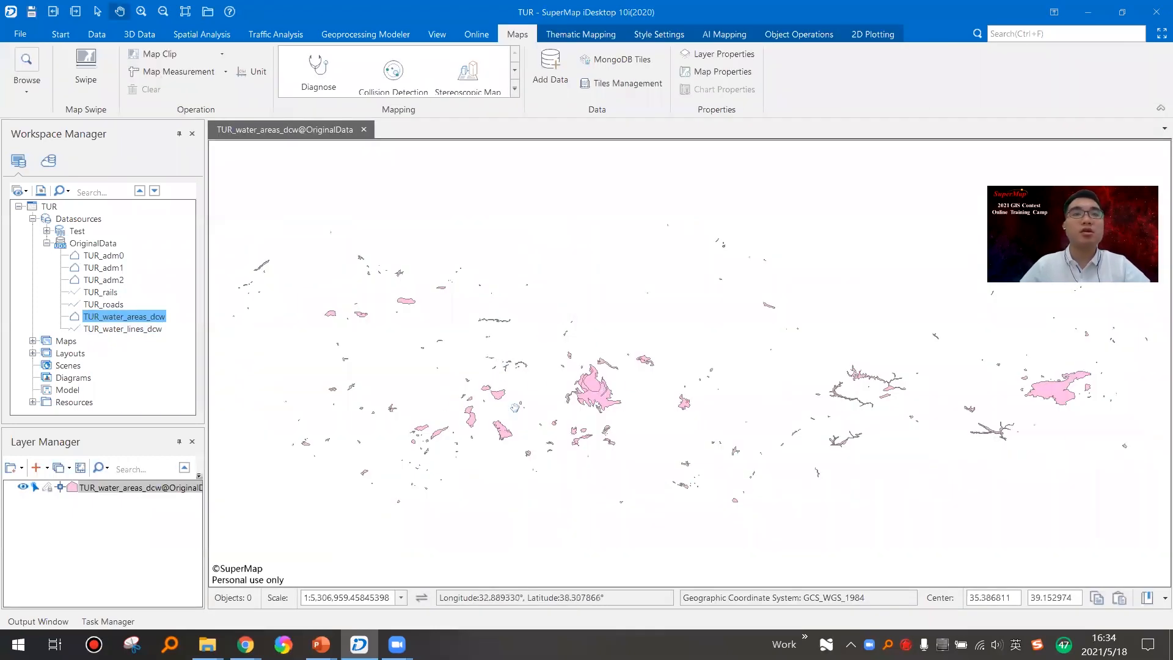
pyautogui.scroll(2, 617, 387)
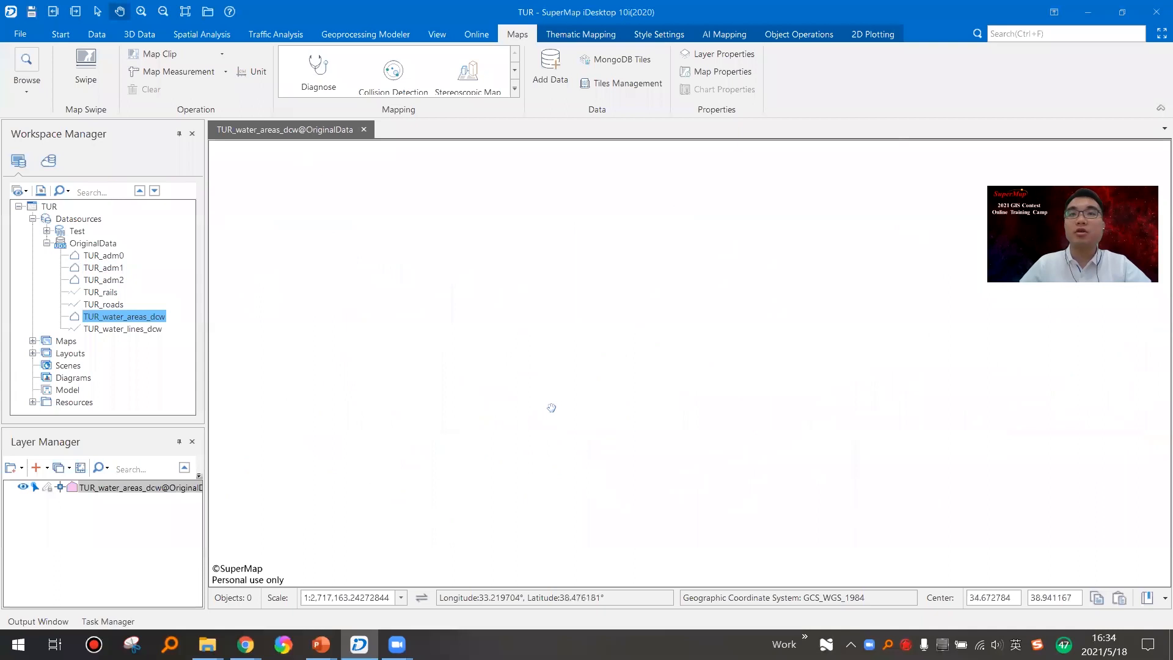
pyautogui.rightClick(175, 489)
pyautogui.click(233, 316)
pyautogui.scroll(6, 603, 392)
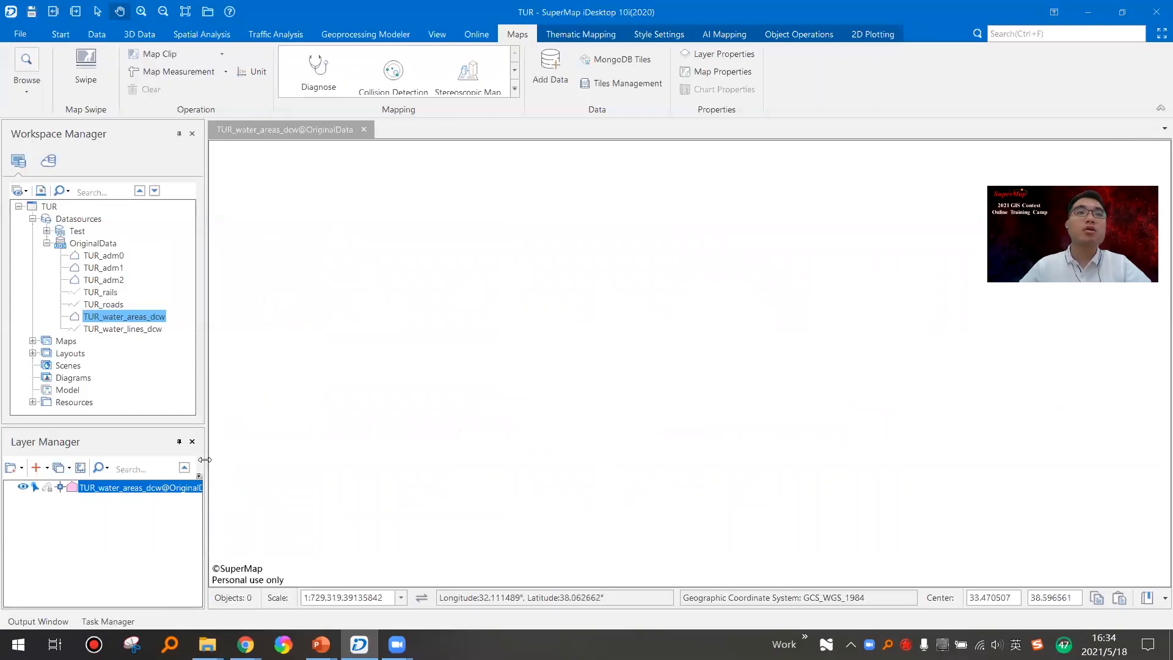
pyautogui.rightClick(181, 485)
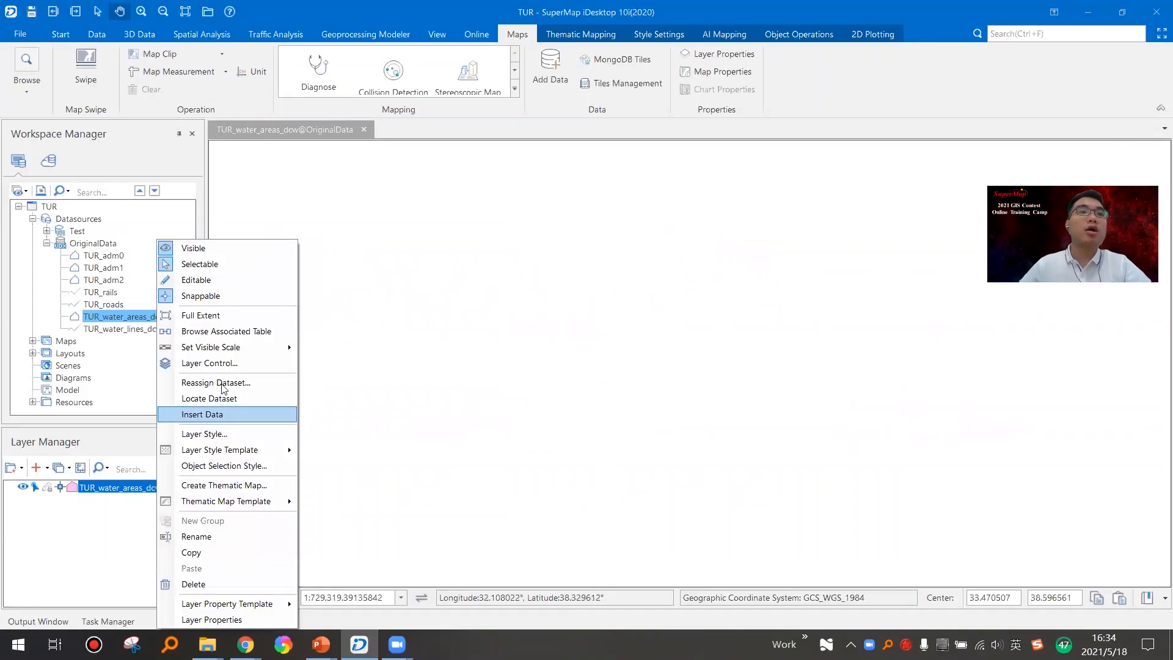
pyautogui.click(225, 315)
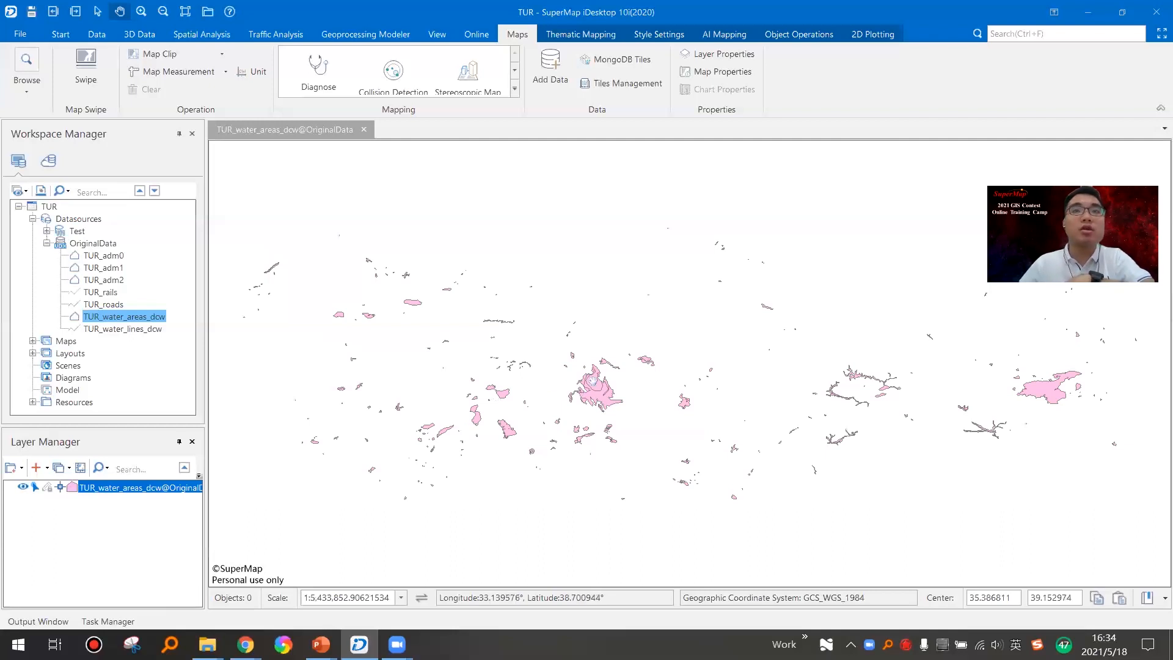
pyautogui.moveTo(605, 396); pyautogui.dragTo(601, 405)
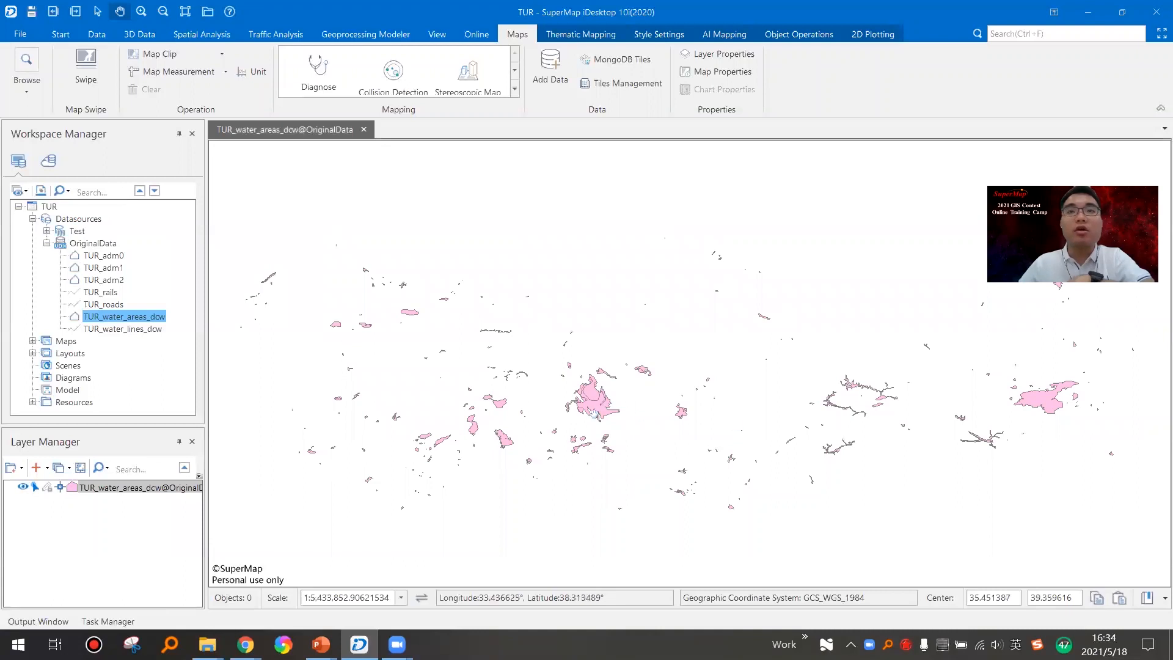
pyautogui.scroll(1, 594, 415)
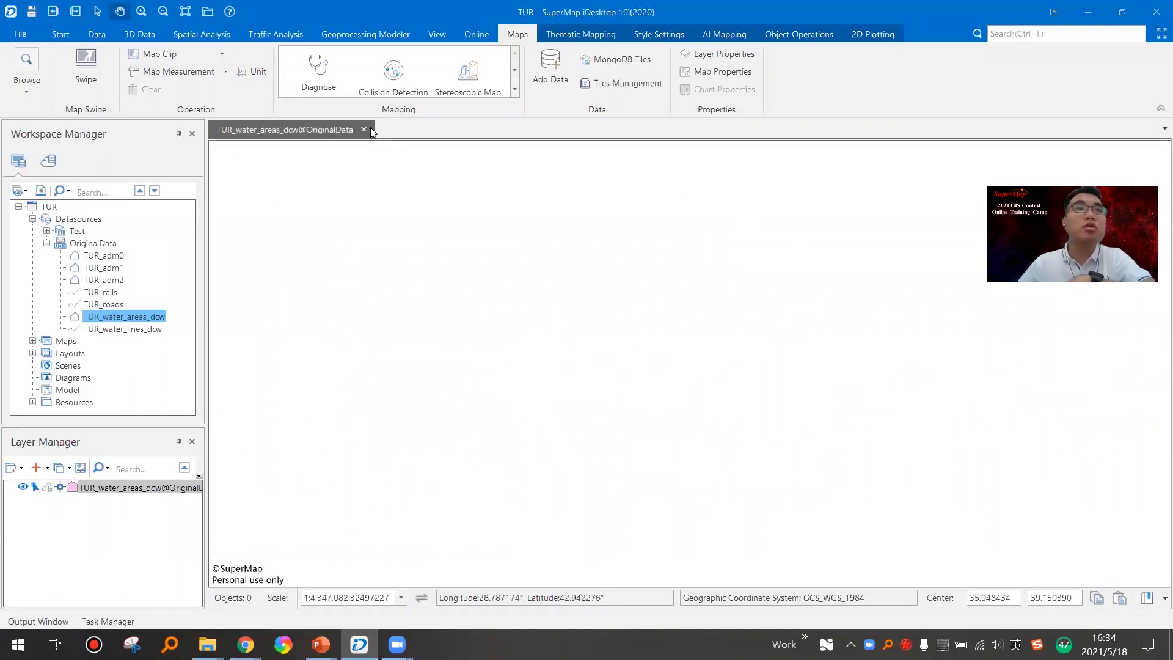
pyautogui.click(363, 130)
pyautogui.click(592, 376)
# Step: Add TUR_water_areas_dcw to a new map, make its layer editable, and close the map without saving
pyautogui.rightClick(123, 317)
pyautogui.click(184, 292)
pyautogui.rightClick(599, 392)
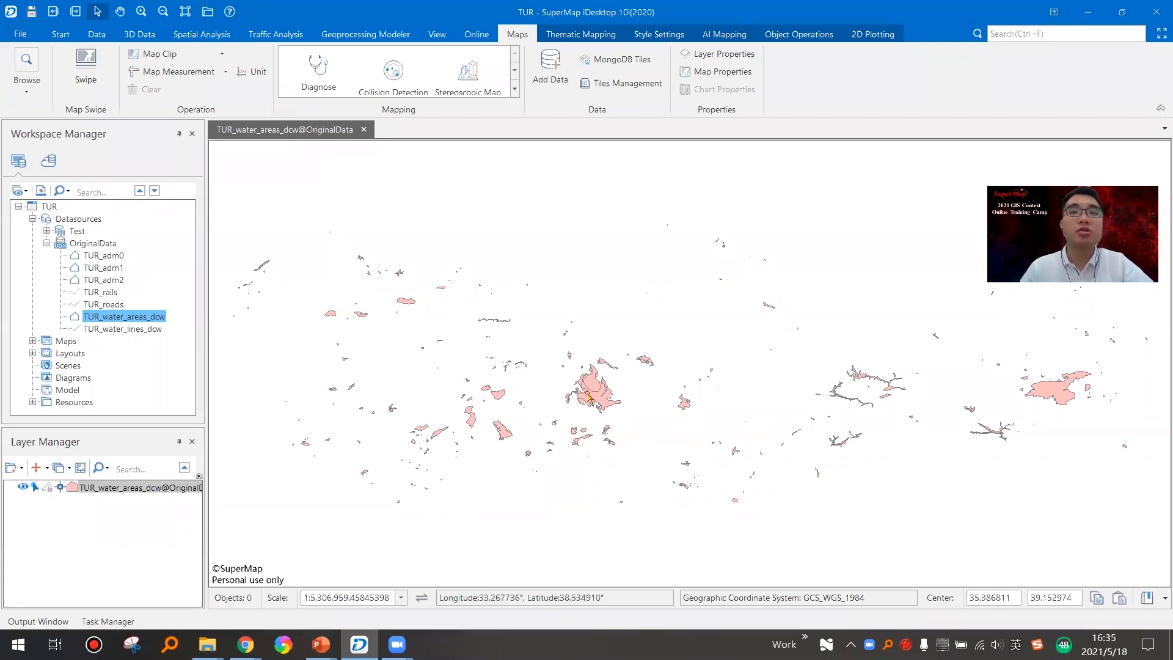
pyautogui.click(48, 486)
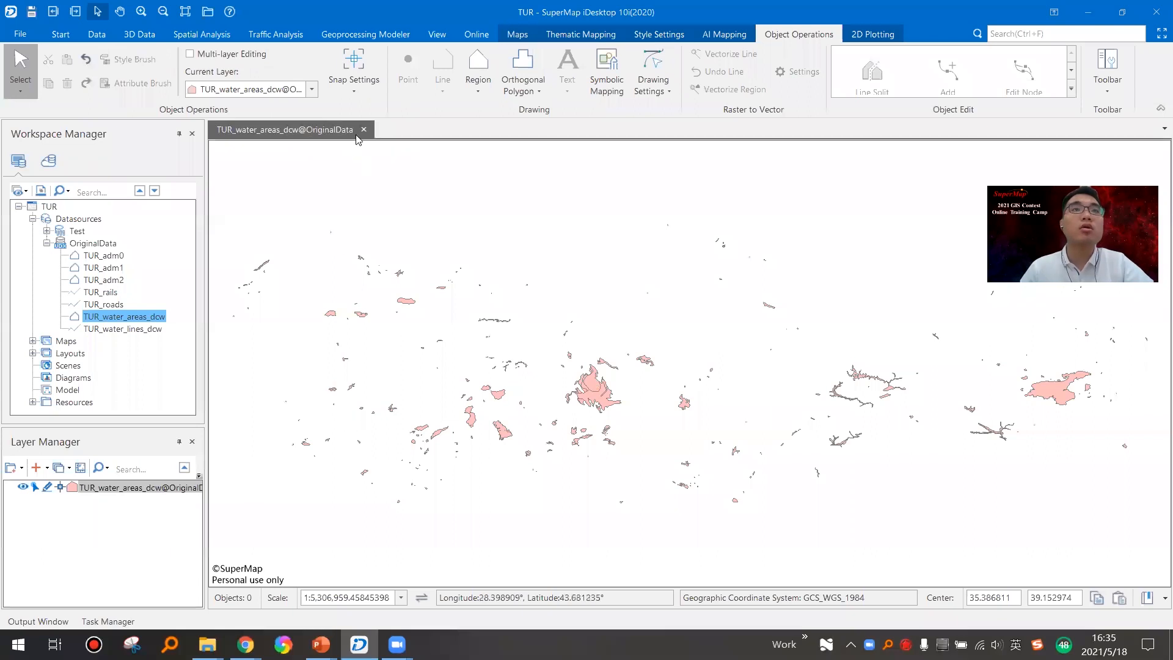
pyautogui.click(90, 254)
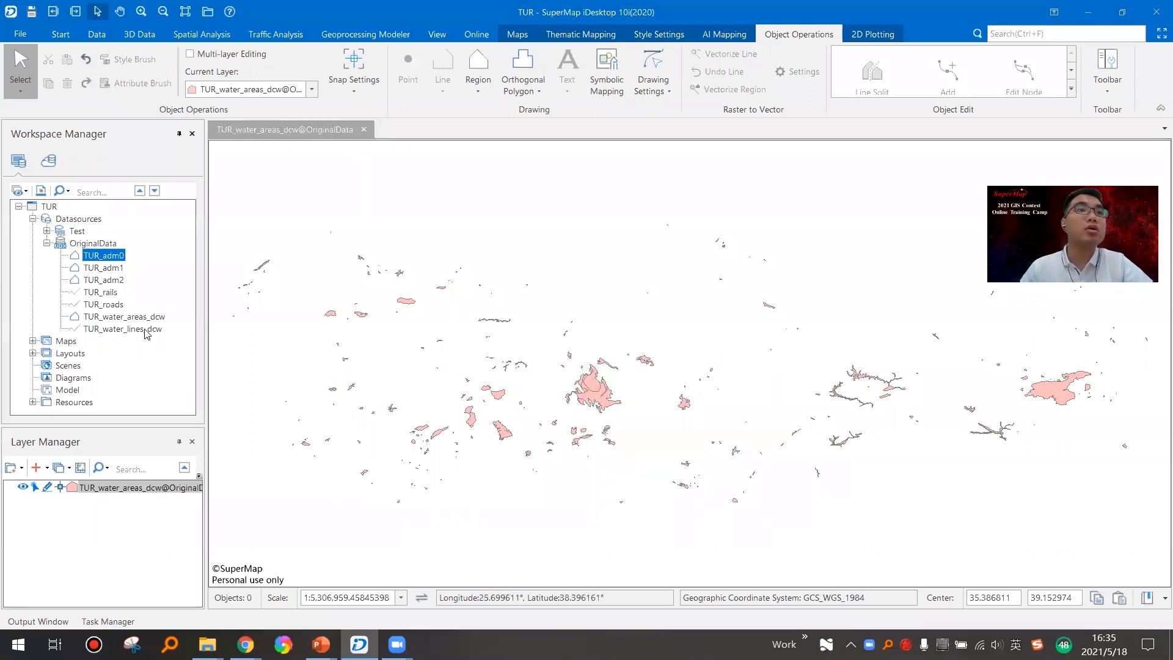
pyautogui.click(364, 130)
pyautogui.click(591, 377)
# Step: View the TUR_adm2 dataset of OriginalData in a new map and close it without saving
pyautogui.click(104, 304)
pyautogui.click(104, 282)
pyautogui.click(79, 255)
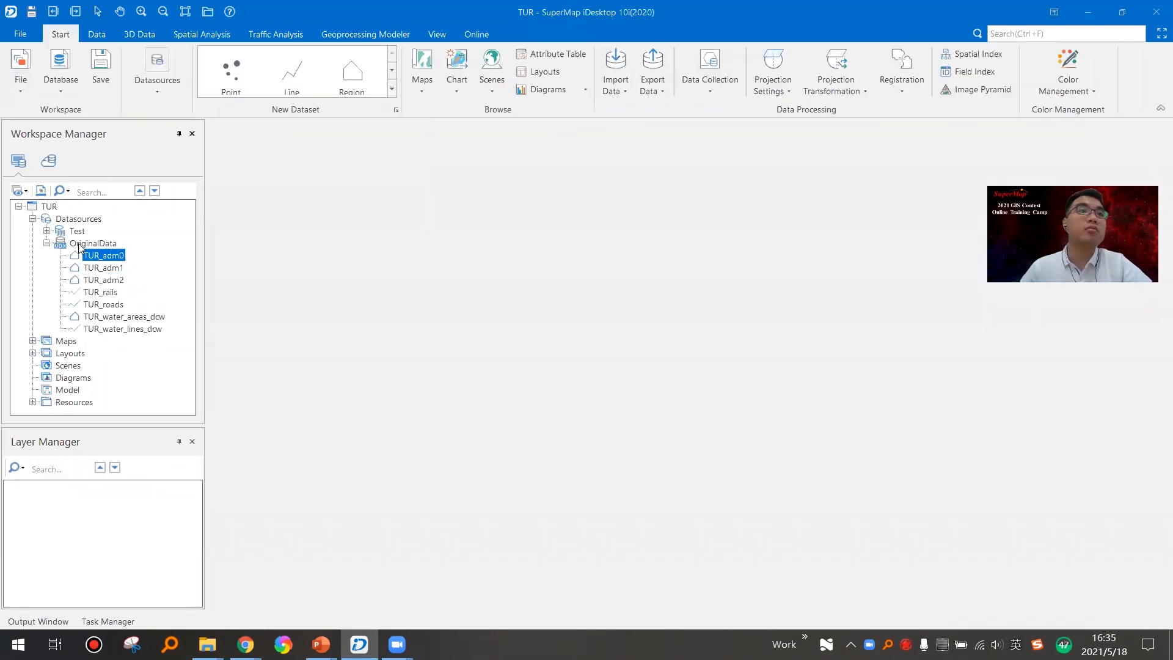
pyautogui.click(79, 245)
pyautogui.rightClick(106, 282)
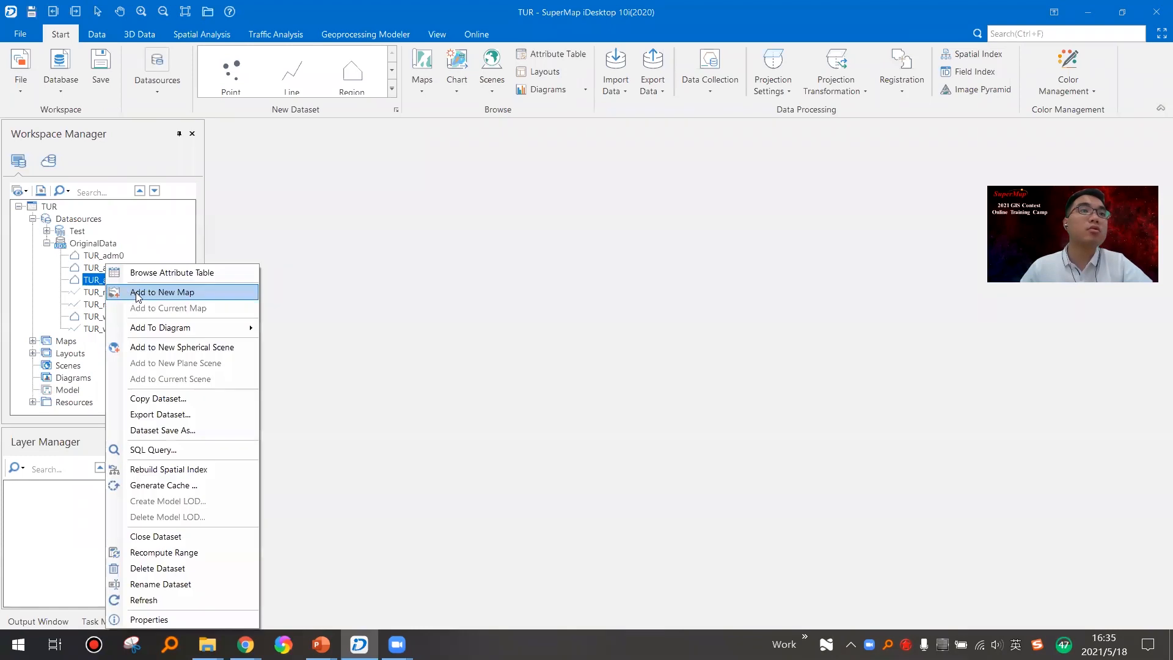
pyautogui.click(135, 292)
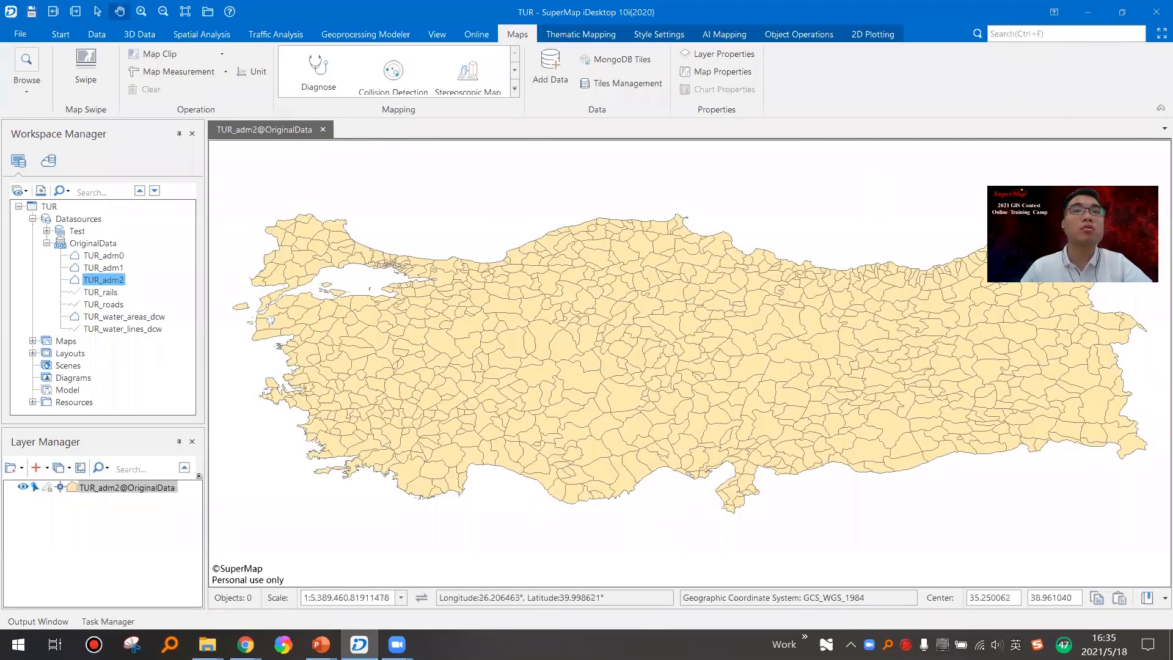
pyautogui.click(322, 130)
pyautogui.click(613, 369)
# Step: View the TUR_adm1 dataset in its own map and close it without saving
pyautogui.press('Up')
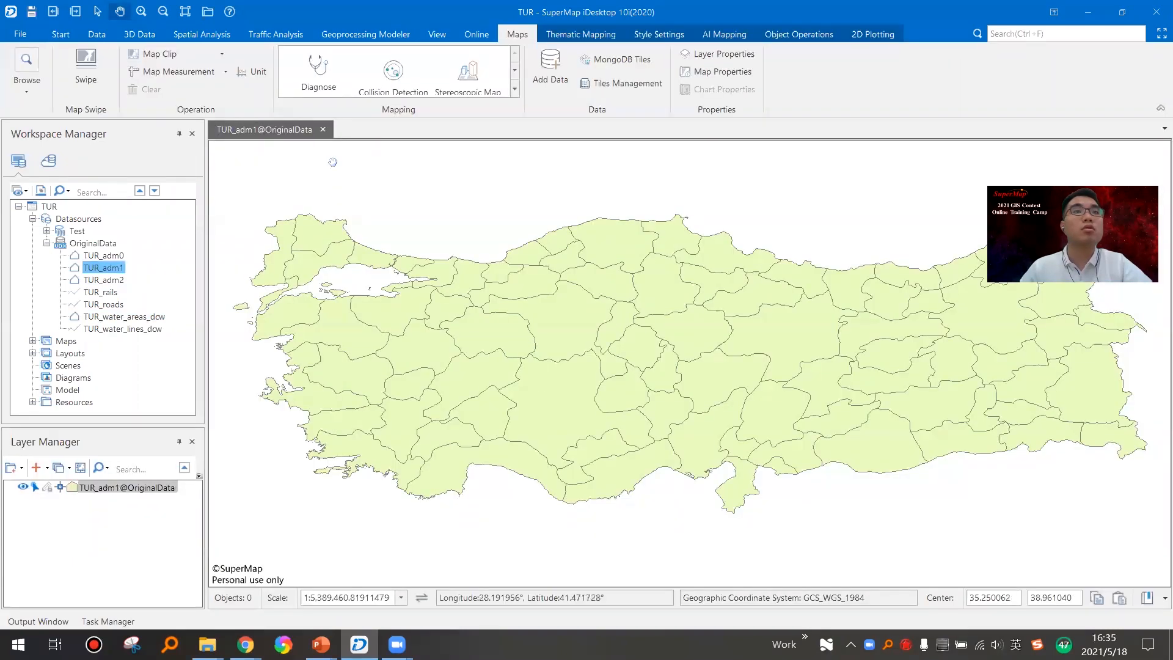
pyautogui.click(322, 129)
pyautogui.click(630, 370)
# Step: View TUR_water_areas_dcw of OriginalData in a new map and close the map without saving
pyautogui.doubleClick(174, 317)
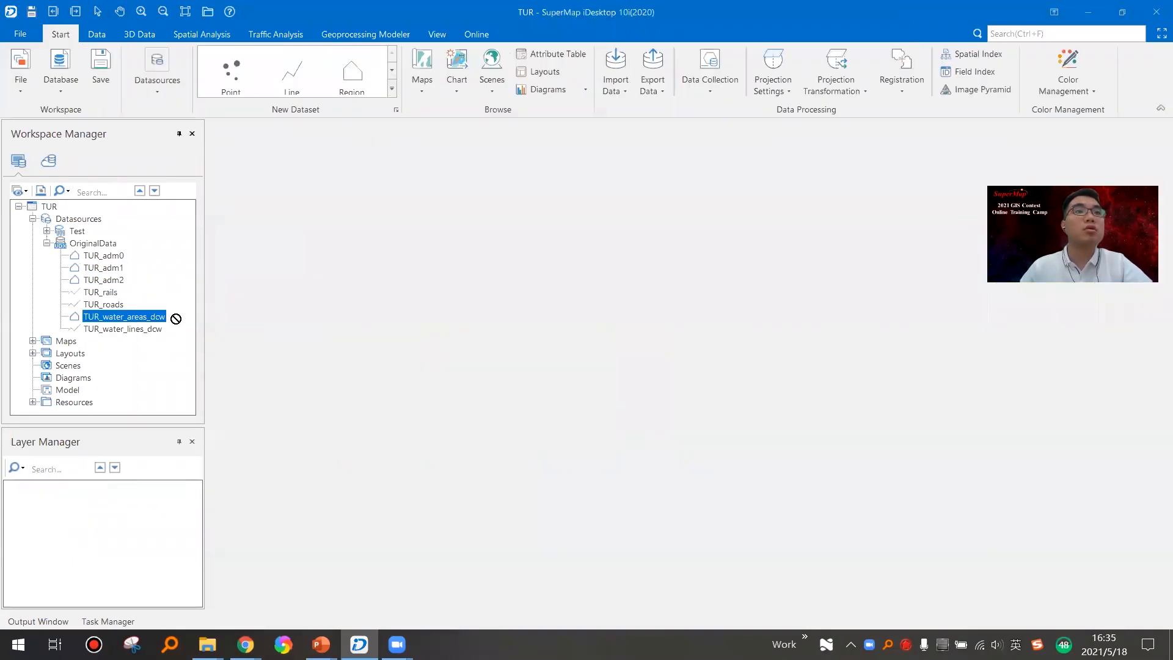
pyautogui.scroll(2, 601, 388)
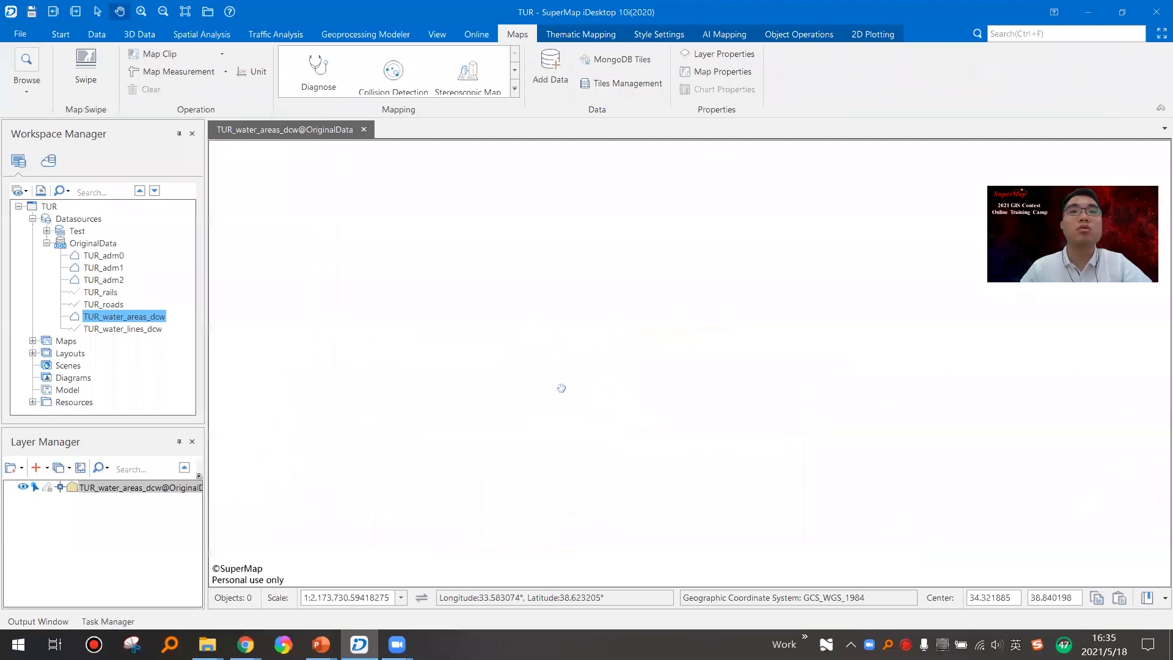
pyautogui.click(364, 131)
pyautogui.click(592, 379)
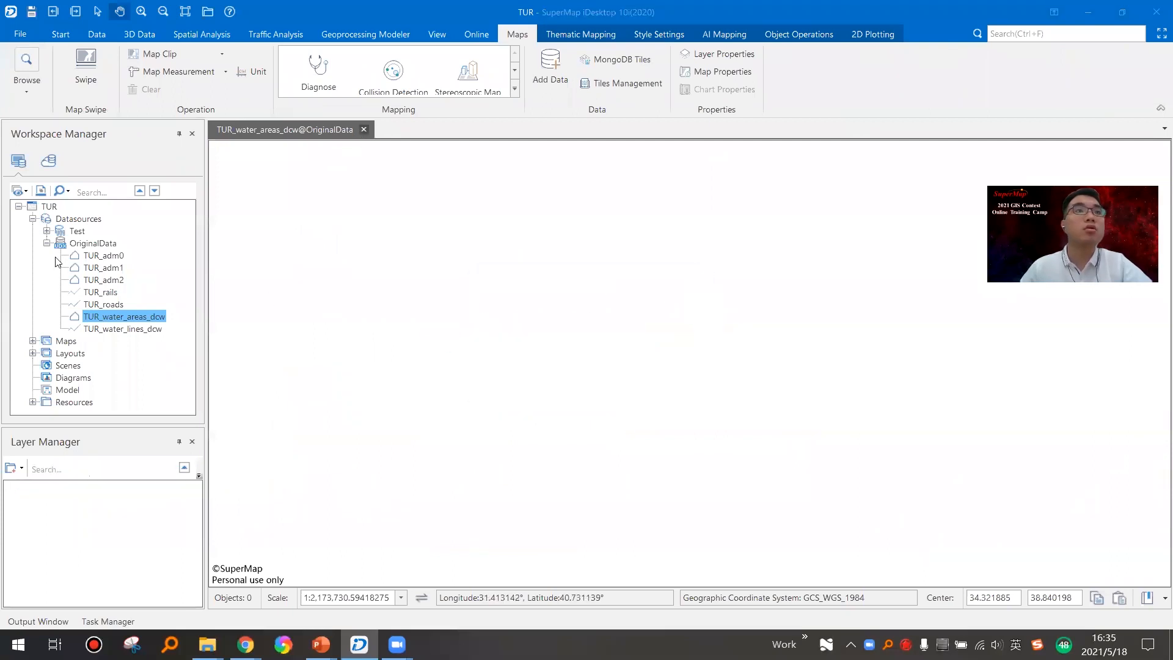
# Step: Close the OriginalData datasource of the TUR workspace
pyautogui.click(46, 243)
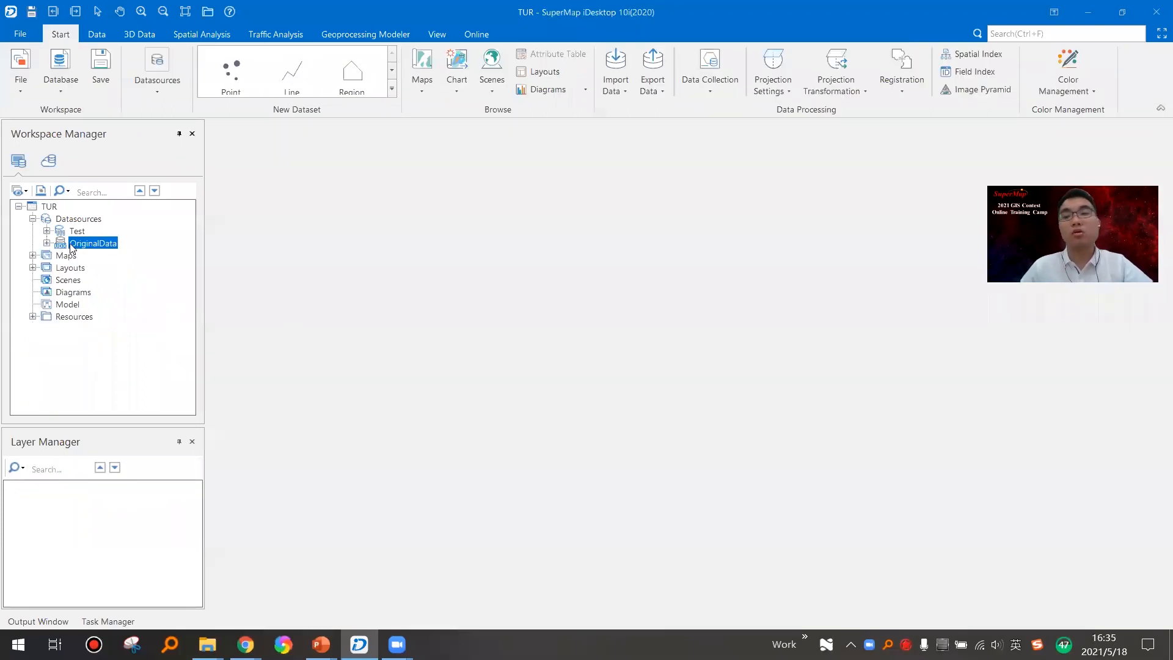
pyautogui.press('Delete')
pyautogui.click(604, 386)
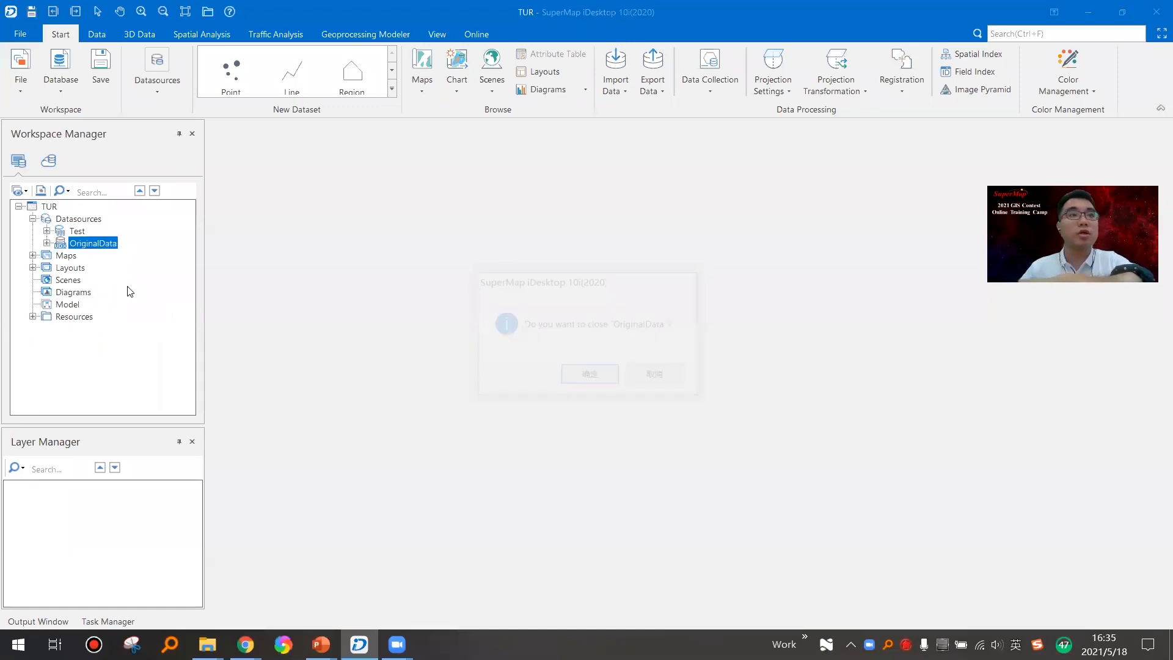
# Step: Exit SuperMap iDesktop, closing the TUR workspace
pyautogui.rightClick(74, 223)
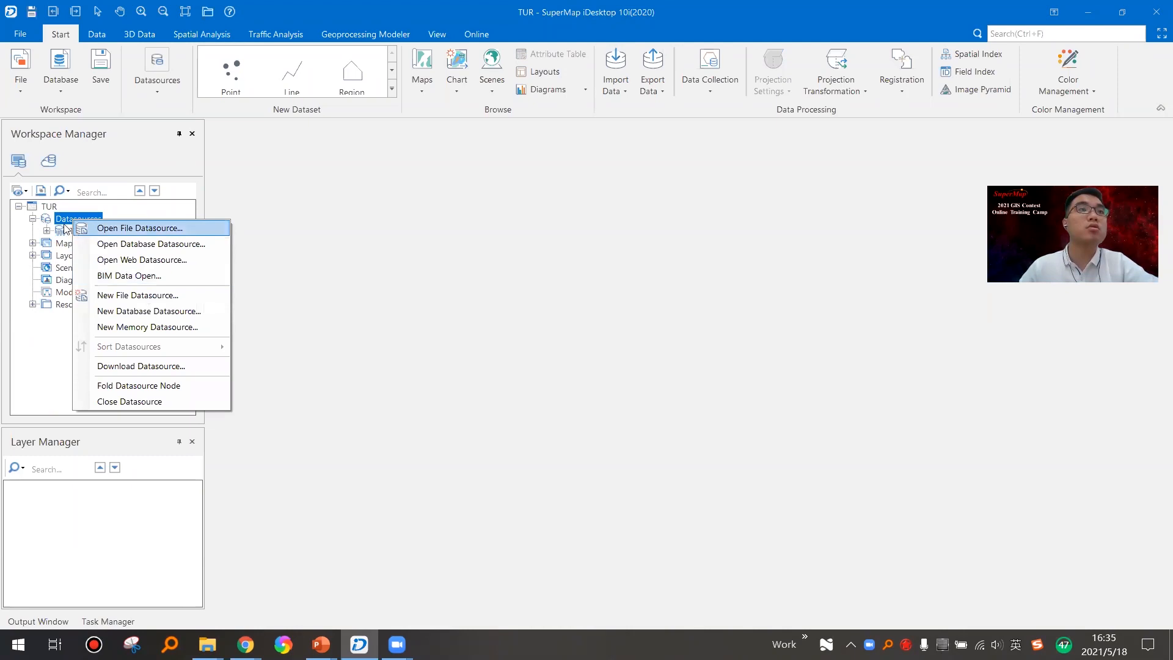
pyautogui.click(630, 254)
pyautogui.click(1154, 11)
pyautogui.click(603, 369)
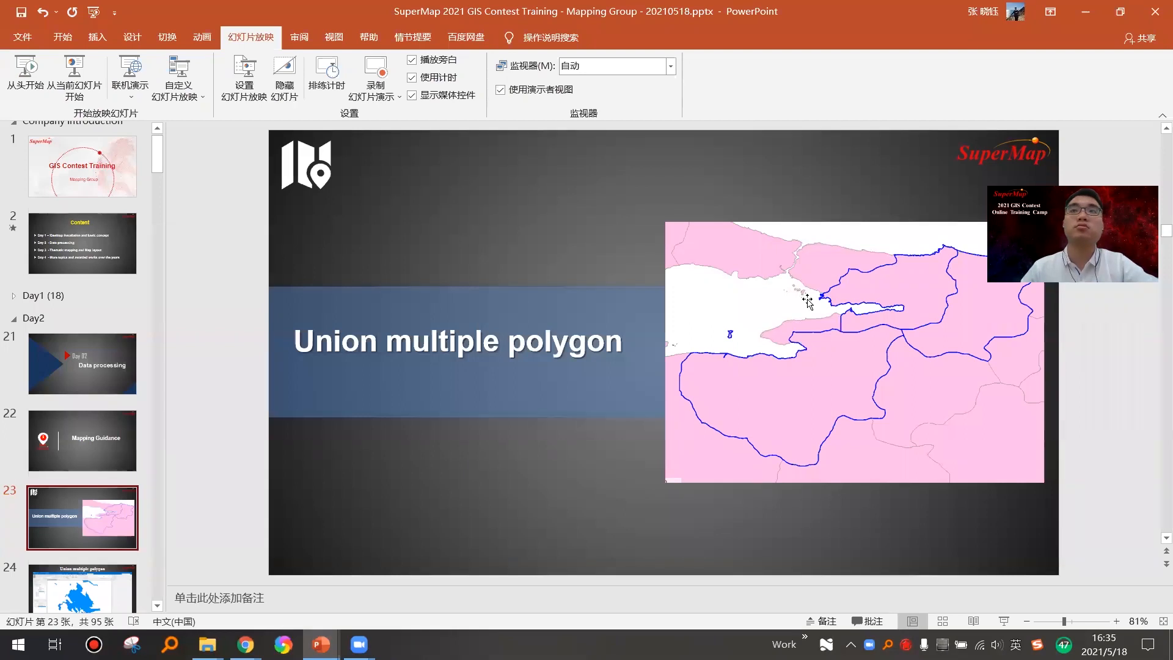
# Step: Minimize the open windows to reach the desktop and launch SuperMap iDesktop again
pyautogui.click(1085, 12)
pyautogui.click(1087, 11)
pyautogui.click(1088, 12)
pyautogui.doubleClick(84, 489)
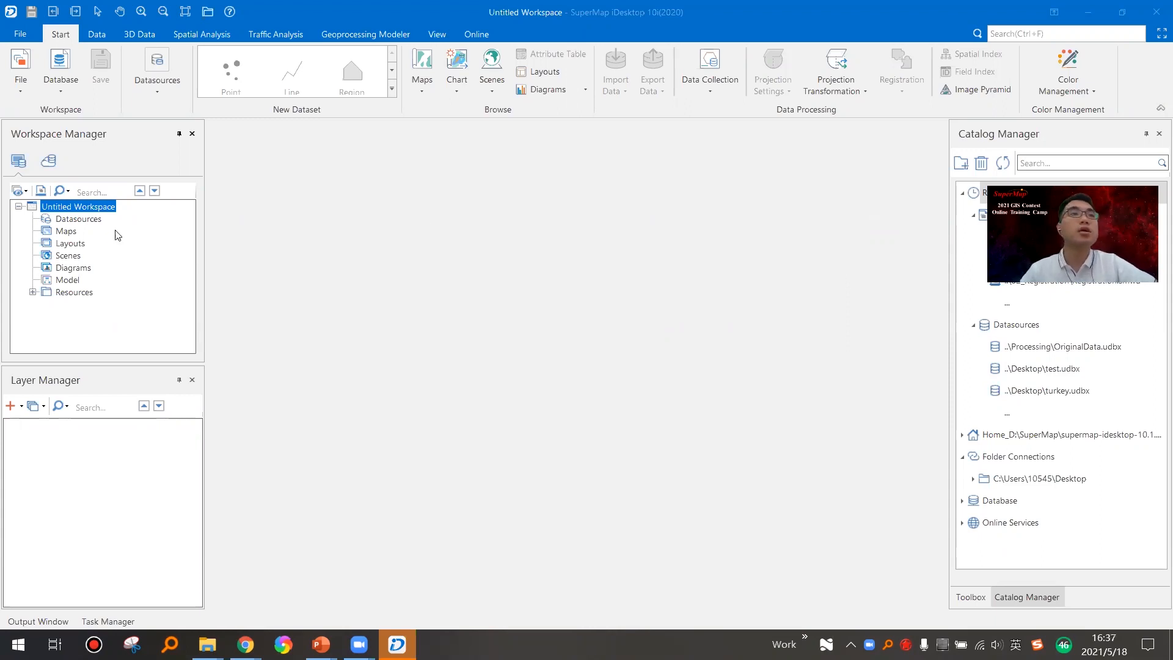
# Step: Create a new UDBX file datasource named data on the desktop
pyautogui.rightClick(80, 220)
pyautogui.click(347, 328)
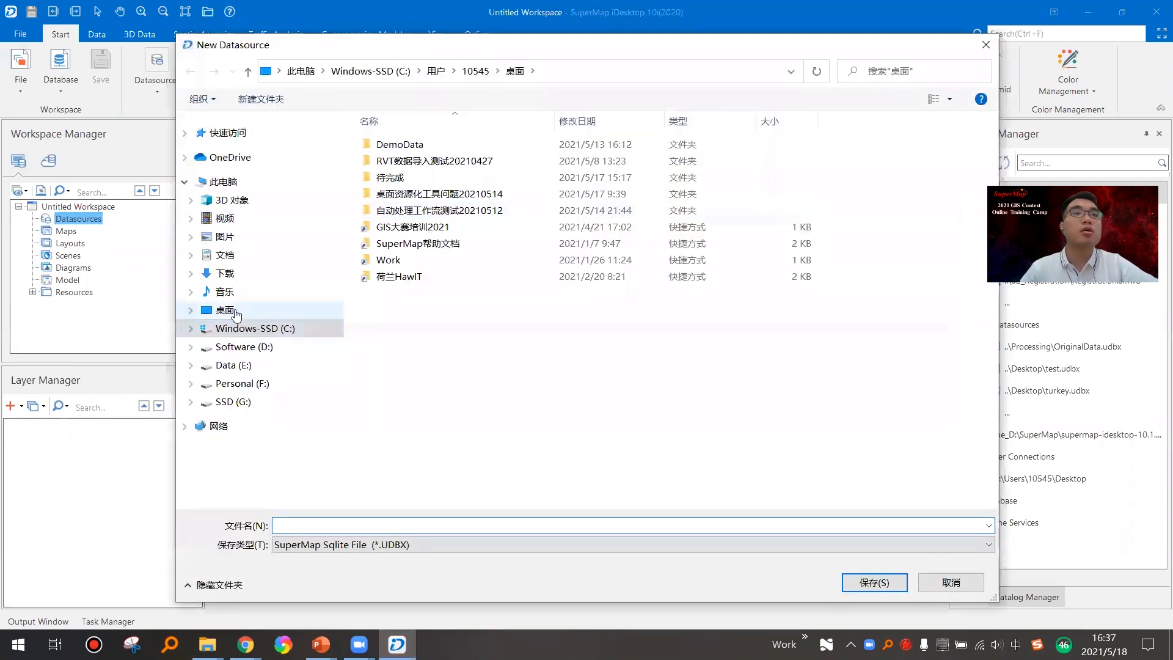
pyautogui.click(225, 310)
pyautogui.click(355, 523)
pyautogui.write('data')
pyautogui.press('shift')
pyautogui.click(855, 582)
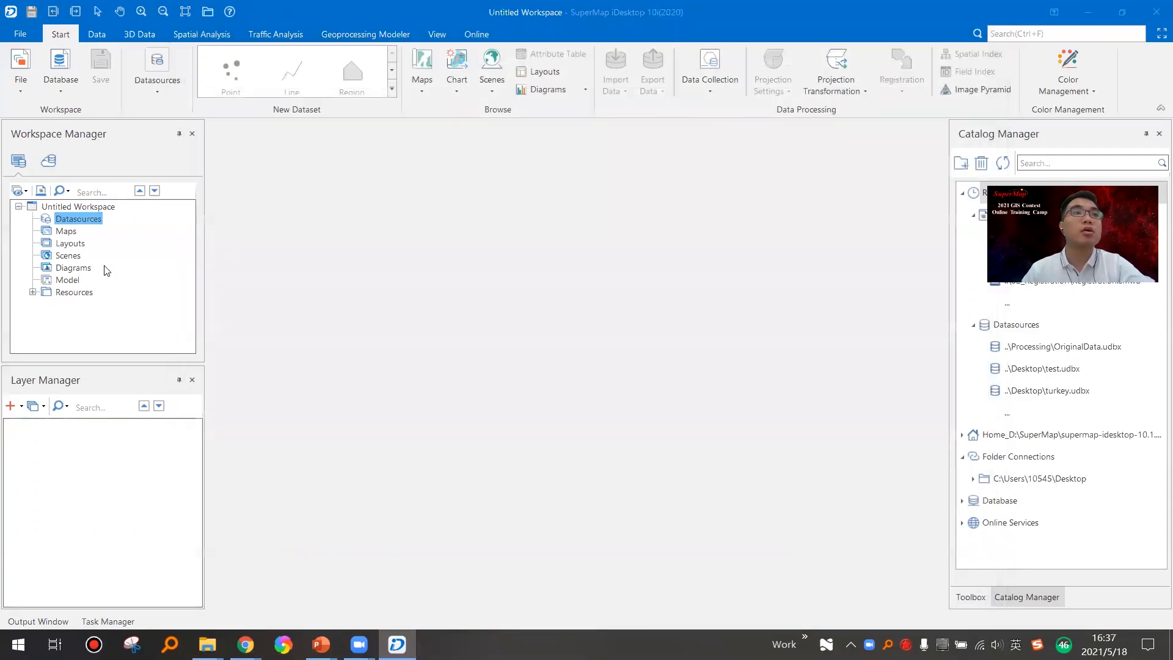
# Step: Start a dataset import into the data datasource and browse for source files in DemoData, TurkeyMap, Original ShapeFile, TUR_data
pyautogui.rightClick(77, 233)
pyautogui.click(124, 285)
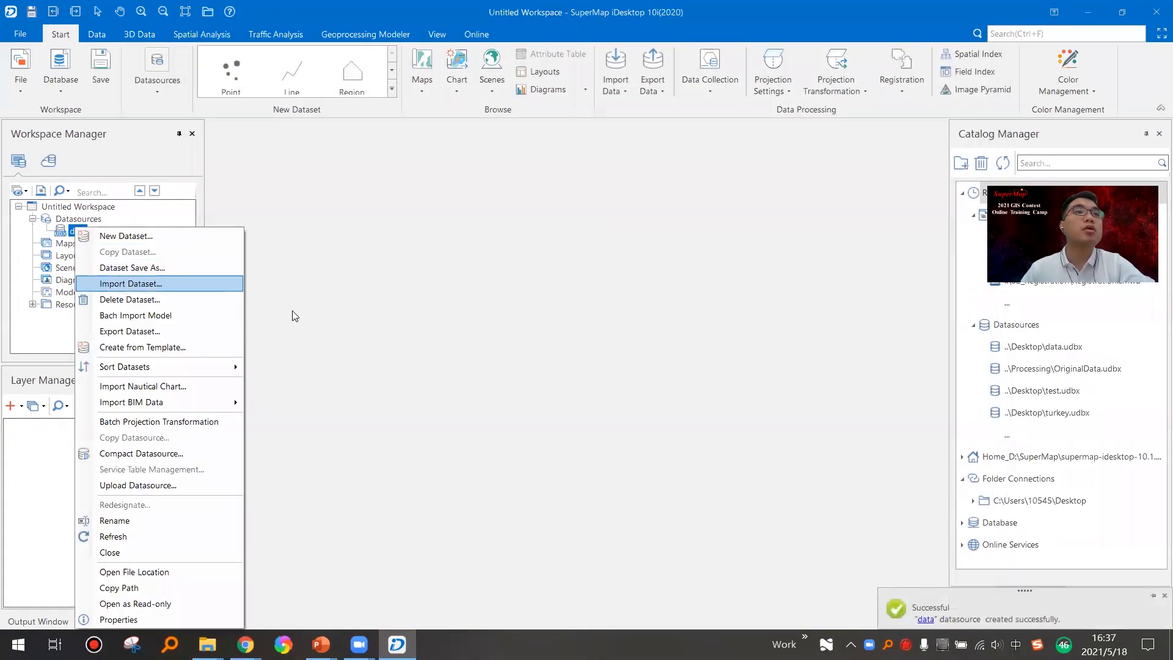
pyautogui.click(218, 126)
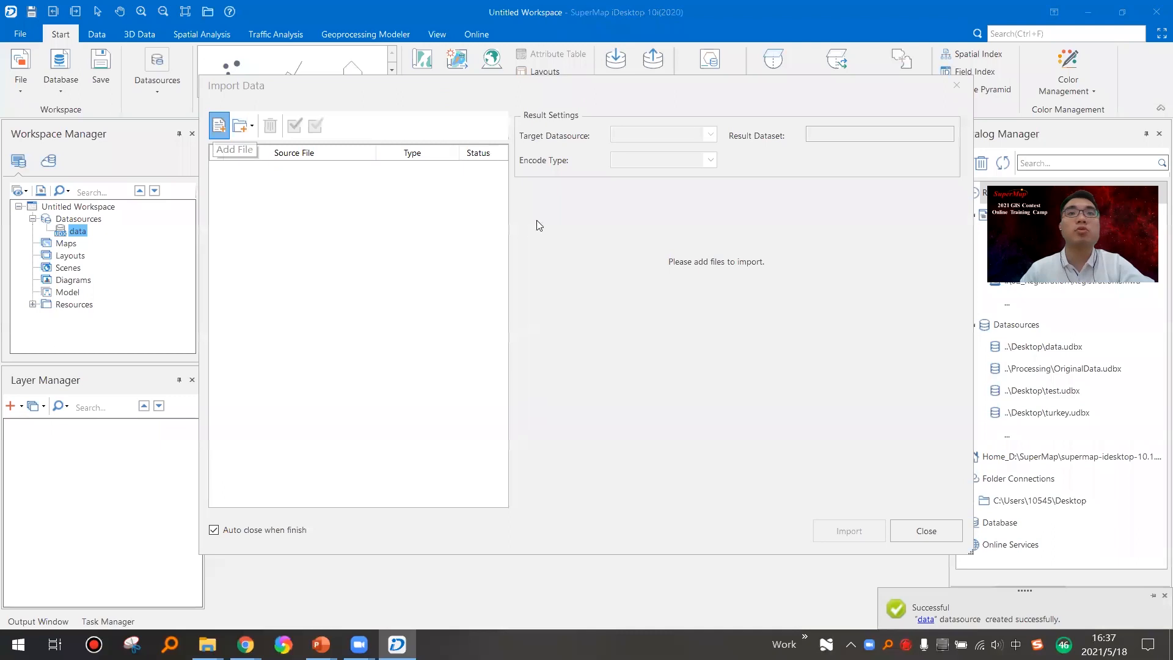
pyautogui.doubleClick(487, 168)
pyautogui.doubleClick(475, 183)
pyautogui.doubleClick(496, 171)
pyautogui.doubleClick(489, 167)
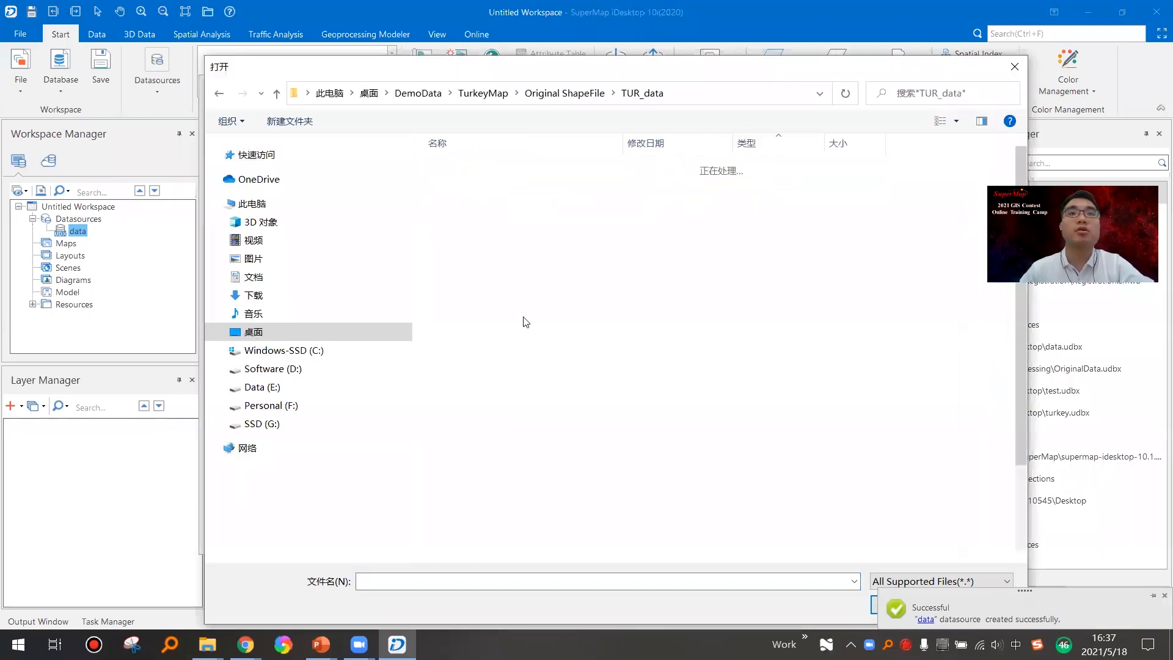
# Step: Add all seven SHP files from TUR_adm0.shp through TUR_water_lines_dcw.shp and import them
pyautogui.click(482, 446)
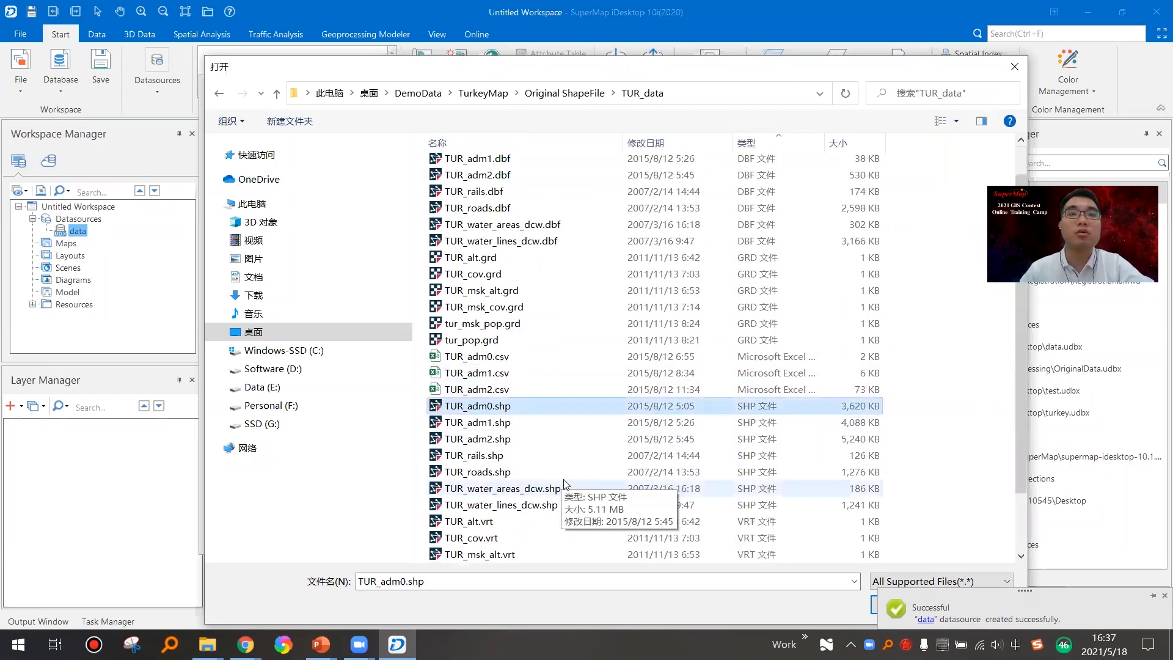
pyautogui.scroll(-2, 556, 464)
pyautogui.keyDown('shift'); pyautogui.click(563, 457); pyautogui.keyUp('shift')
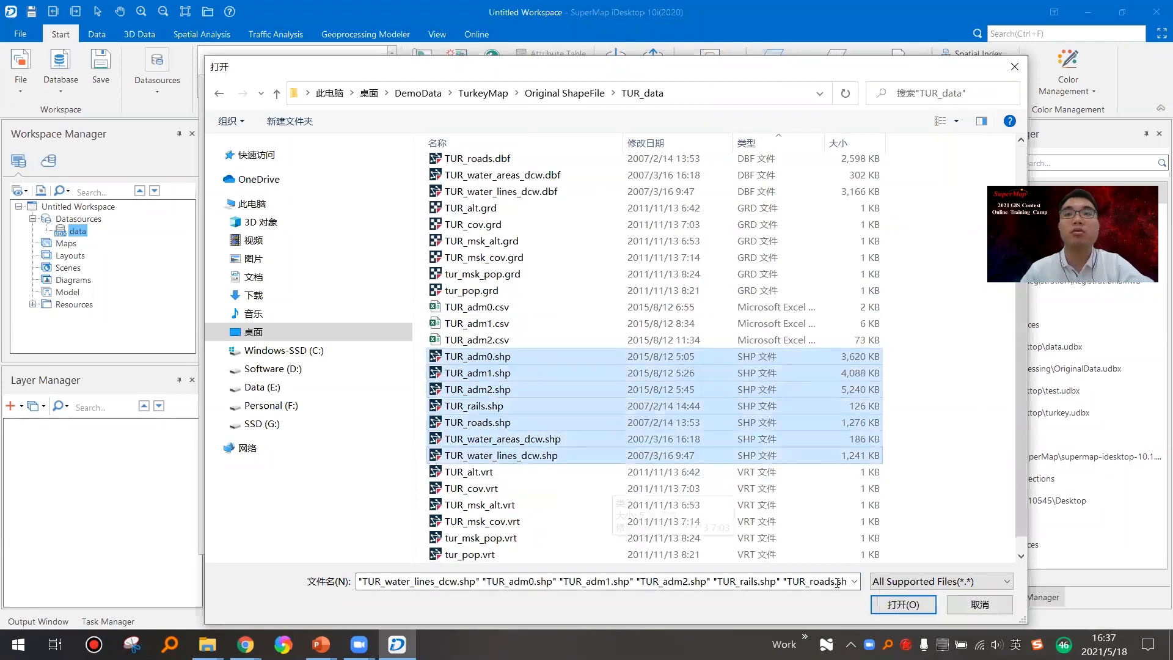
pyautogui.click(892, 608)
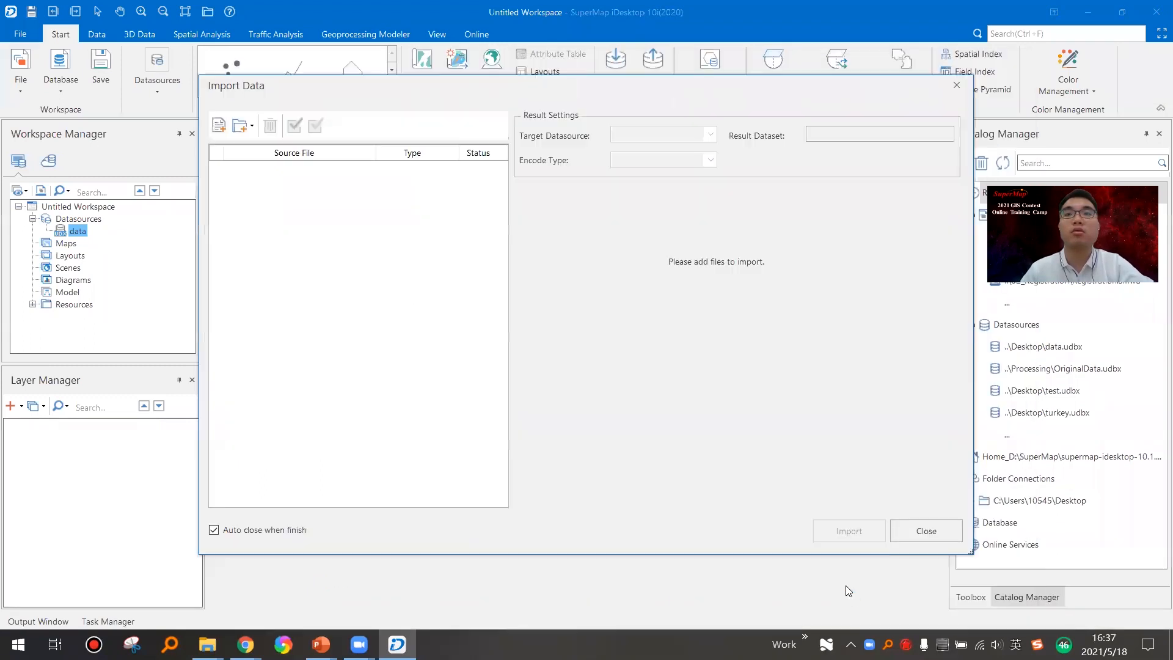
pyautogui.click(849, 531)
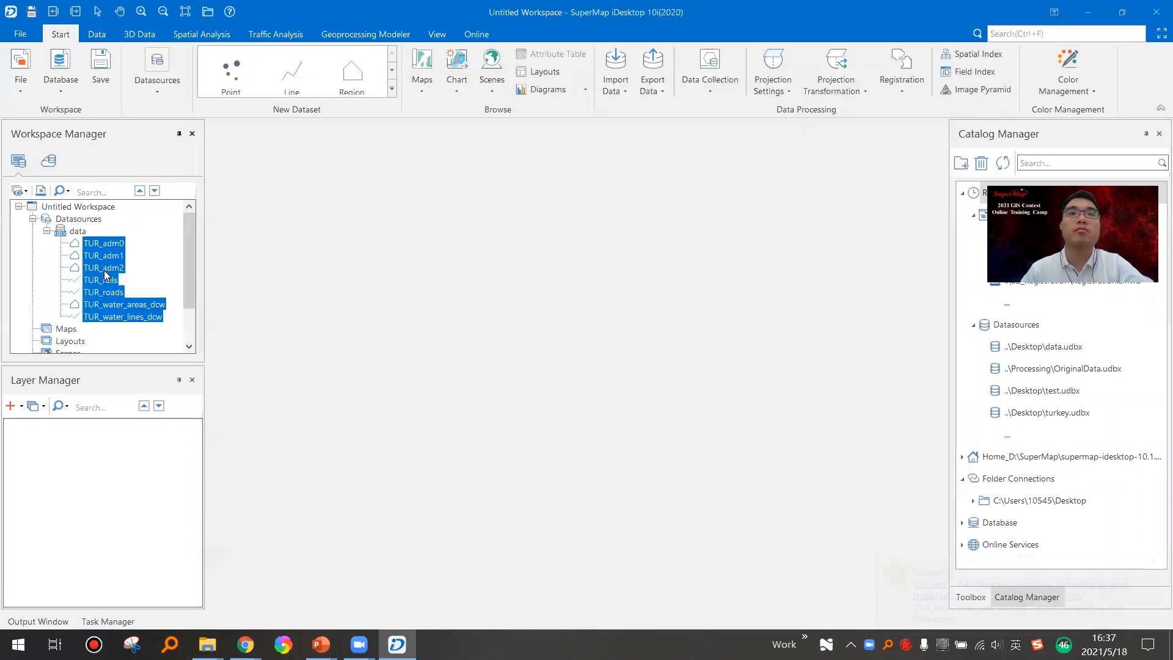
# Step: Add the imported TUR_water_areas_dcw dataset to a new map and select the southern polygon of the large central lake
pyautogui.click(115, 305)
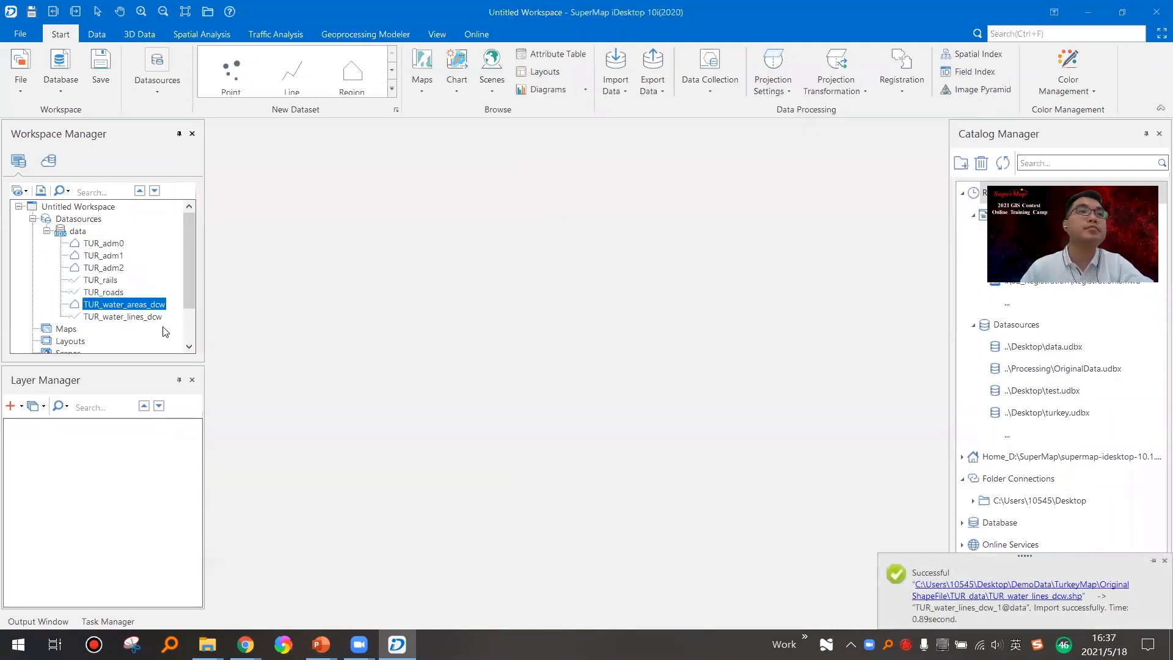
pyautogui.rightClick(123, 305)
pyautogui.moveTo(165, 330)
pyautogui.click(295, 330)
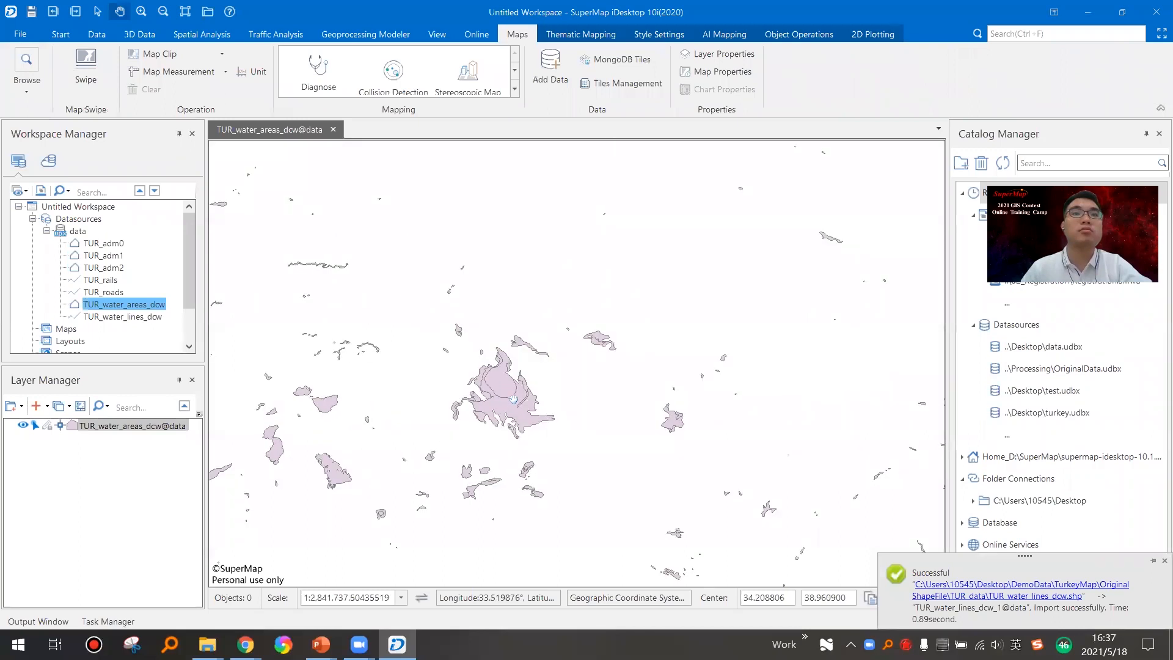
pyautogui.rightClick(506, 368)
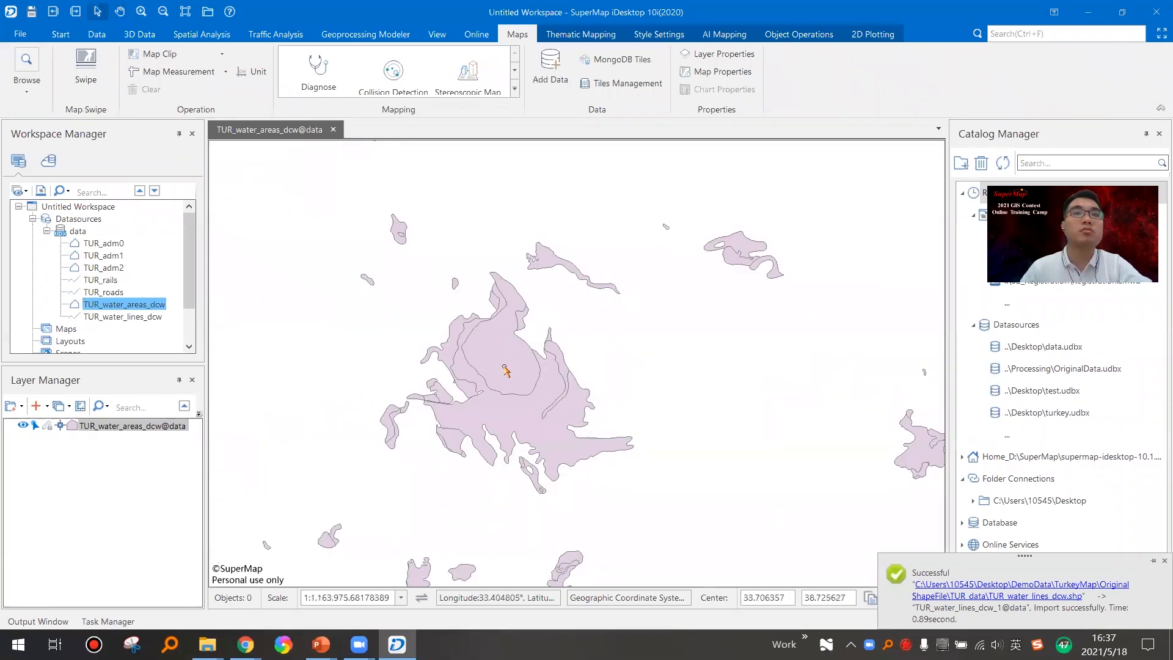
pyautogui.click(506, 370)
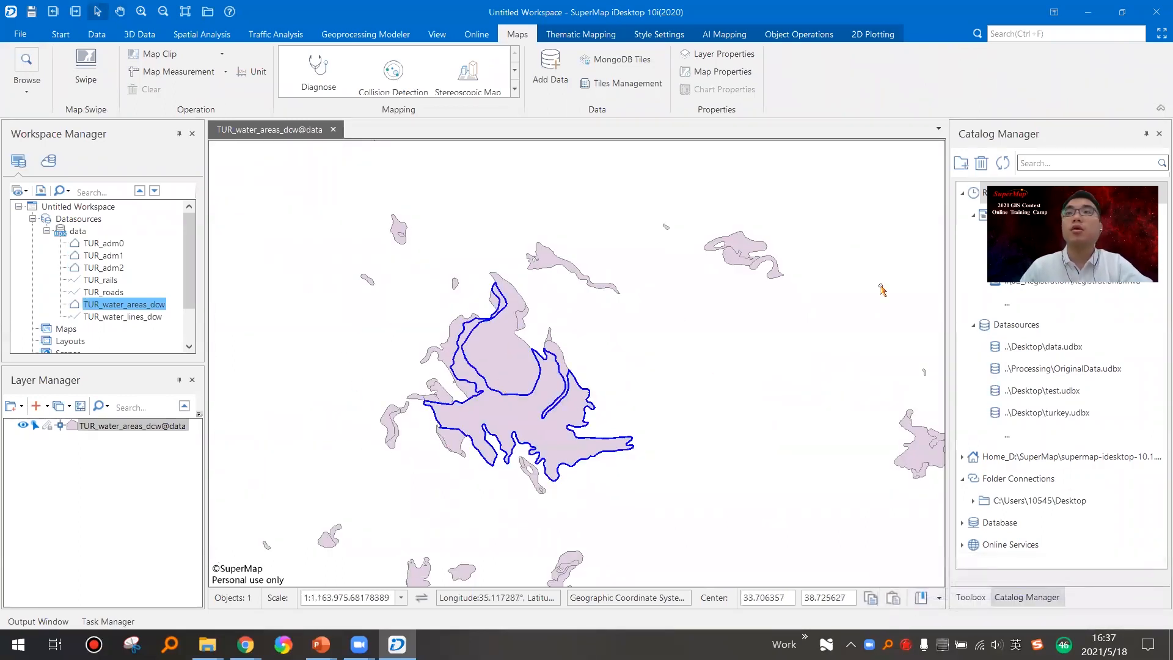
# Step: Close the Catalog Manager and Toolbox, then select all polygons in and around the large central lake
pyautogui.click(1159, 134)
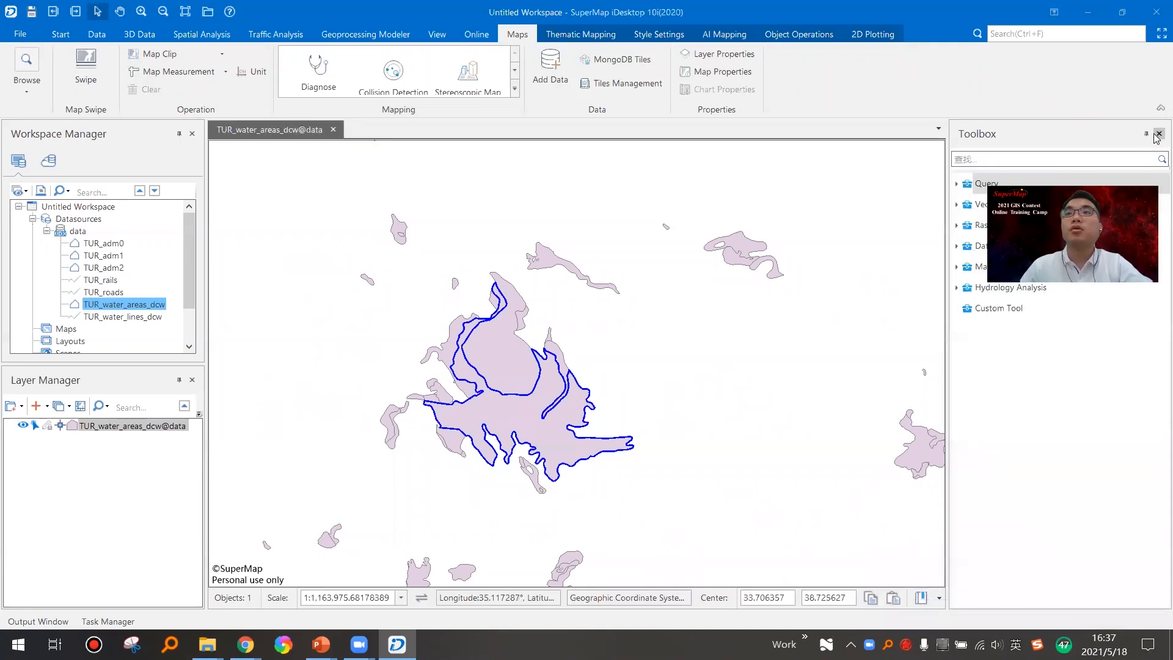
pyautogui.click(1158, 135)
pyautogui.moveTo(639, 347); pyautogui.dragTo(575, 339)
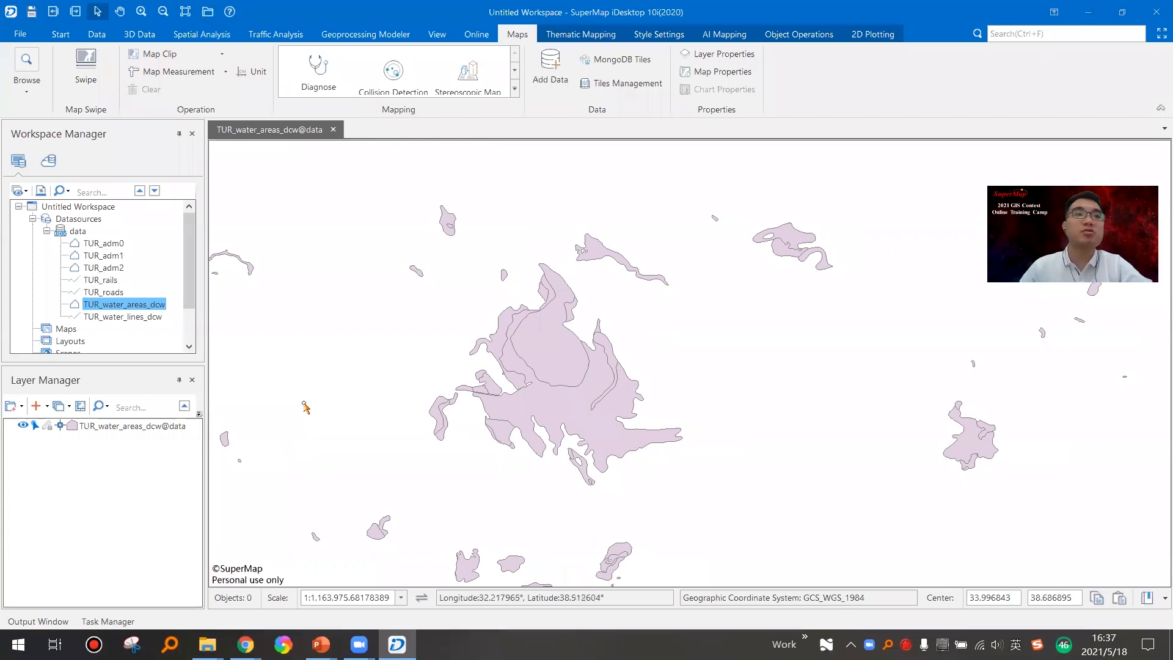
pyautogui.click(555, 377)
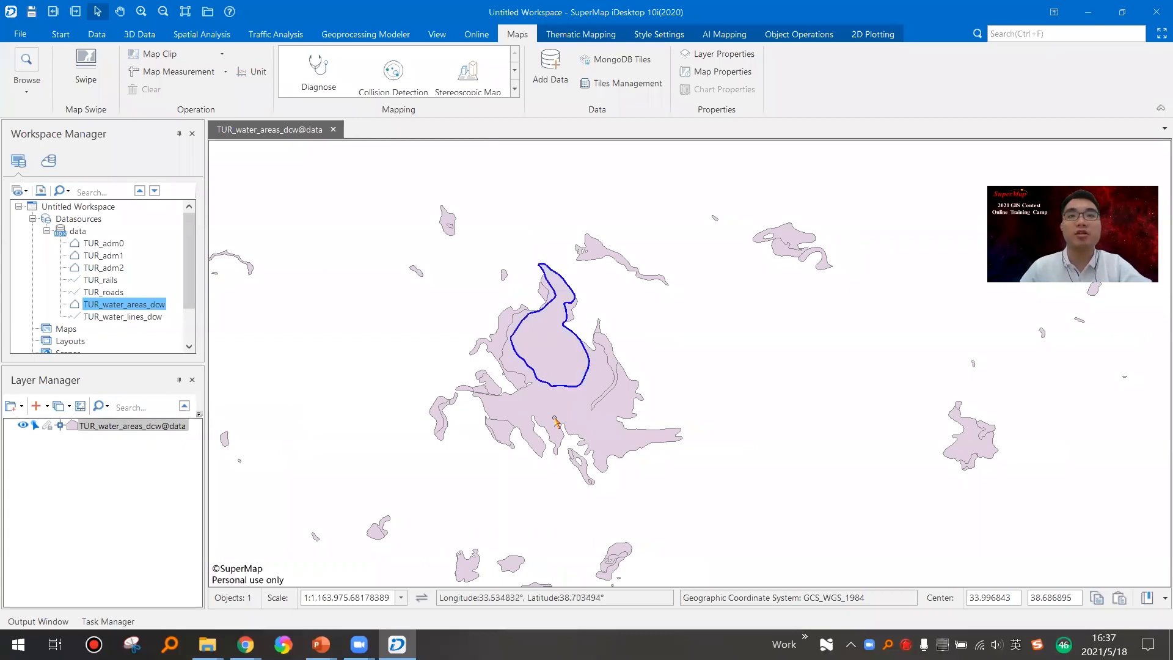
pyautogui.click(497, 267)
pyautogui.moveTo(376, 254); pyautogui.dragTo(734, 486)
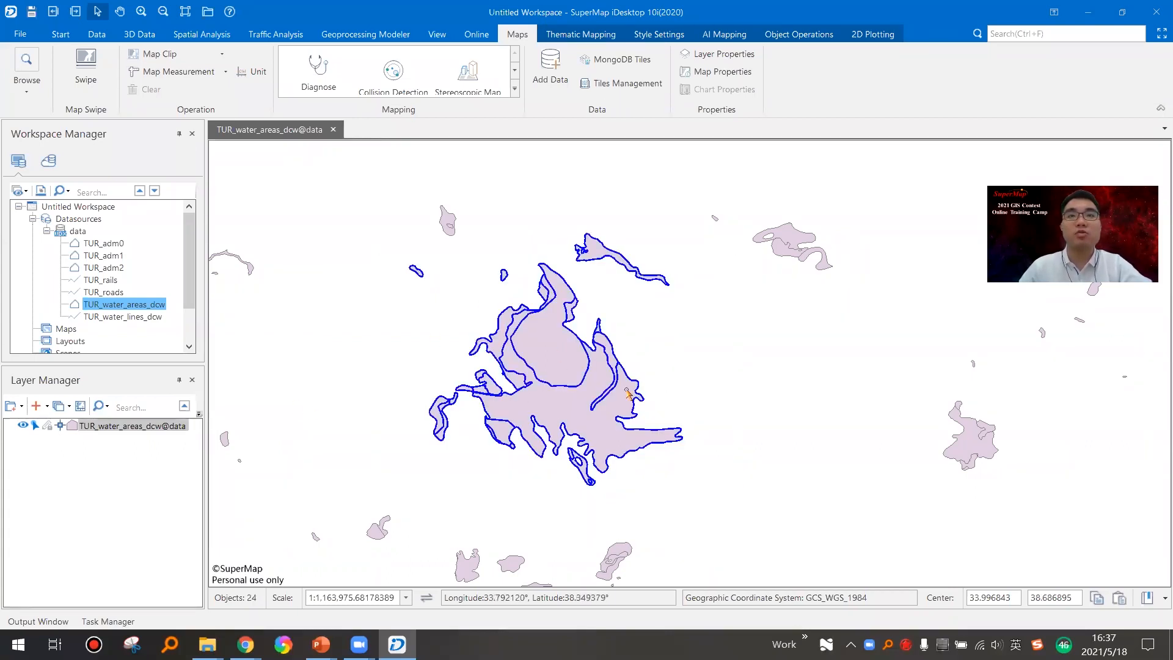
# Step: Set the foreground fill color of the TUR_water_areas_dcw layer style to bright blue
pyautogui.rightClick(142, 427)
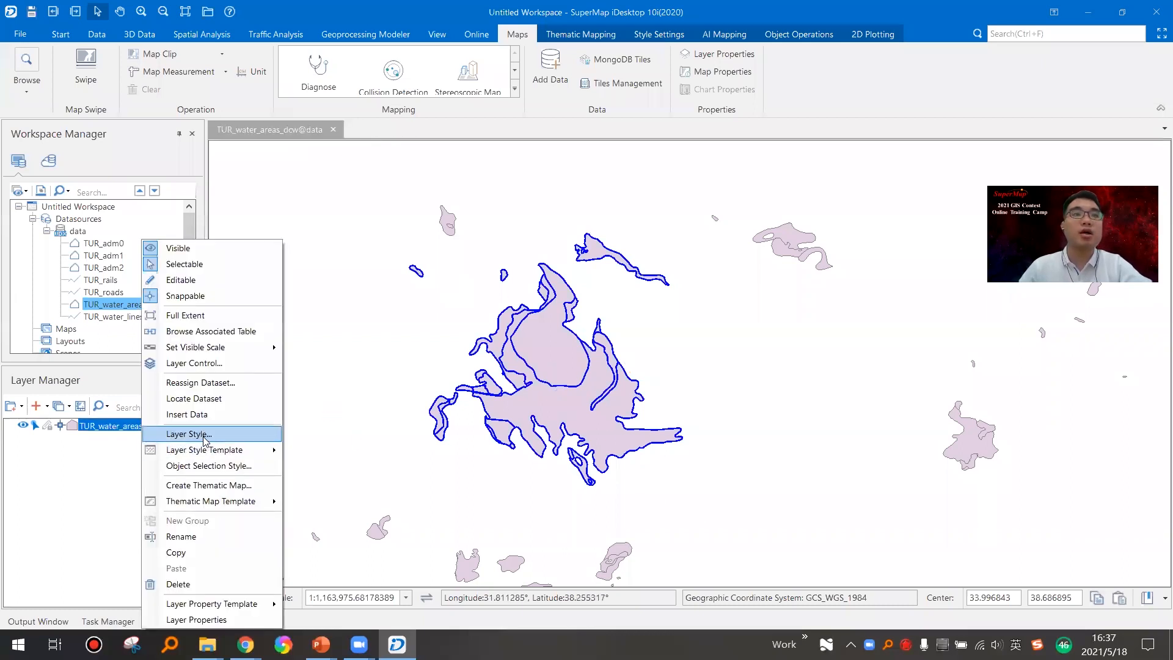
pyautogui.click(205, 435)
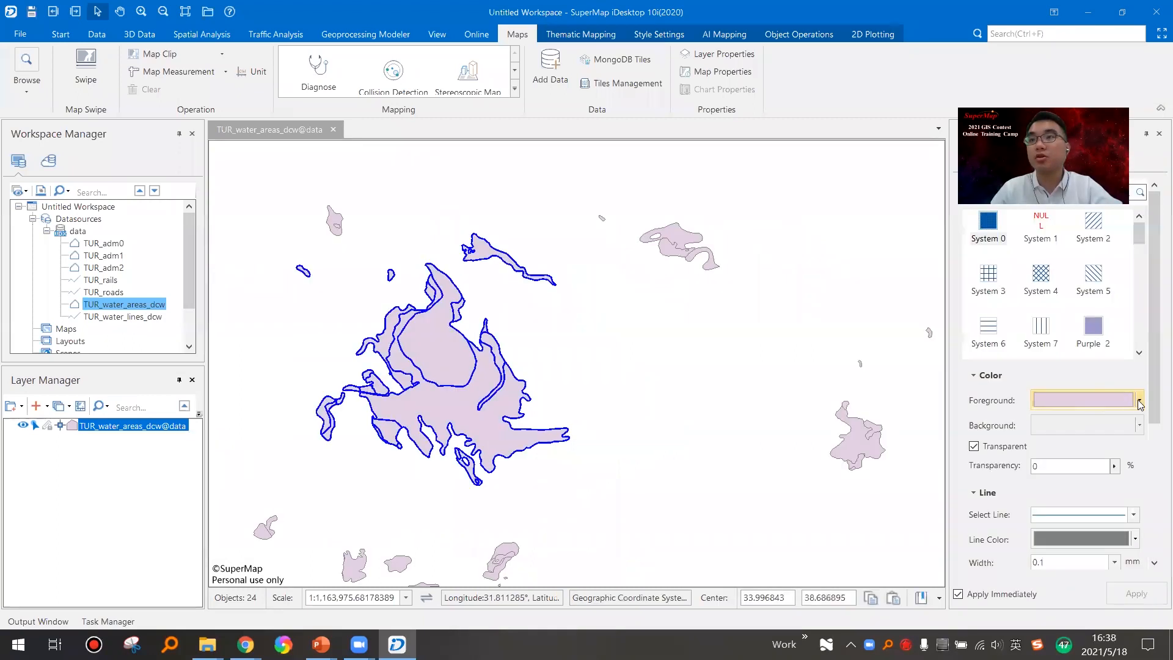
pyautogui.click(1137, 401)
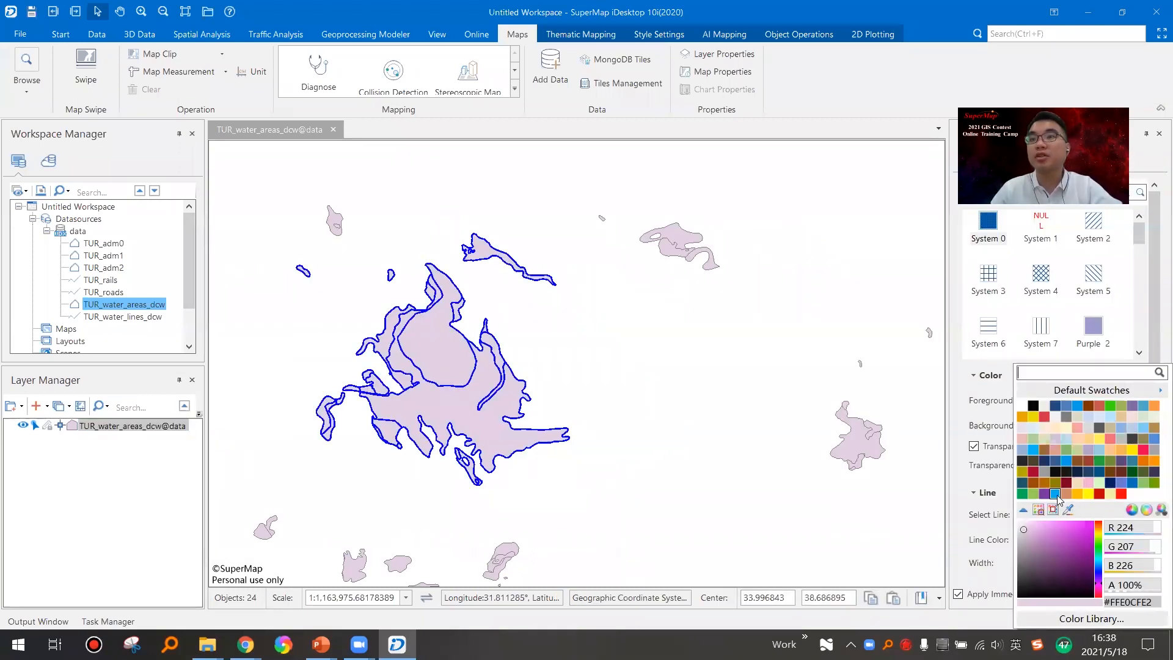
pyautogui.click(1055, 494)
# Step: Examine the separate polygons that make up the large lake by selecting them one at a time
pyautogui.click(457, 400)
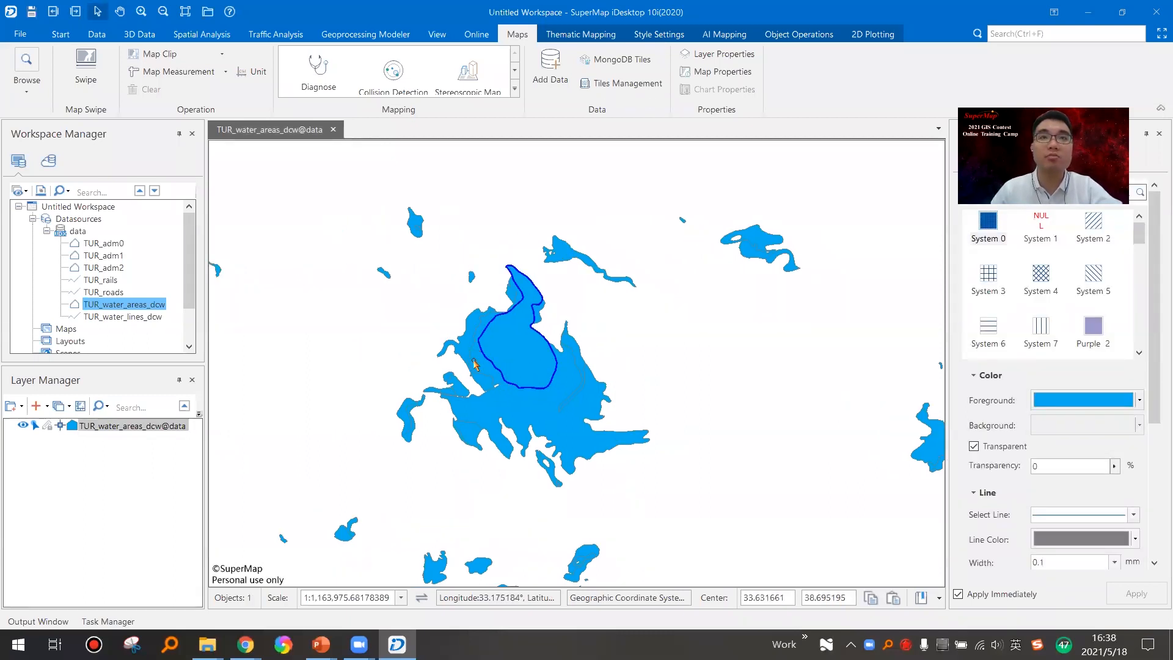
pyautogui.click(540, 409)
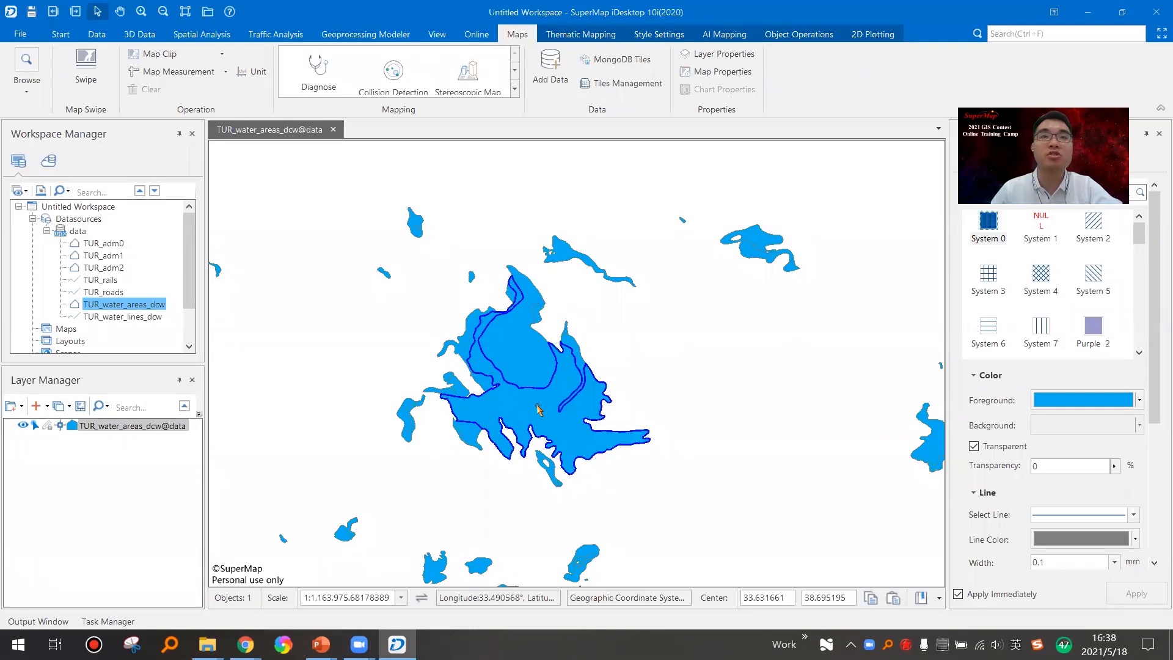
pyautogui.click(488, 387)
pyautogui.click(523, 364)
pyautogui.scroll(3, 523, 365)
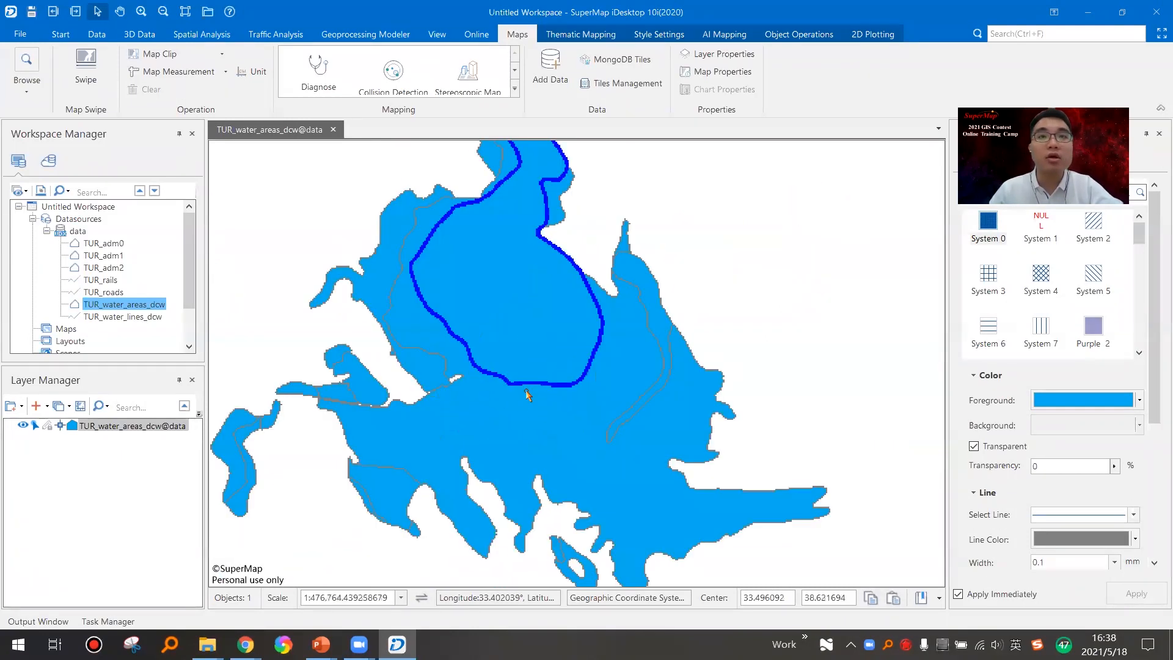
# Step: Make the TUR_water_areas_dcw layer editable and unite the southern lake polygon with the small western arm polygon, keeping the first object's attributes
pyautogui.click(49, 426)
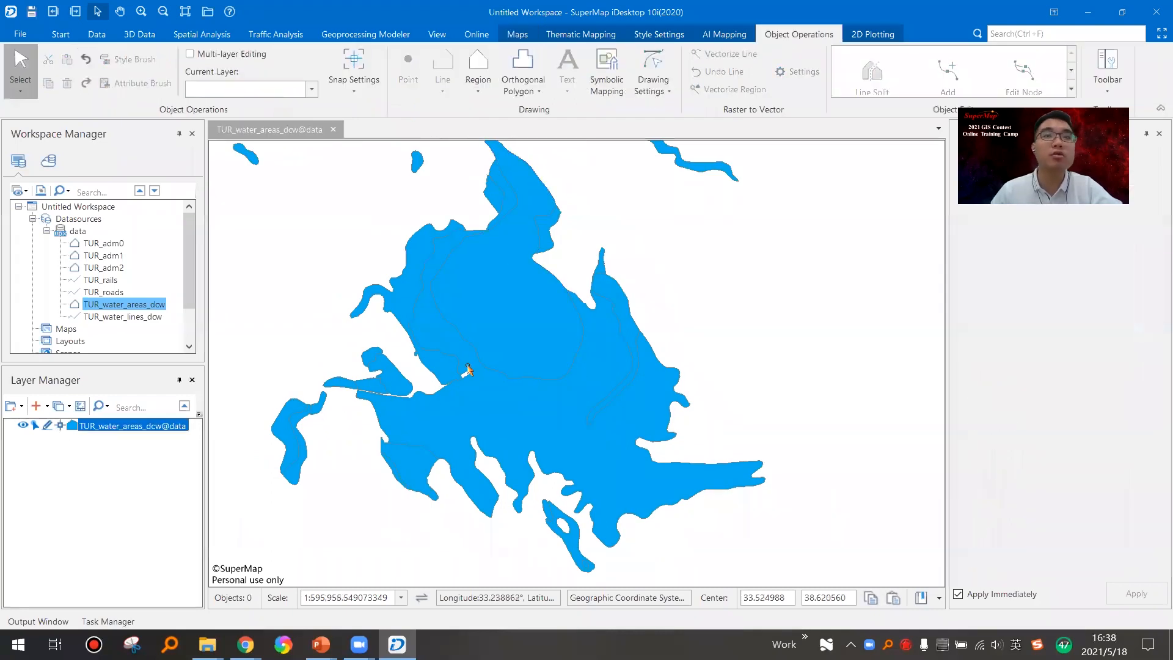
pyautogui.keyDown('shift'); pyautogui.click(534, 409); pyautogui.keyUp('shift')
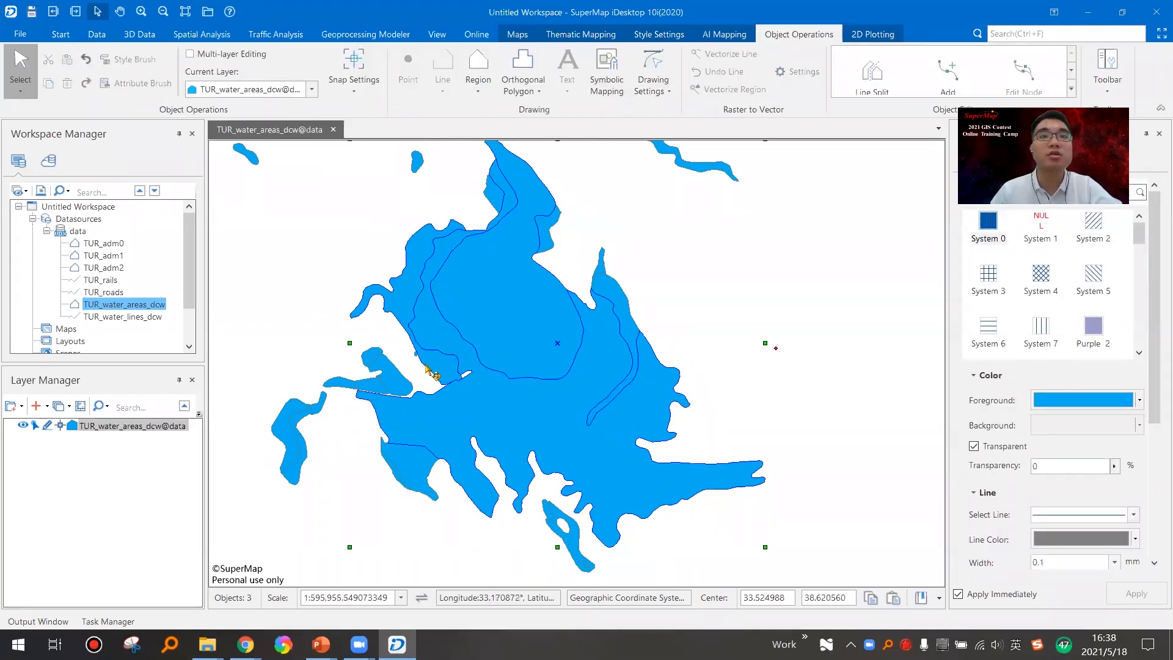
pyautogui.click(534, 179)
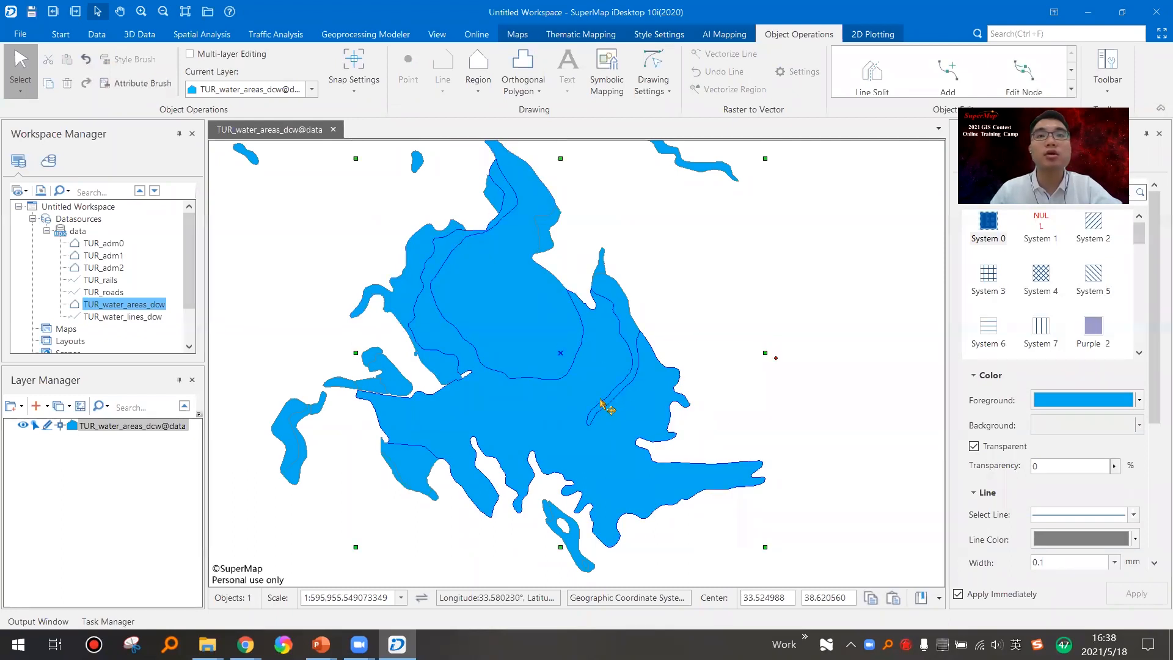
pyautogui.rightClick(601, 404)
pyautogui.click(483, 421)
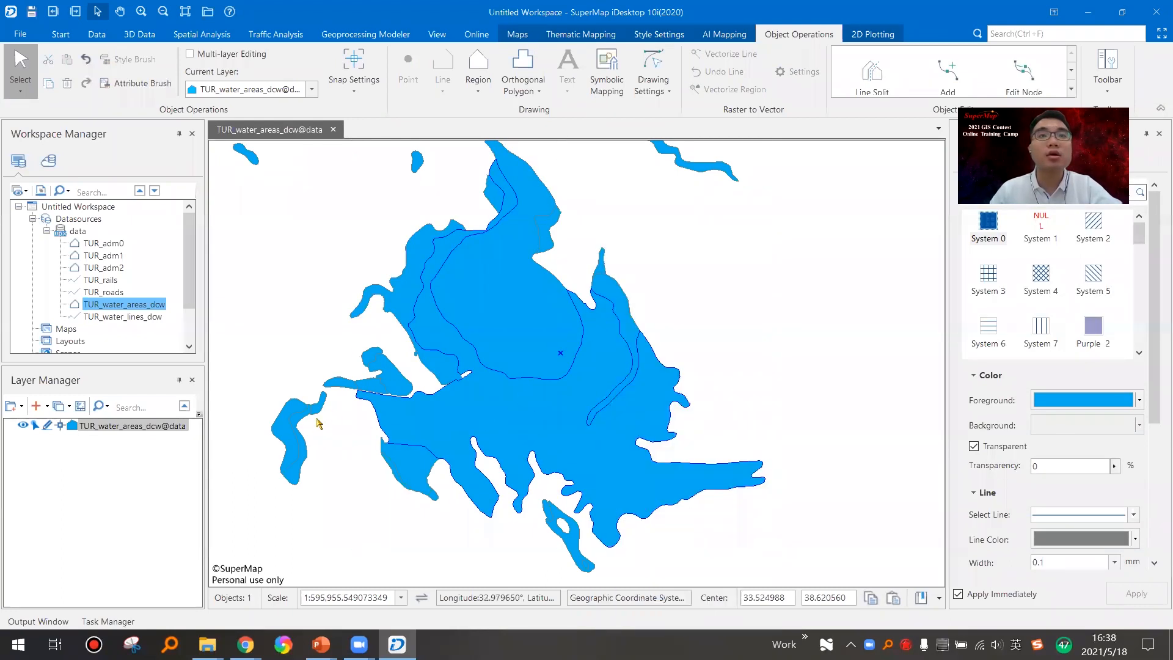
pyautogui.keyDown('shift'); pyautogui.click(385, 374); pyautogui.keyUp('shift')
pyautogui.rightClick(516, 366)
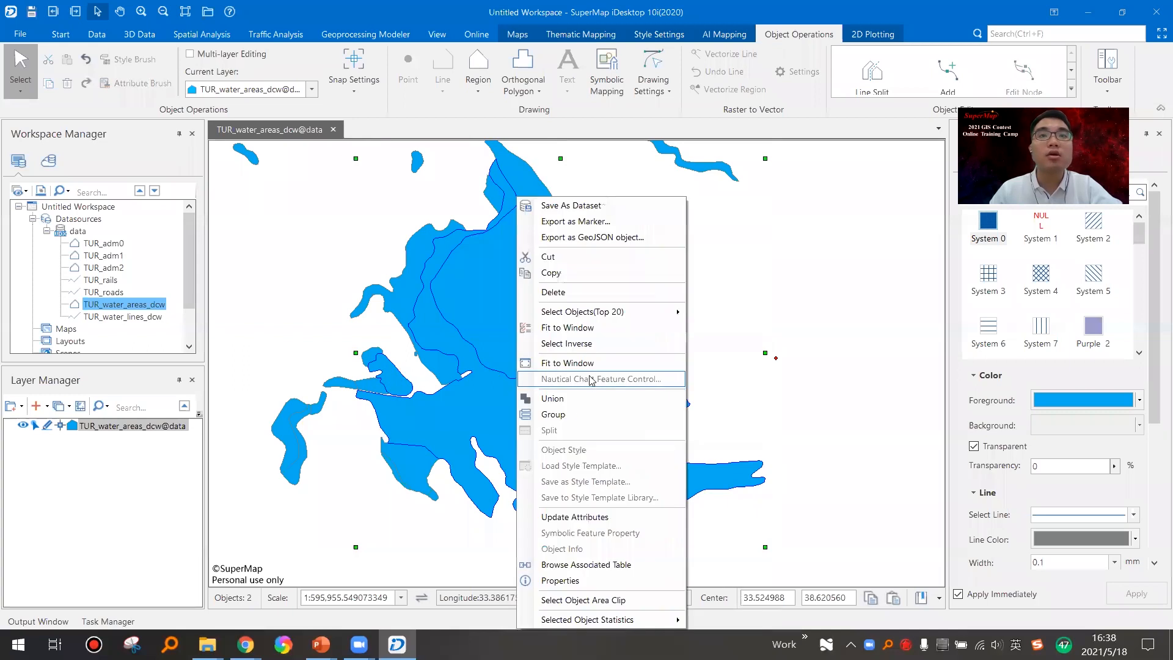
pyautogui.click(553, 399)
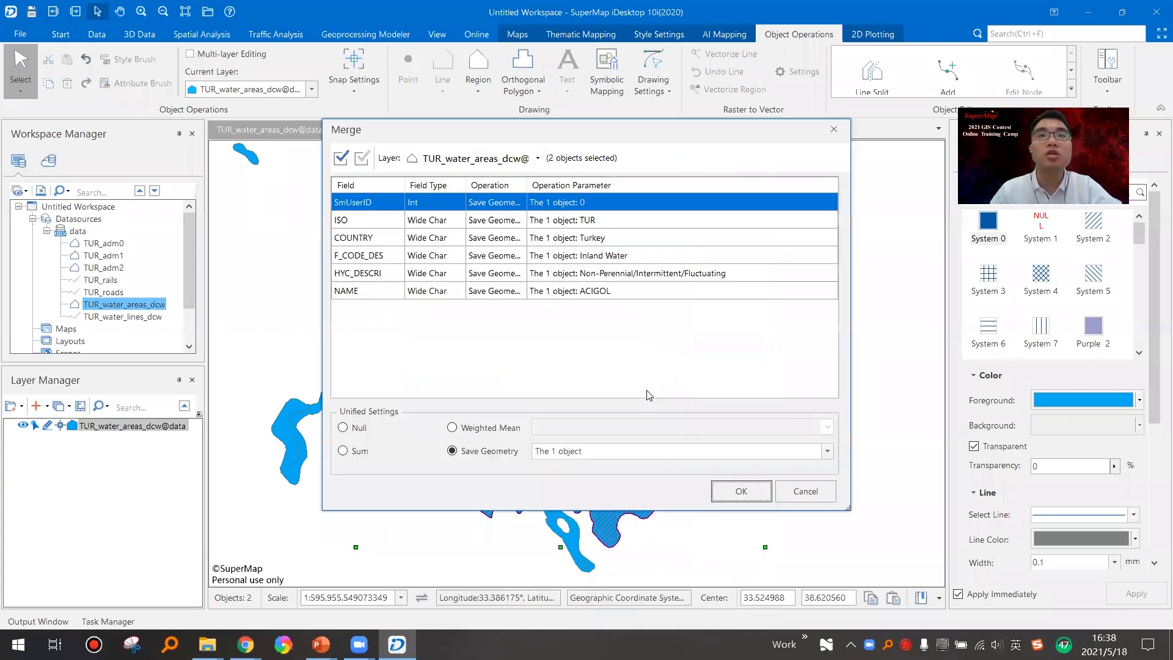
pyautogui.click(741, 492)
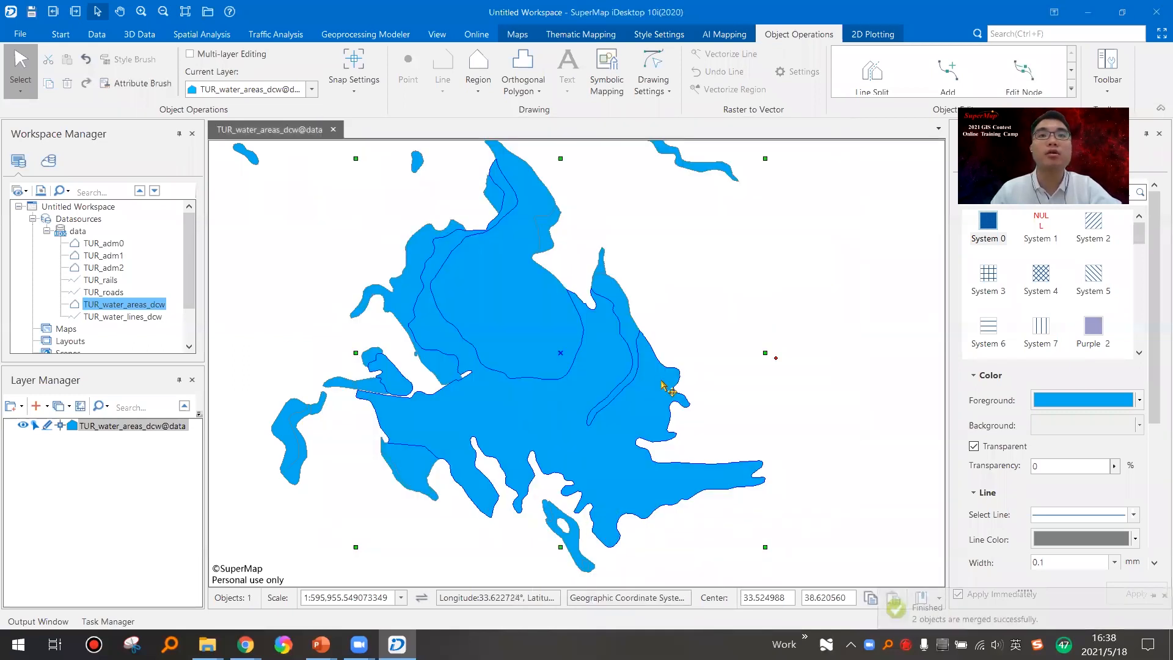
# Step: Unite the southern lake polygon with the large inner polygon at the lake's center, keeping the default field settings
pyautogui.keyDown('shift'); pyautogui.click(521, 418); pyautogui.keyUp('shift')
pyautogui.rightClick(518, 417)
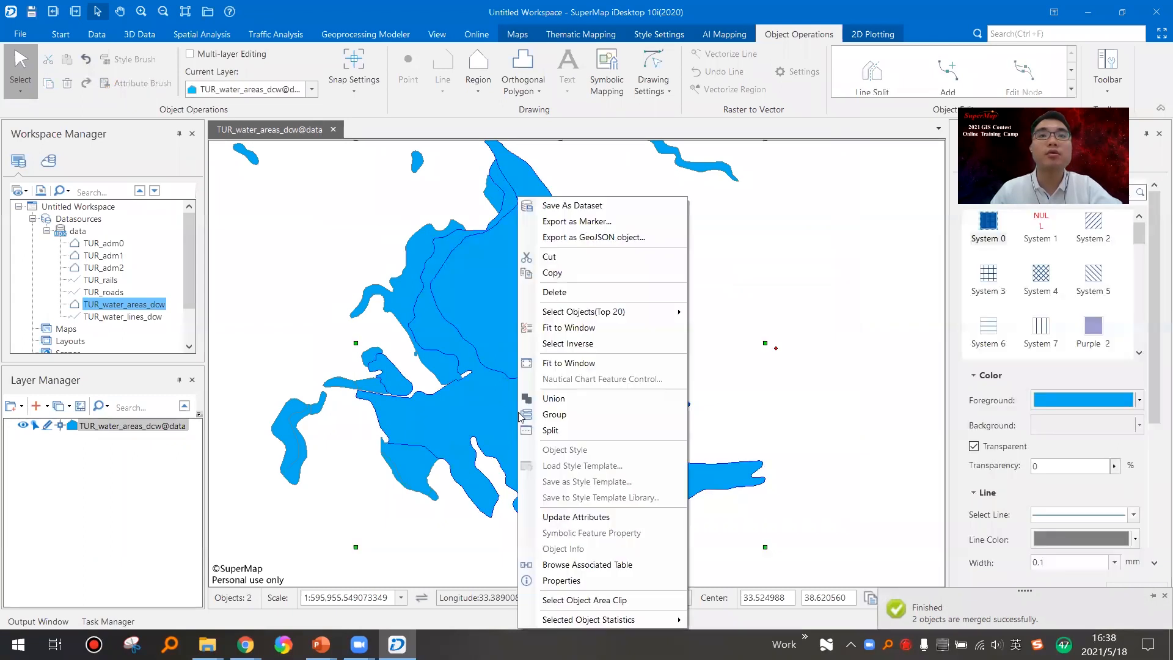
pyautogui.click(549, 396)
pyautogui.click(741, 491)
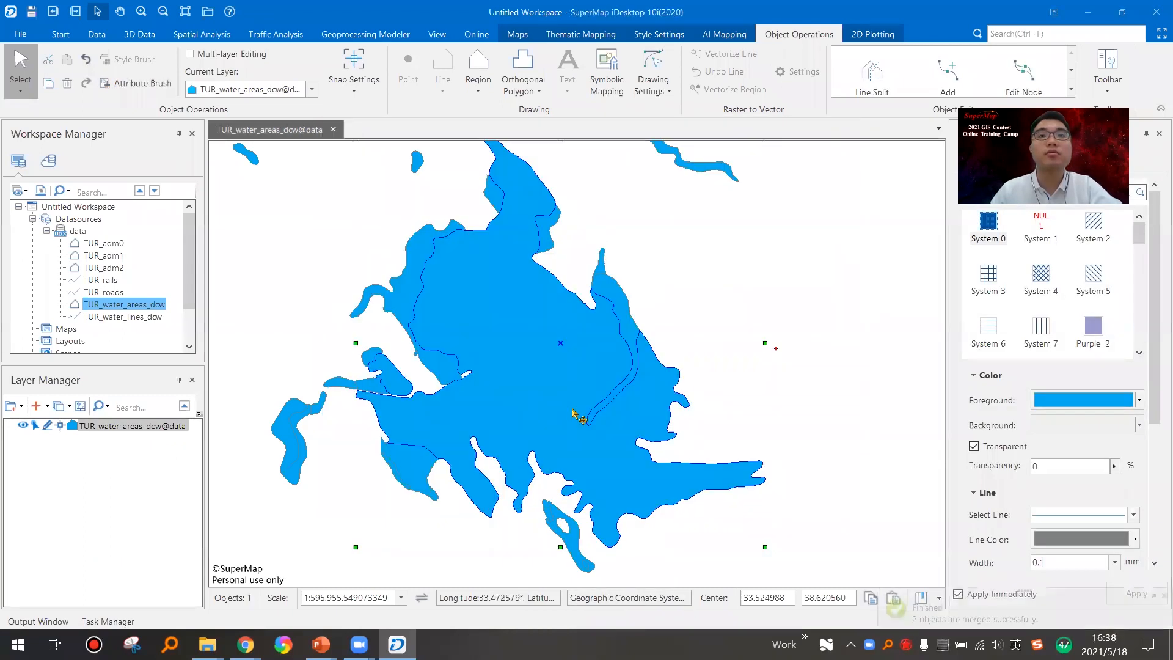
# Step: Unite the narrow polygon along the lake's eastern side with the main lake polygon
pyautogui.click(650, 325)
pyautogui.click(606, 347)
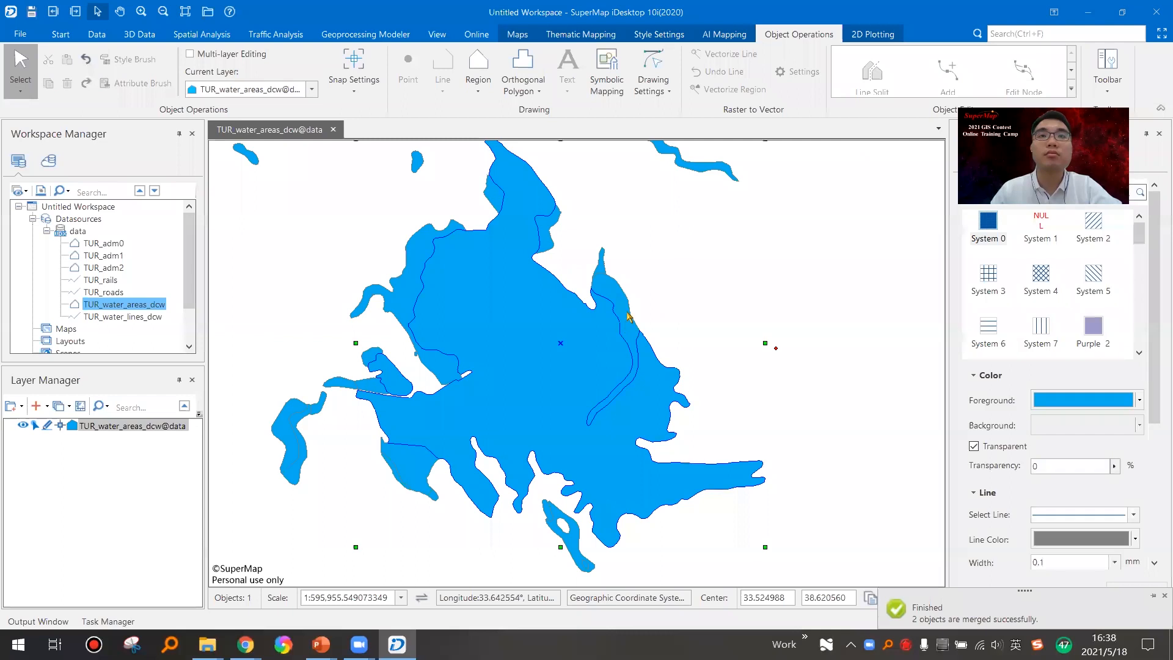
pyautogui.click(635, 313)
pyautogui.click(624, 311)
pyautogui.keyDown('shift'); pyautogui.click(501, 360); pyautogui.keyUp('shift')
pyautogui.rightClick(501, 359)
pyautogui.click(537, 397)
pyautogui.click(722, 488)
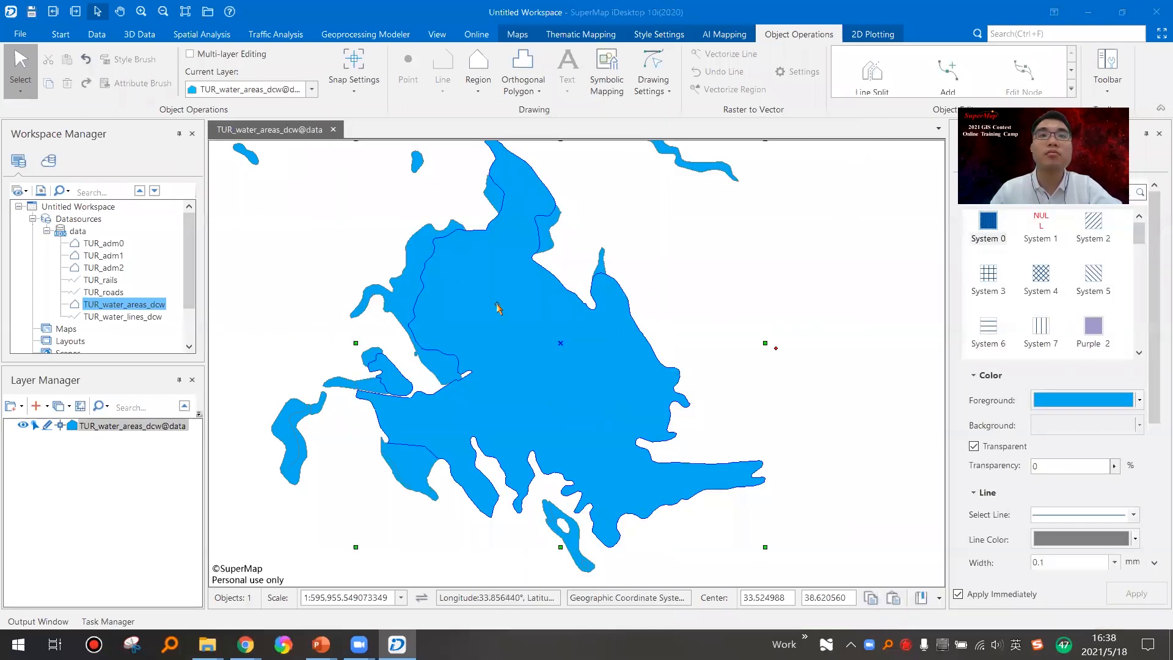
# Step: Unite the polygon along the lake's western shore with the main lake polygon
pyautogui.keyDown('shift'); pyautogui.click(400, 287); pyautogui.keyUp('shift')
pyautogui.rightClick(396, 292)
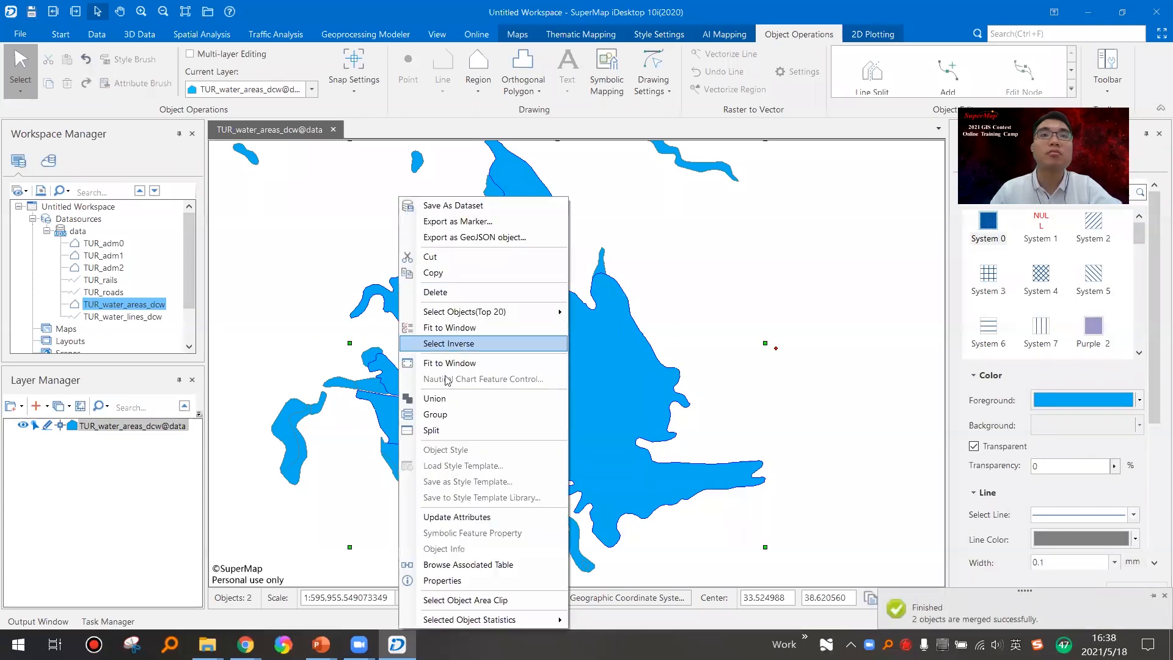
pyautogui.click(465, 399)
pyautogui.click(741, 492)
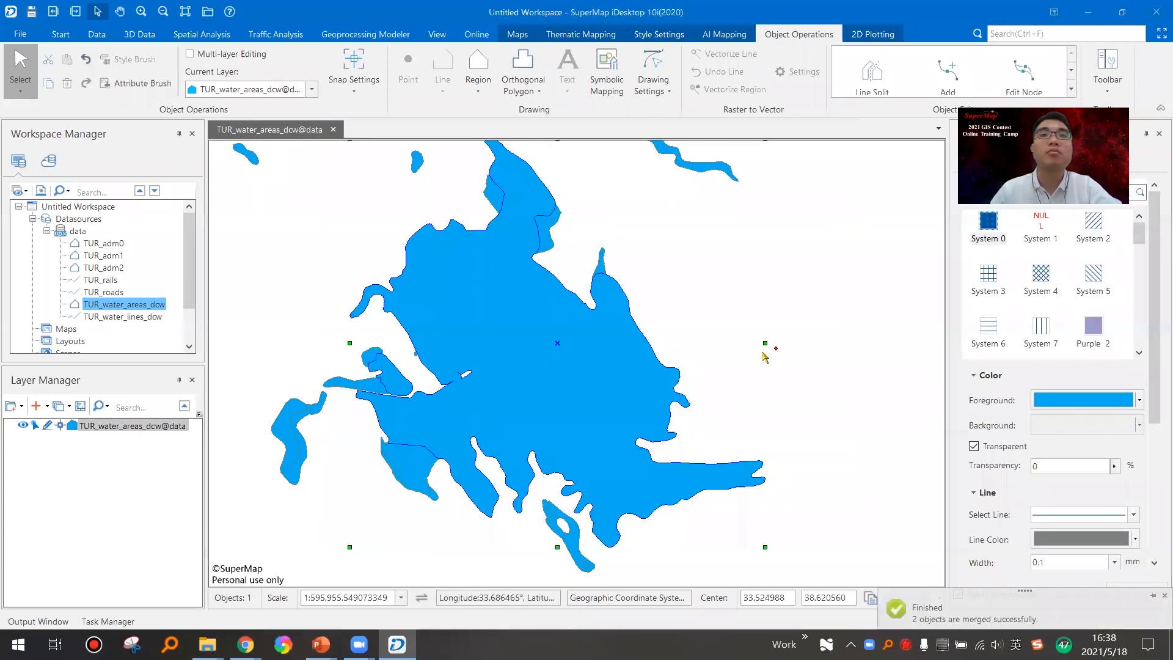
# Step: Unite the small polygon on the northeastern shore with the main lake polygon, and clear the selection
pyautogui.click(553, 227)
pyautogui.keyDown('shift'); pyautogui.click(503, 242); pyautogui.keyUp('shift')
pyautogui.rightClick(498, 245)
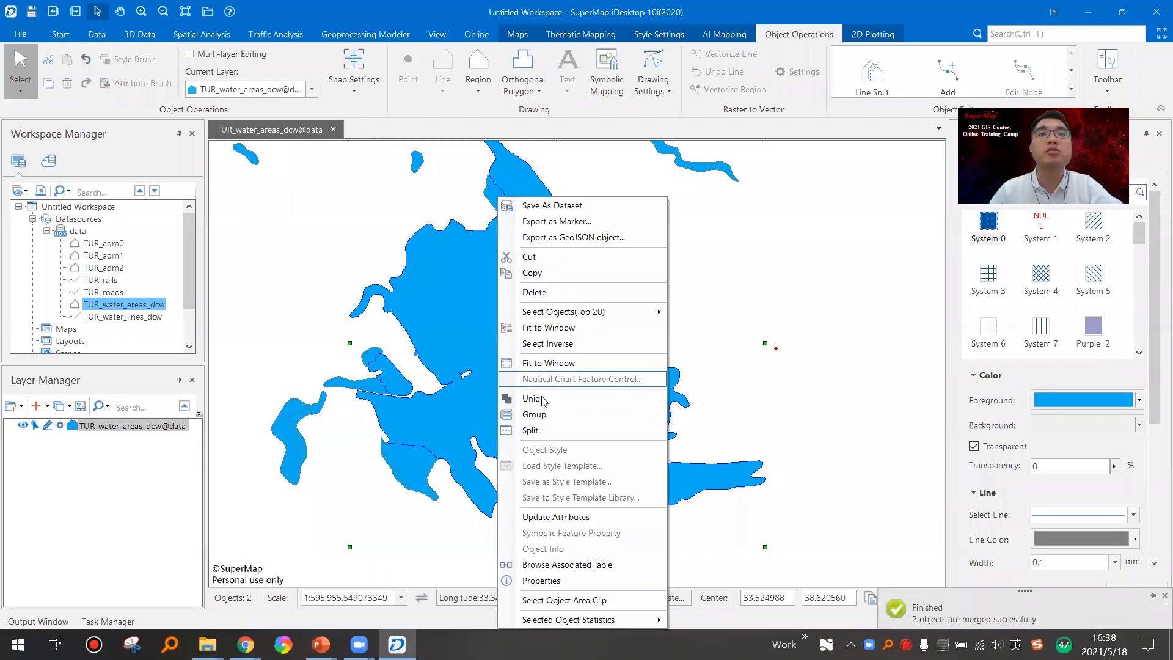
pyautogui.click(519, 379)
pyautogui.click(737, 269)
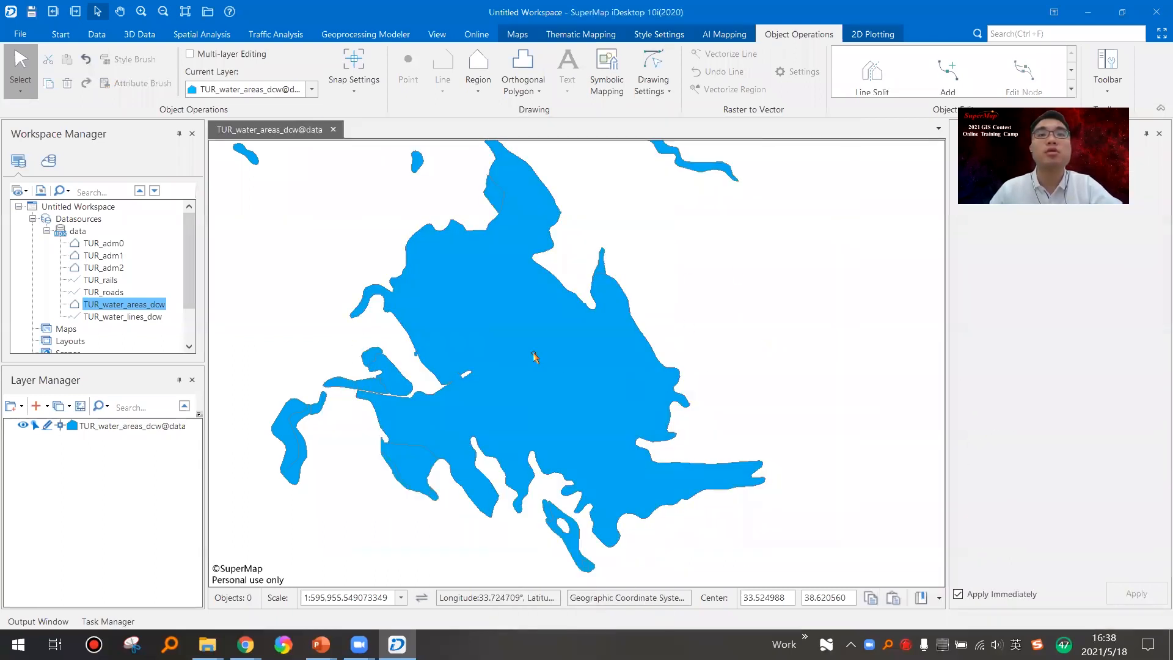
# Step: Find the smaller lake to the east and unite its northeastern polygon with its main polygon
pyautogui.scroll(-2, 500, 360)
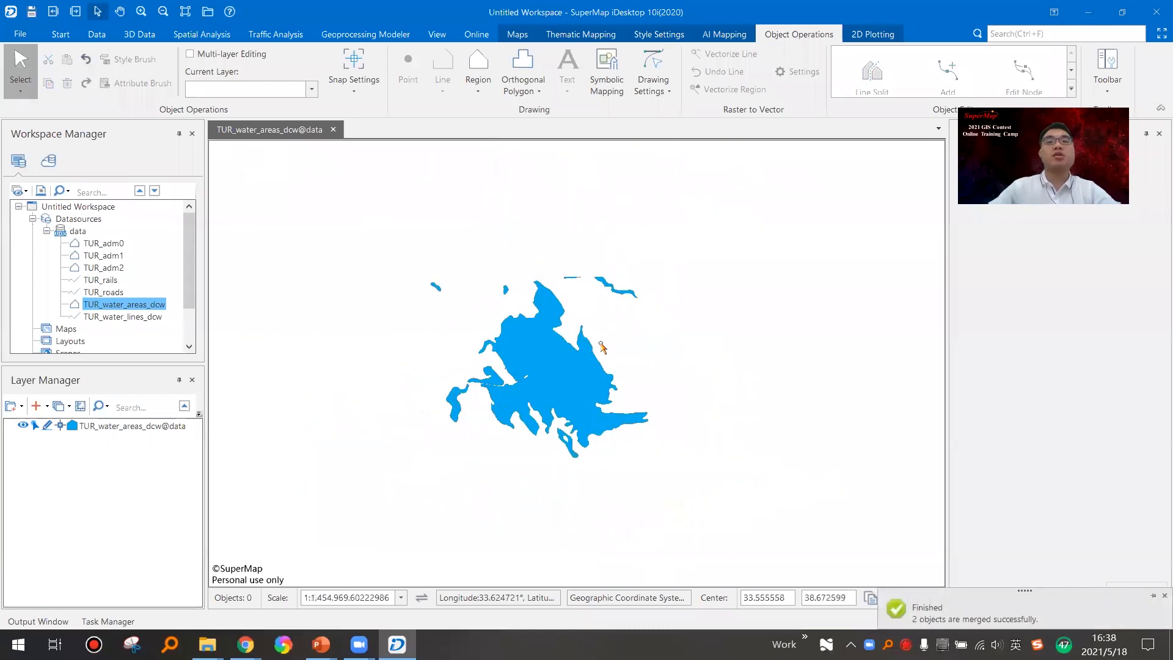
pyautogui.scroll(-3, 575, 359)
pyautogui.scroll(9, 748, 394)
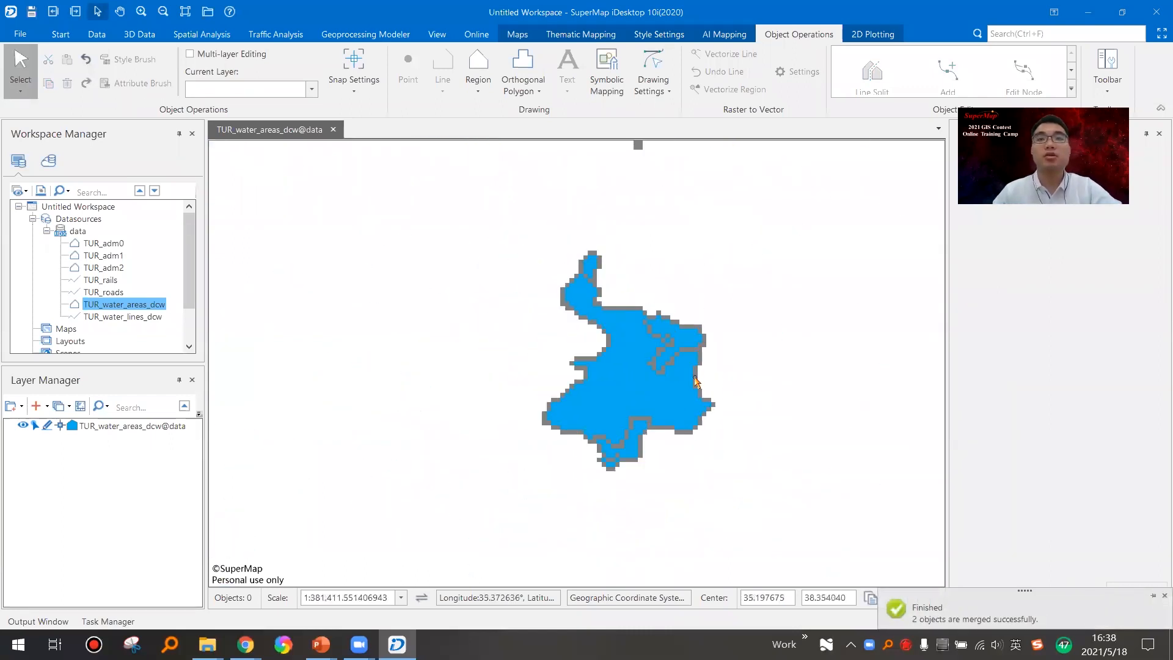
pyautogui.scroll(4, 672, 355)
pyautogui.click(671, 270)
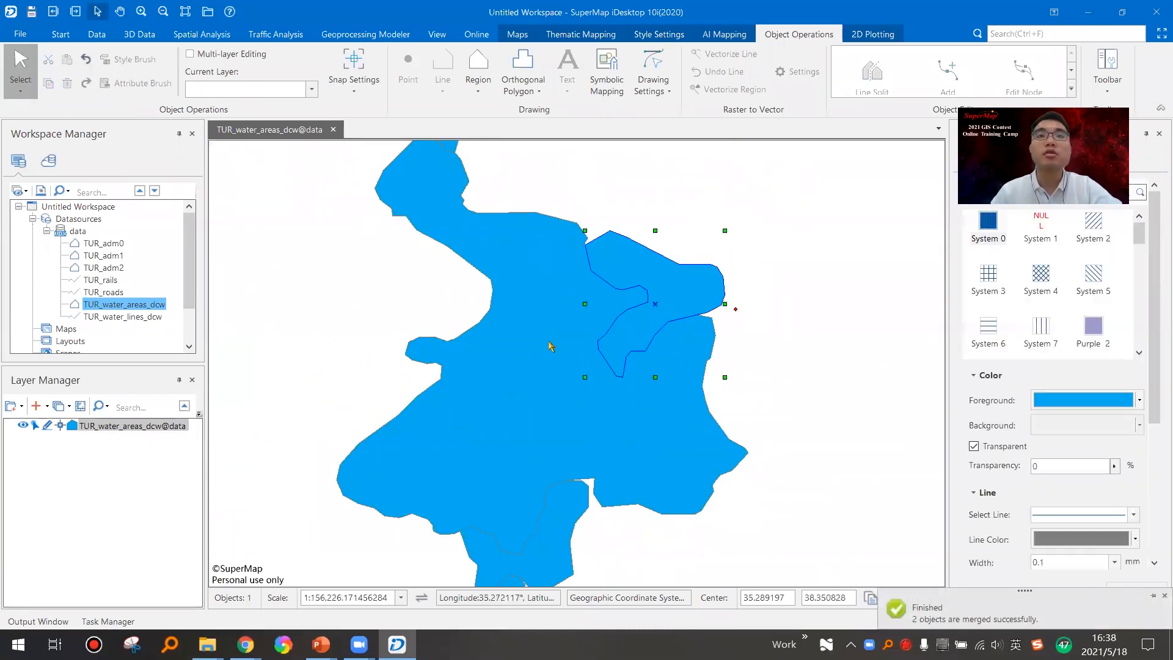
pyautogui.keyDown('shift'); pyautogui.click(551, 346); pyautogui.keyUp('shift')
pyautogui.rightClick(551, 346)
pyautogui.click(596, 398)
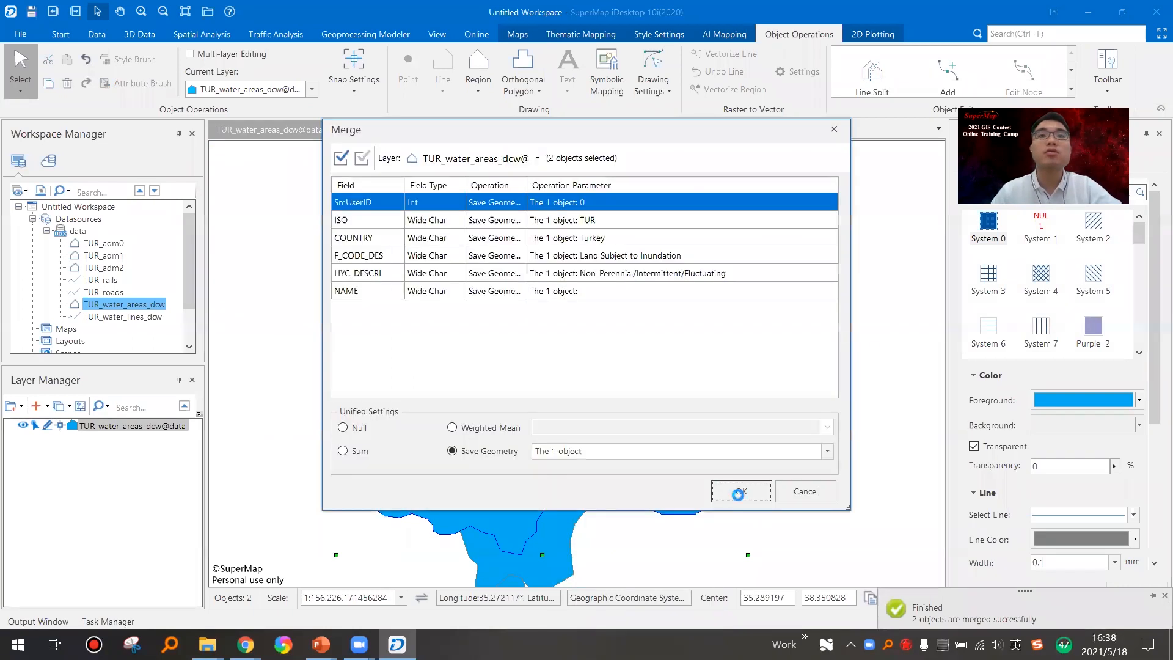
pyautogui.scroll(-4, 478, 409)
pyautogui.scroll(-3, 518, 374)
pyautogui.click(541, 370)
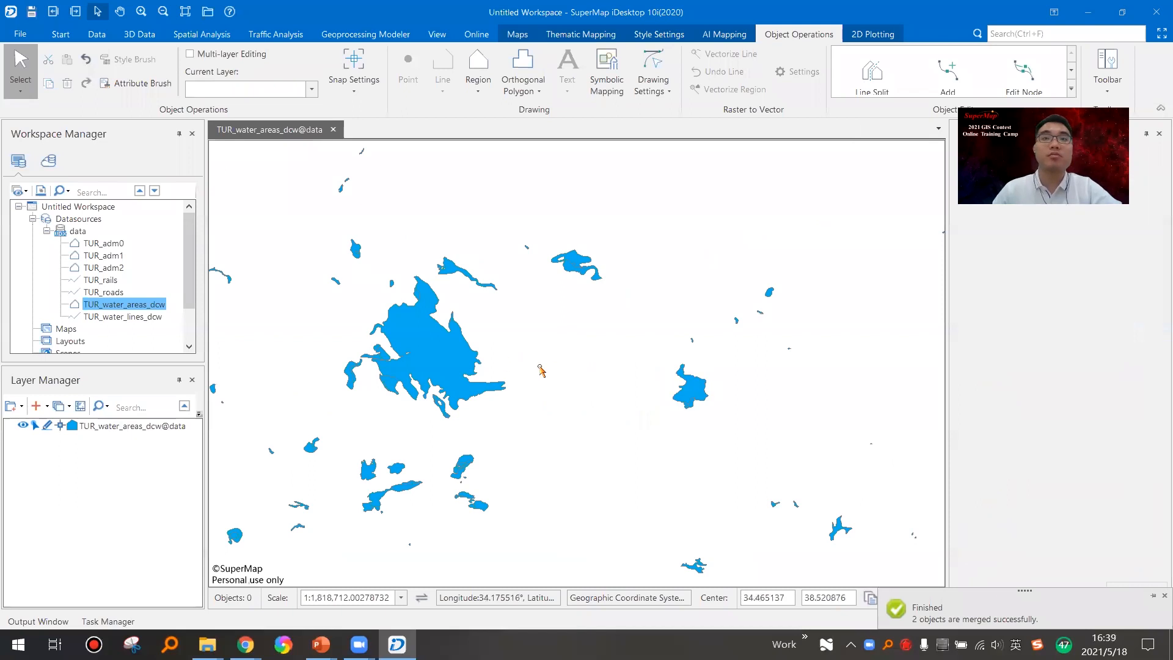
pyautogui.moveTo(344, 339); pyautogui.dragTo(465, 353)
pyautogui.scroll(-1, 464, 353)
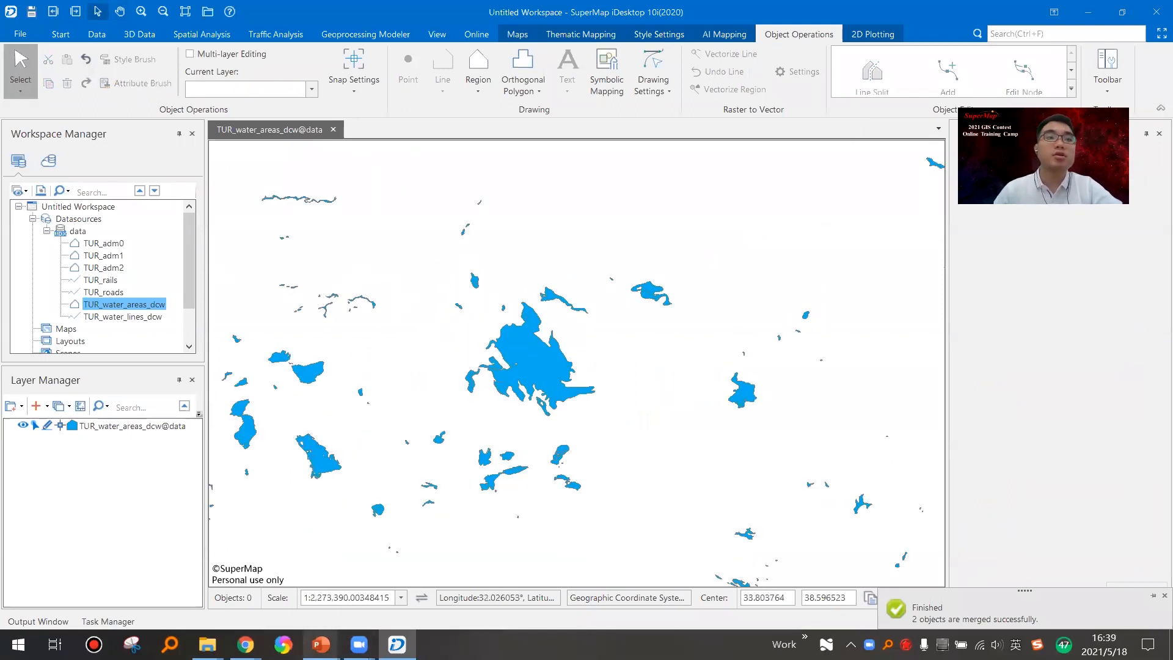
# Step: Switch to PowerPoint and play the slides from "Union multiple polygon" through to "Extract Center Point"
pyautogui.moveTo(321, 645)
pyautogui.click(289, 598)
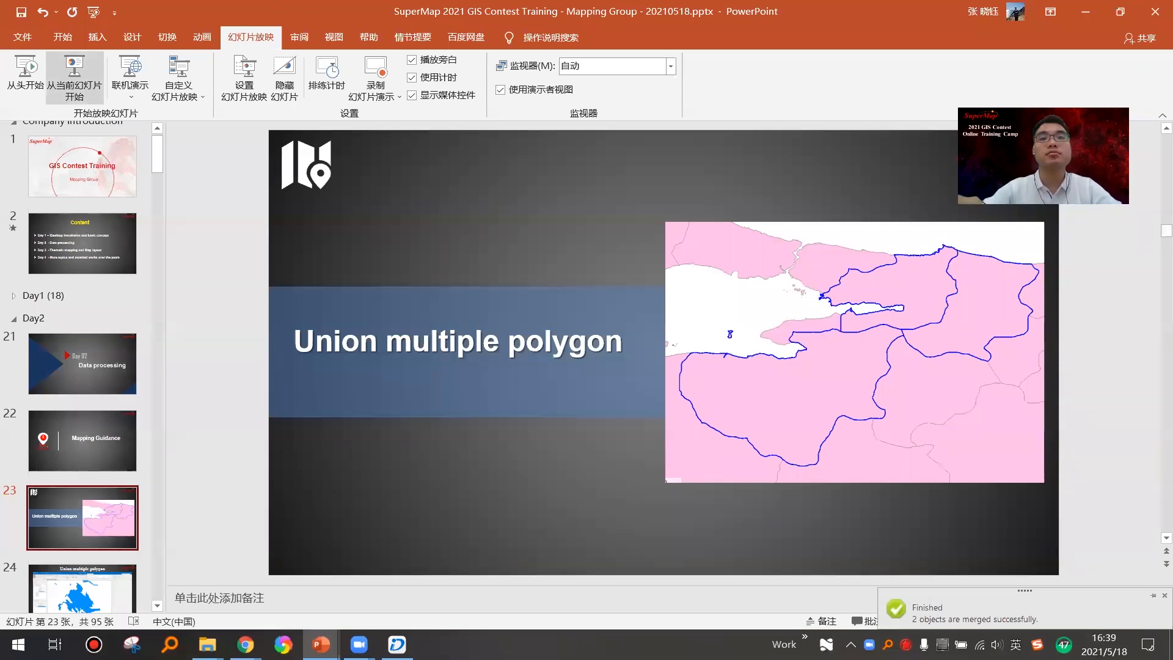
pyautogui.hotkey('shift', 'F5')
pyautogui.press('Right')
pyautogui.press('Right')
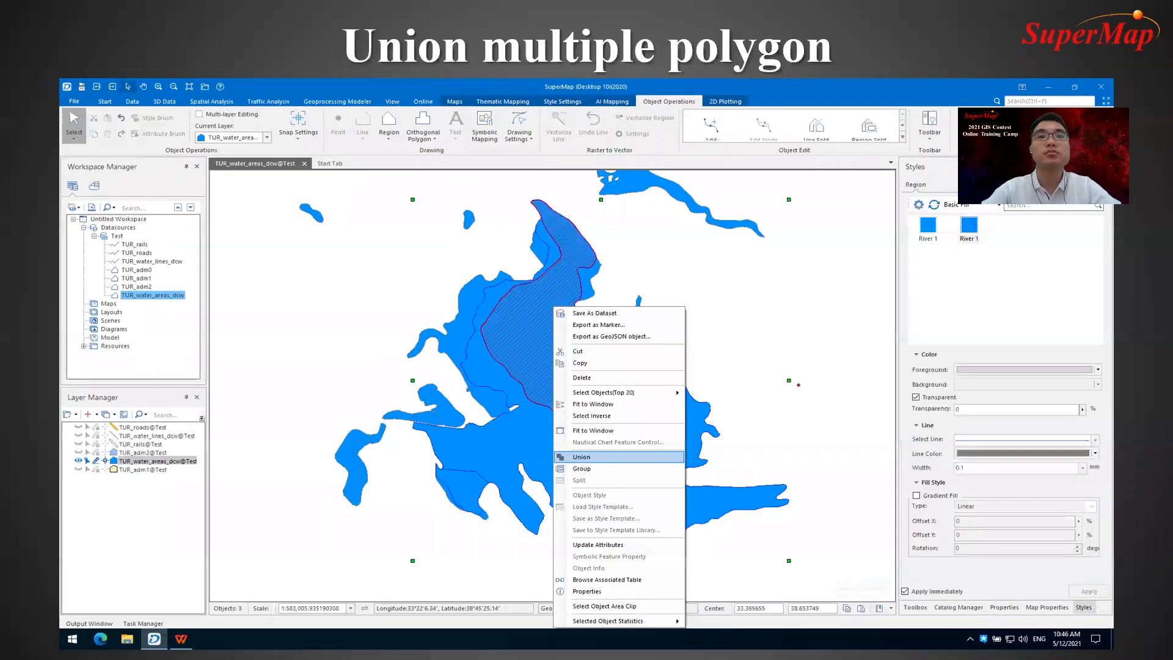
pyautogui.press('Right')
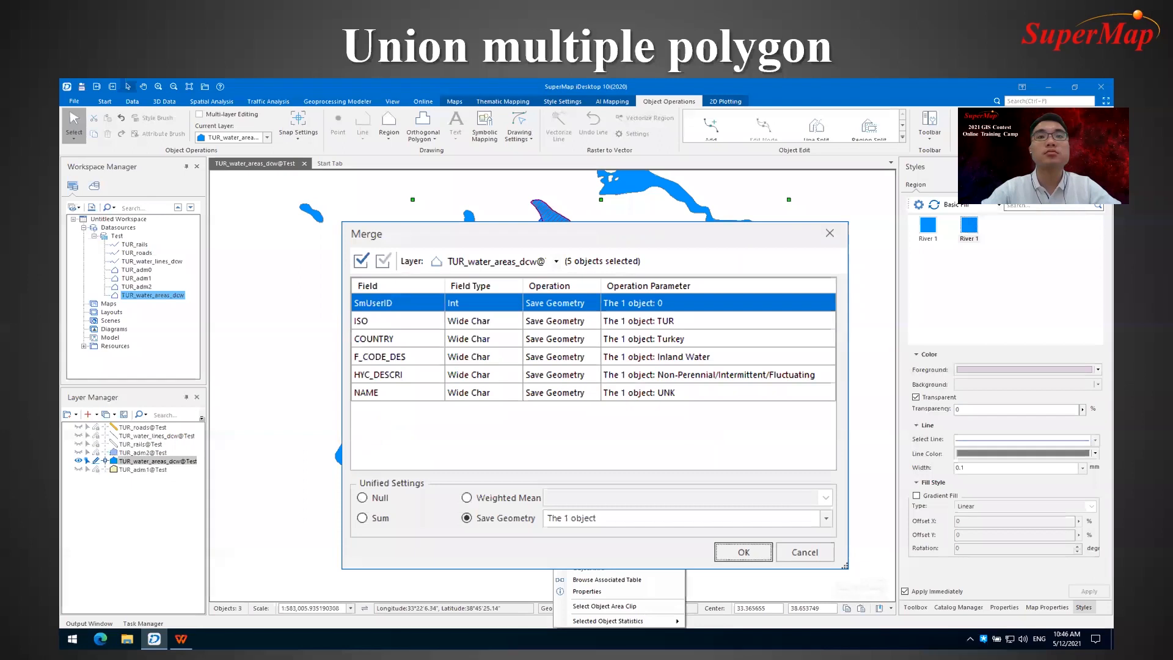
pyautogui.press('Right')
pyautogui.press('Right')
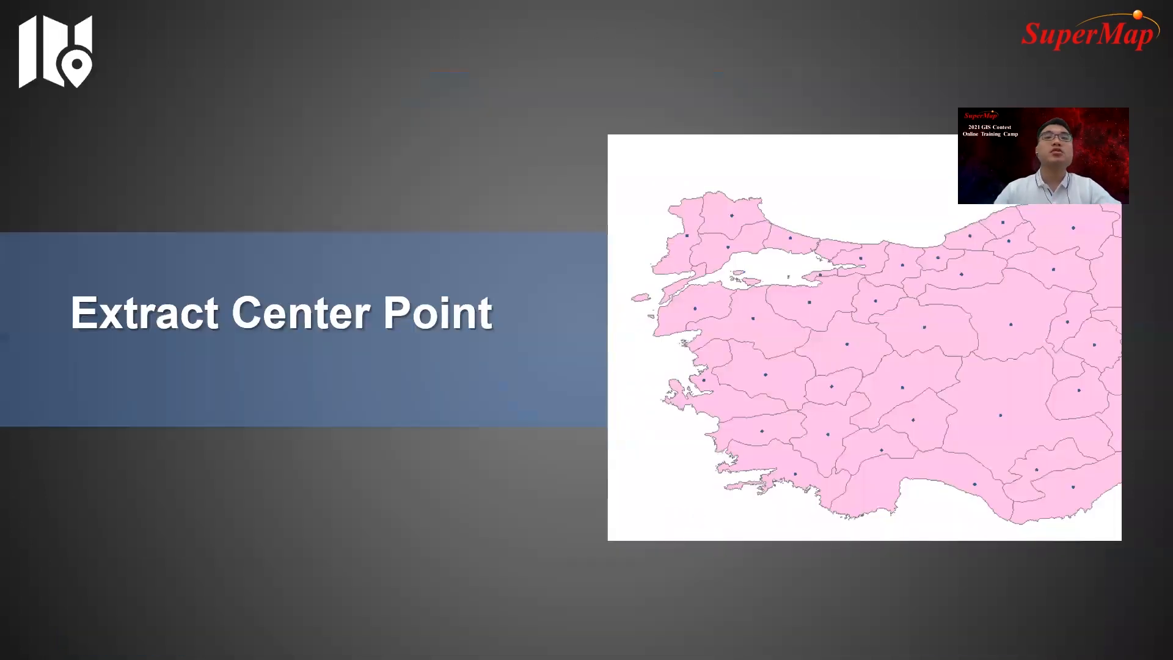
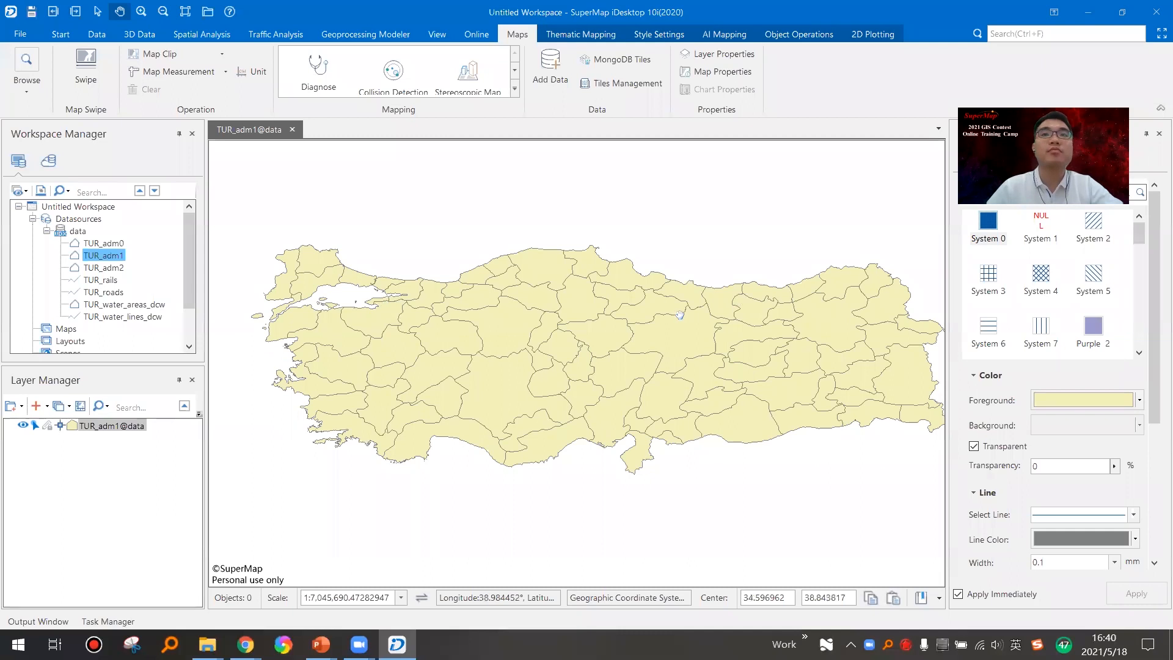
# Step: Select the TUR_adm1 province that spans the northwestern strait and examine its separate parts
pyautogui.rightClick(383, 239)
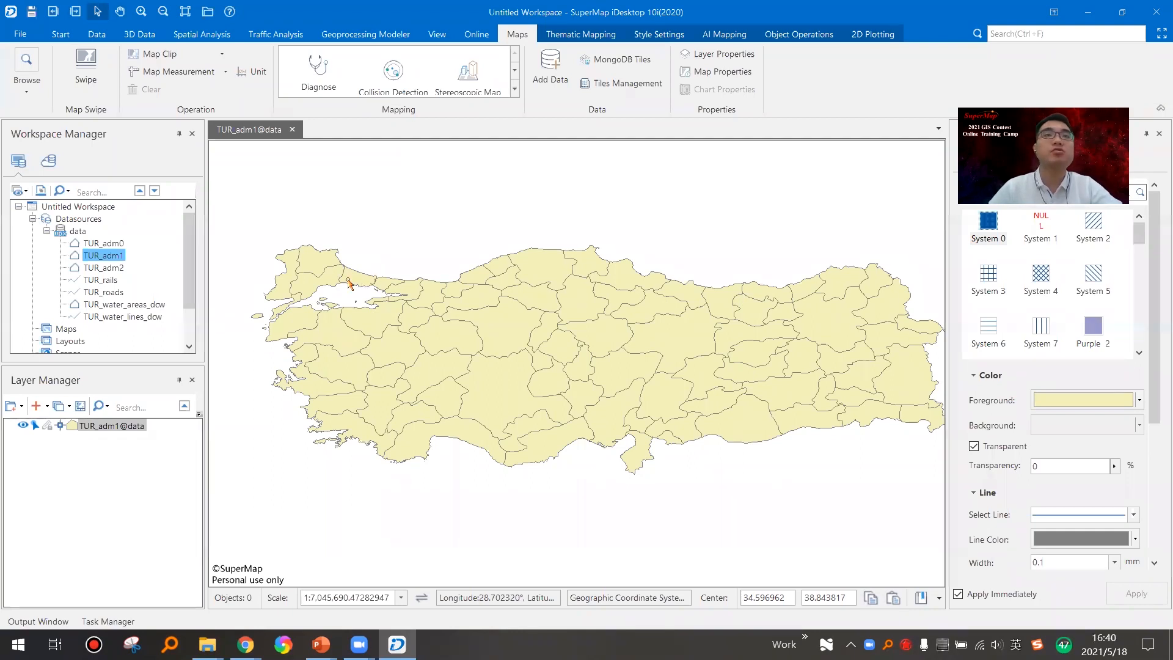
pyautogui.click(385, 277)
pyautogui.scroll(2, 392, 311)
pyautogui.moveTo(363, 318); pyautogui.dragTo(553, 329)
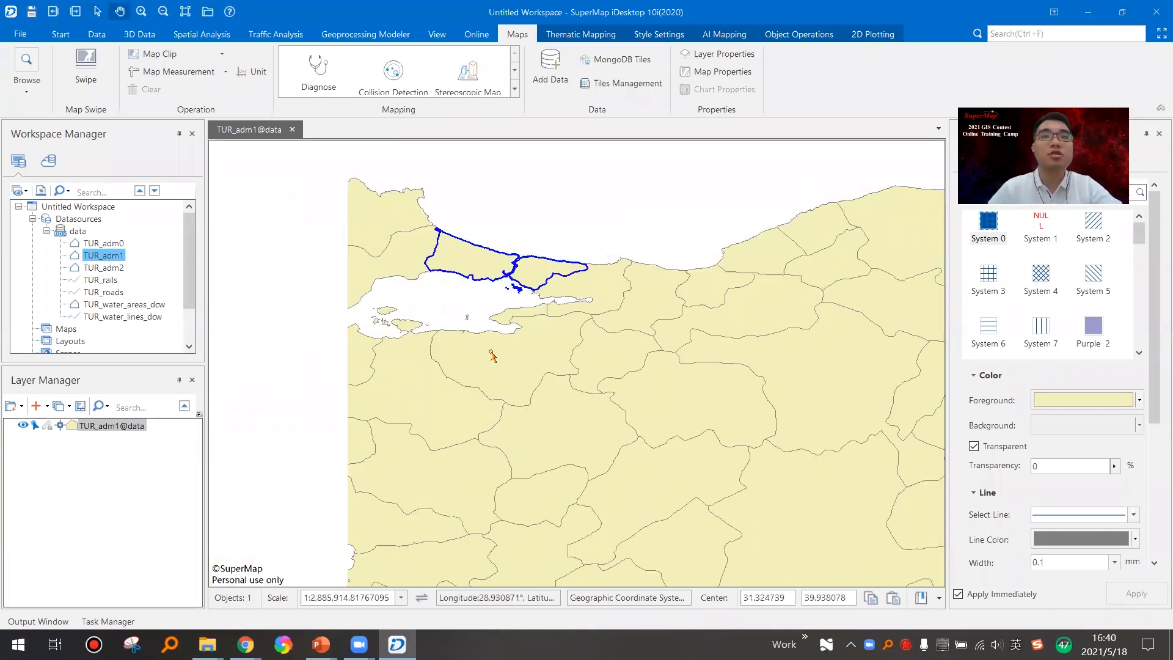
# Step: Select the province south of the northwestern inland sea and examine its mainland part and offshore islands
pyautogui.click(469, 392)
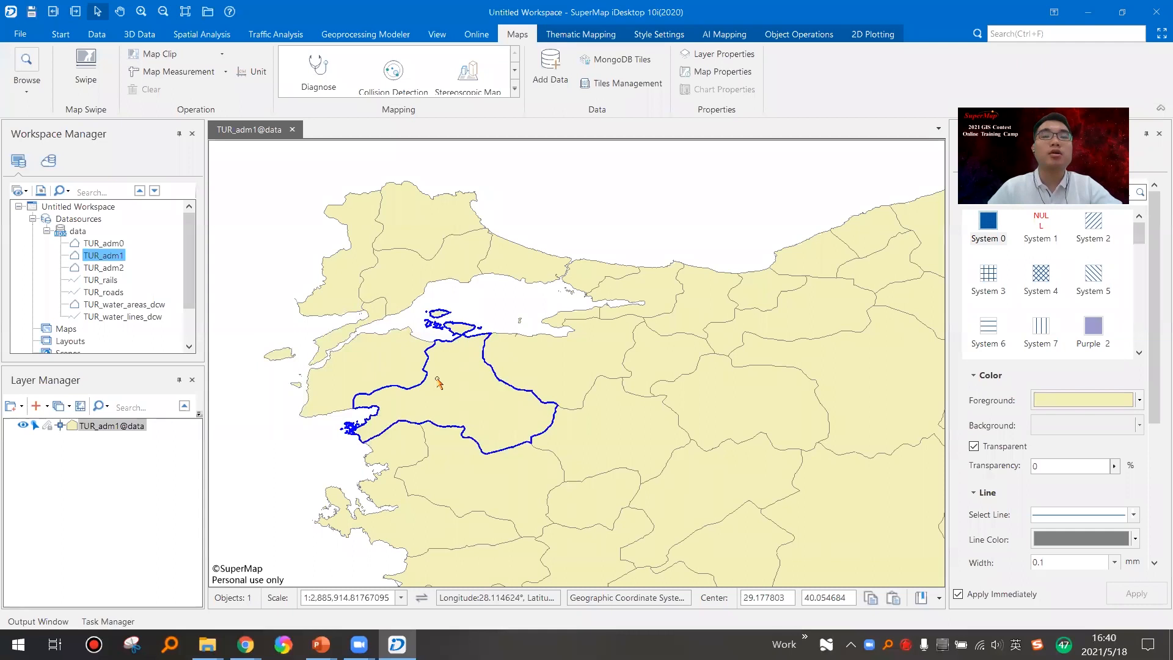
pyautogui.click(453, 476)
pyautogui.click(441, 384)
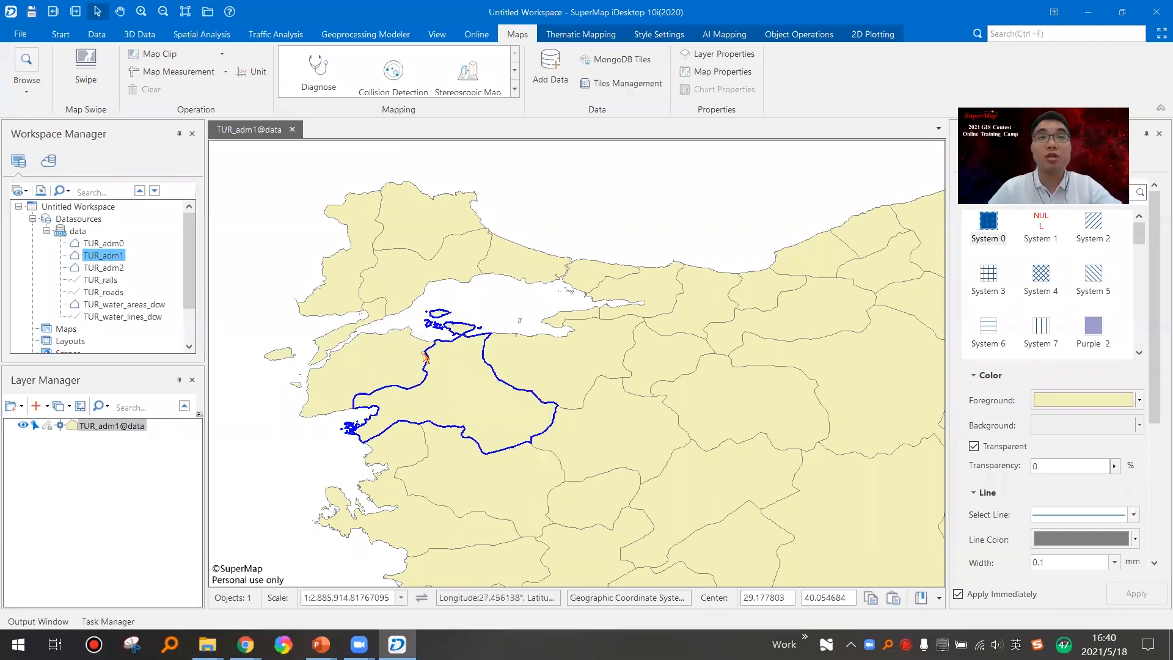
pyautogui.scroll(1, 429, 355)
pyautogui.moveTo(412, 365); pyautogui.dragTo(521, 281)
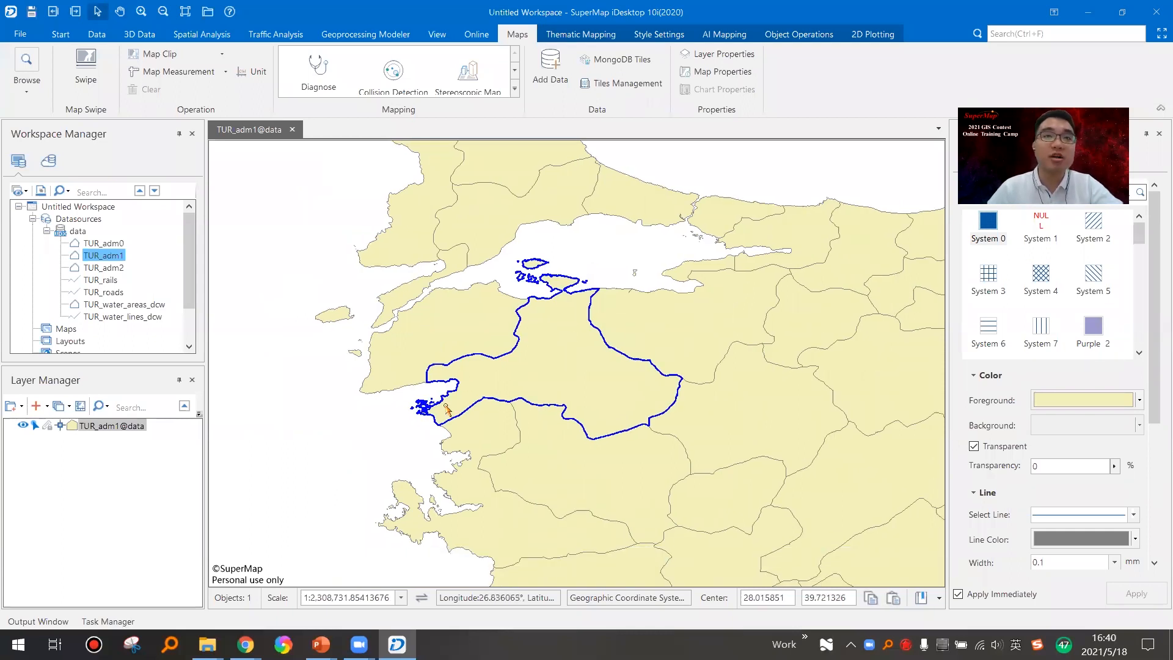
pyautogui.click(332, 450)
pyautogui.click(558, 343)
pyautogui.scroll(1, 596, 425)
pyautogui.moveTo(595, 425); pyautogui.dragTo(516, 399)
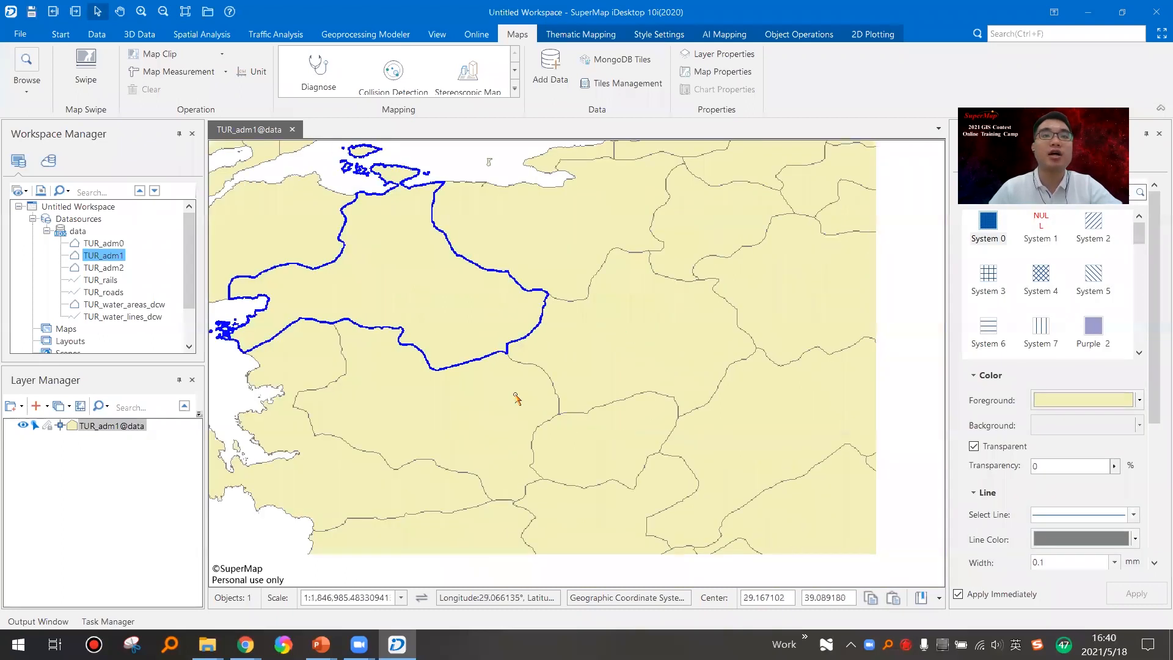
# Step: Select the peninsula province on the western coast and examine its mainland outline and offshore islands
pyautogui.moveTo(313, 439); pyautogui.dragTo(492, 424)
pyautogui.click(425, 461)
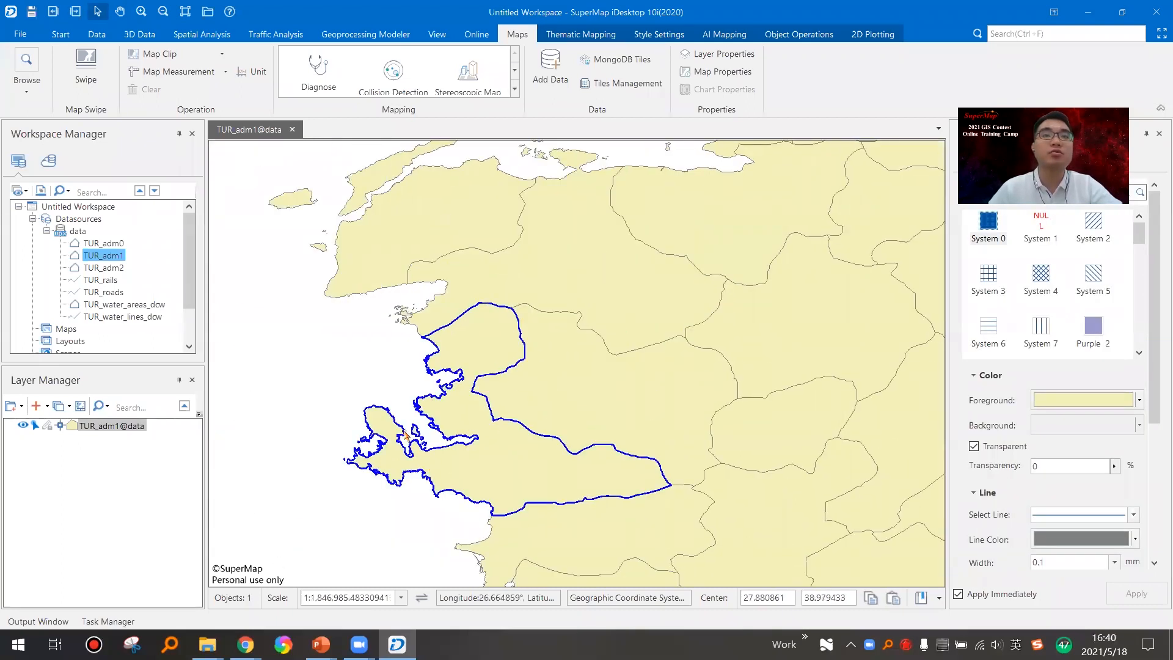
pyautogui.scroll(4, 413, 430)
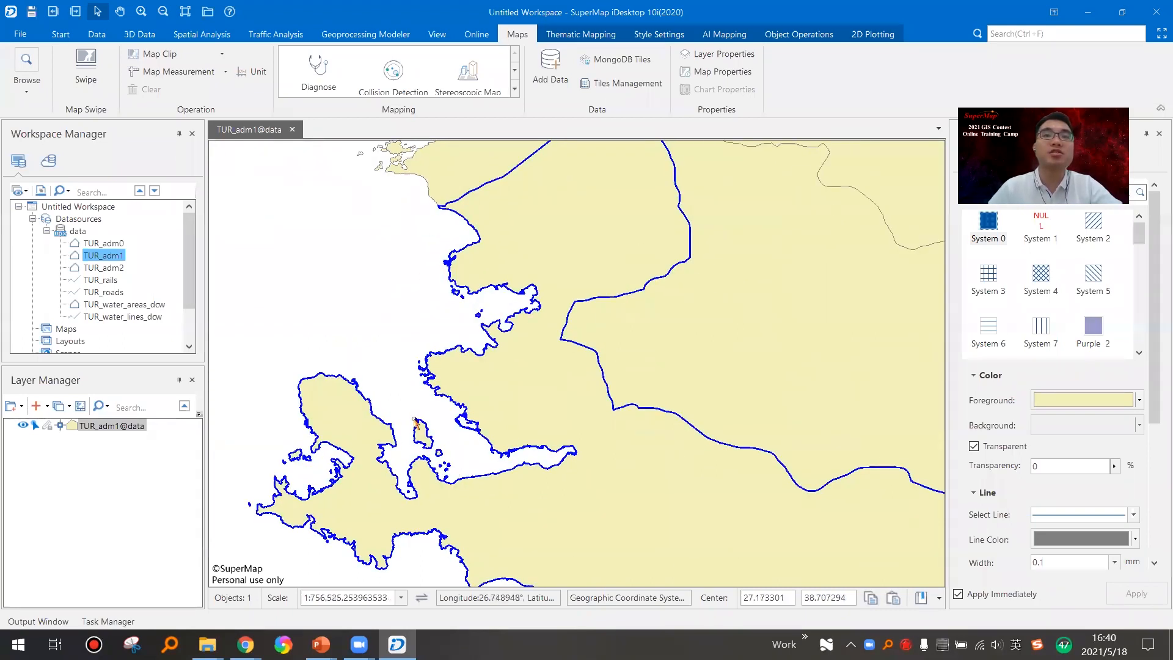
pyautogui.scroll(-4, 421, 434)
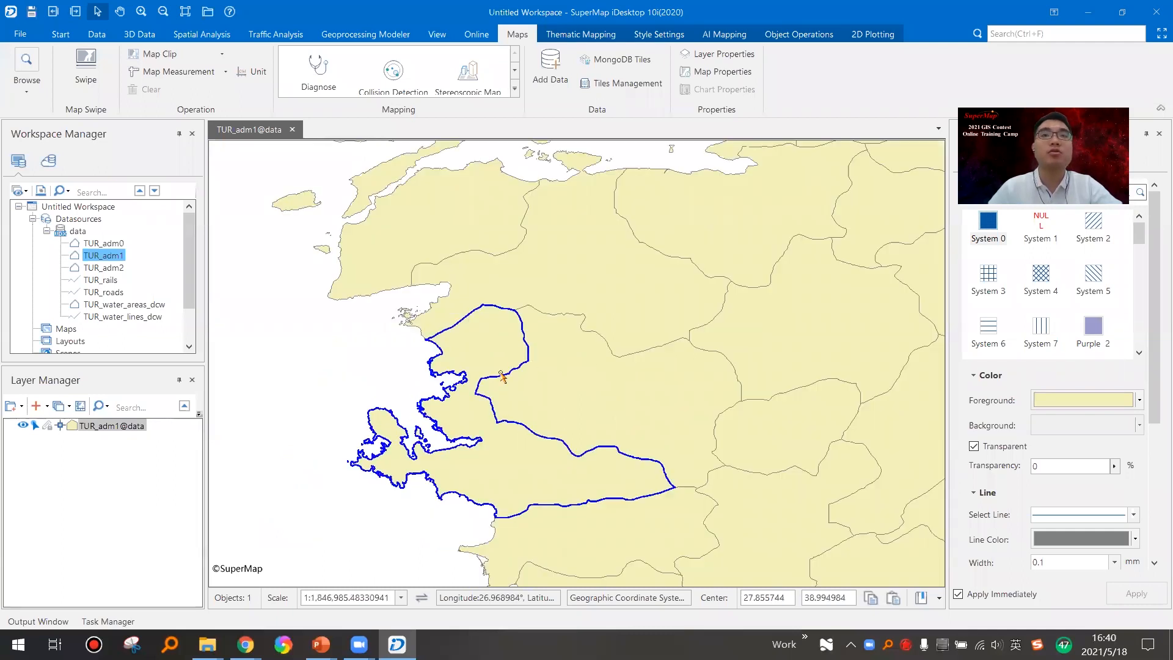
# Step: Return to a country-wide view of TUR_adm1 and clear the province selection
pyautogui.moveTo(640, 335); pyautogui.dragTo(476, 334)
pyautogui.scroll(-1, 640, 346)
pyautogui.moveTo(640, 346); pyautogui.dragTo(546, 371)
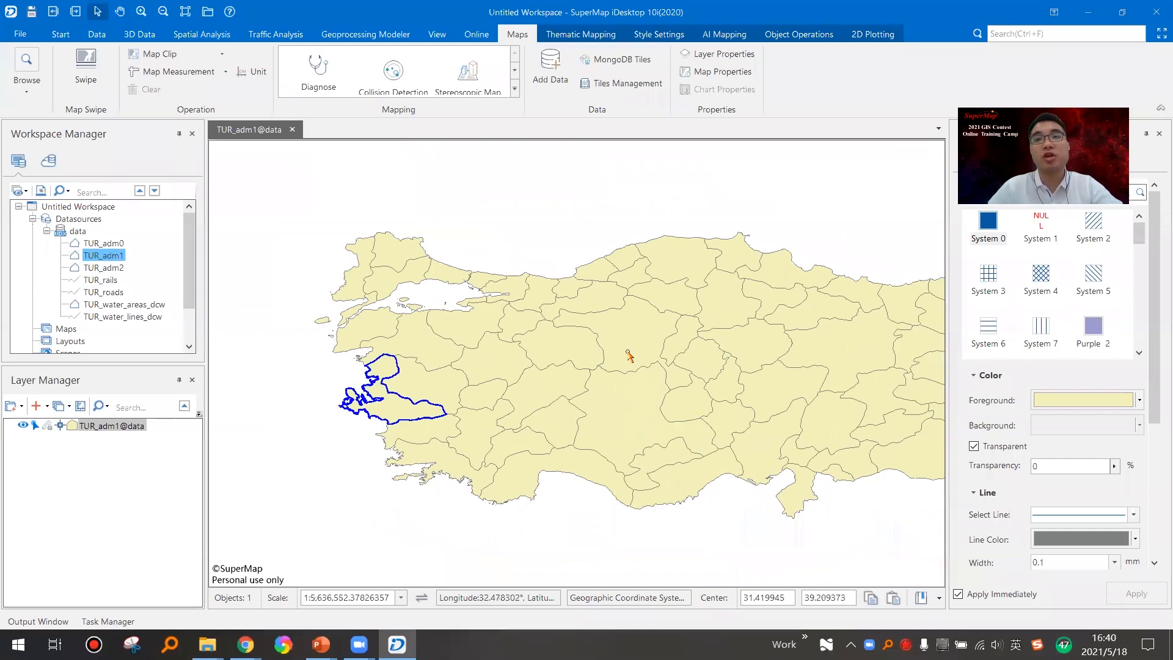
pyautogui.scroll(-1, 635, 349)
pyautogui.click(459, 213)
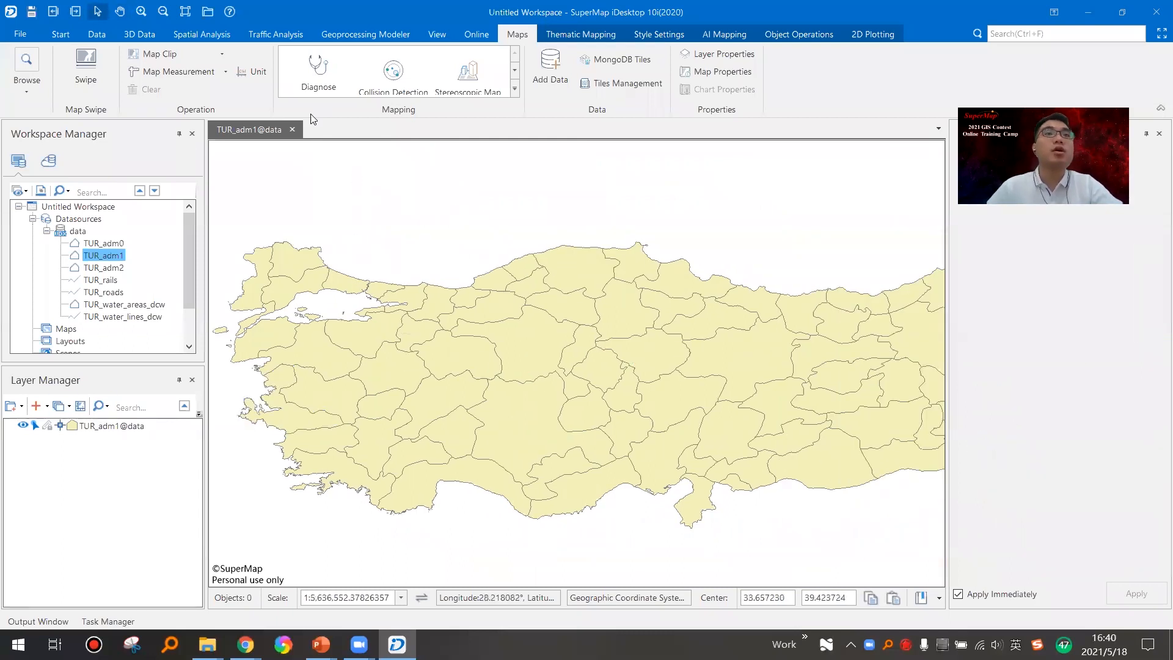
# Step: Convert the TUR_adm1 regions to a point dataset in the data datasource using the compound inner point option
pyautogui.click(61, 34)
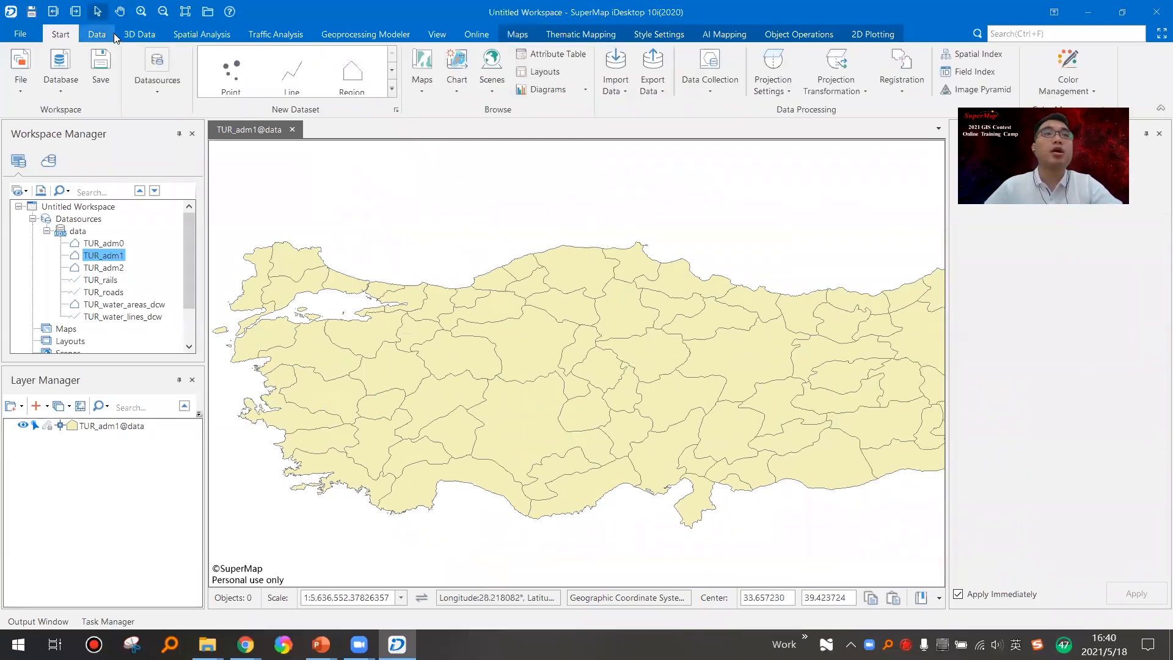
pyautogui.click(96, 34)
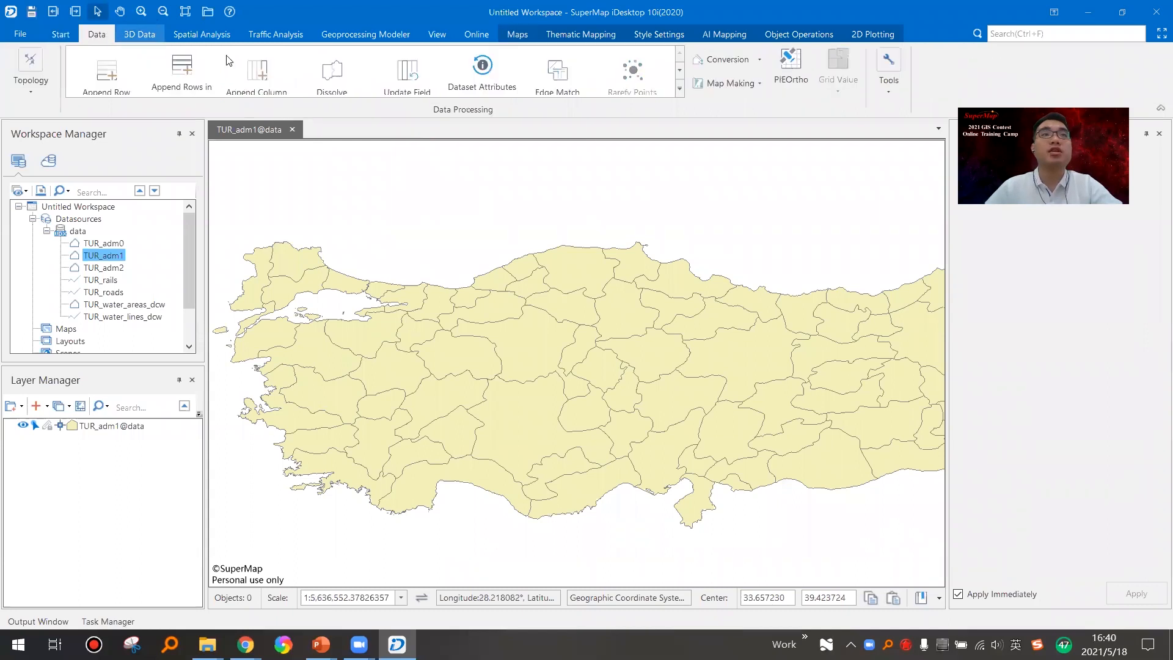
pyautogui.click(755, 64)
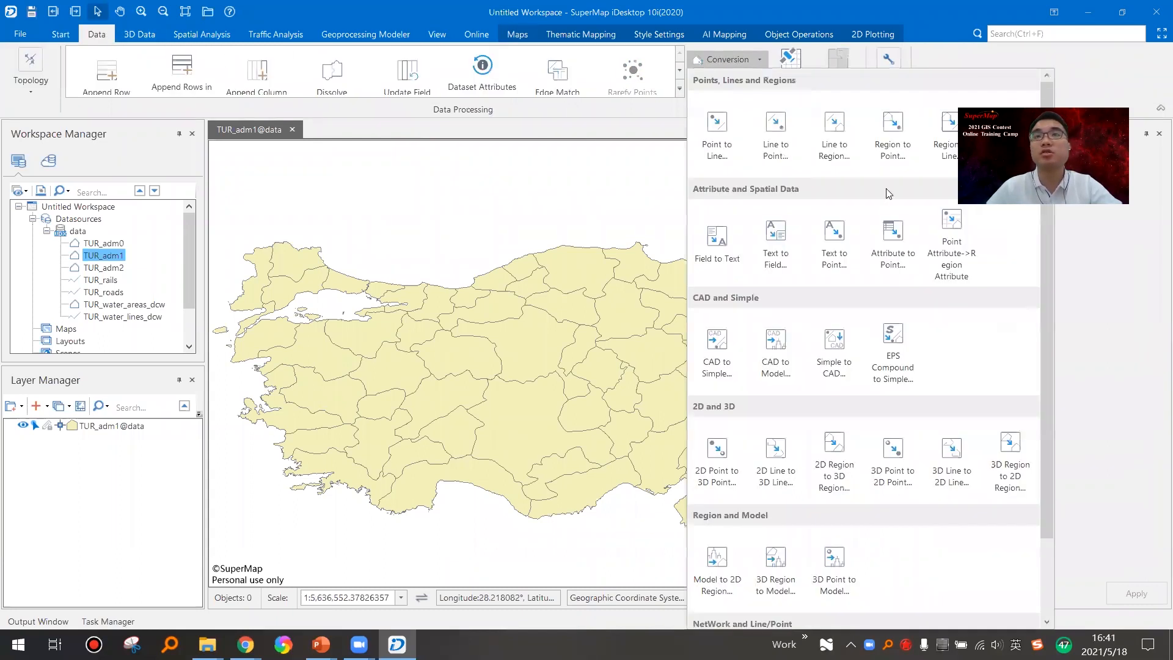
pyautogui.click(894, 149)
pyautogui.click(794, 215)
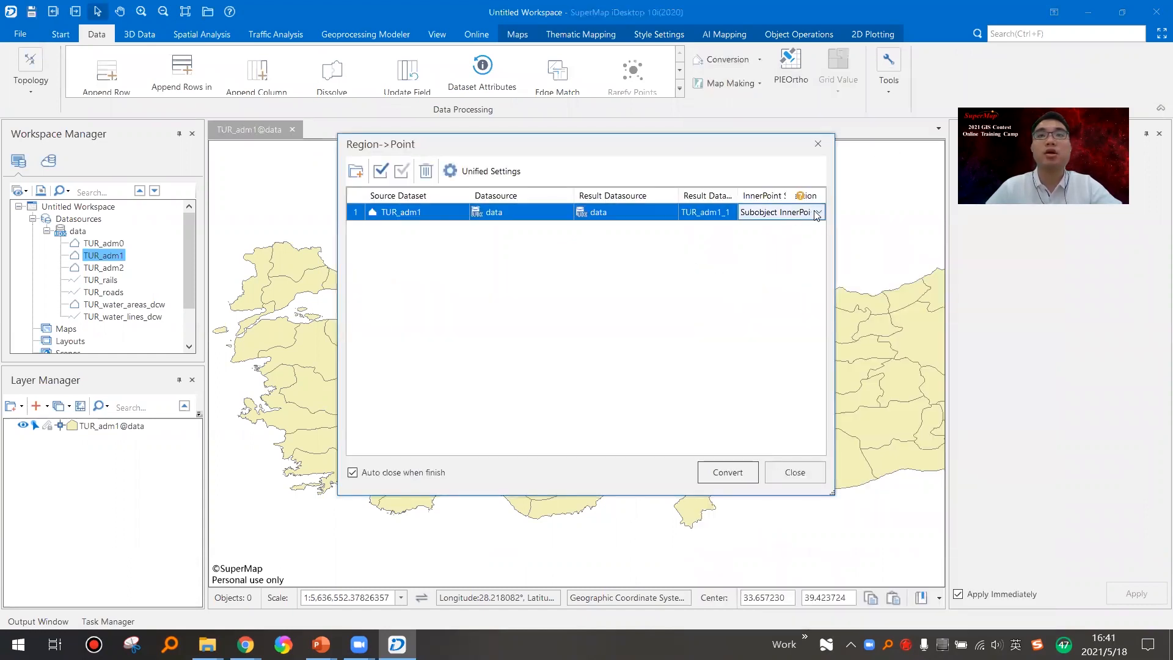
pyautogui.click(817, 213)
pyautogui.click(761, 228)
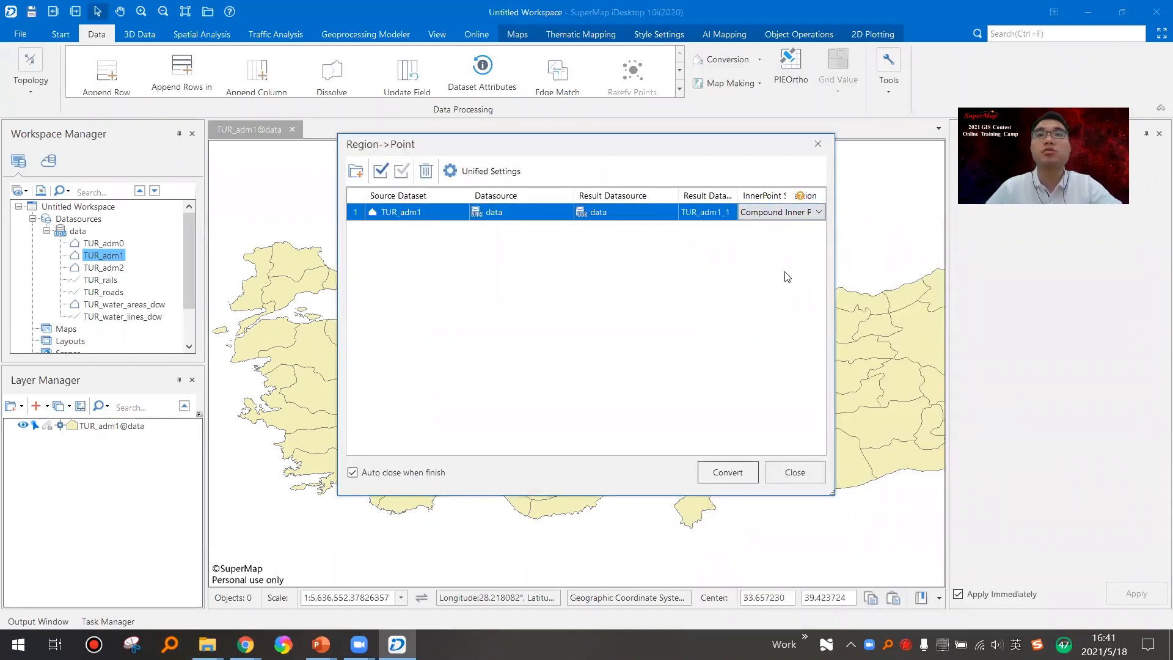
pyautogui.click(745, 480)
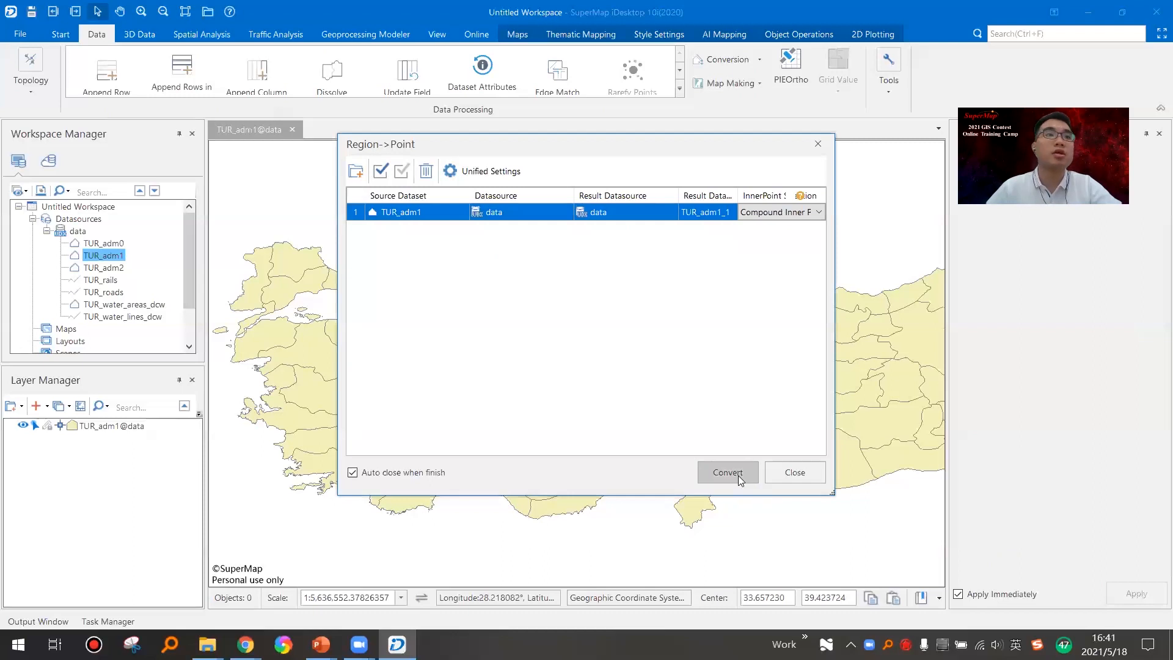
pyautogui.click(738, 476)
# Step: Add the converted TUR_adm1_1 points to the province map and check individual center points in the central provinces
pyautogui.moveTo(116, 328); pyautogui.dragTo(513, 349)
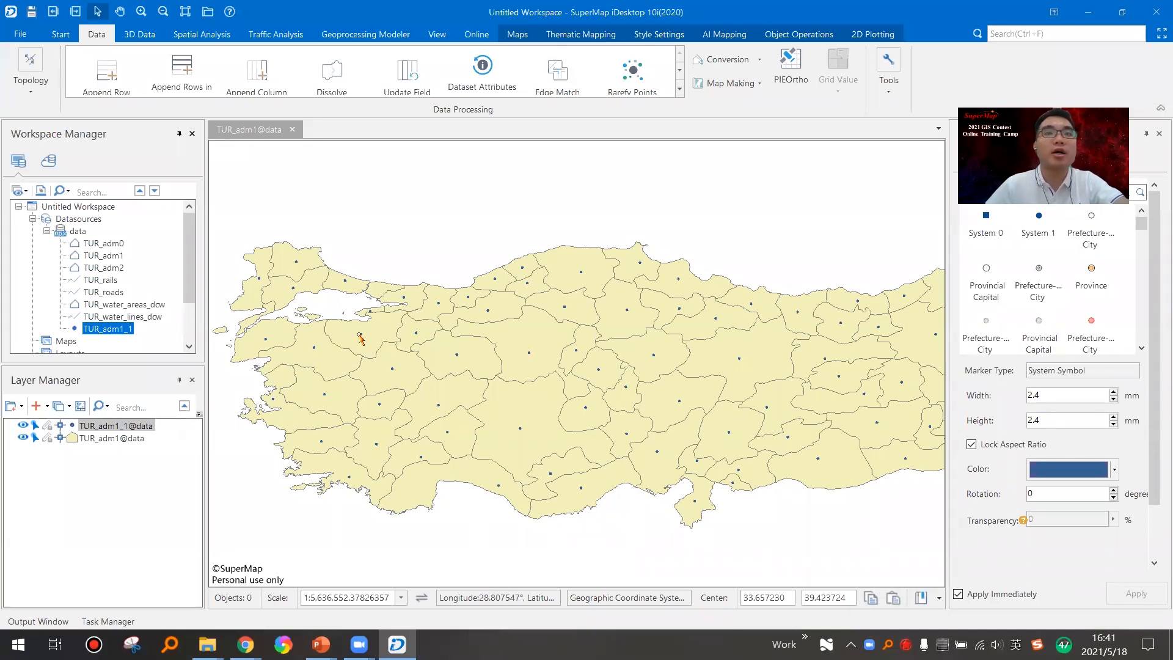
pyautogui.click(455, 355)
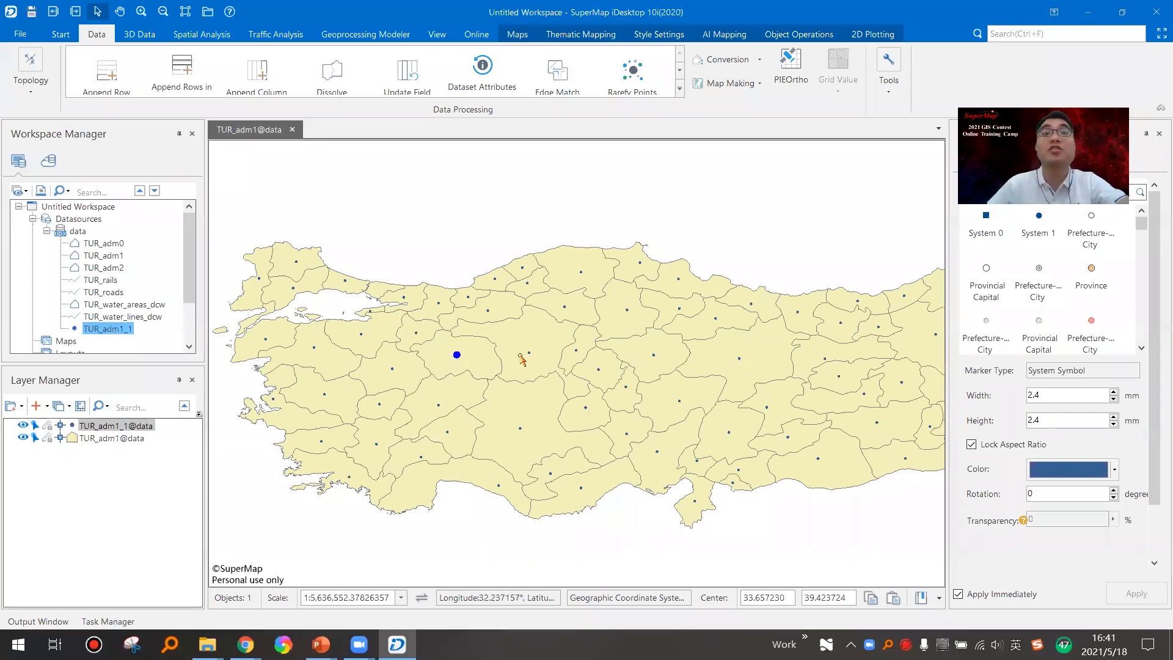
pyautogui.click(530, 353)
pyautogui.click(475, 541)
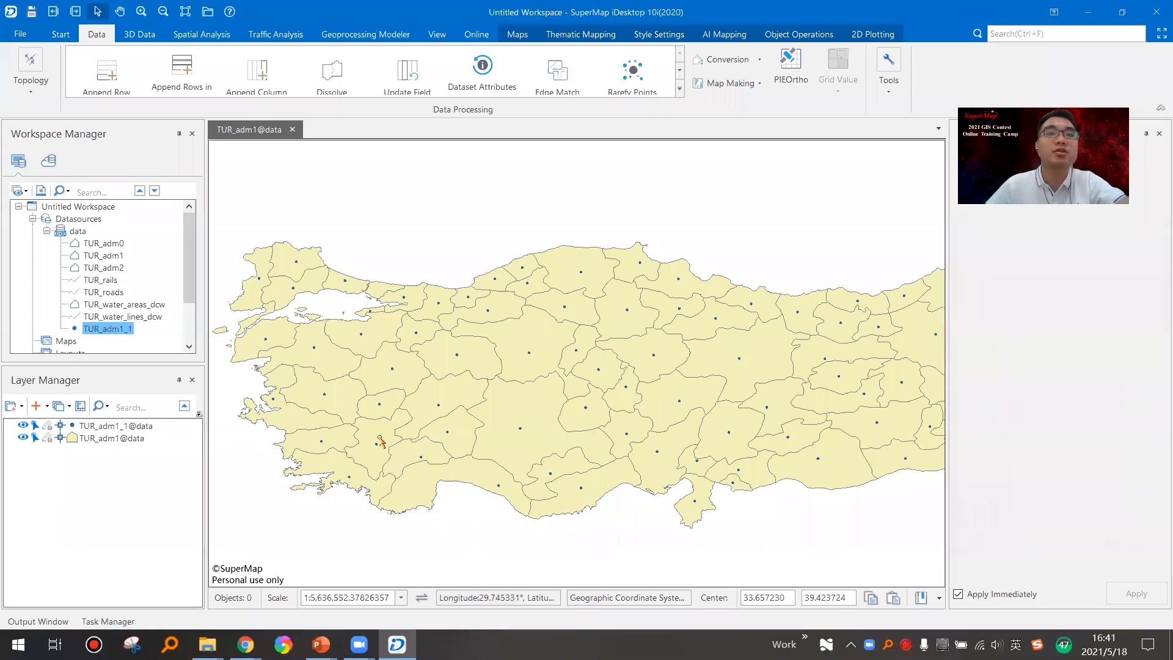
pyautogui.click(529, 353)
pyautogui.click(595, 539)
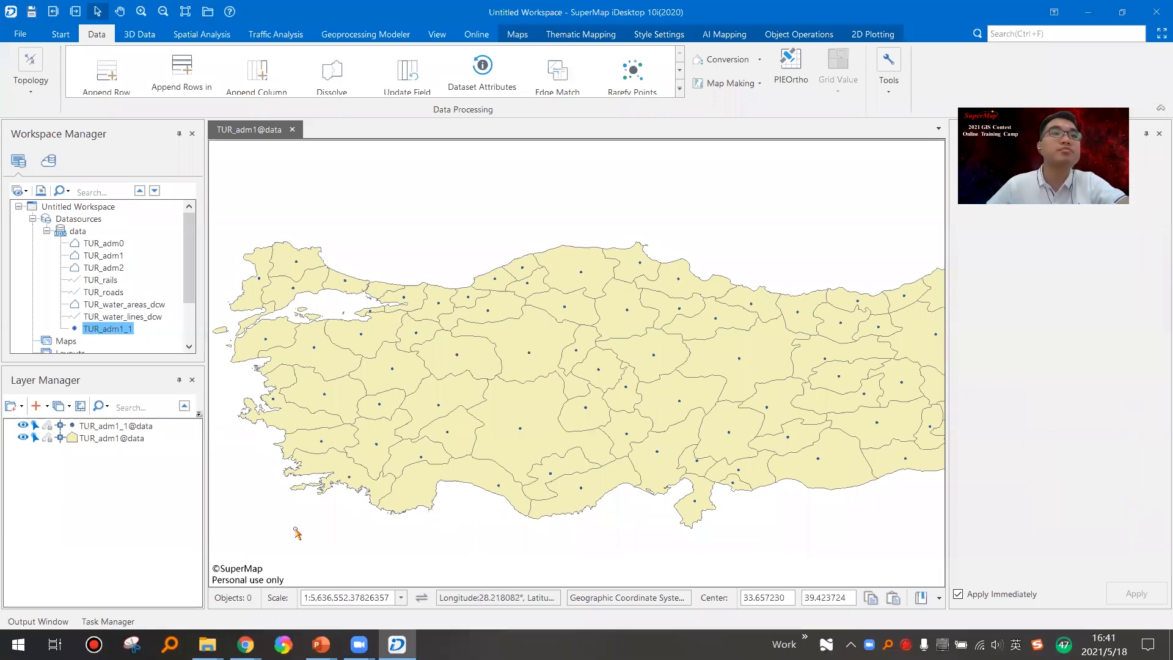
# Step: Switch to PowerPoint and show the slides from "Extract Center Point" to "Extract by attribute"
pyautogui.moveTo(321, 645)
pyautogui.click(201, 568)
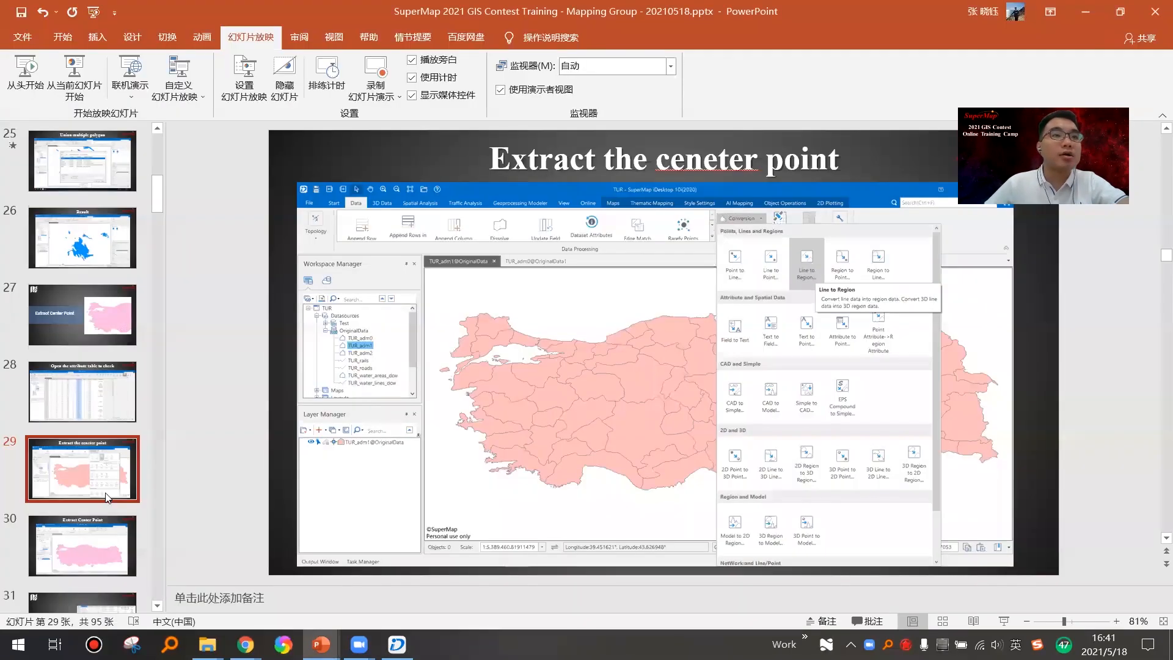
pyautogui.scroll(-1, 108, 498)
pyautogui.click(89, 440)
pyautogui.scroll(-1, 88, 490)
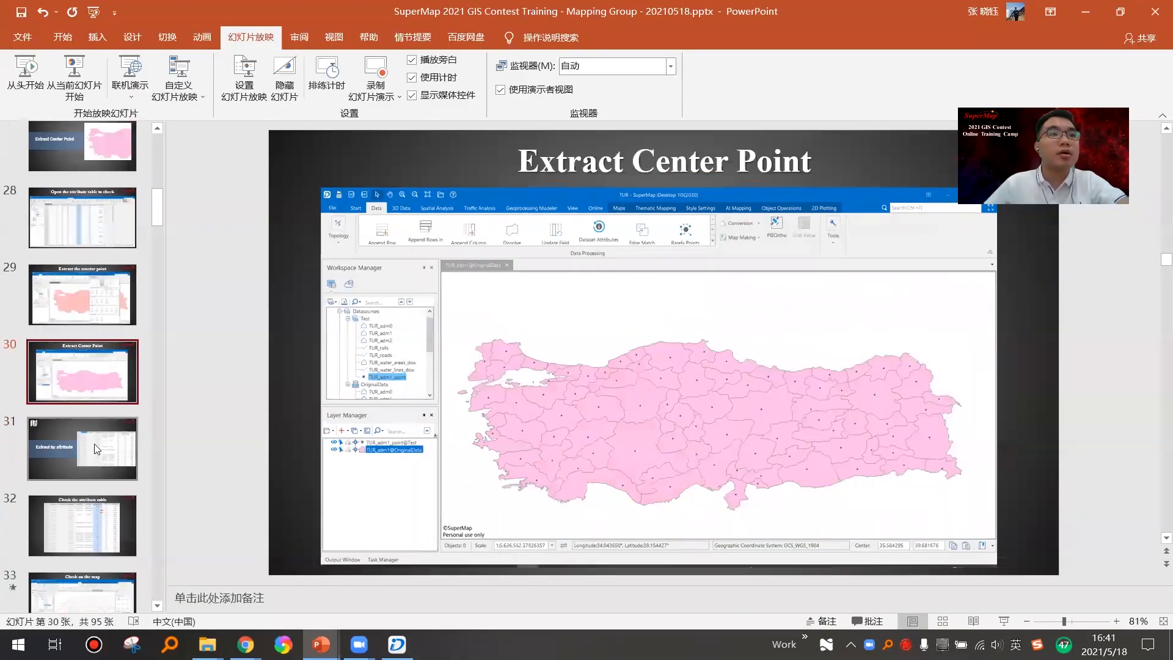
pyautogui.click(96, 449)
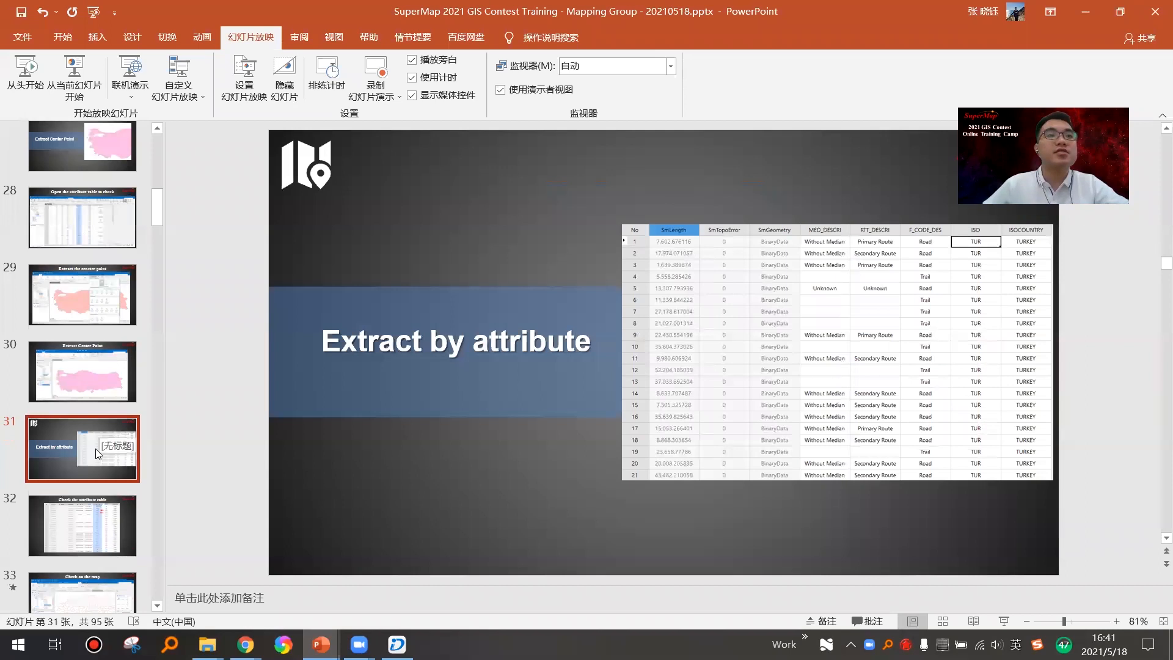
pyautogui.scroll(-1, 132, 423)
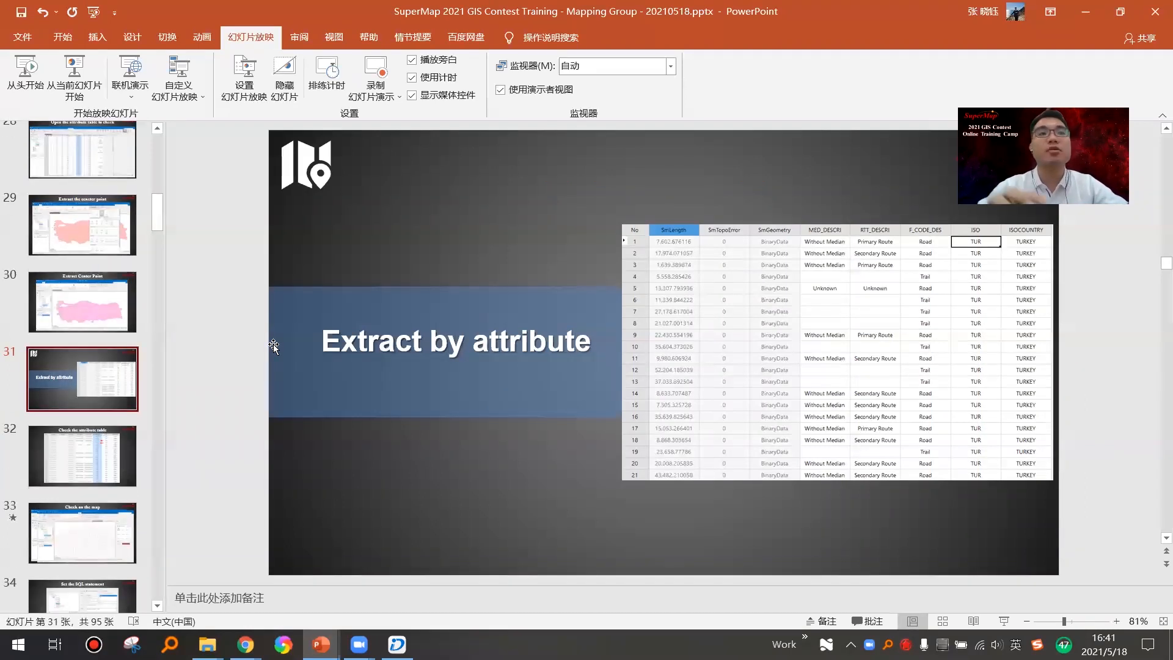
# Step: Switch back to SuperMap iDesktop and close the TUR_adm1 map
pyautogui.hotkey('alt', 'Tab')
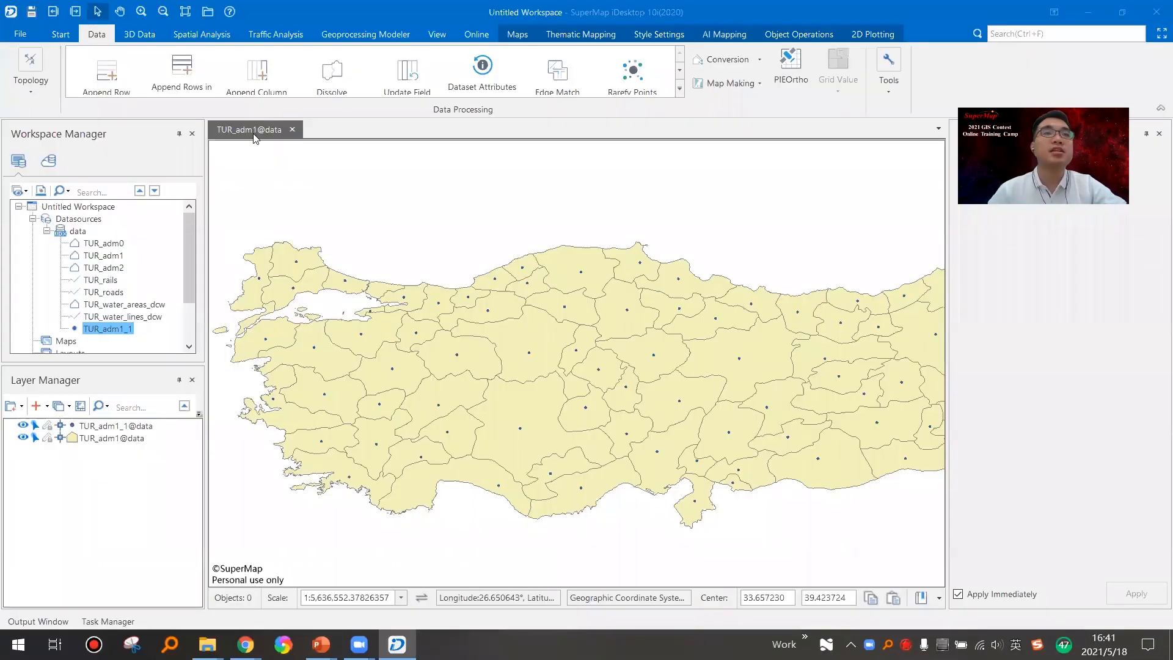
pyautogui.click(292, 129)
pyautogui.press('Tab')
pyautogui.press('Return')
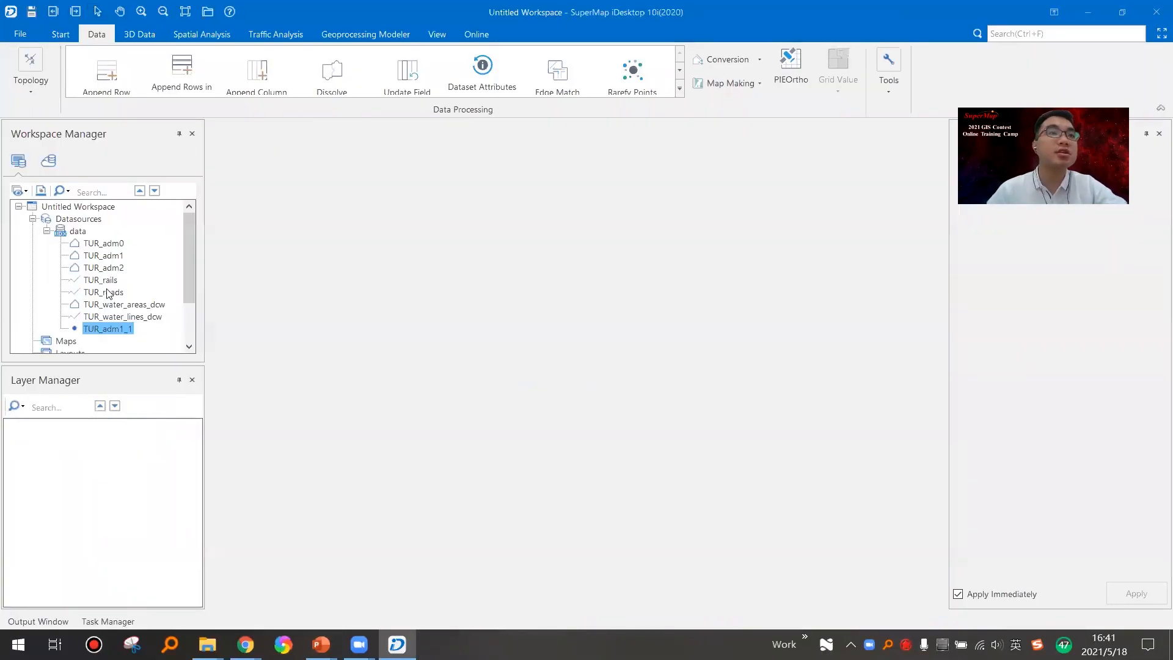
# Step: Display the TUR_roads dataset in a new map and view the whole road network
pyautogui.click(108, 293)
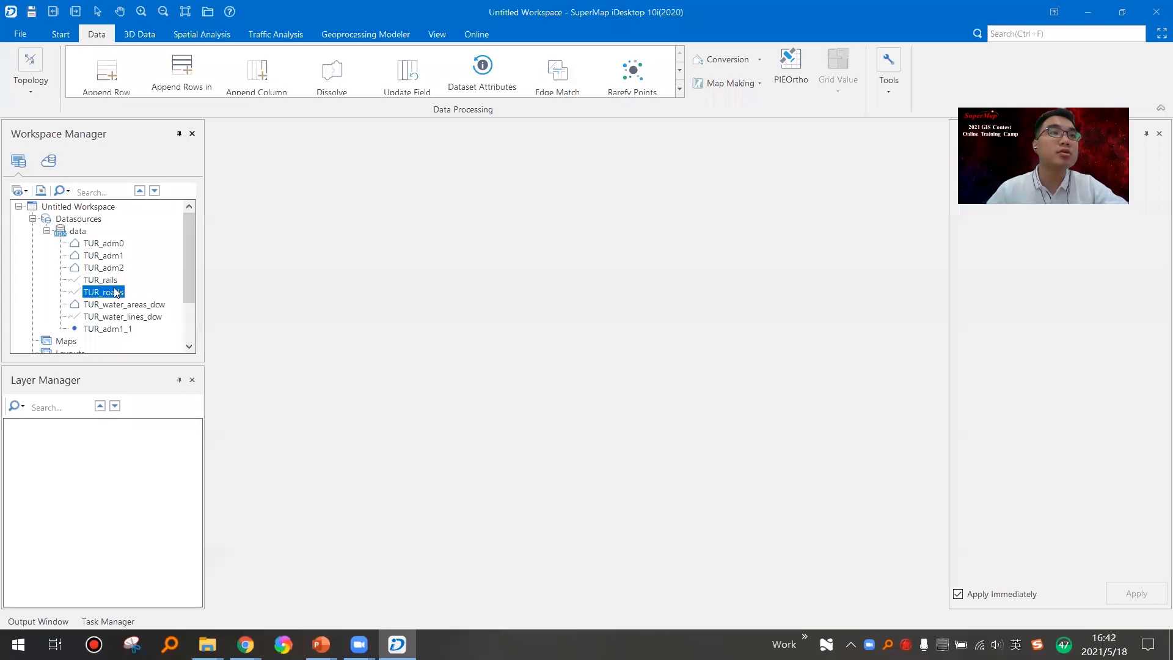
pyautogui.moveTo(112, 296); pyautogui.dragTo(536, 330)
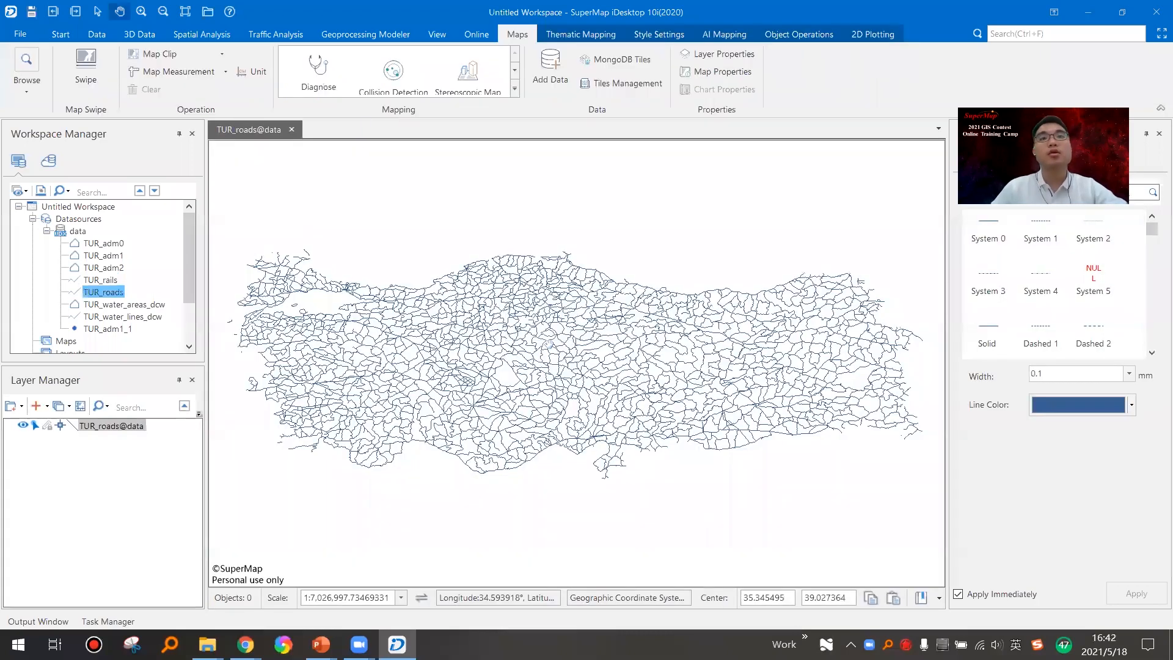
pyautogui.moveTo(494, 284); pyautogui.dragTo(528, 308)
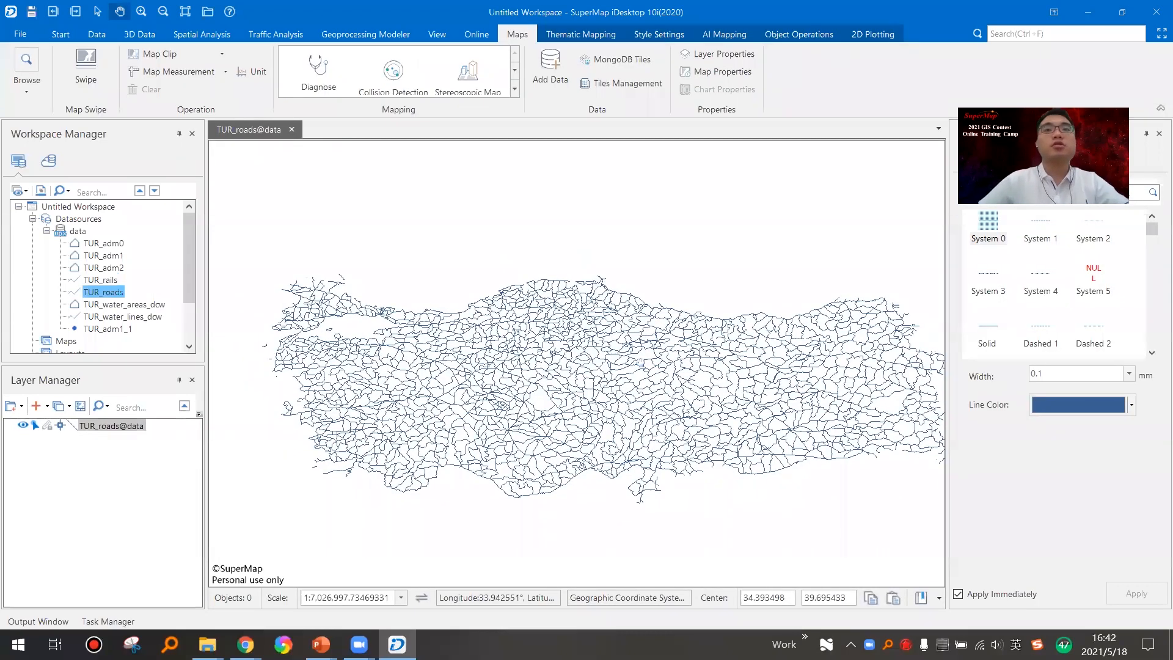
pyautogui.moveTo(637, 343); pyautogui.dragTo(601, 320)
pyautogui.moveTo(536, 306); pyautogui.dragTo(537, 340)
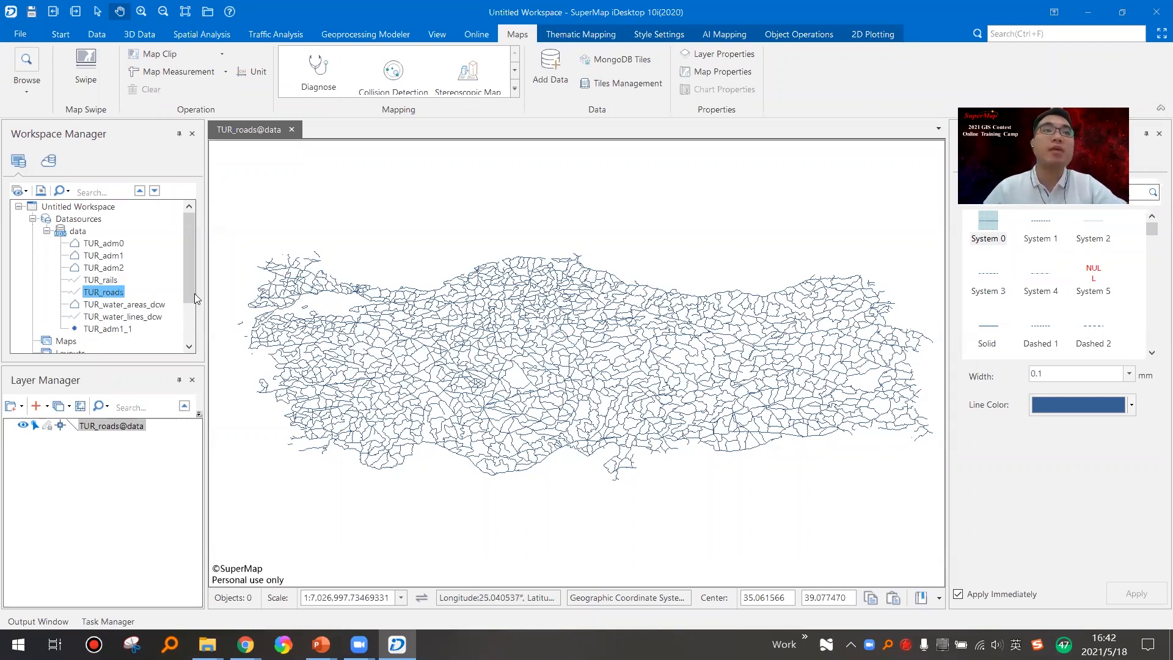
# Step: Browse the TUR_roads attribute table and examine the road types in the F_CODE_DES column
pyautogui.rightClick(115, 293)
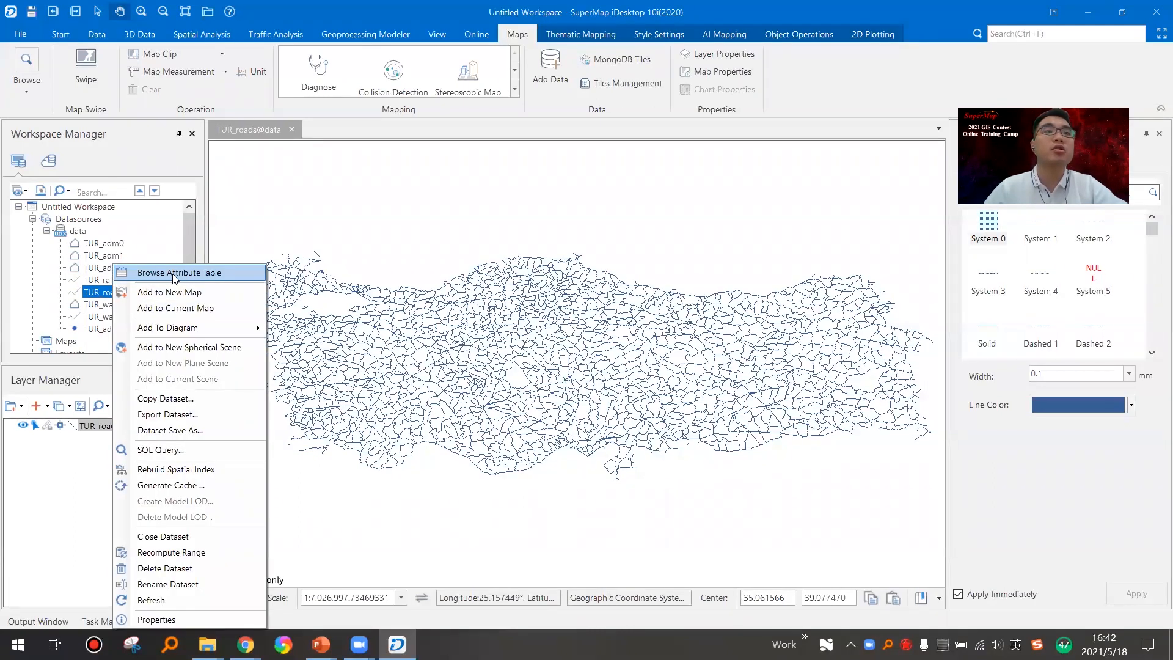
pyautogui.click(174, 276)
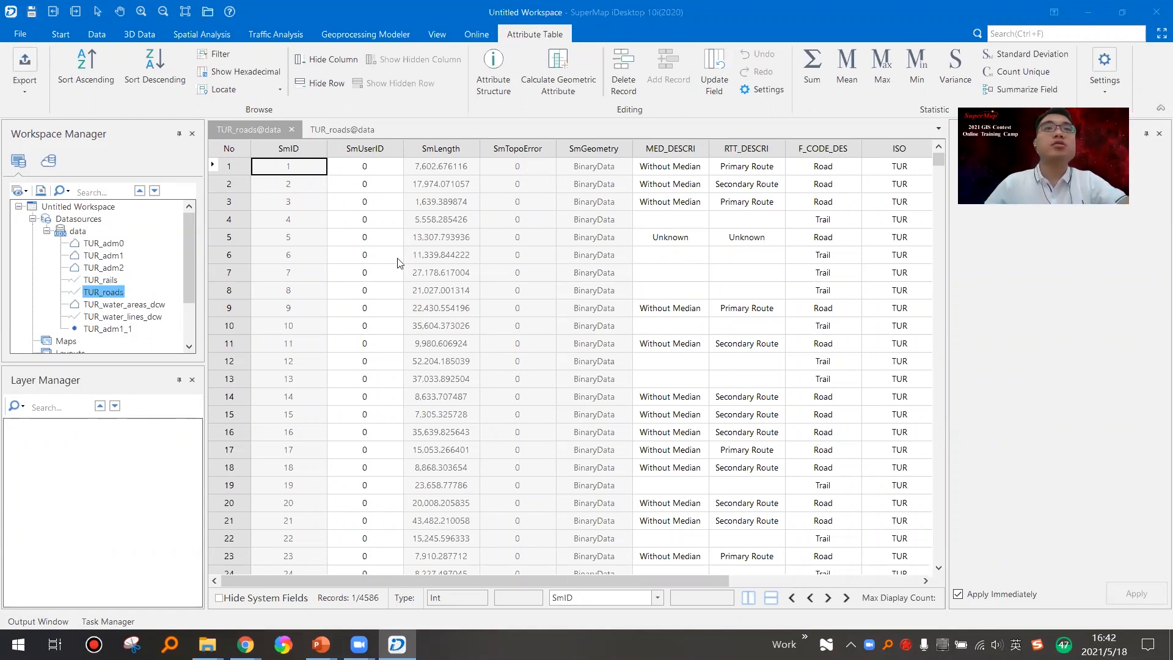
pyautogui.moveTo(677, 578); pyautogui.dragTo(806, 578)
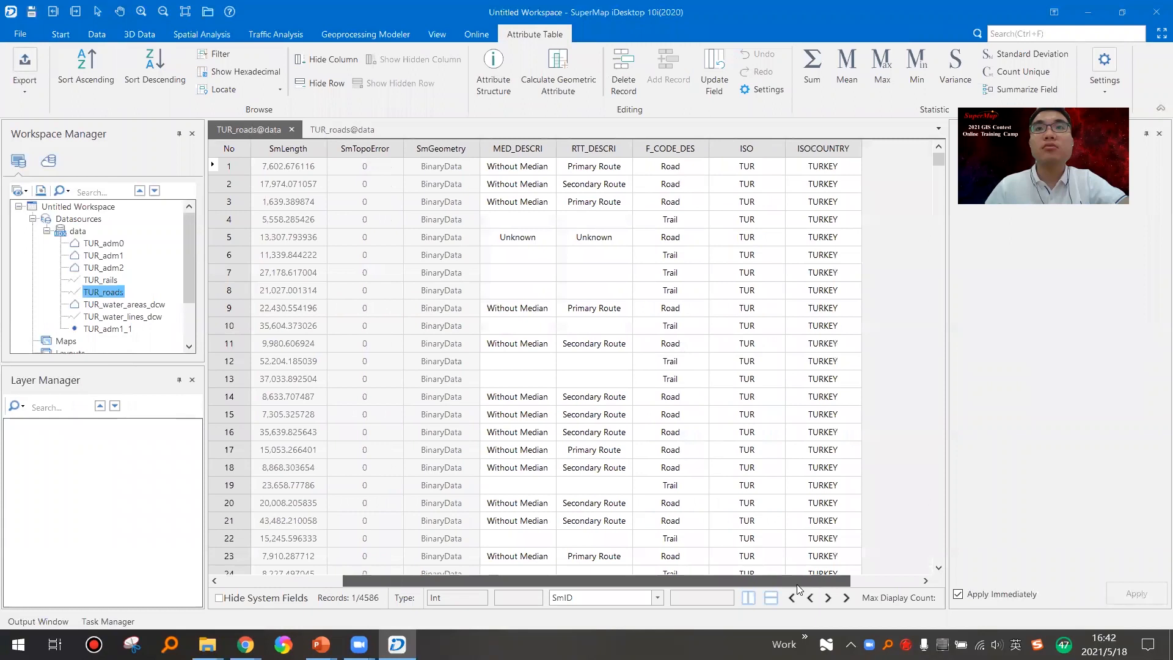
pyautogui.click(673, 149)
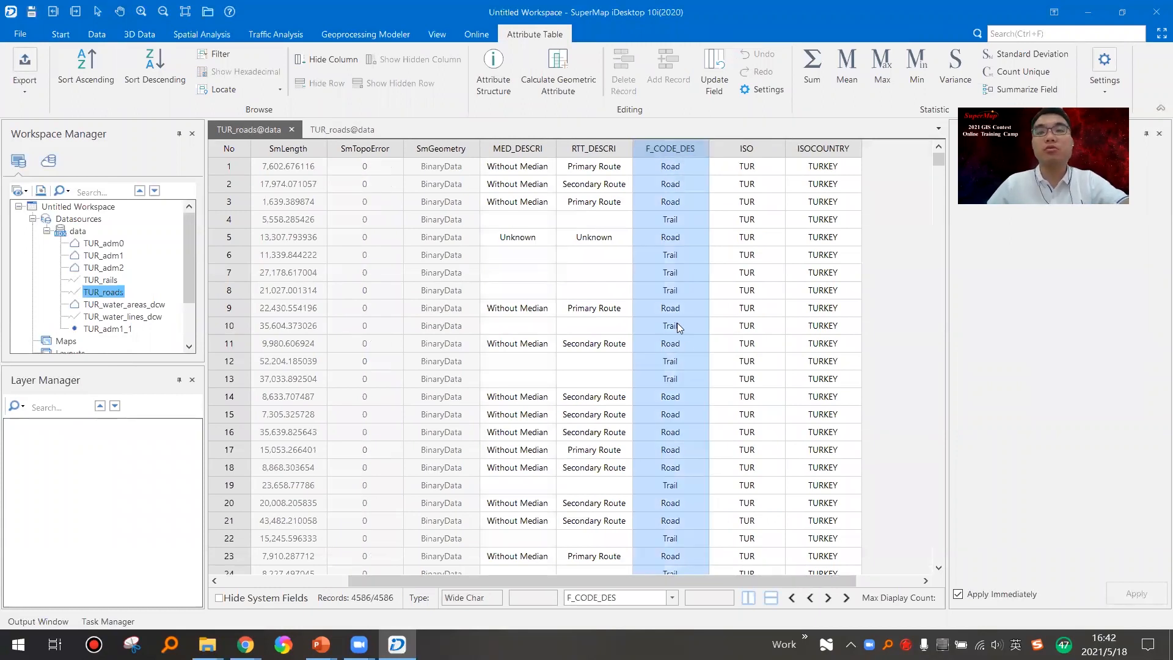
pyautogui.scroll(-4, 678, 328)
pyautogui.scroll(4, 675, 387)
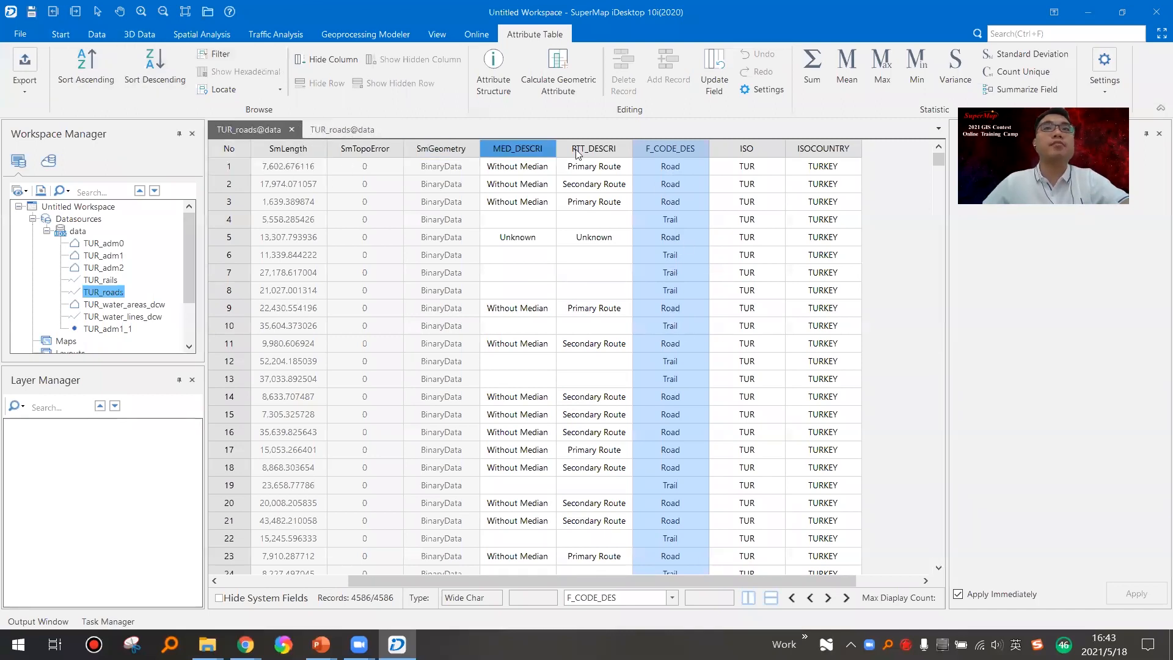
pyautogui.rightClick(690, 146)
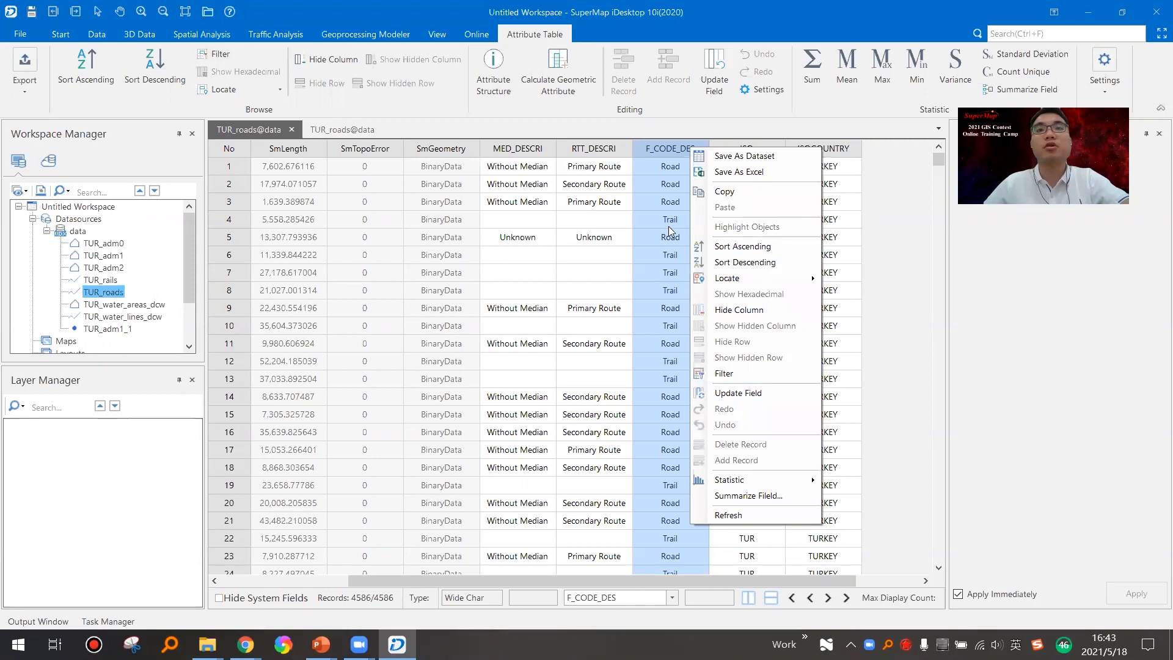
pyautogui.click(656, 148)
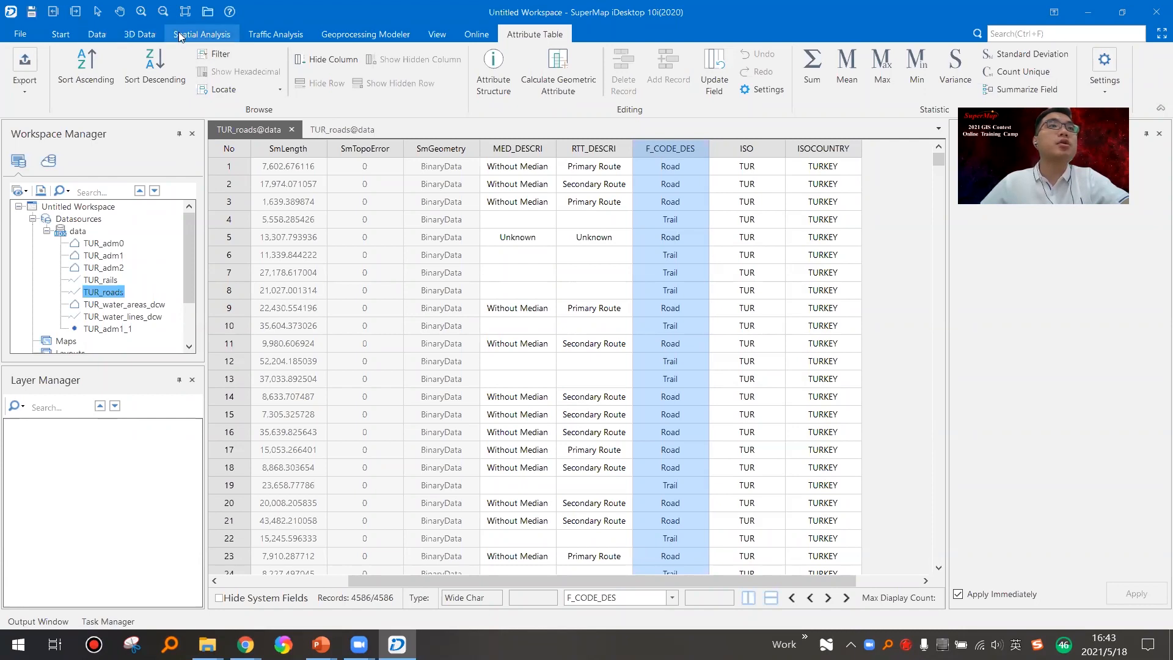
# Step: Open an SQL query and empty its existing Select and Where expressions
pyautogui.click(217, 35)
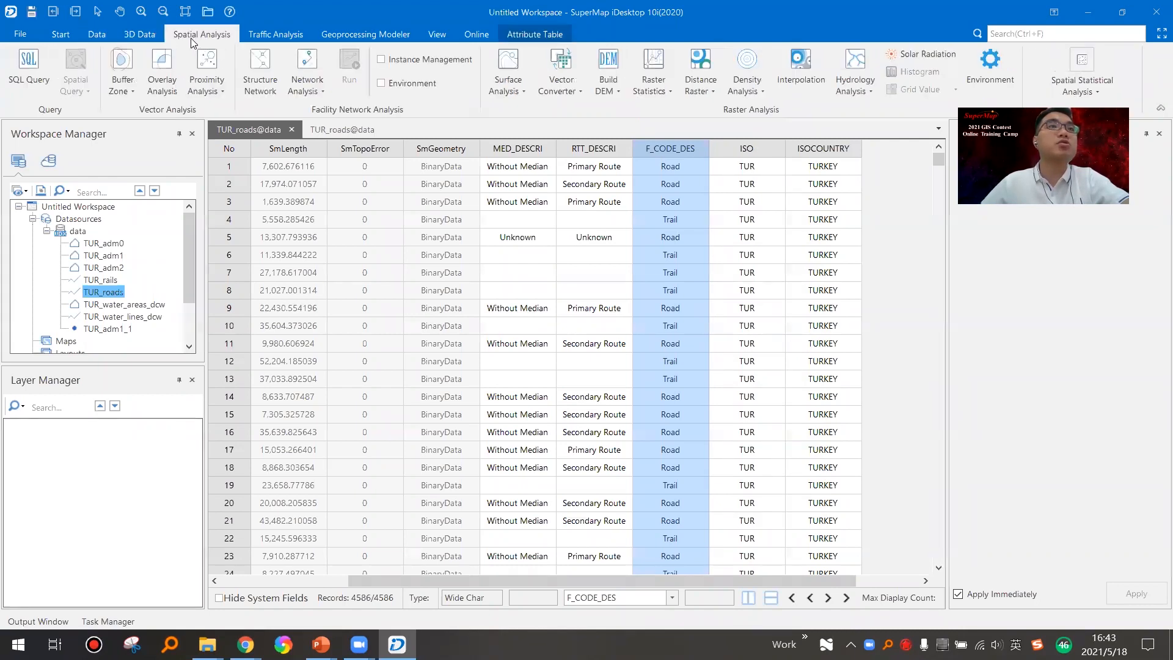
pyautogui.click(28, 69)
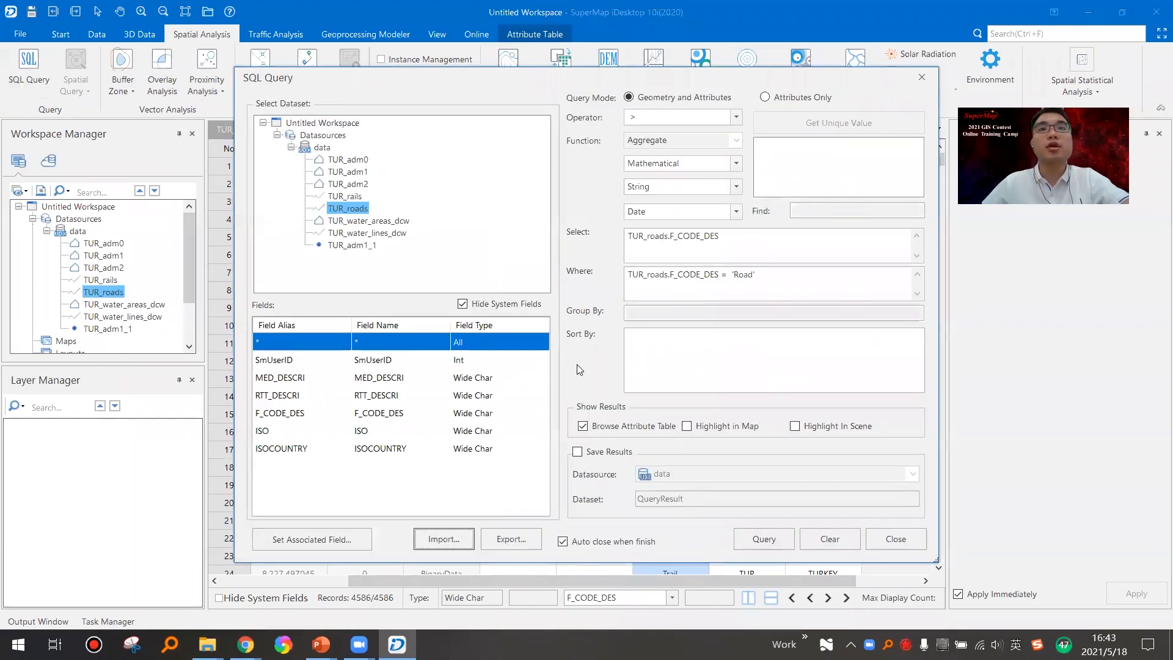
pyautogui.click(800, 279)
pyautogui.hotkey('ctrl', 'a')
pyautogui.press('Delete')
pyautogui.click(736, 248)
pyautogui.hotkey('ctrl', 'a')
pyautogui.press('Delete')
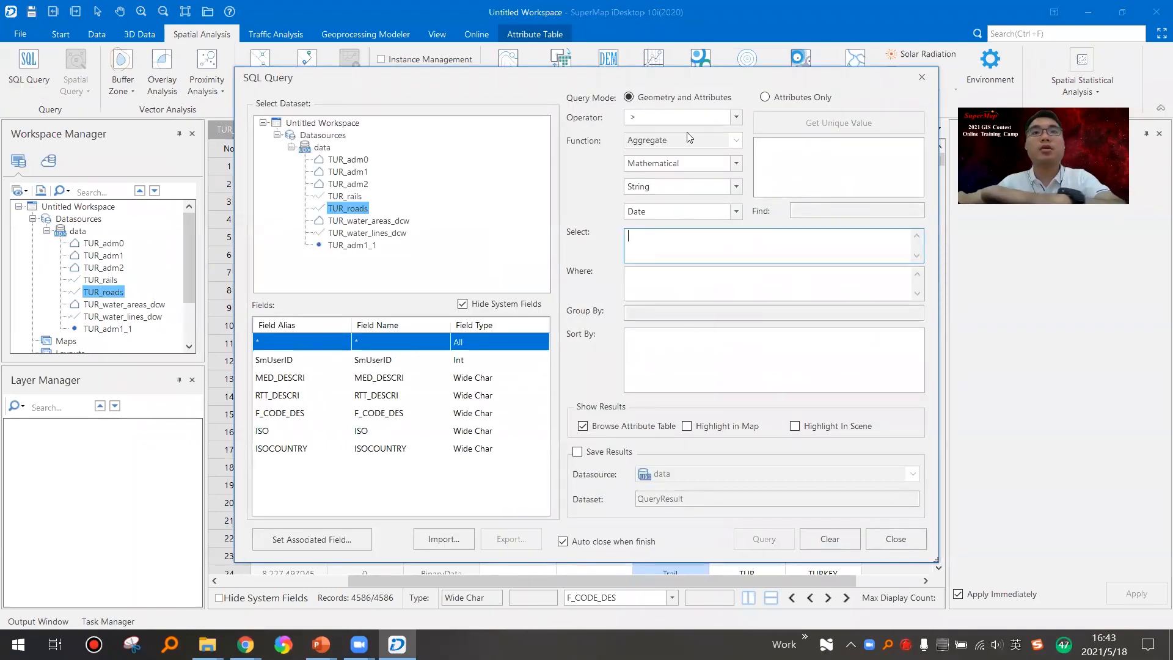
# Step: Choose TUR_roads as the query dataset and set the Select expression to TUR_roads.F_CODE_DES
pyautogui.moveTo(708, 81); pyautogui.dragTo(706, 312)
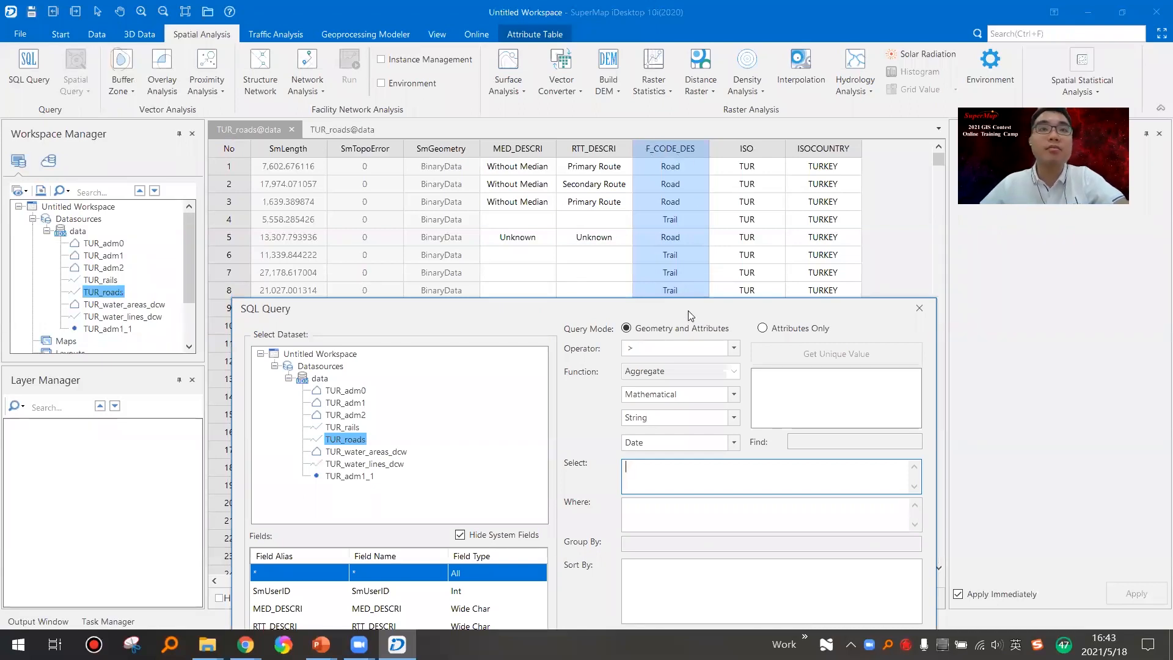
pyautogui.moveTo(688, 311); pyautogui.dragTo(646, 97)
pyautogui.click(310, 229)
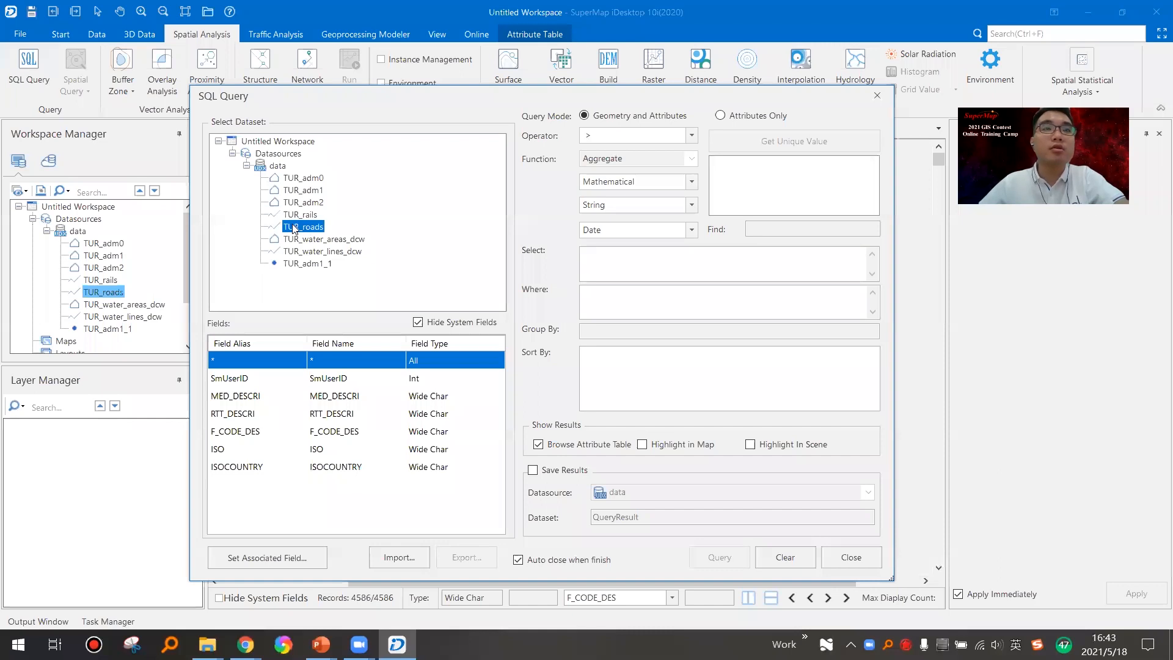
pyautogui.click(611, 266)
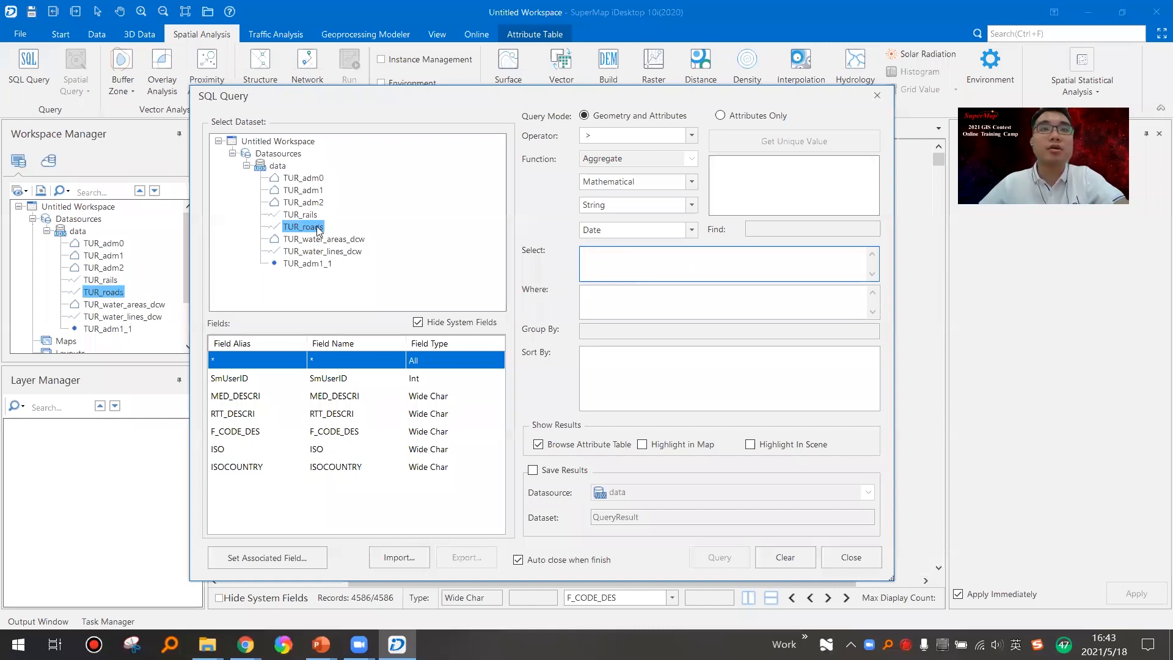
pyautogui.click(333, 397)
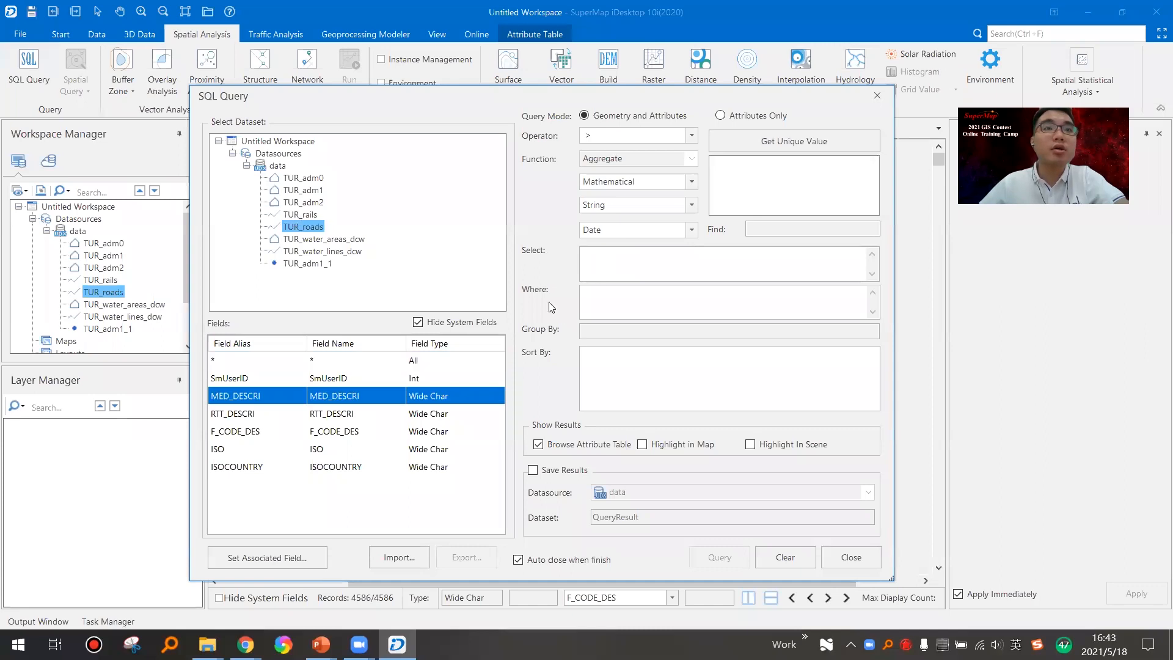
pyautogui.moveTo(587, 97)
pyautogui.mouseDown()
pyautogui.moveTo(617, 257)
pyautogui.moveTo(575, 99)
pyautogui.mouseUp()
pyautogui.click(319, 433)
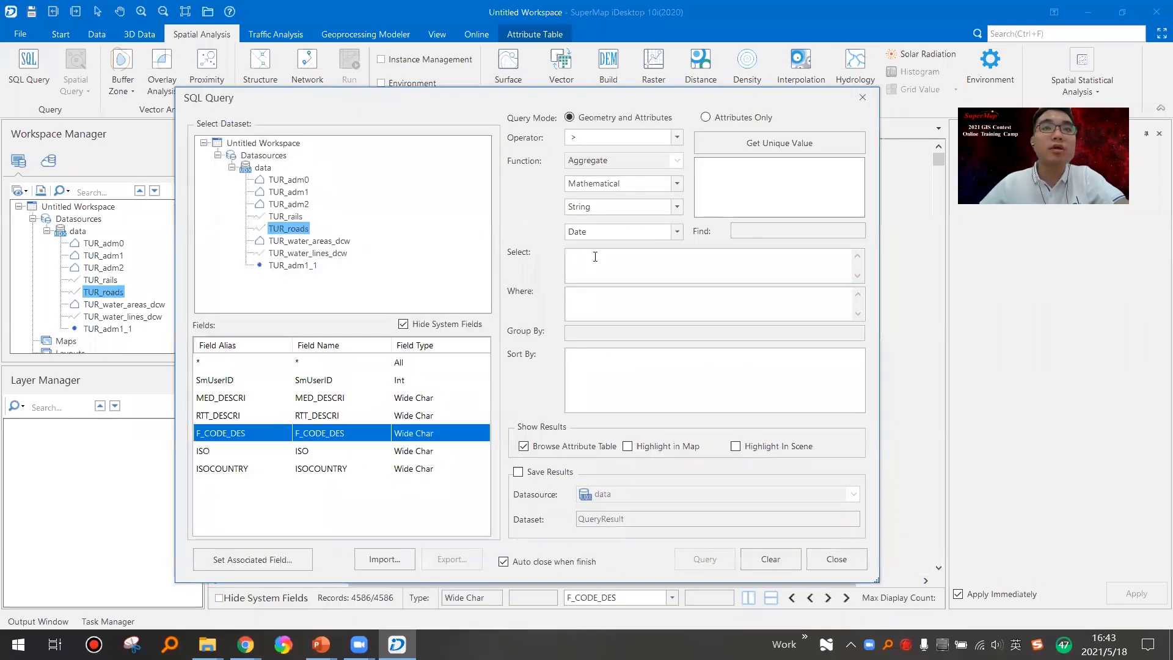
pyautogui.doubleClick(319, 432)
# Step: Build the Where condition TUR_roads.F_CODE_DES = 'Road' using the field's unique values
pyautogui.press('Tab')
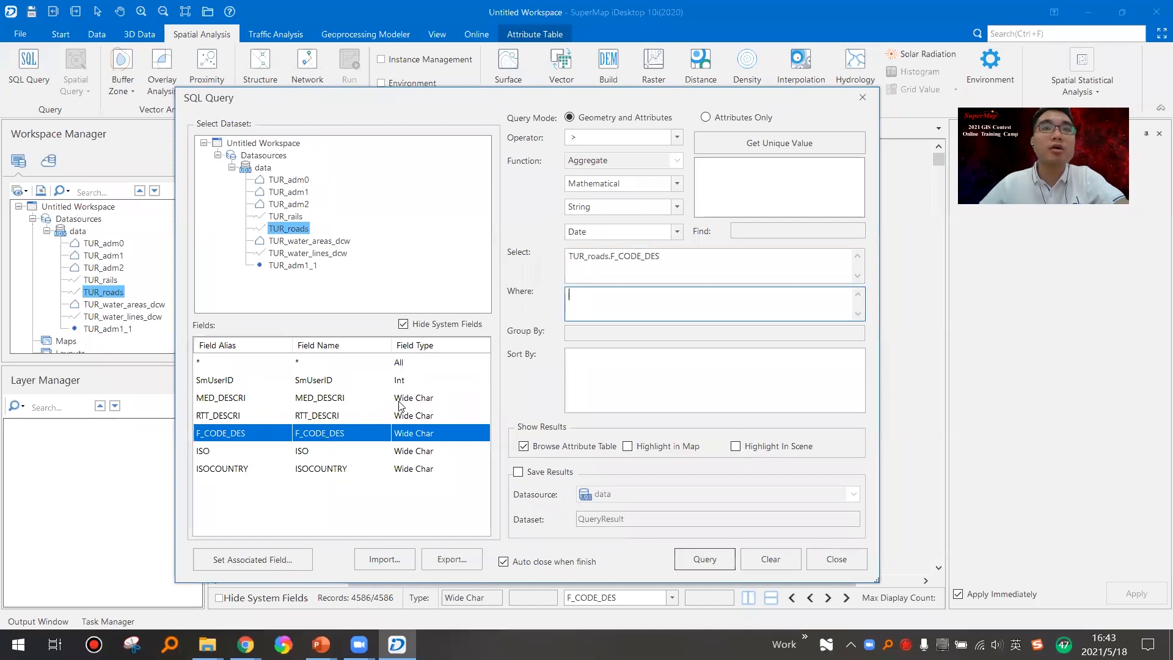
pyautogui.doubleClick(338, 439)
pyautogui.click(676, 137)
pyautogui.click(610, 166)
pyautogui.click(739, 149)
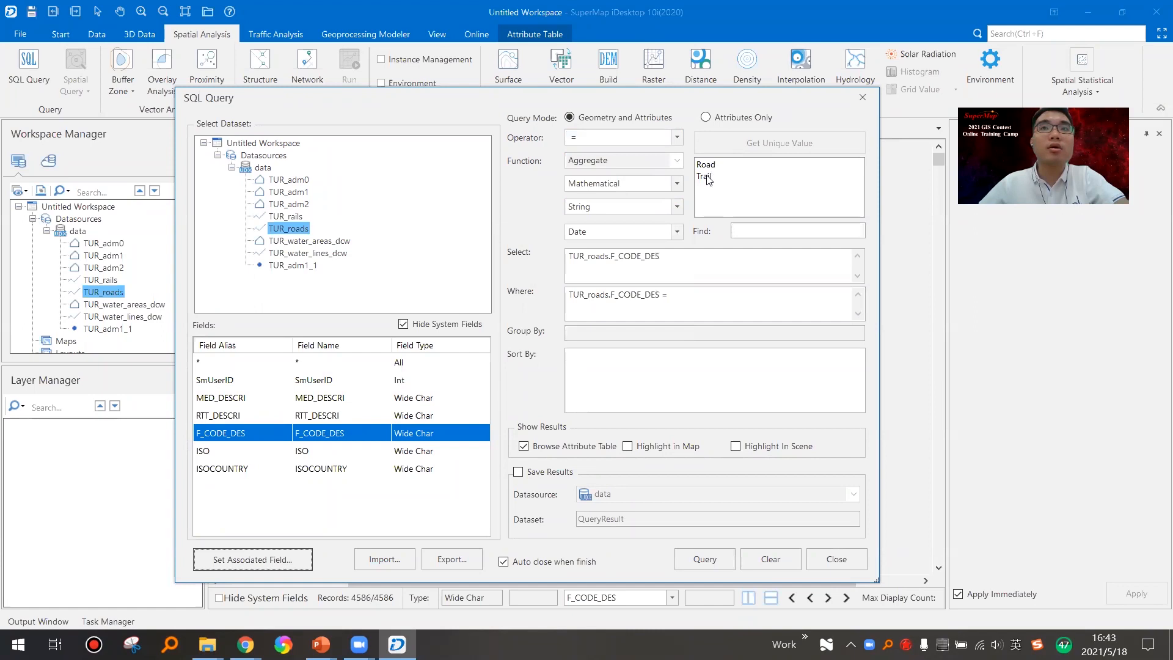
pyautogui.click(679, 295)
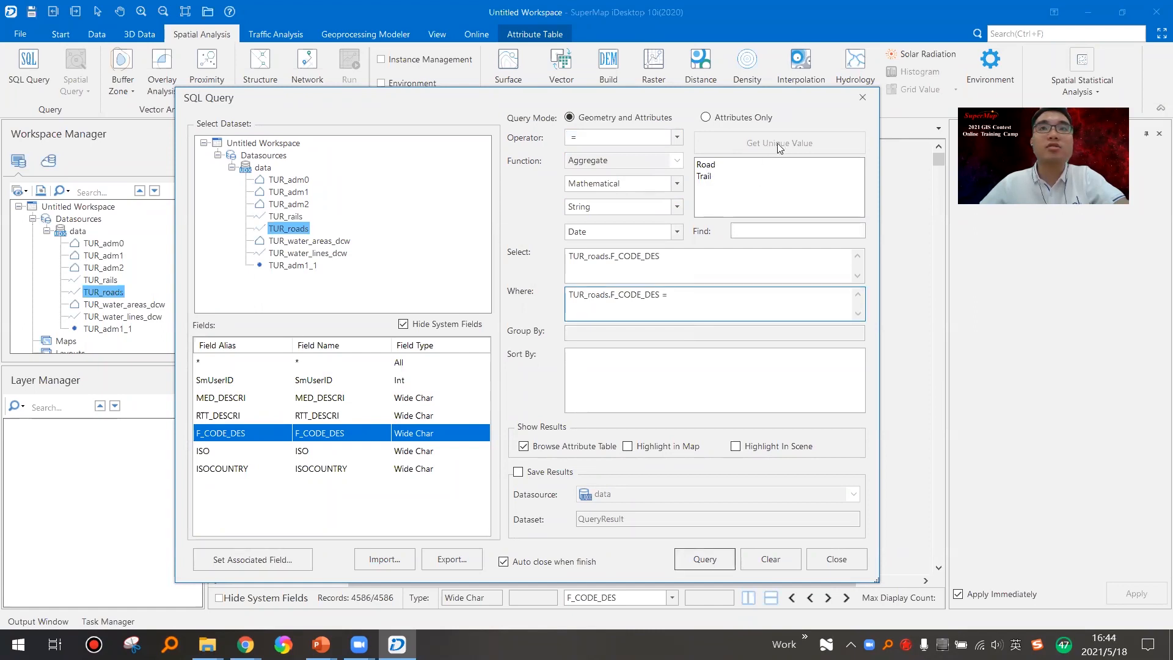
pyautogui.click(709, 166)
pyautogui.doubleClick(708, 166)
# Step: Save the query results to the data datasource as dataset RoadExtract and run the query
pyautogui.click(518, 472)
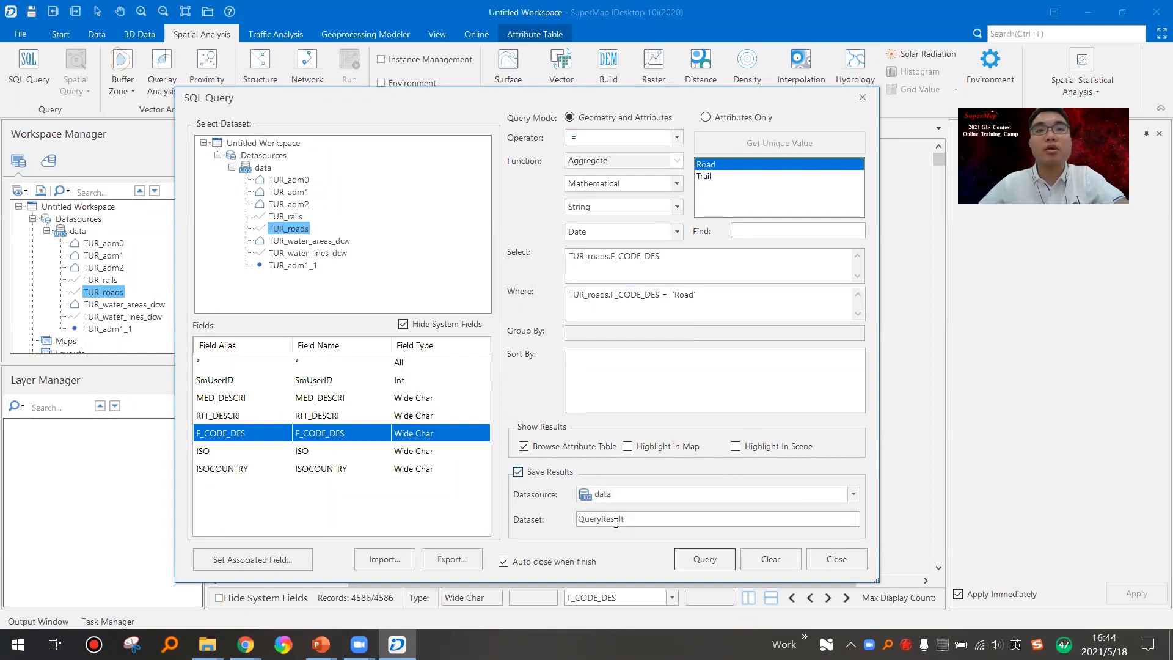
pyautogui.doubleClick(616, 518)
pyautogui.write('Road')
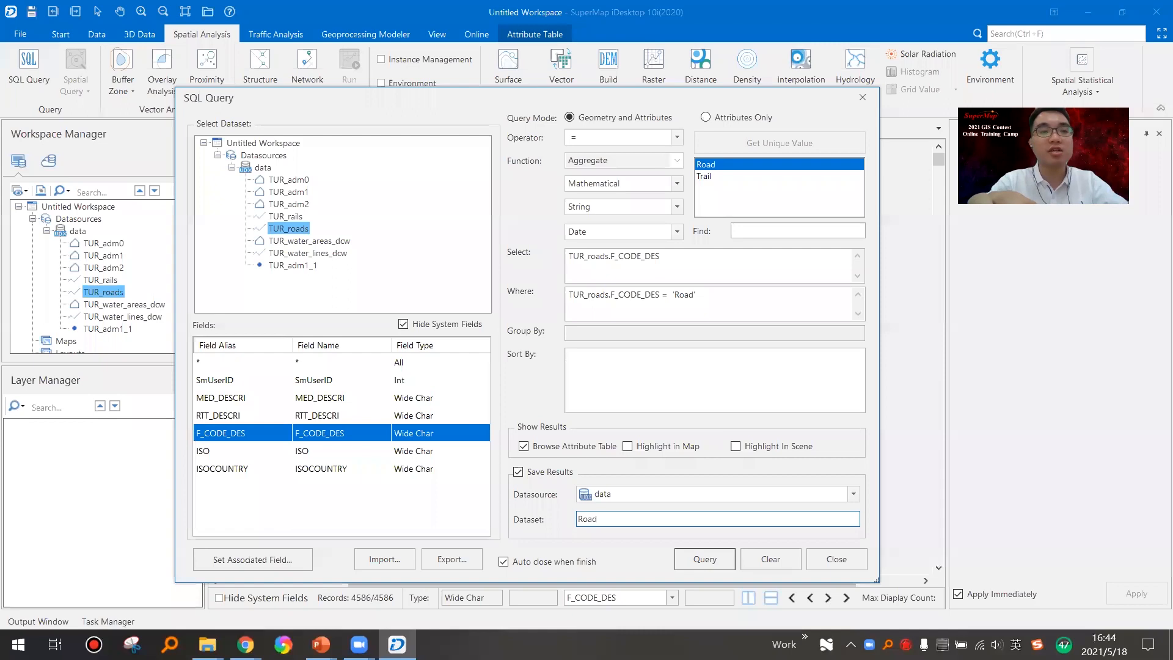
pyautogui.write('E')
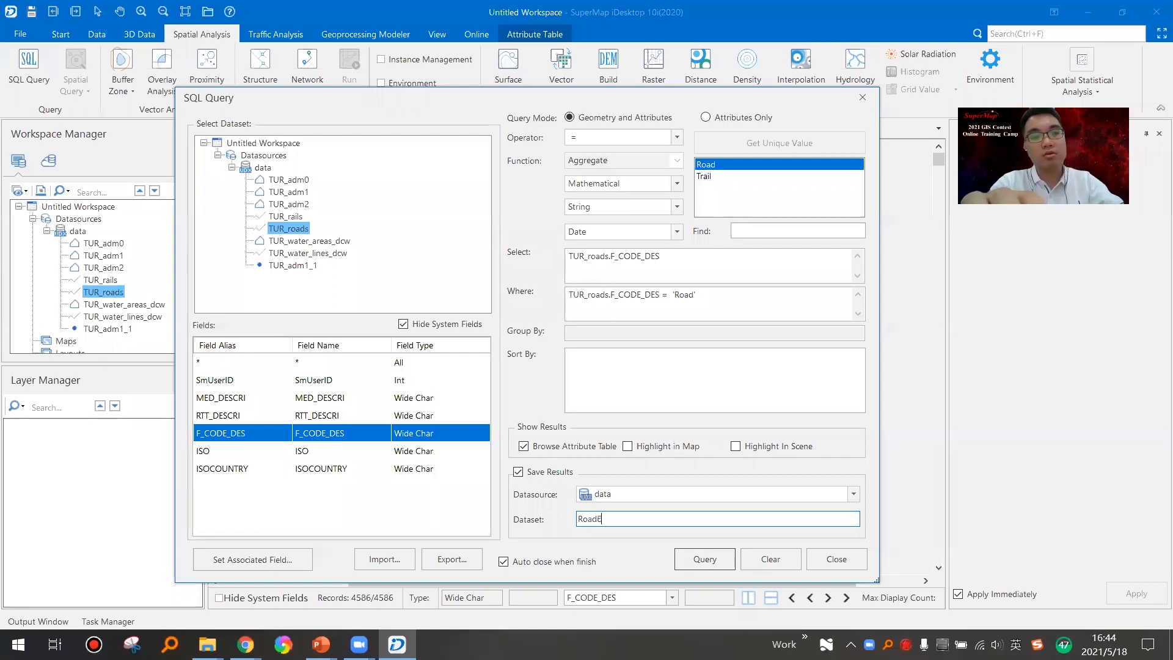
pyautogui.write('xtract')
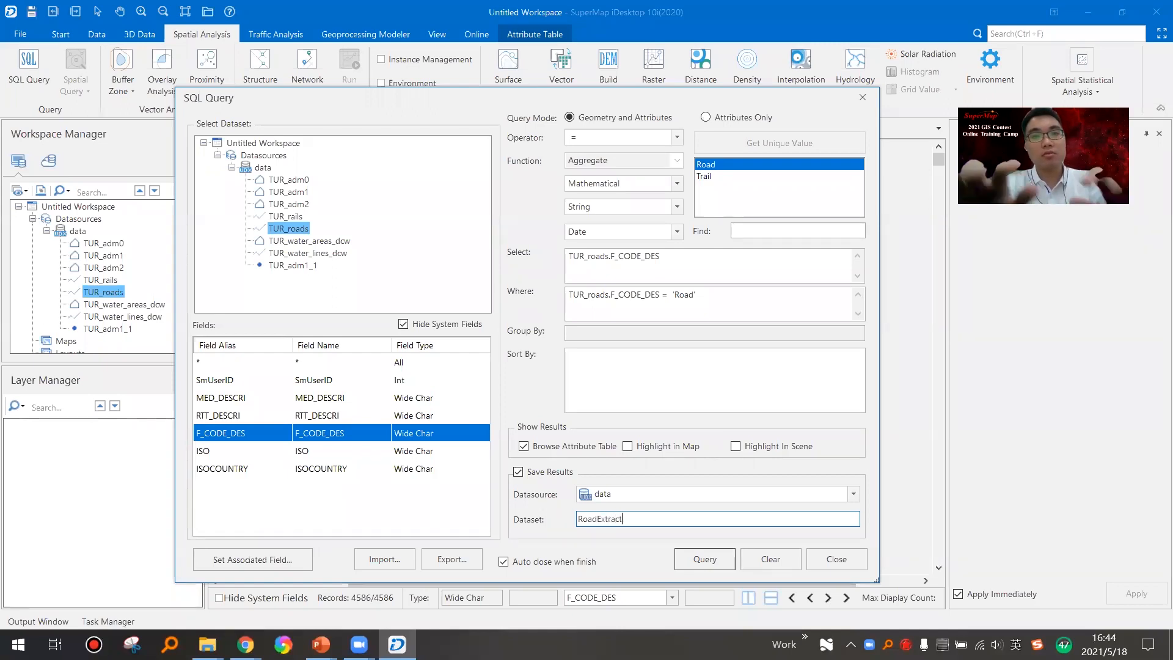
pyautogui.click(705, 559)
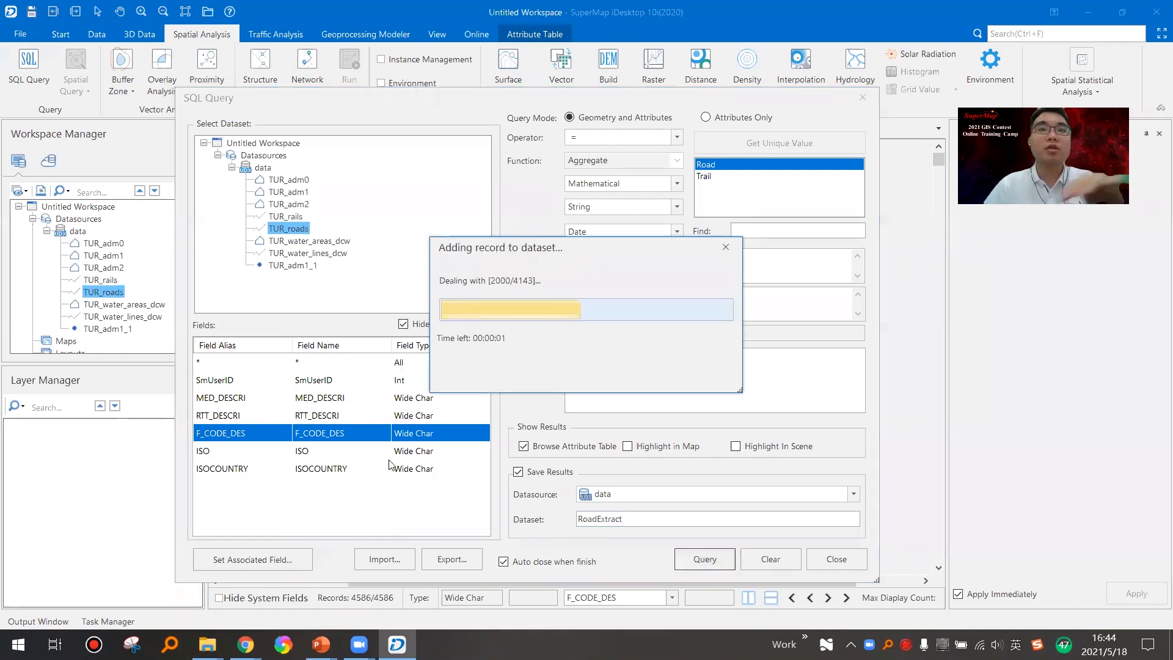
# Step: Display the RoadExtract dataset in a new map
pyautogui.rightClick(110, 340)
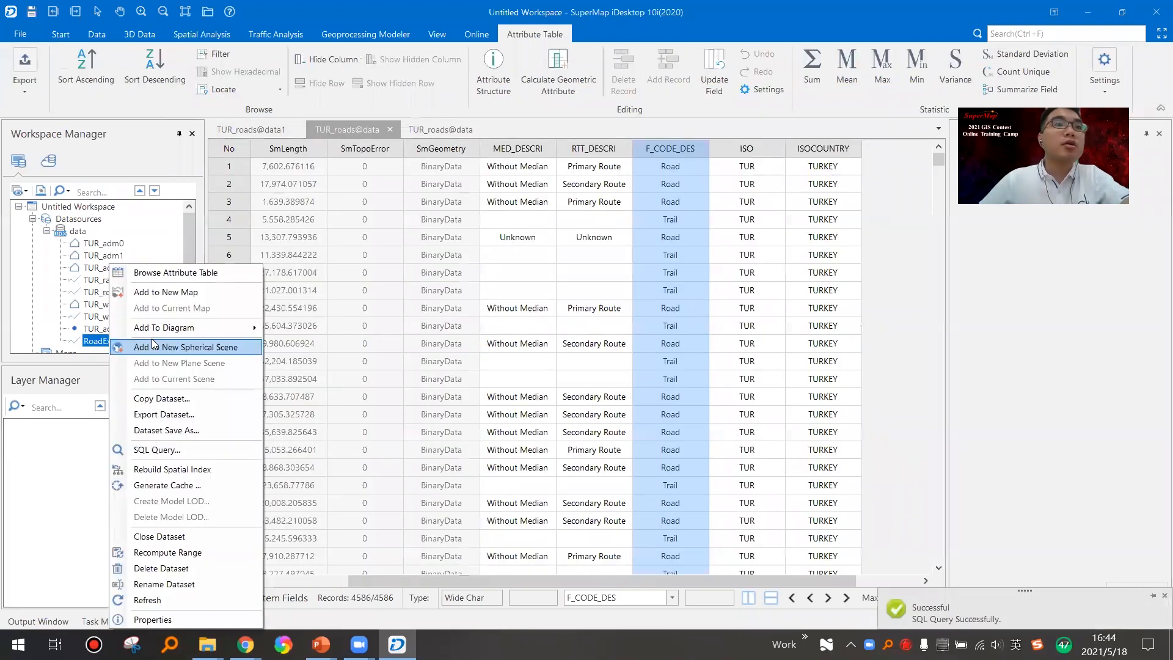
pyautogui.click(146, 288)
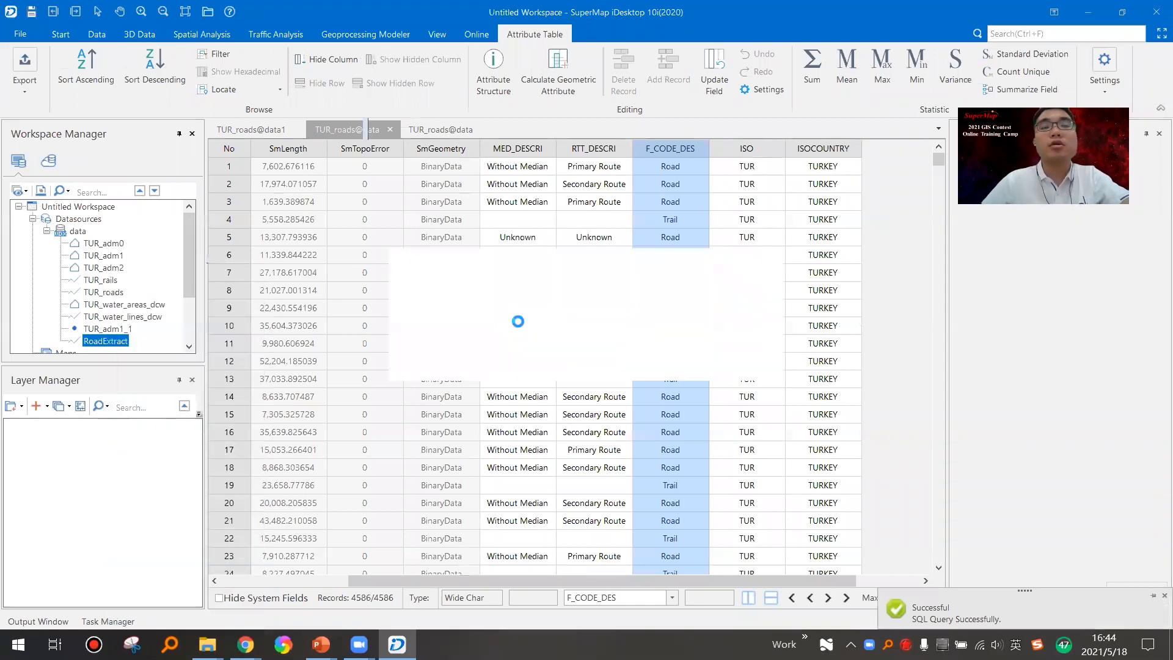
pyautogui.press('Return')
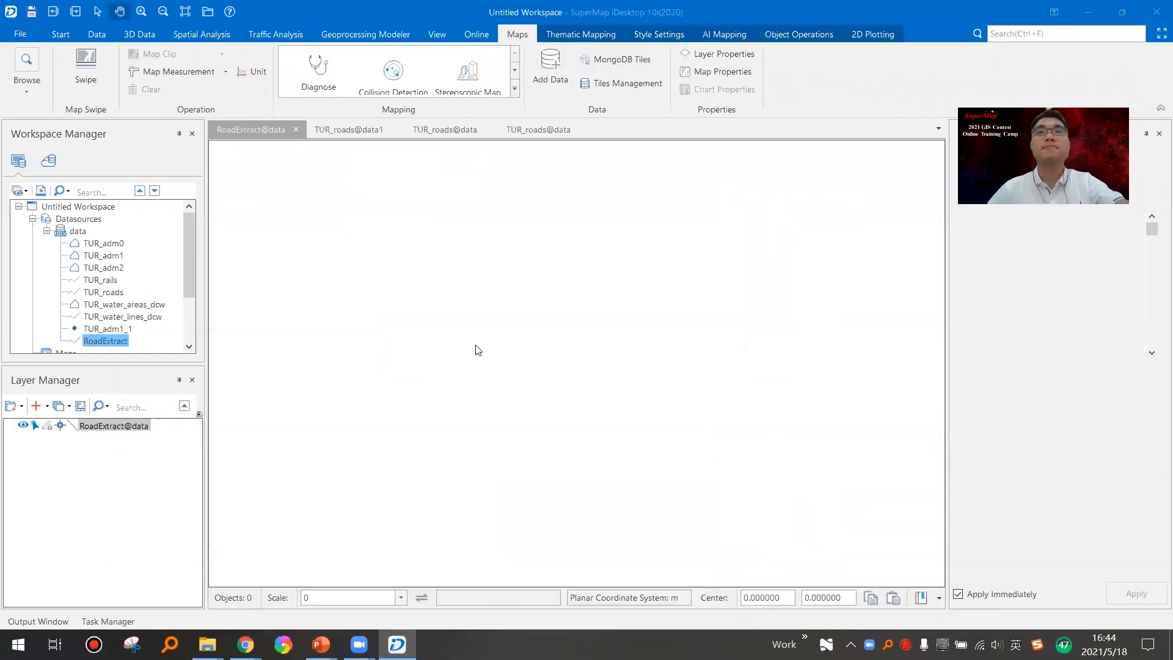
pyautogui.moveTo(483, 324); pyautogui.dragTo(484, 324)
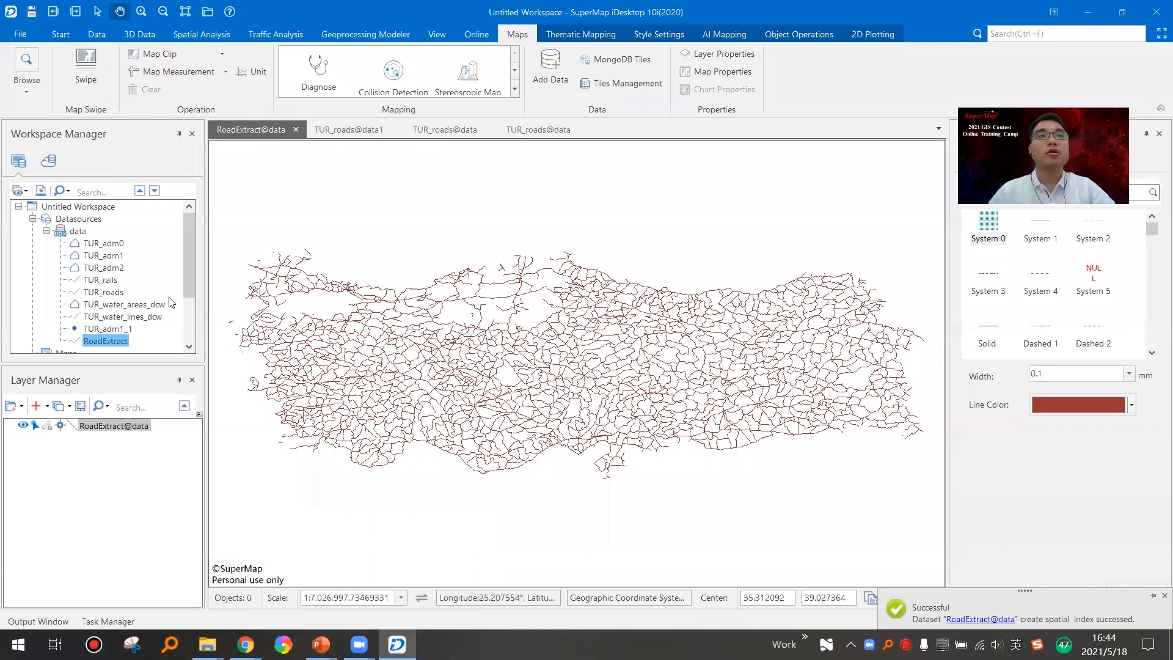
# Step: Browse the TUR_water_areas_dcw attribute table and widen the HYC_DESCRI column to examine its water types
pyautogui.click(116, 305)
pyautogui.click(113, 316)
pyautogui.click(114, 340)
pyautogui.click(124, 318)
pyautogui.click(129, 305)
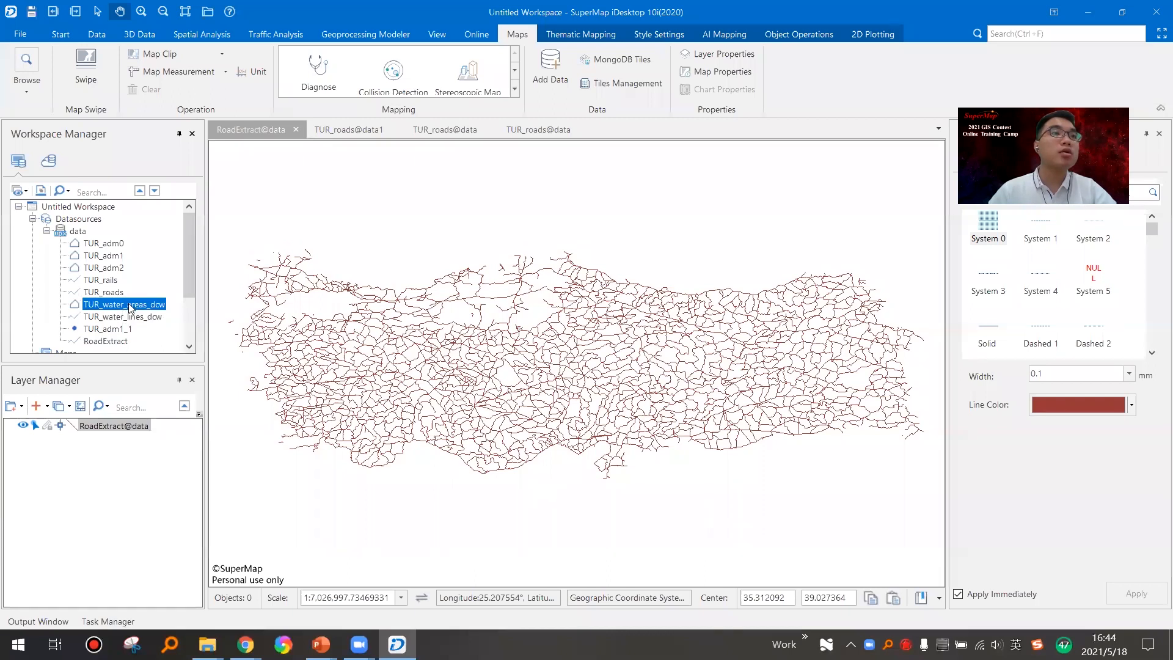
pyautogui.rightClick(129, 307)
pyautogui.click(153, 271)
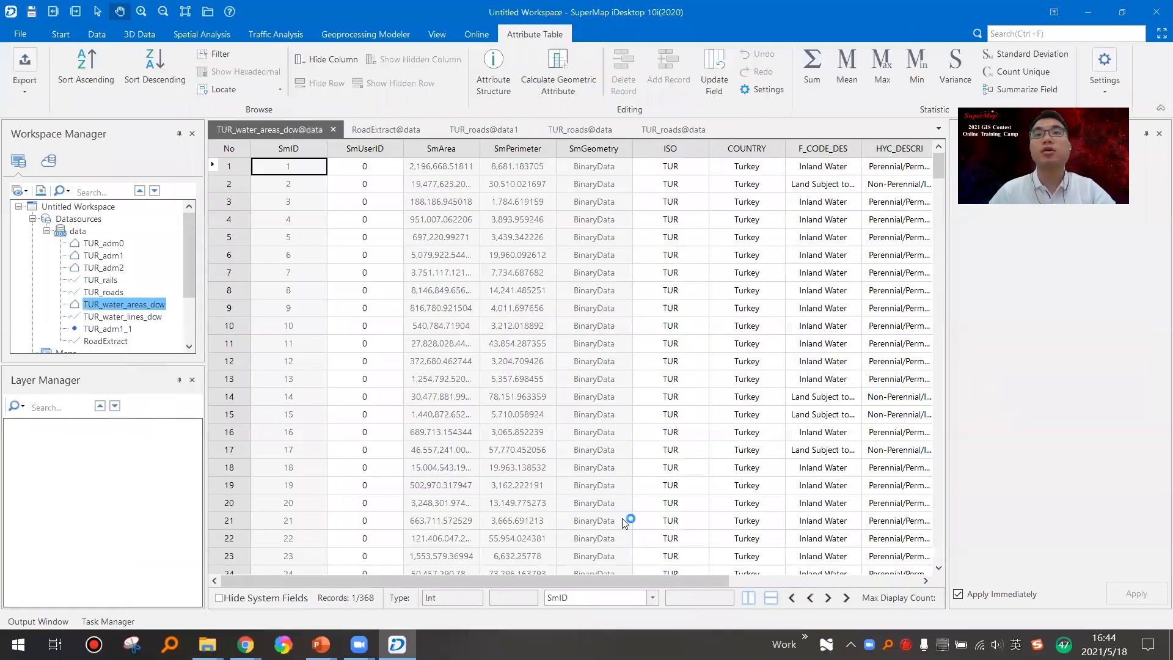
pyautogui.hscroll(3, 625, 522)
pyautogui.moveTo(787, 161); pyautogui.dragTo(878, 161)
pyautogui.click(788, 149)
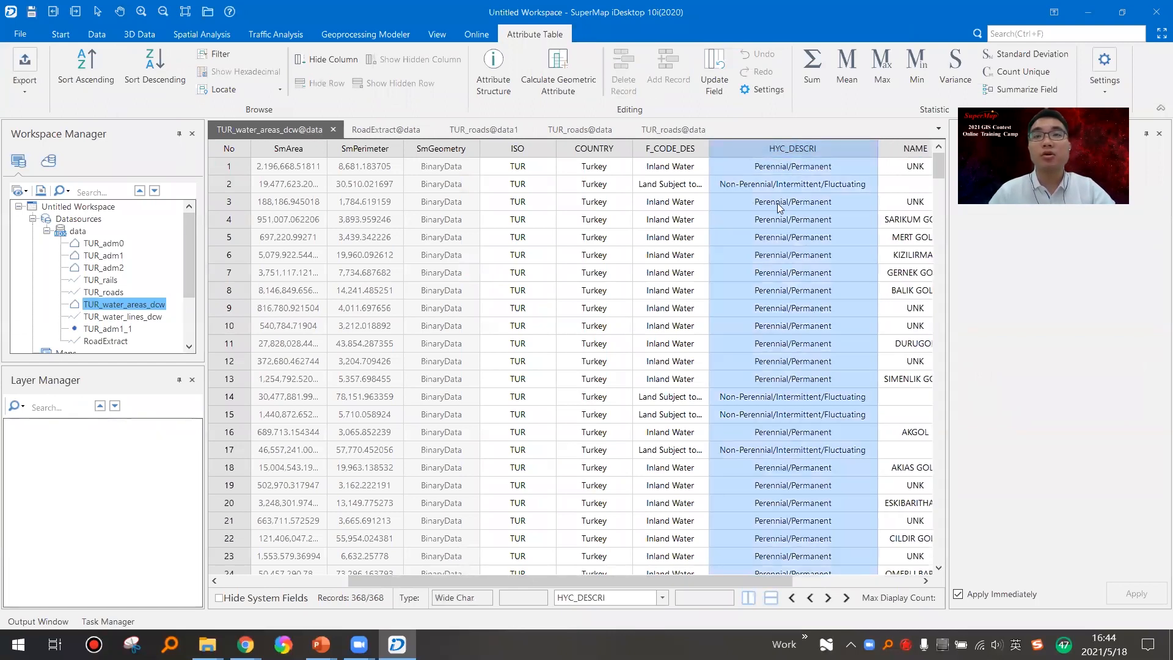
pyautogui.scroll(-4, 790, 307)
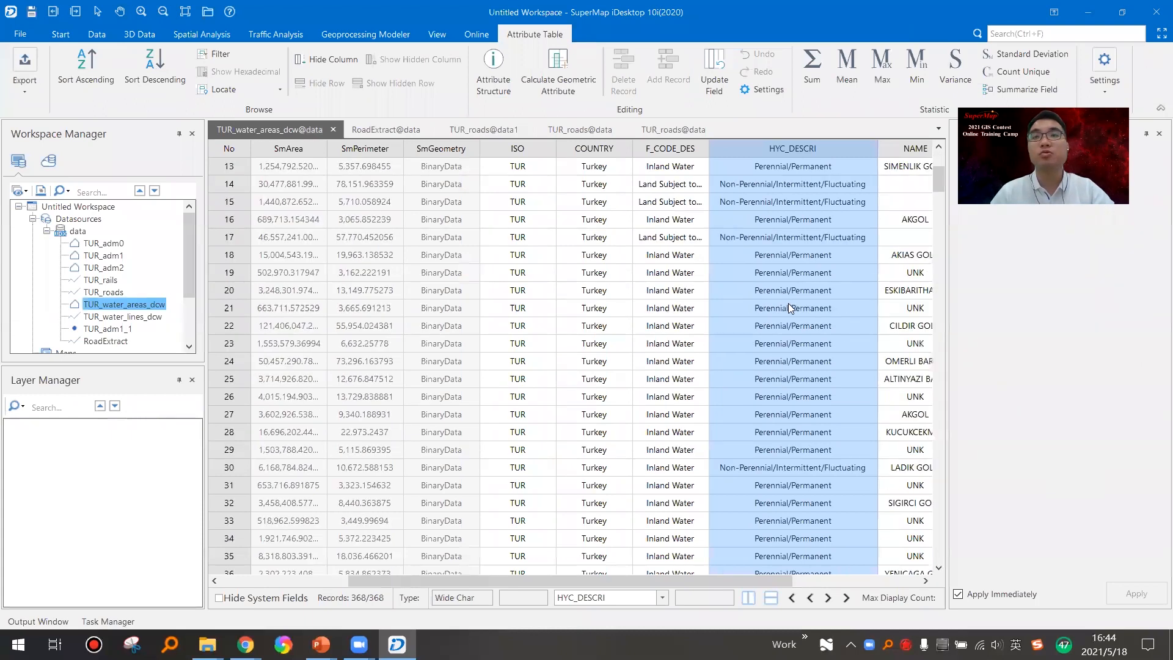
pyautogui.scroll(4, 790, 308)
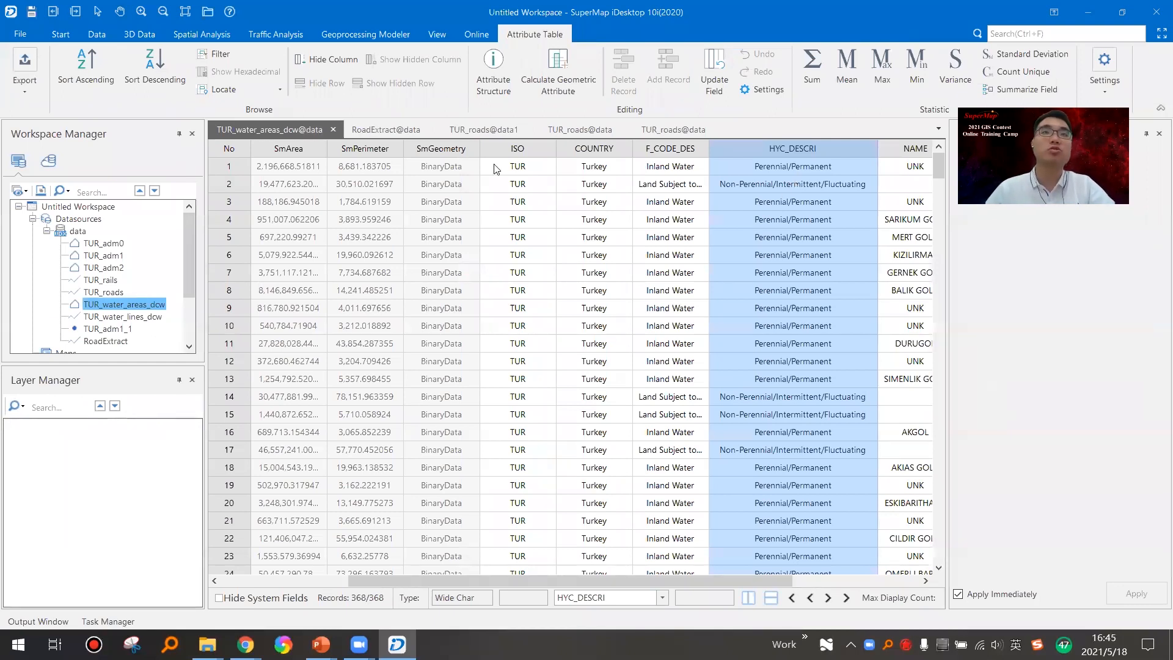
# Step: Switch to the PowerPoint training slides and review the attribute extraction slides, including "Set the SQL statement"
pyautogui.moveTo(321, 644)
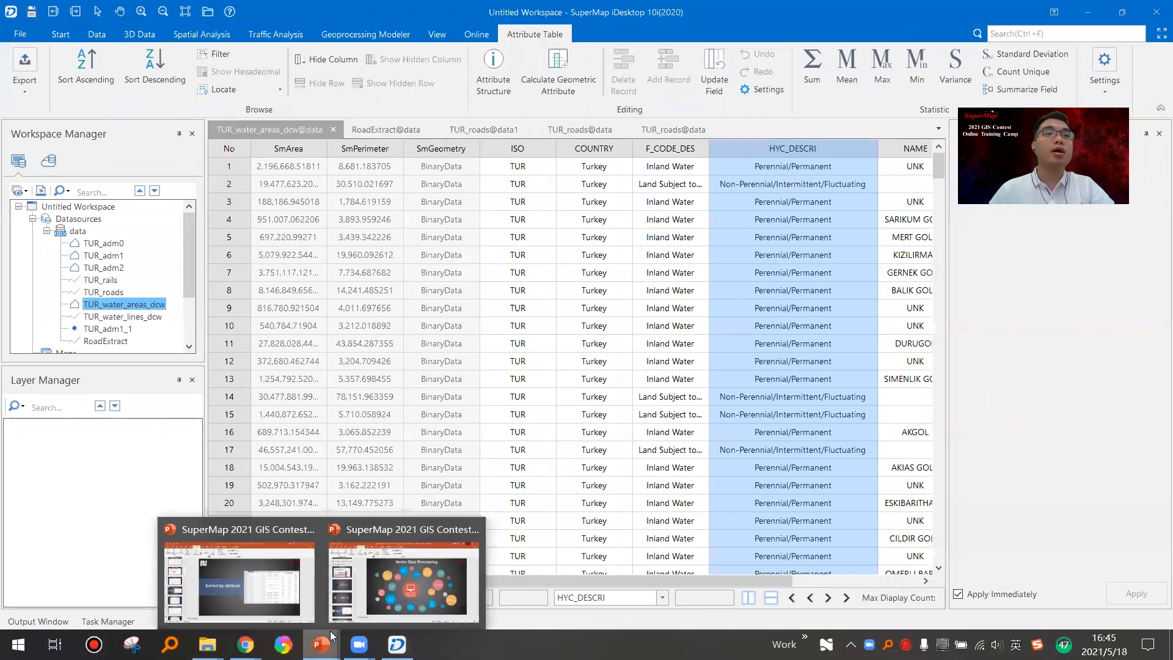
pyautogui.click(244, 617)
pyautogui.click(71, 451)
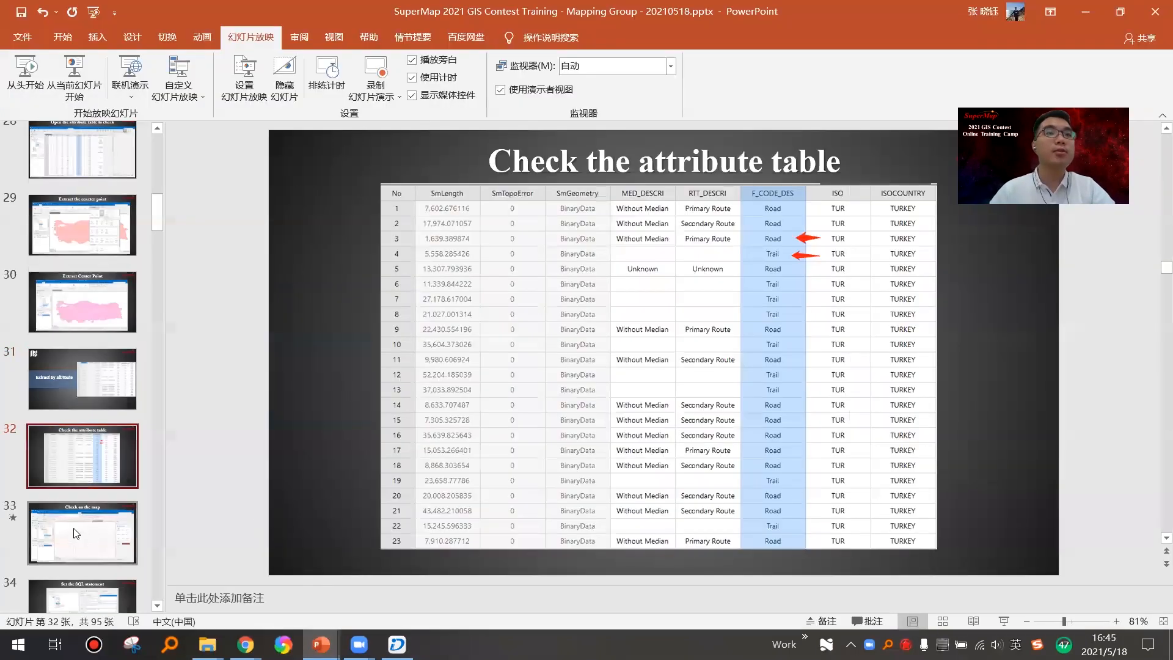
pyautogui.click(76, 533)
pyautogui.scroll(-1, 77, 533)
pyautogui.click(80, 504)
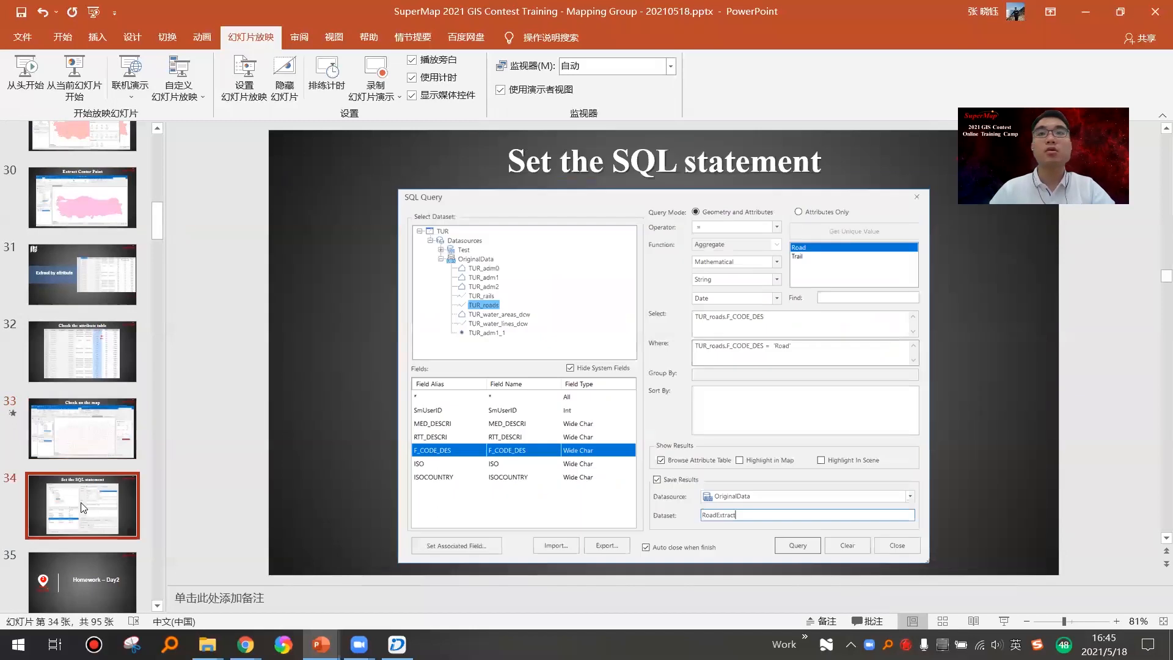
pyautogui.scroll(-3, 83, 507)
pyautogui.scroll(14, 96, 397)
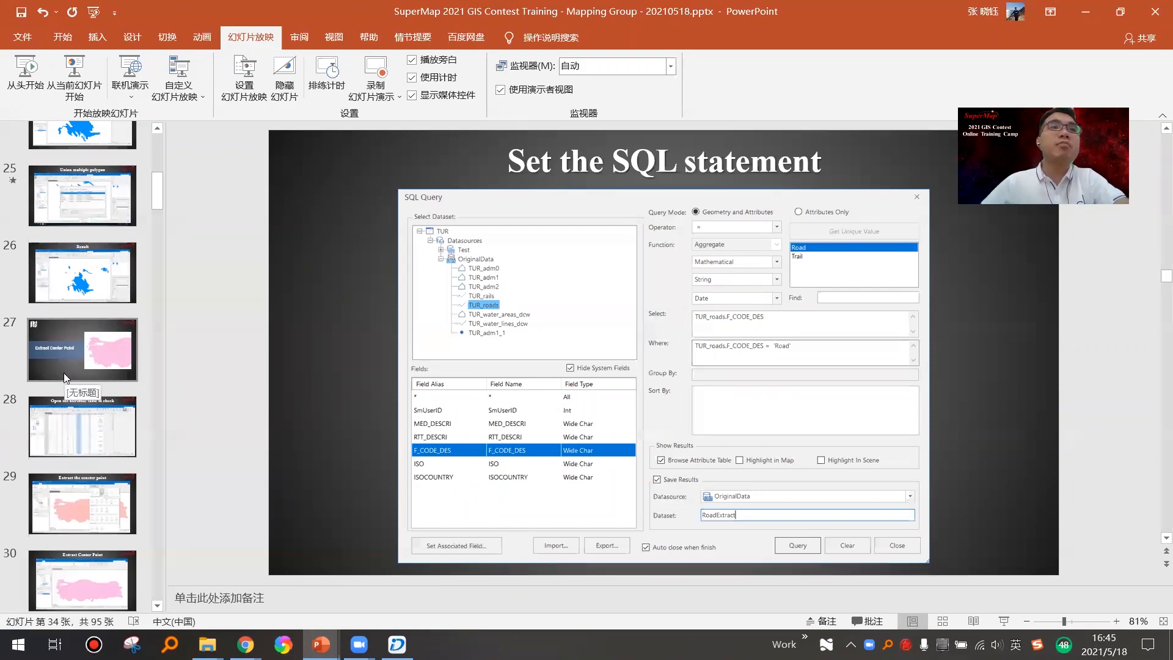
pyautogui.scroll(4, 64, 372)
pyautogui.scroll(2, 64, 372)
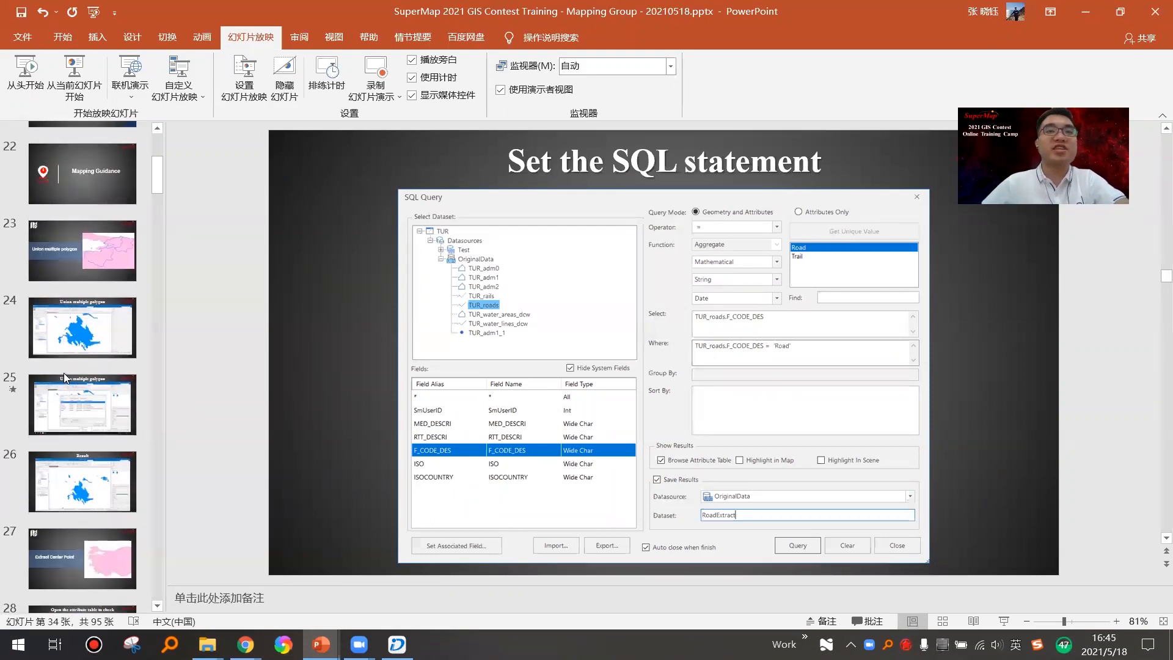
# Step: Switch back to SuperMap iDesktop and look through the available vector data processing and data conversion tools
pyautogui.click(397, 644)
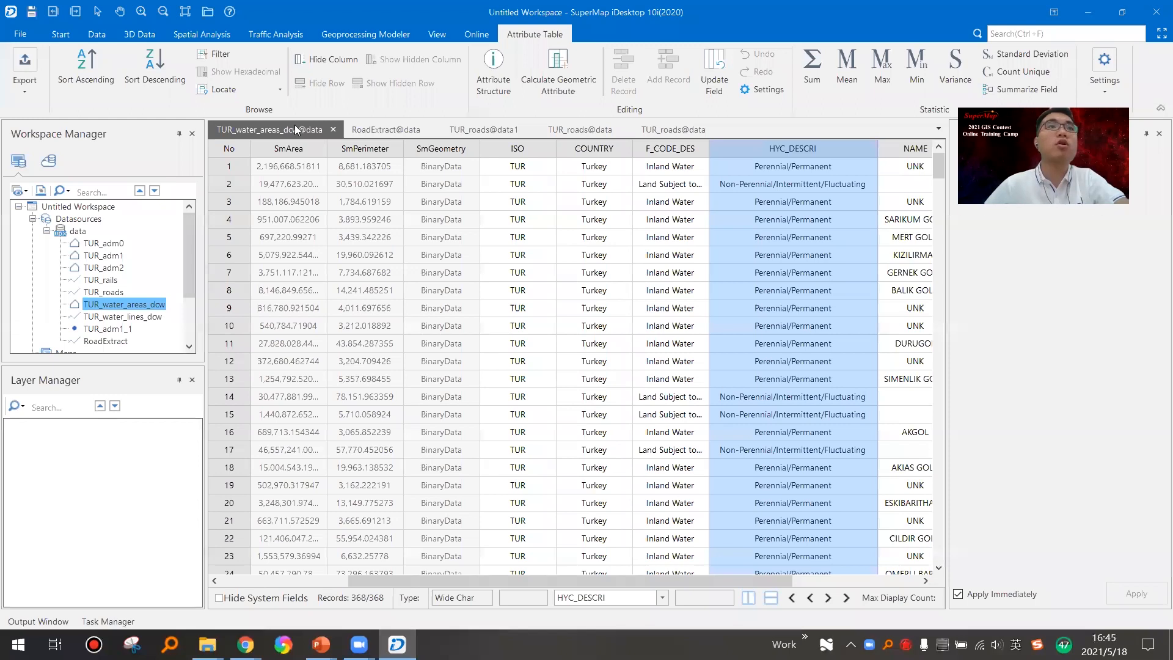
pyautogui.click(96, 34)
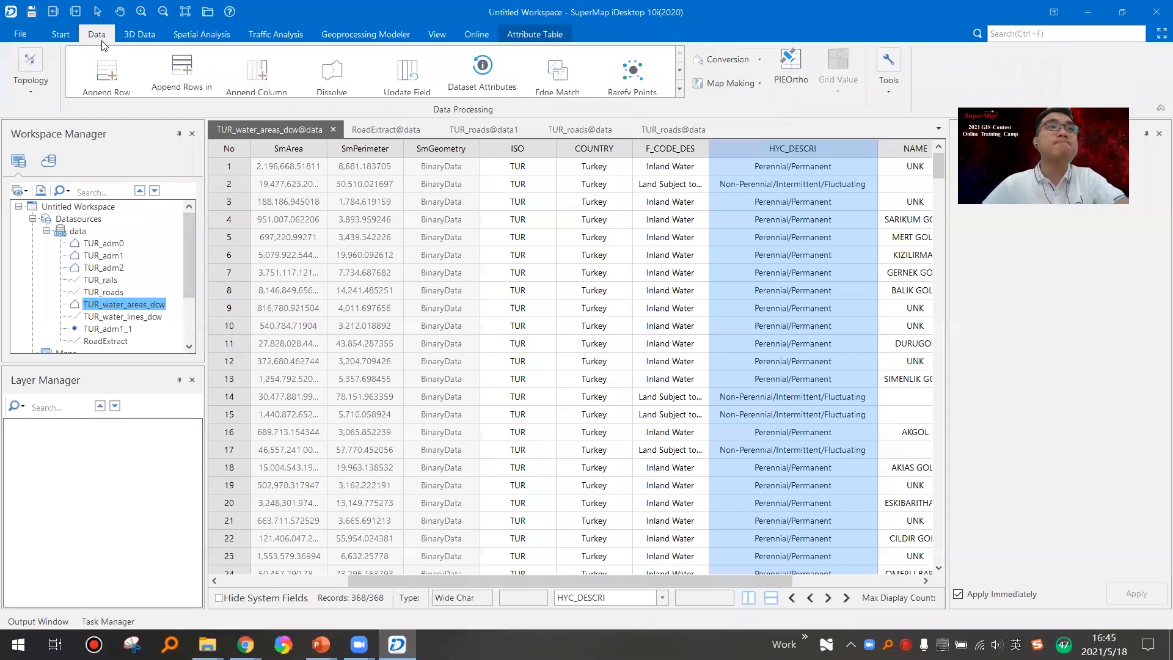
pyautogui.click(681, 94)
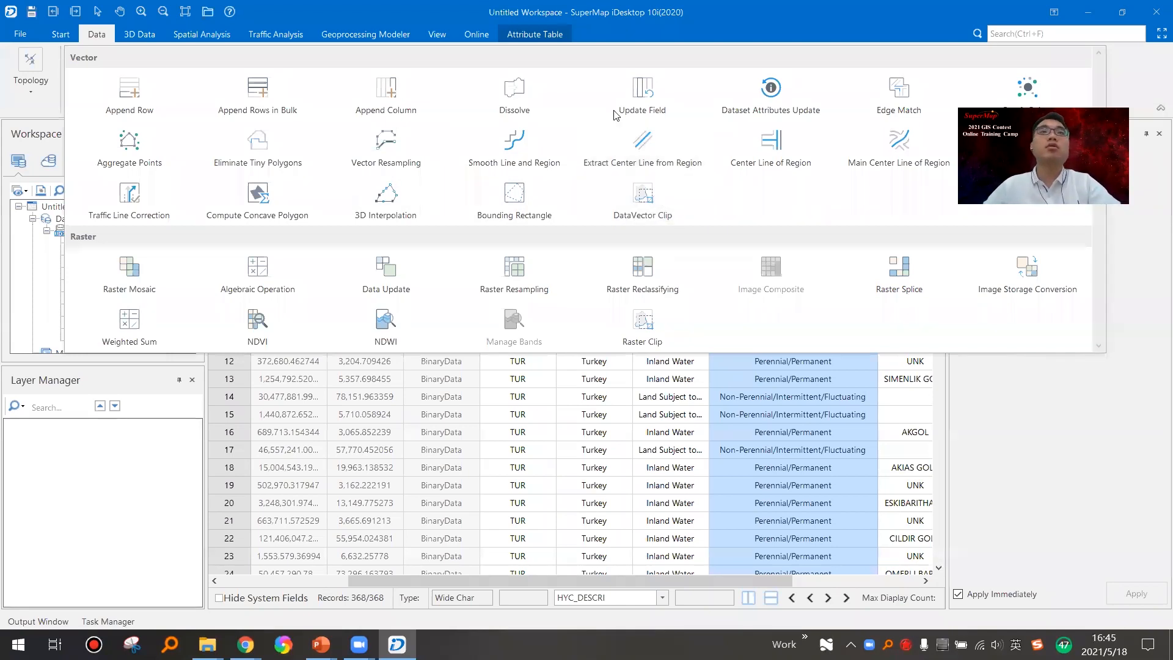
pyautogui.click(514, 95)
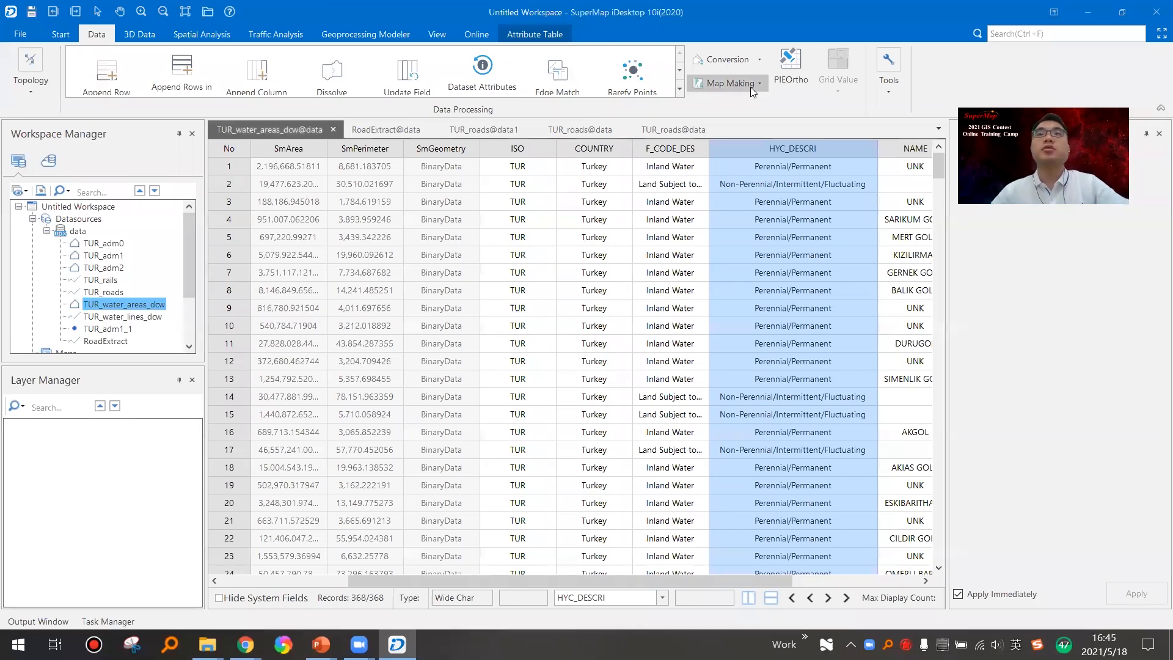
pyautogui.click(754, 61)
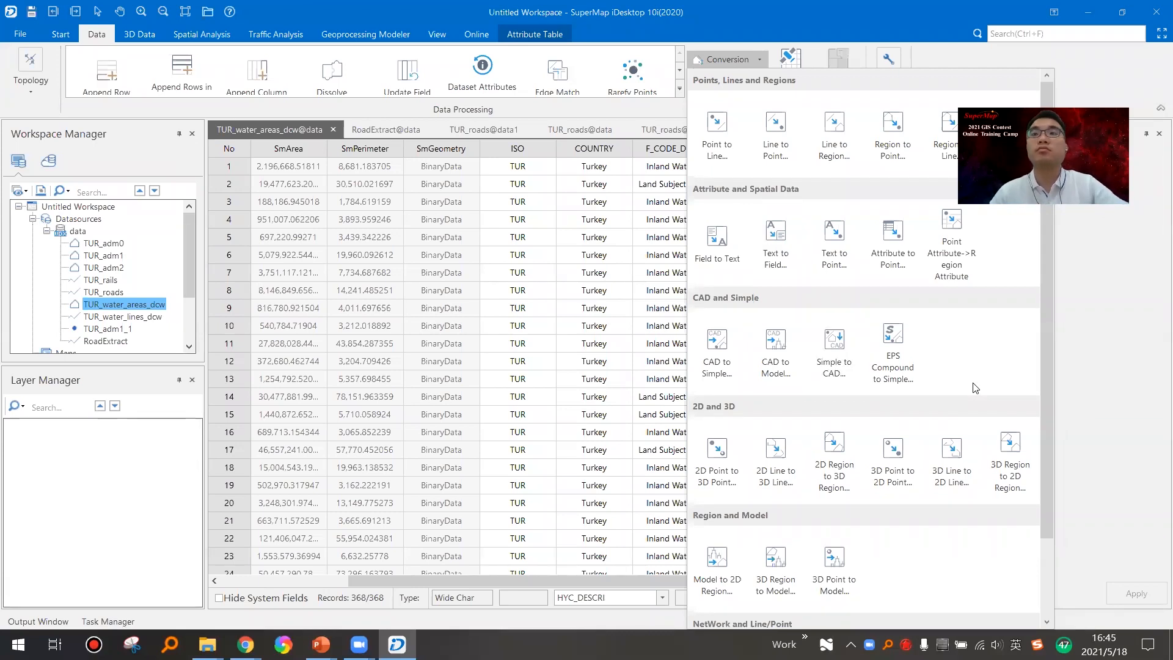
pyautogui.click(671, 263)
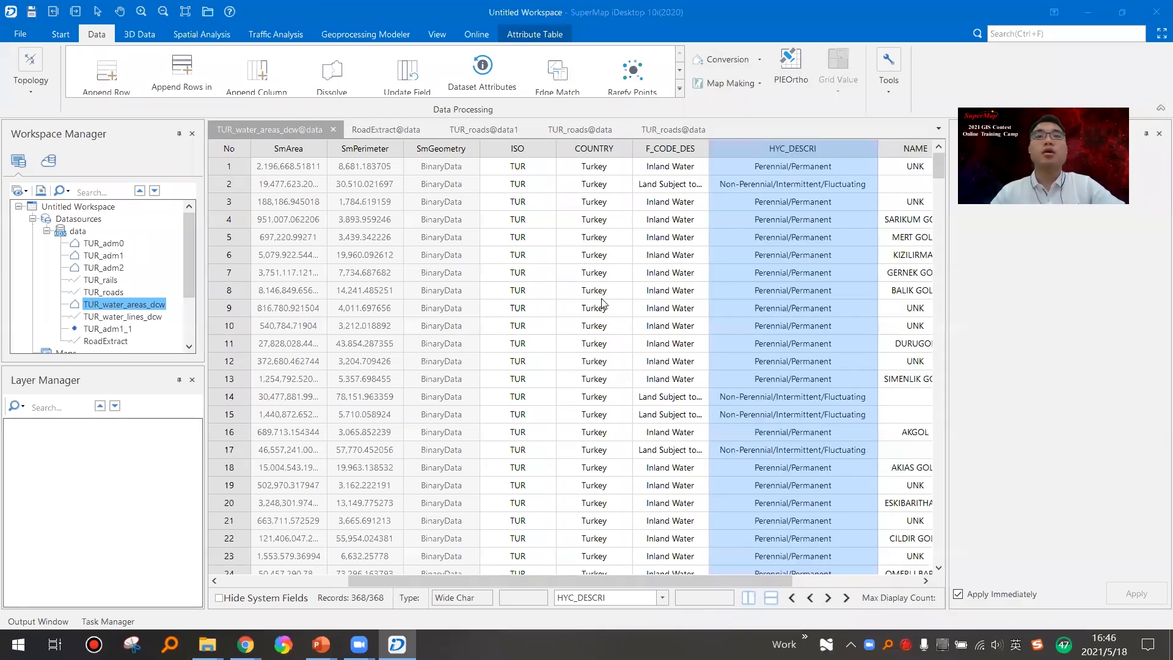
pyautogui.click(567, 262)
pyautogui.scroll(-1, 568, 269)
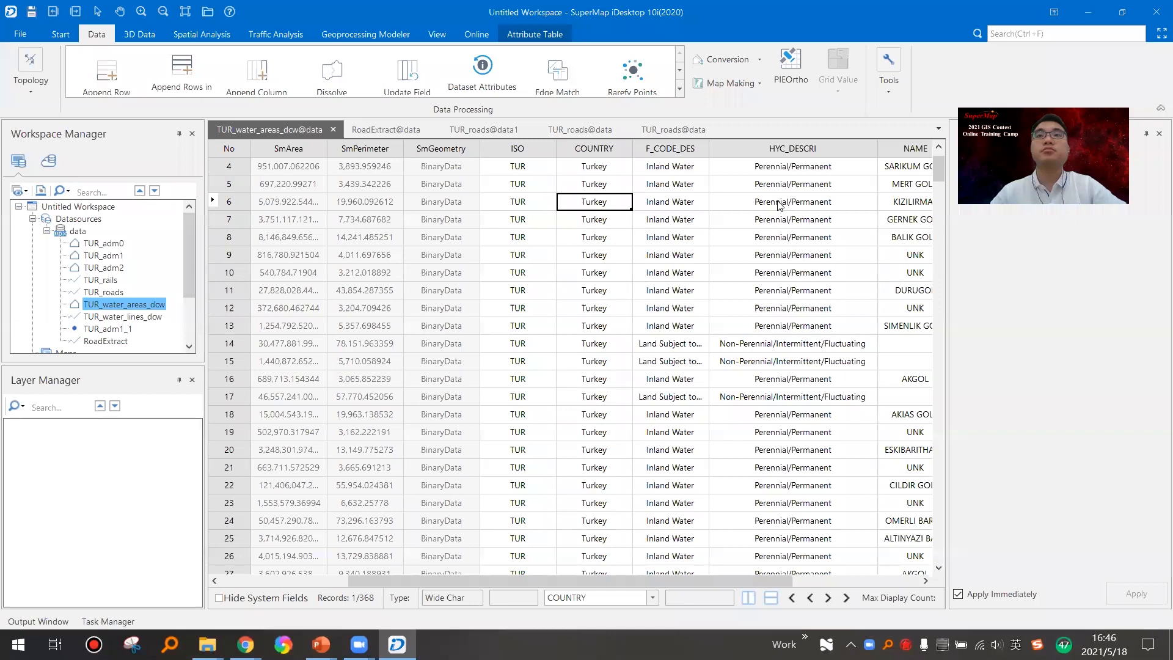
pyautogui.click(731, 332)
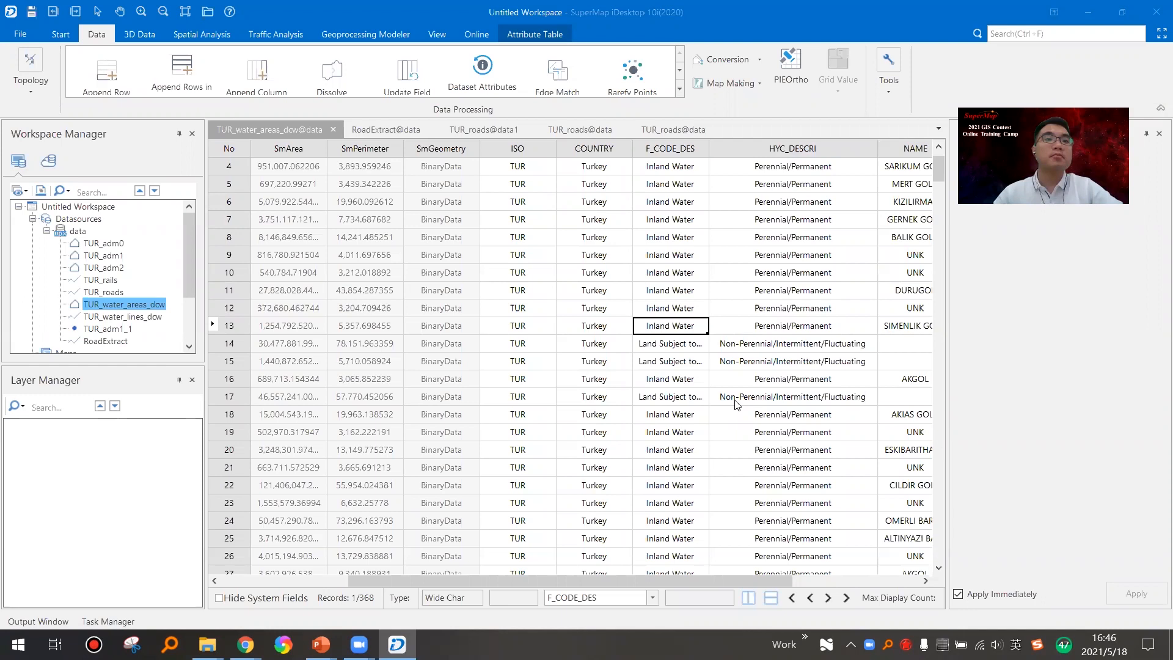
# Step: Switch to the PowerPoint slides, start the slide show from the "Homework – Day2" title slide and advance to the assignment slide
pyautogui.click(320, 644)
pyautogui.click(269, 582)
pyautogui.scroll(-8, 65, 538)
pyautogui.scroll(-6, 75, 485)
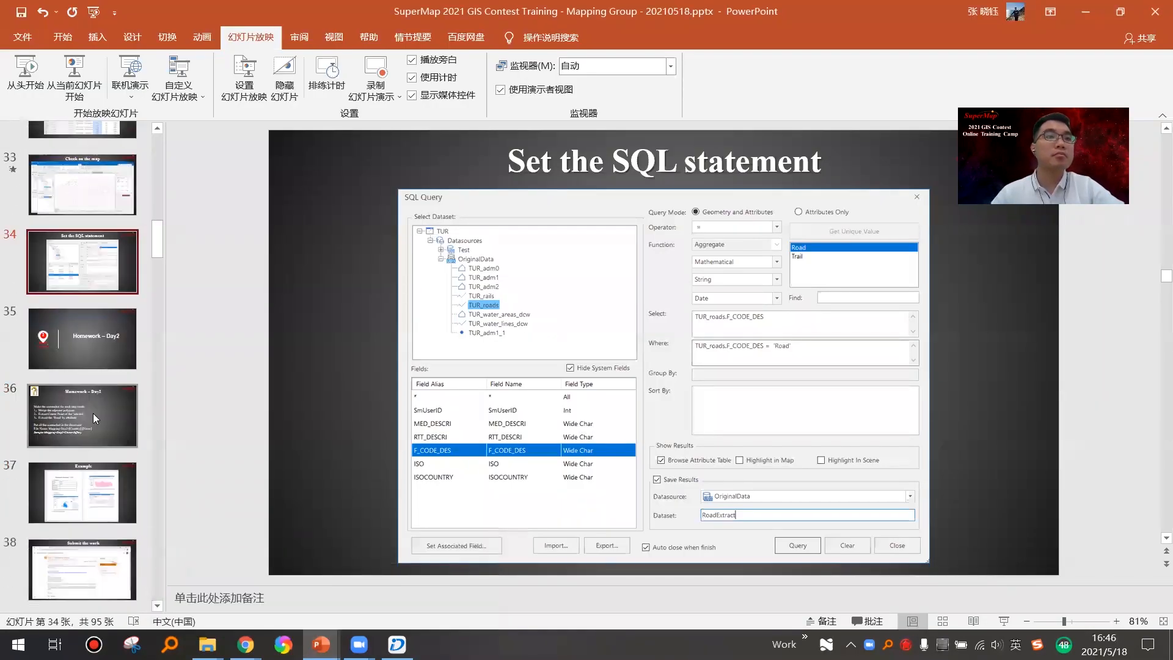
pyautogui.click(85, 340)
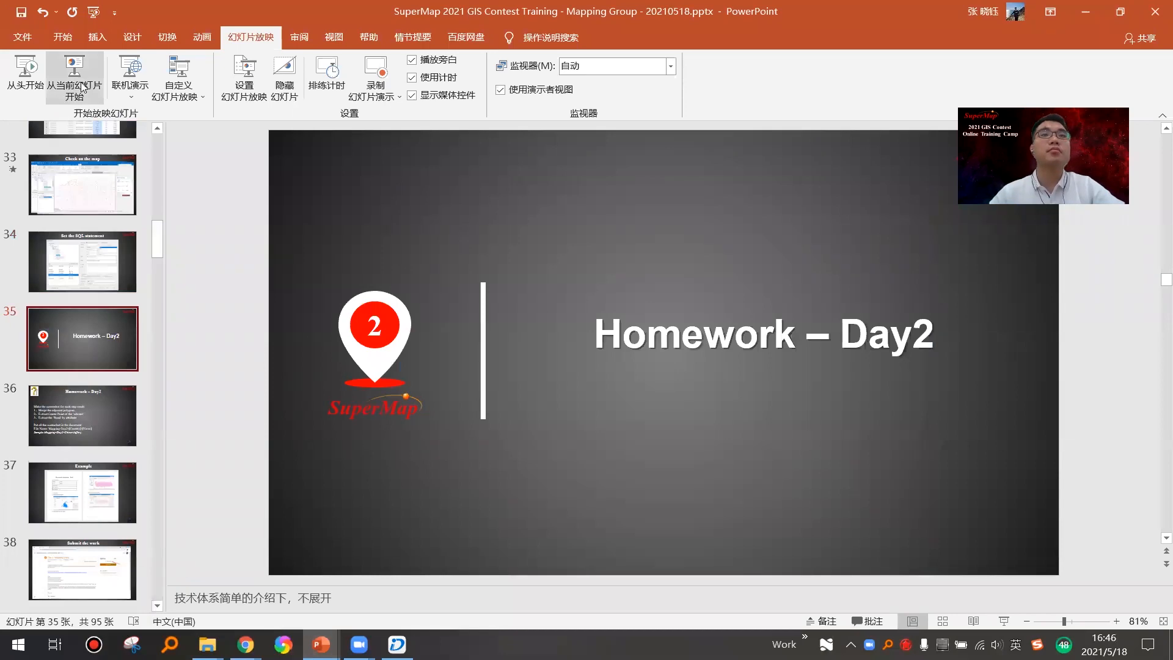
pyautogui.click(83, 88)
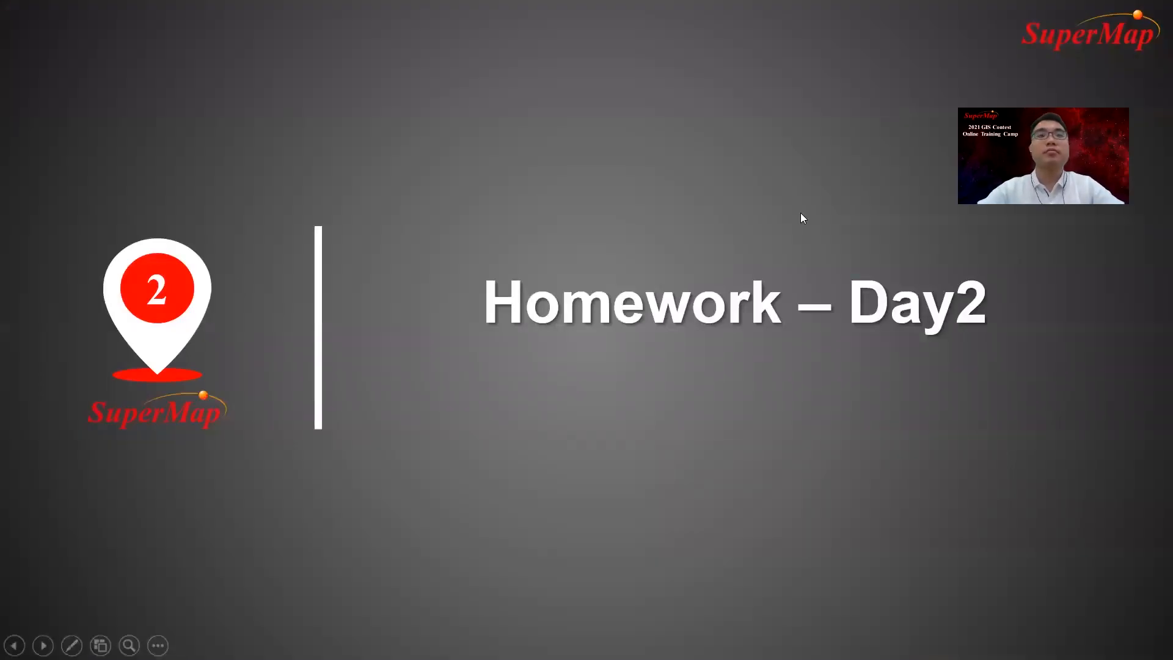
pyautogui.press('Right')
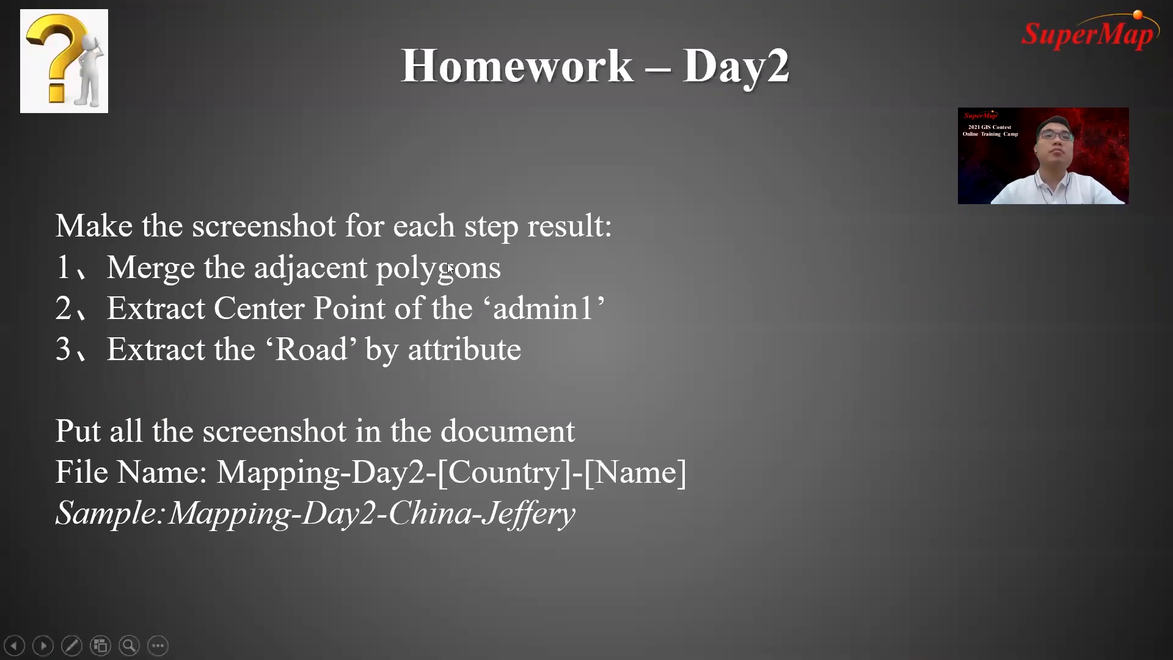